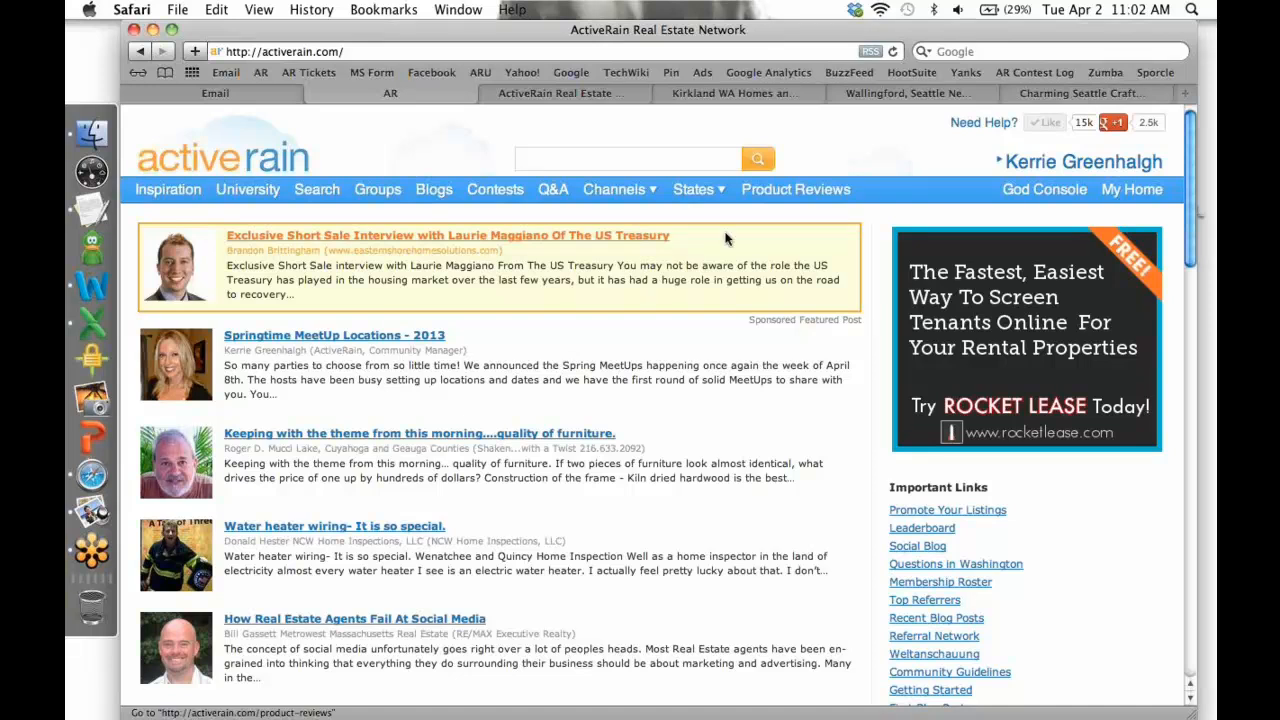
- Open the blog post writing form from the Blogs page and look over its fields
left_click(437, 191)
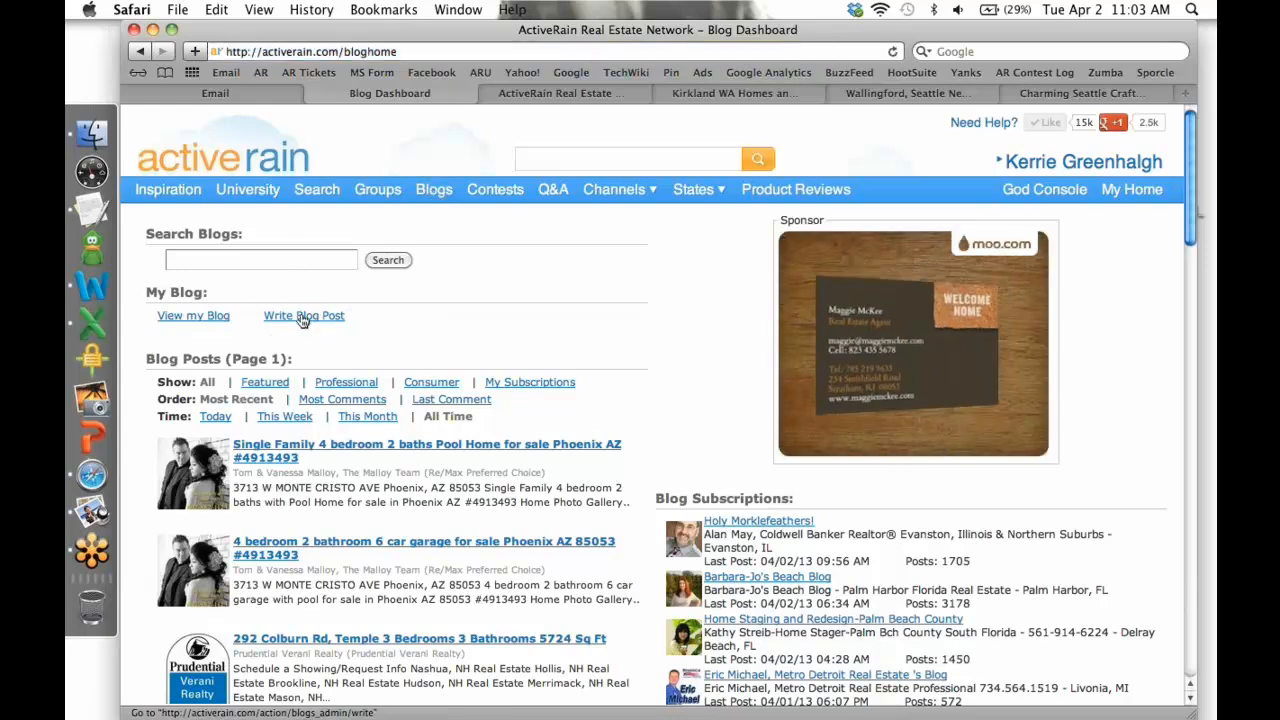
left_click(303, 317)
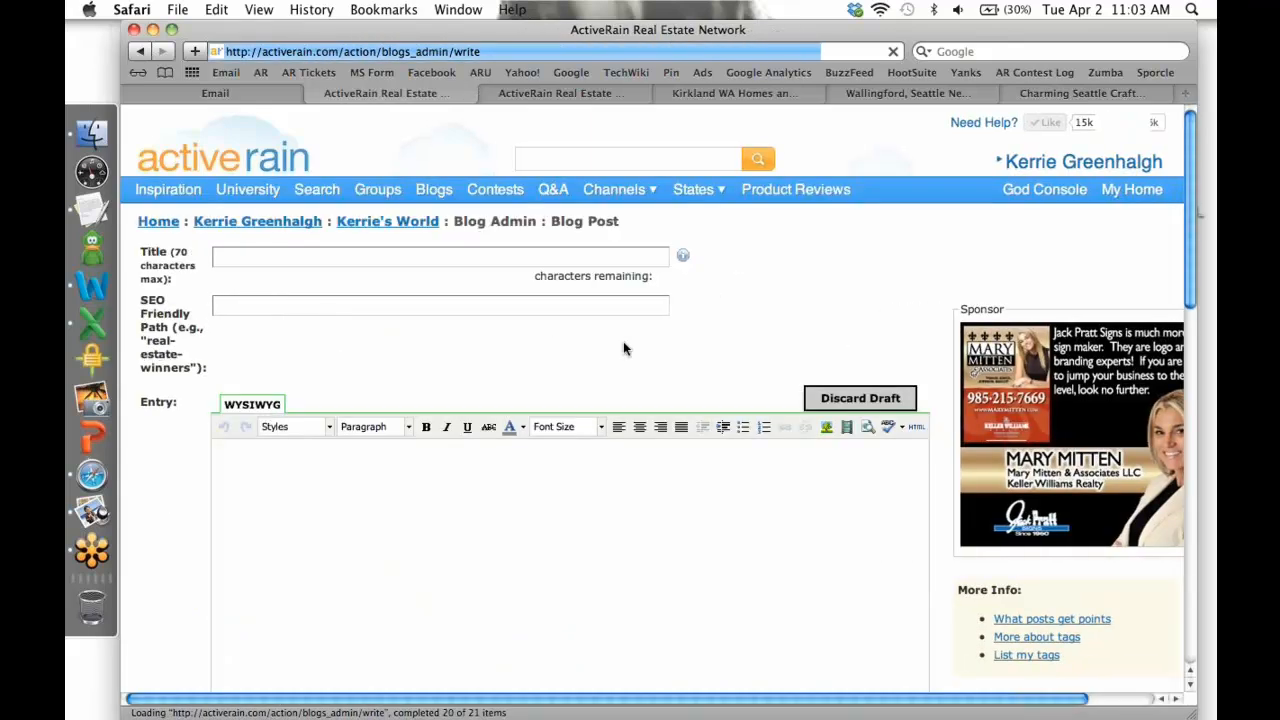
scroll(623, 348, "down", 8)
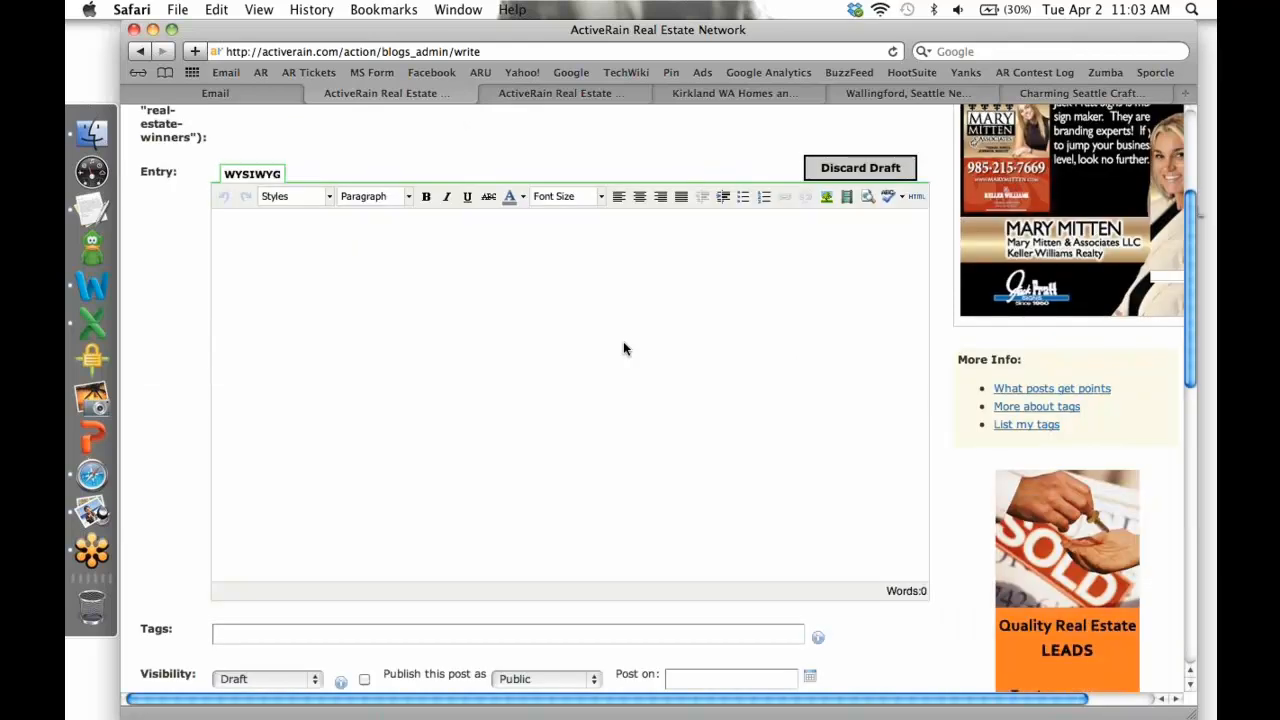
scroll(623, 348, "up", 7)
scroll(623, 348, "up", 2)
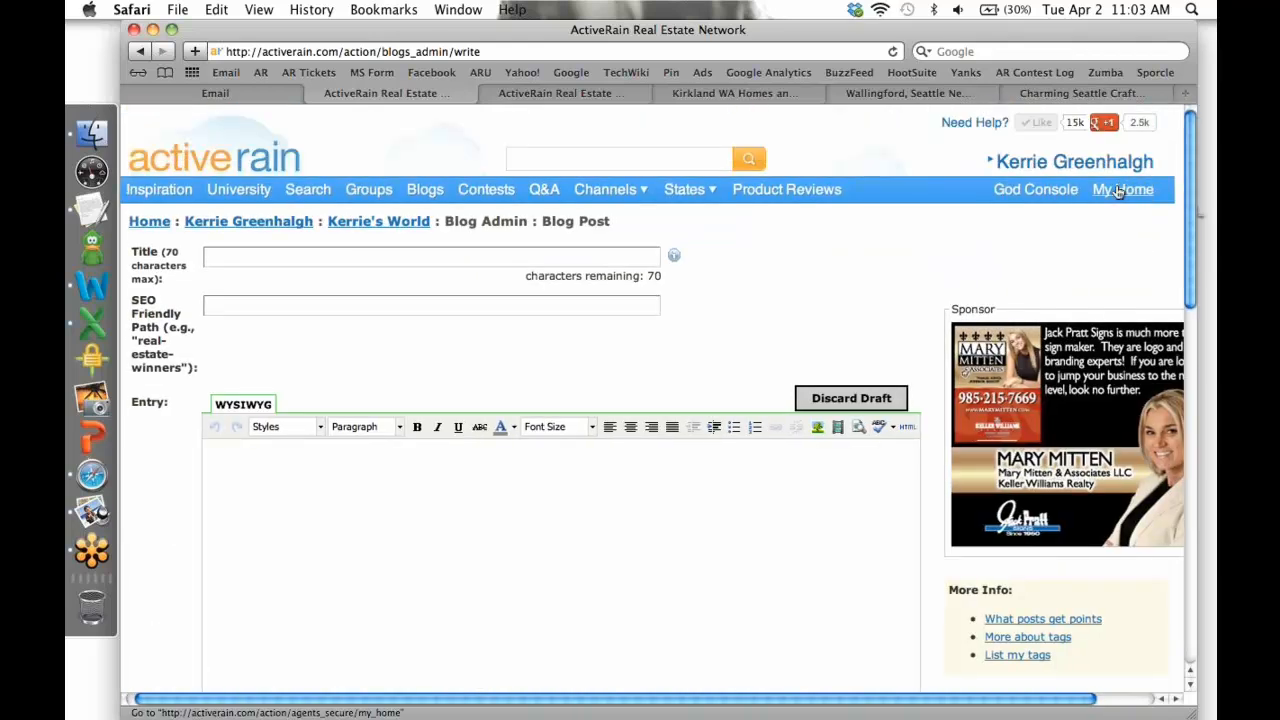
- Go through My Home to your own ActiveRain blog, look over its posts, and start a new blog entry from there
left_click(1118, 190)
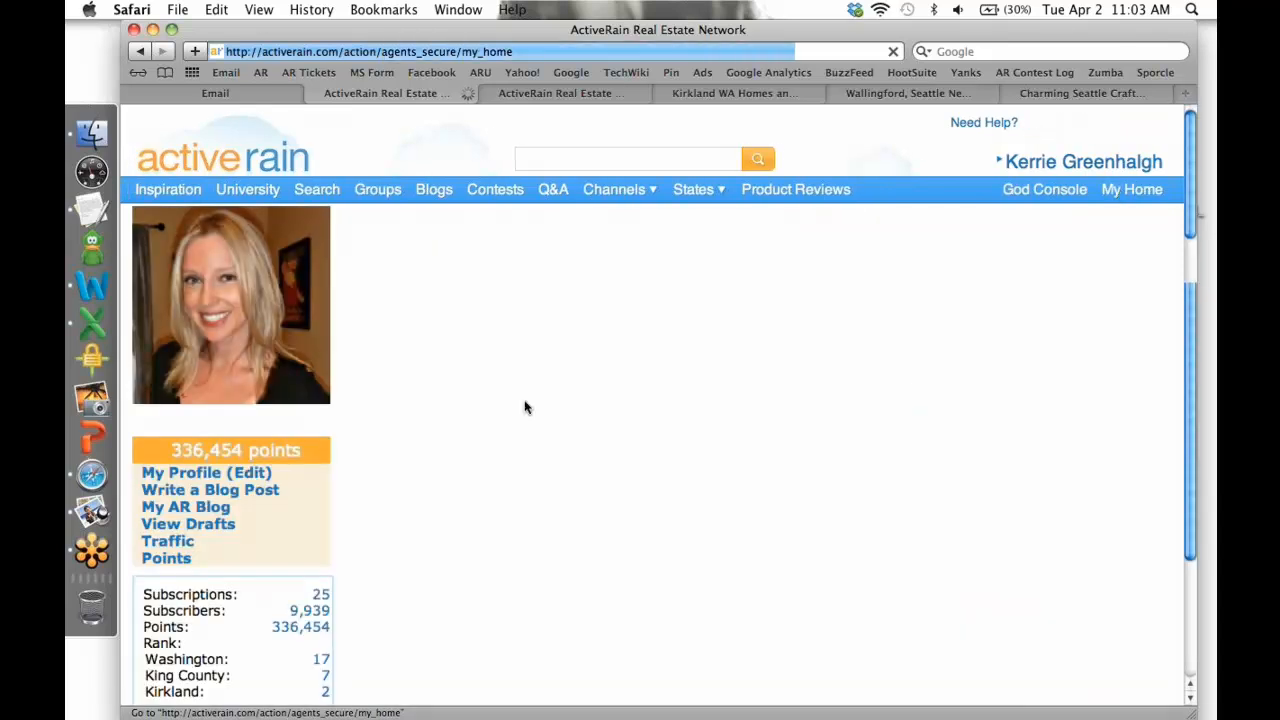
left_click(180, 508)
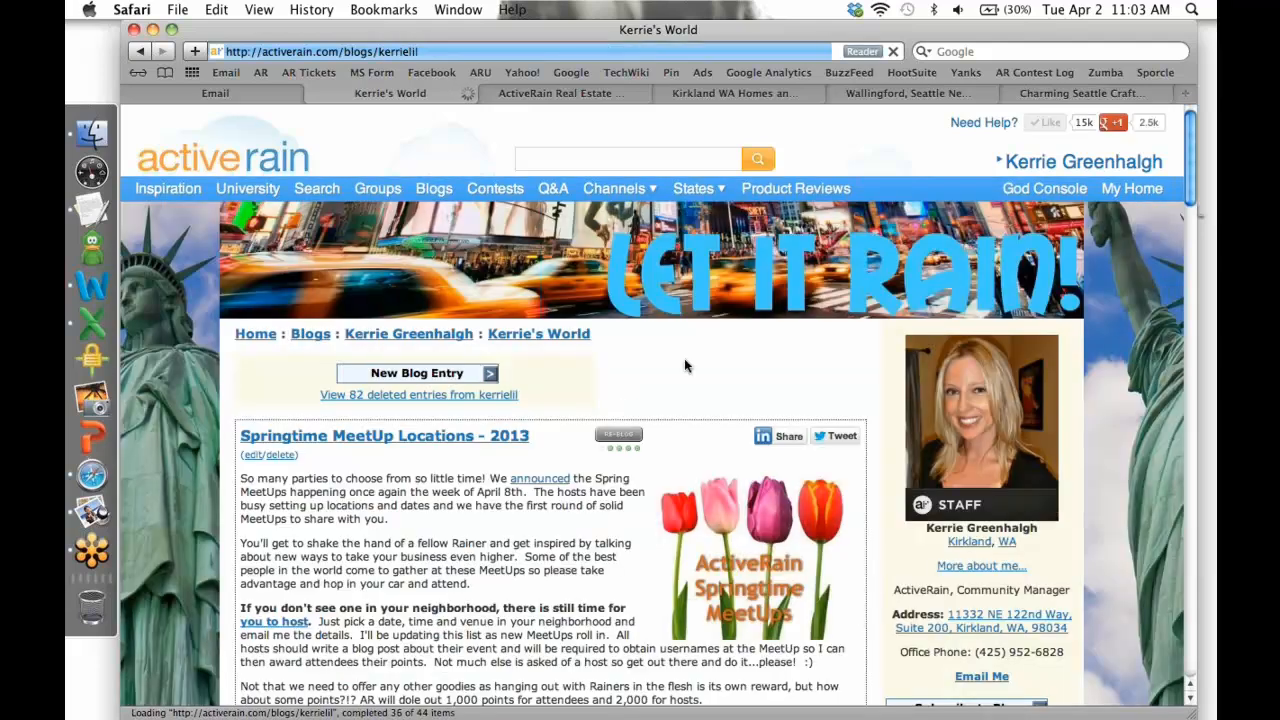
scroll(684, 360, "down", 5)
scroll(685, 366, "down", 2)
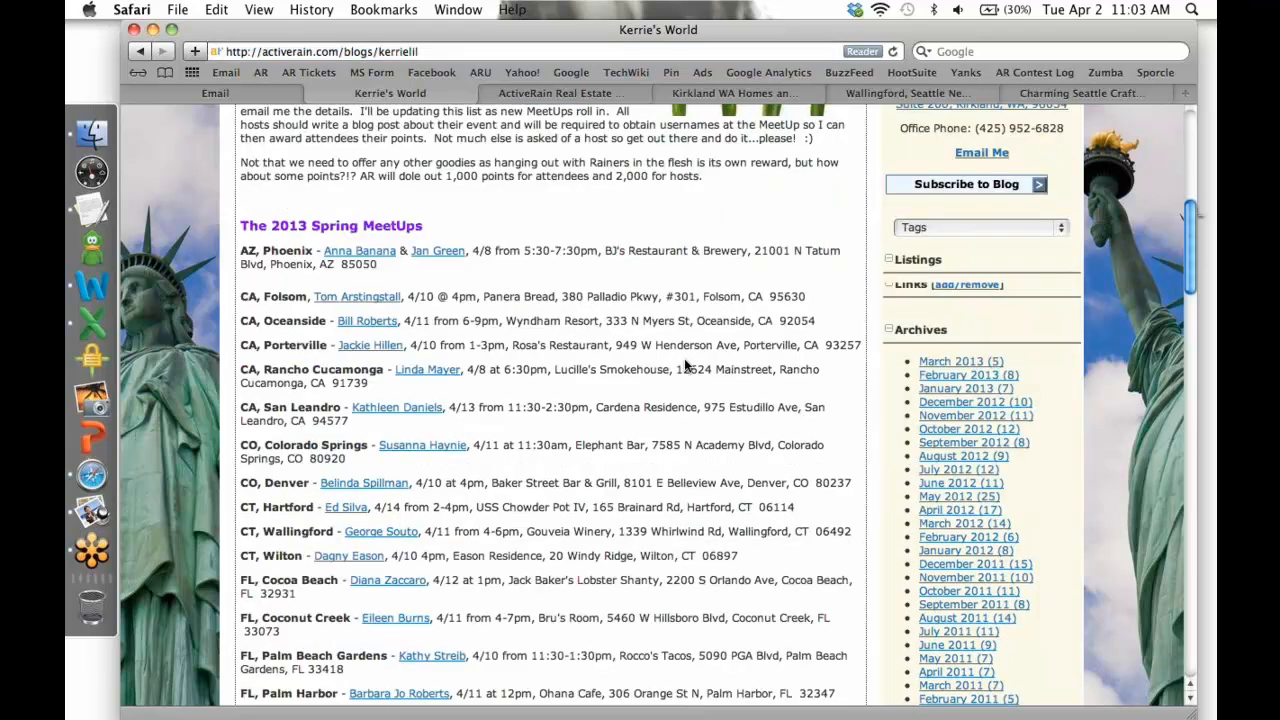
scroll(684, 358, "down", 15)
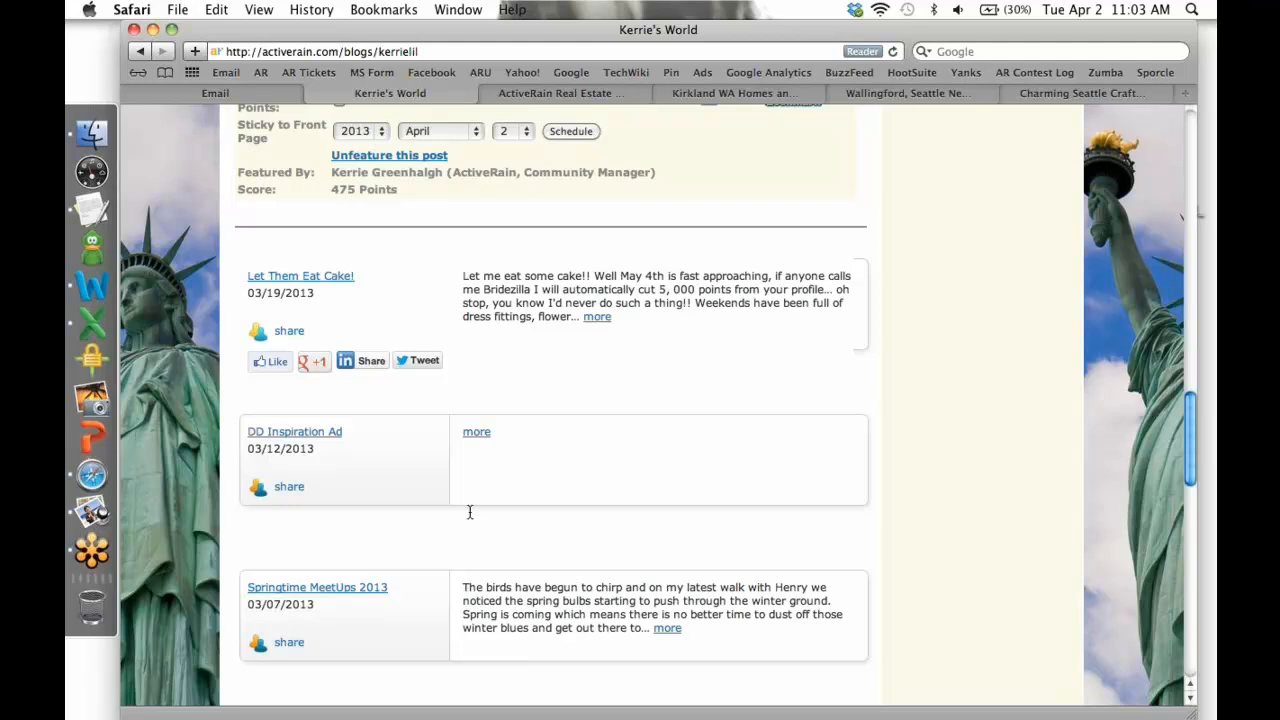
scroll(477, 499, "up", 20)
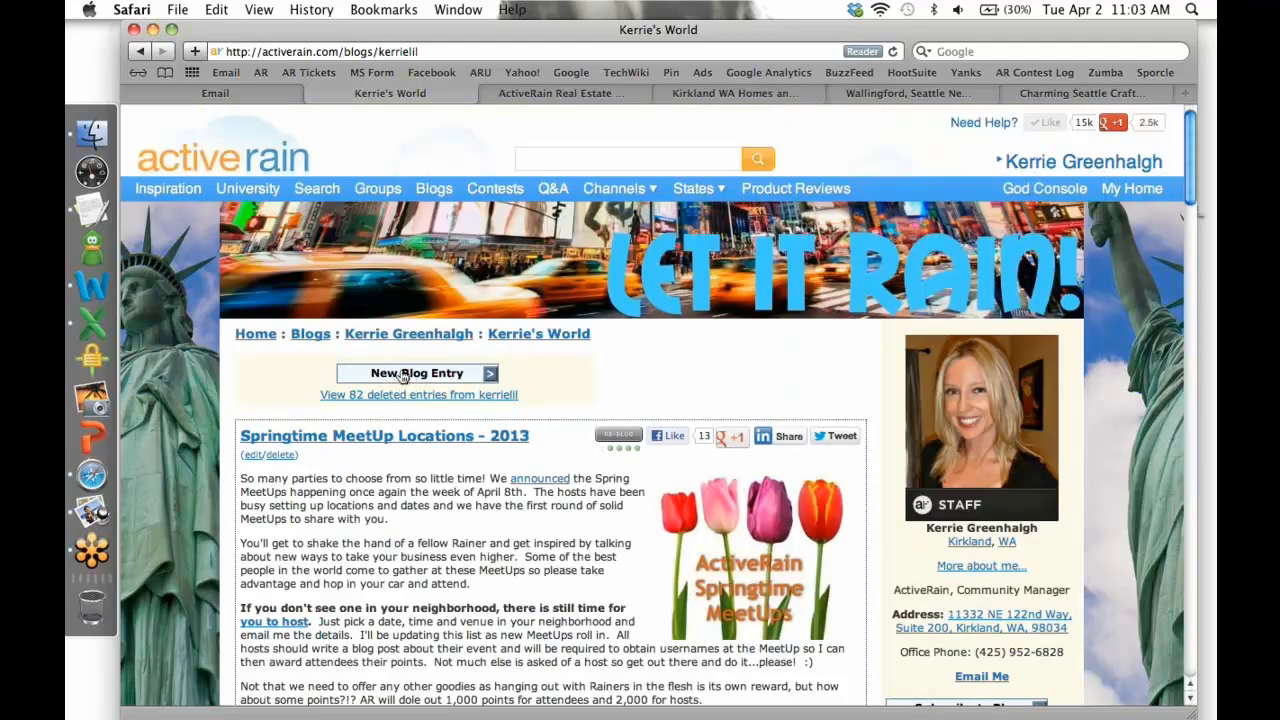
left_click(403, 373)
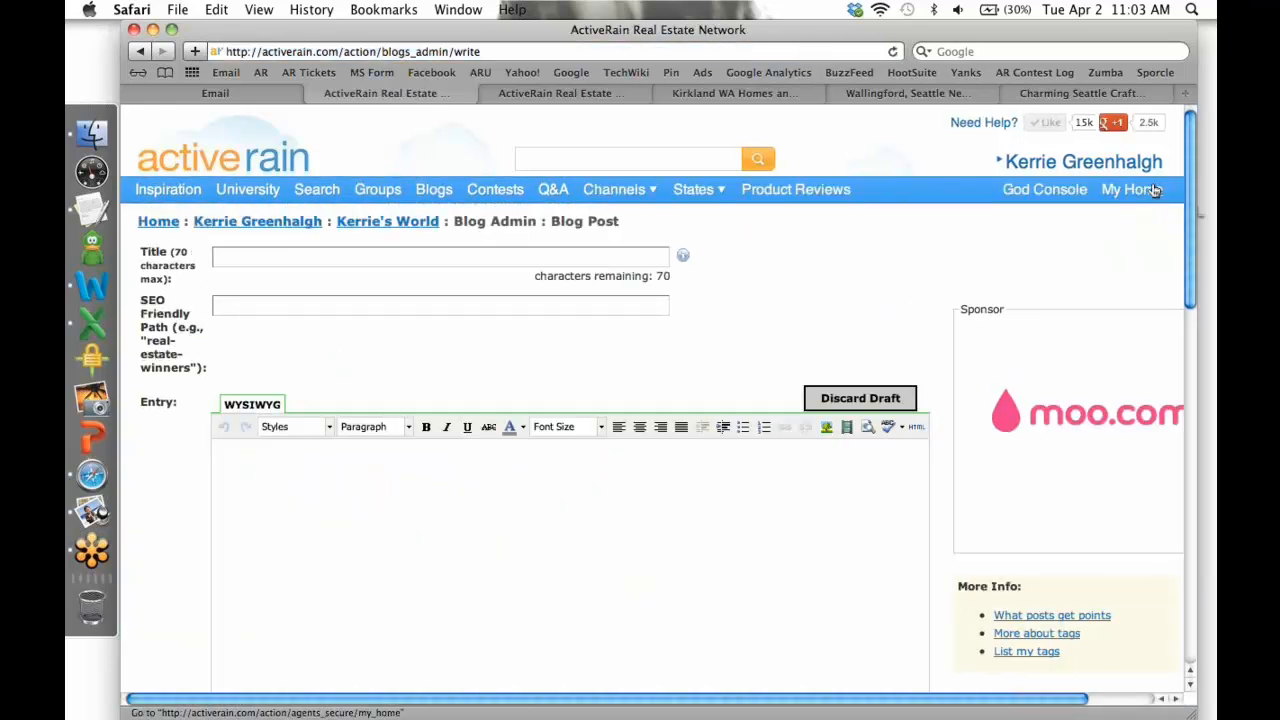
- Return to My Home and open the blog post form directly from the profile links
left_click(1146, 193)
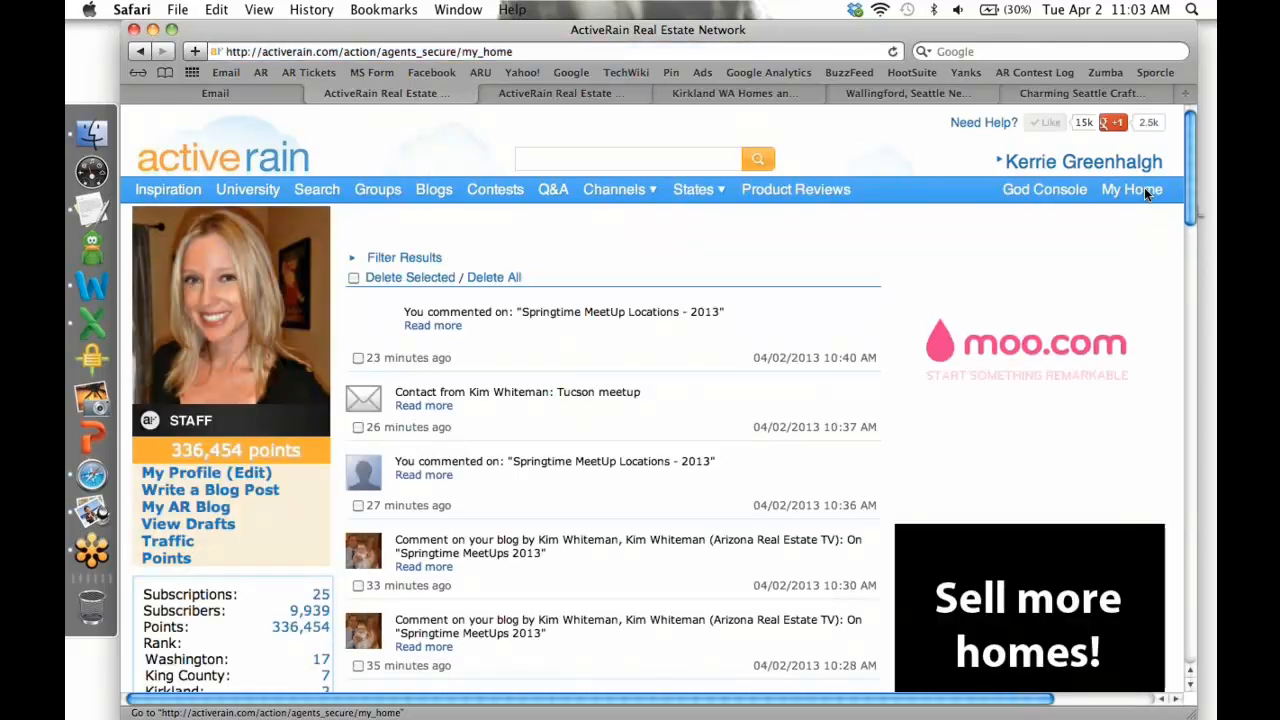
left_click(196, 490)
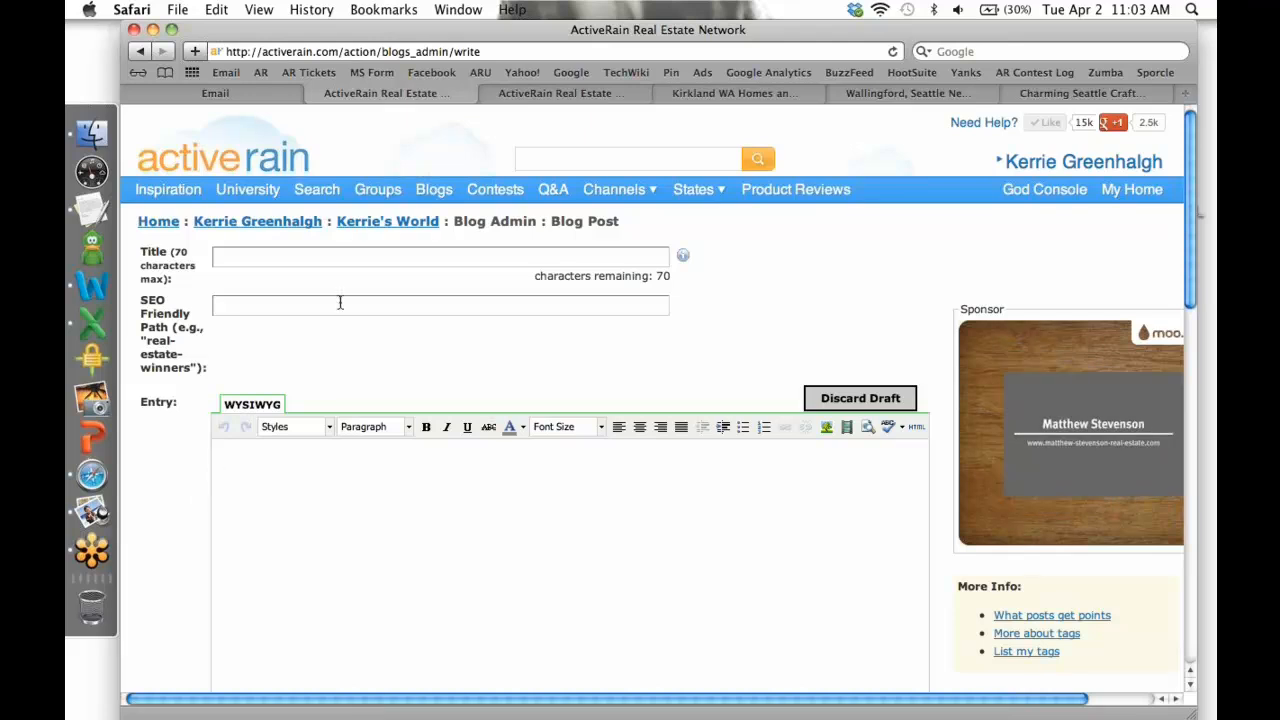
- Switch to the saved draft about short sale properties in Wallingford Seattle and review its entry text
left_click(527, 95)
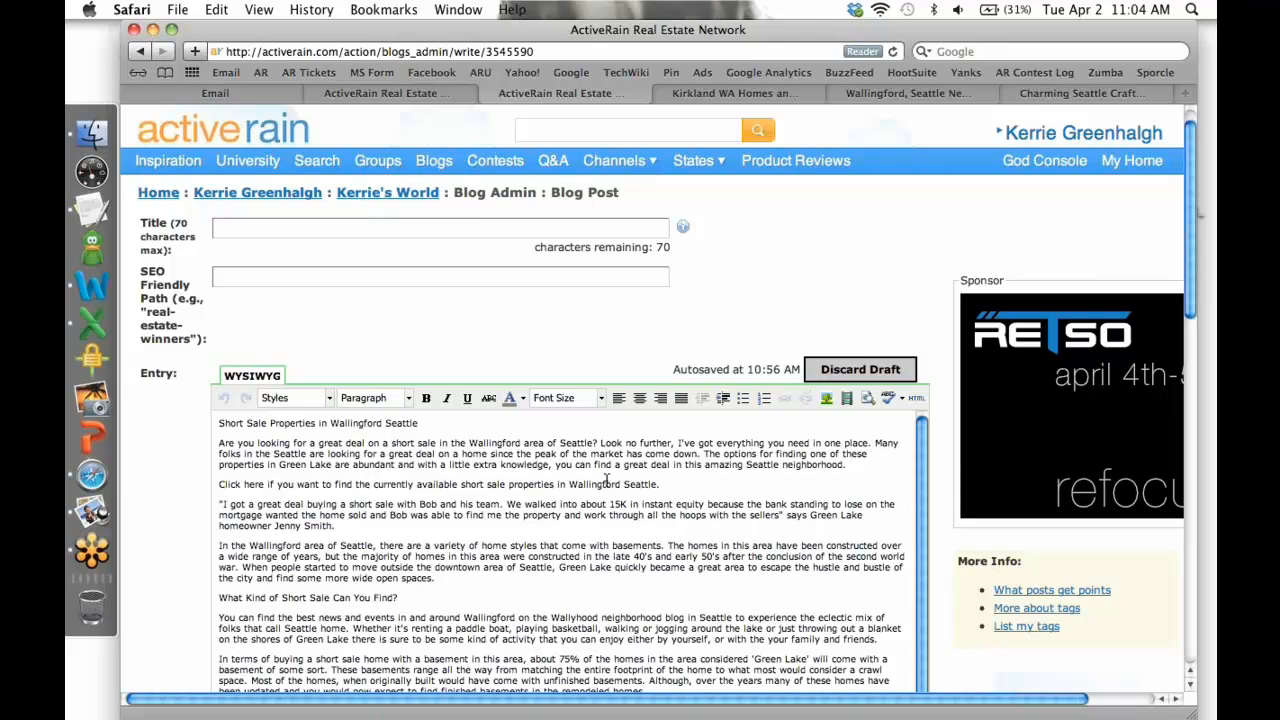
scroll(606, 481, "down", 3)
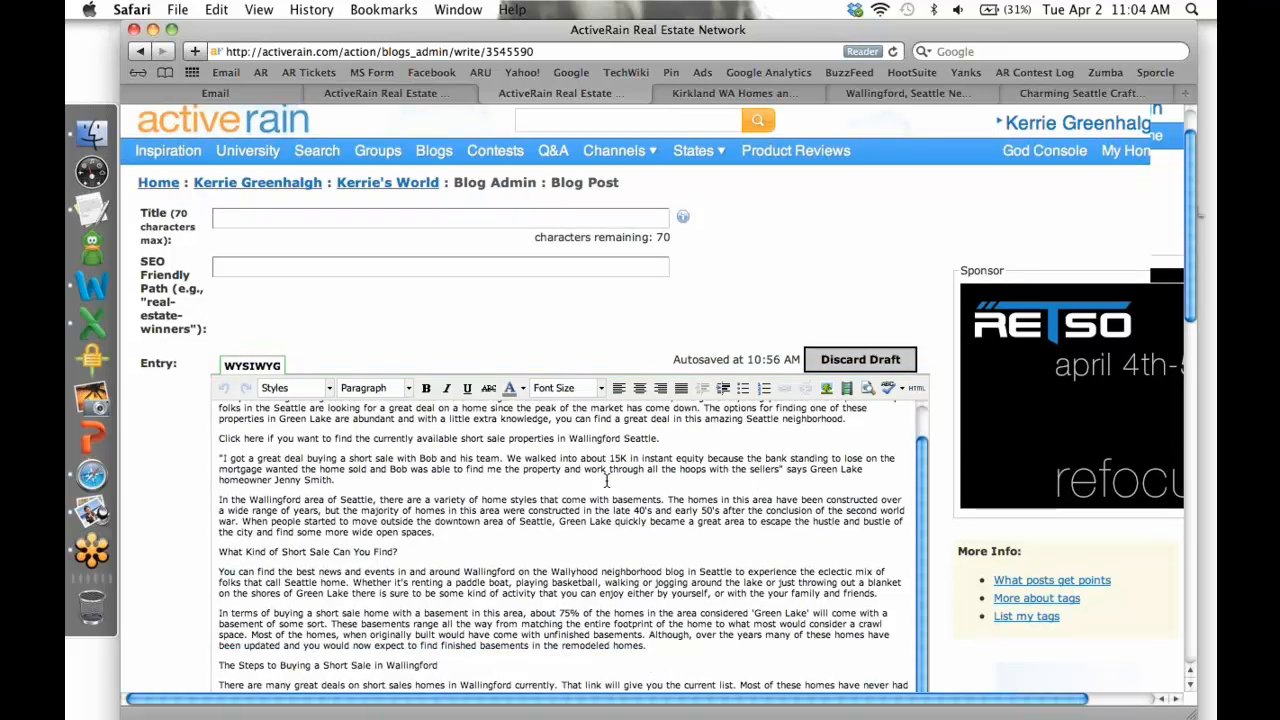
scroll(606, 481, "down", 5)
scroll(586, 444, "up", 3)
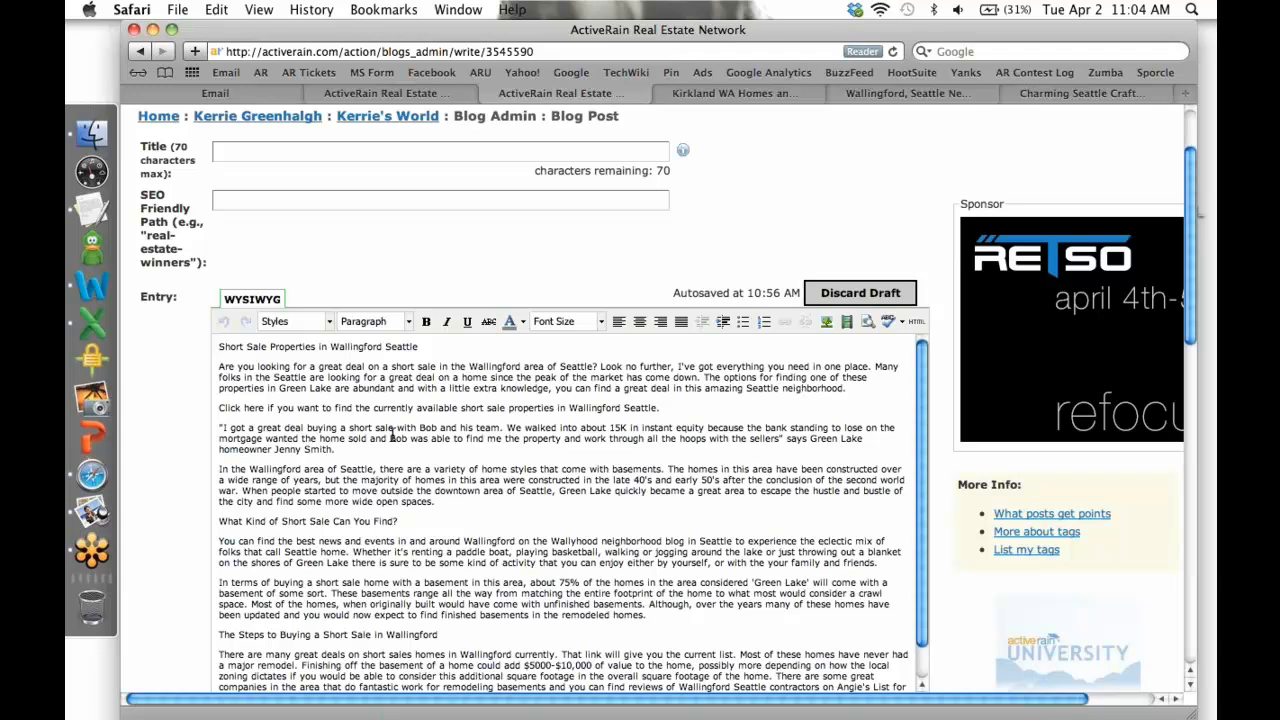
scroll(390, 368, "up", 1)
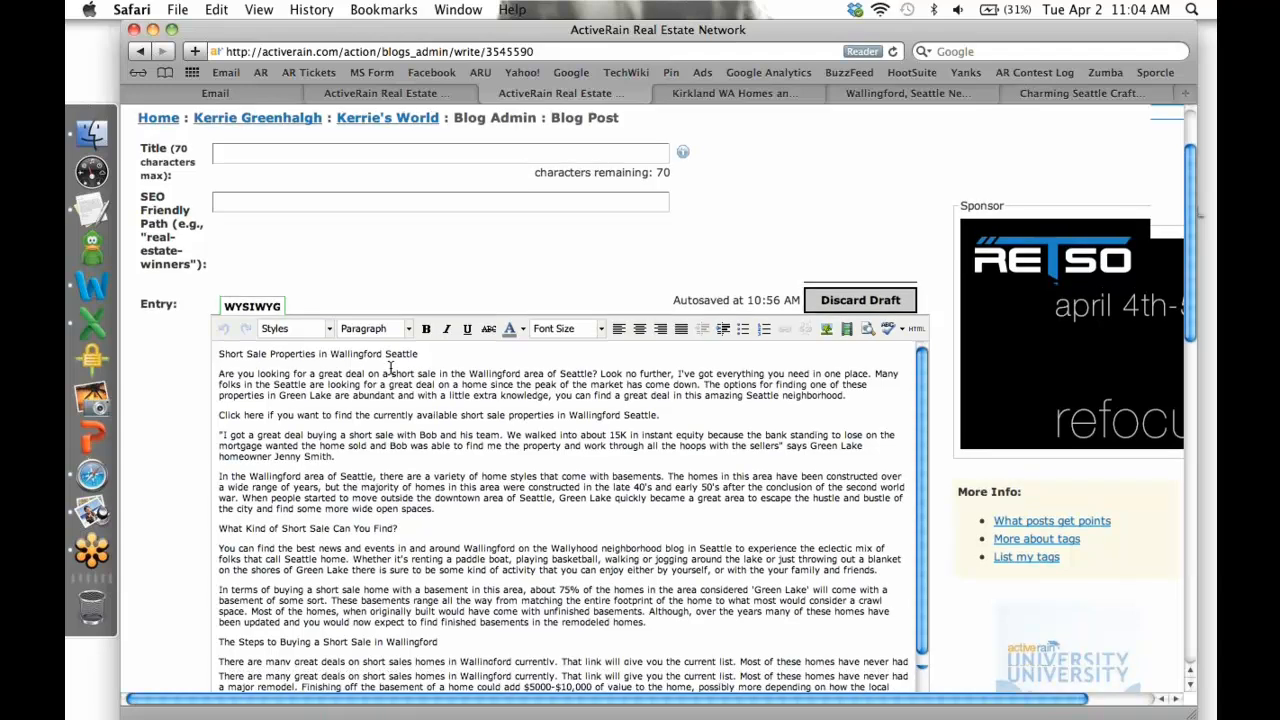
scroll(380, 310, "up", 3)
- Title the draft post "Short Sale Properties in Wallingford Seattle"
left_click(369, 253)
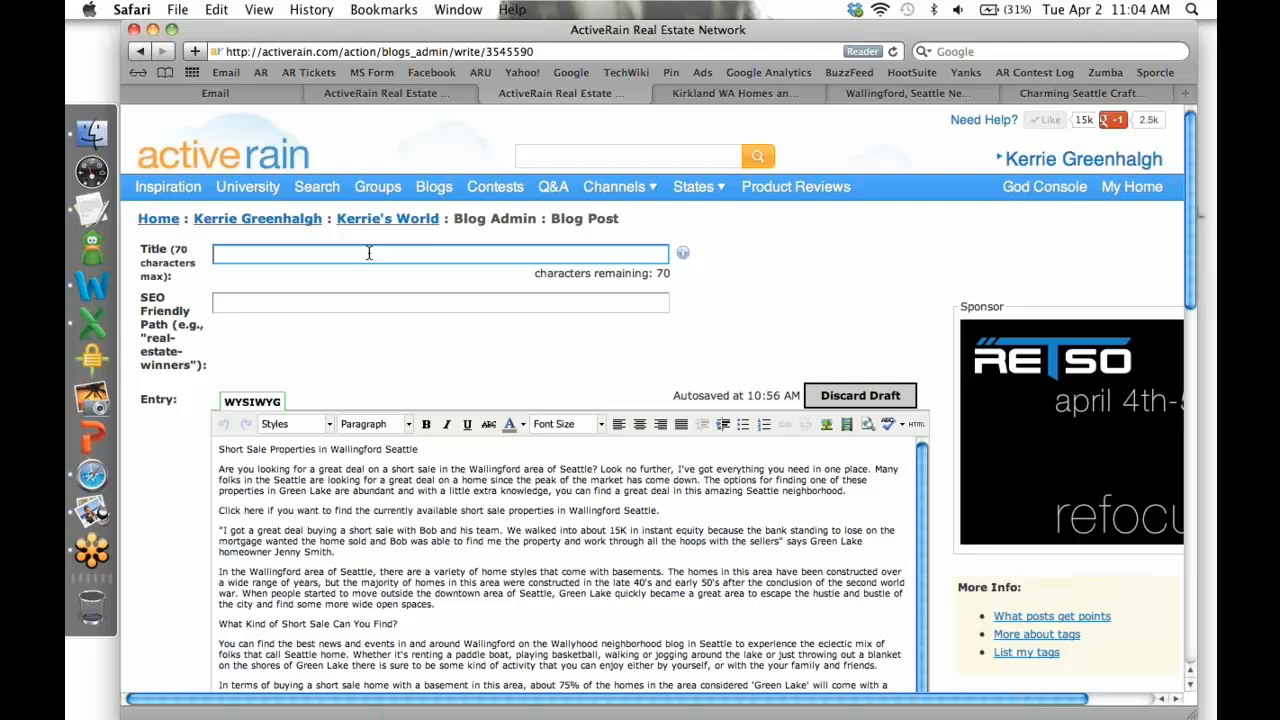
type("Sho")
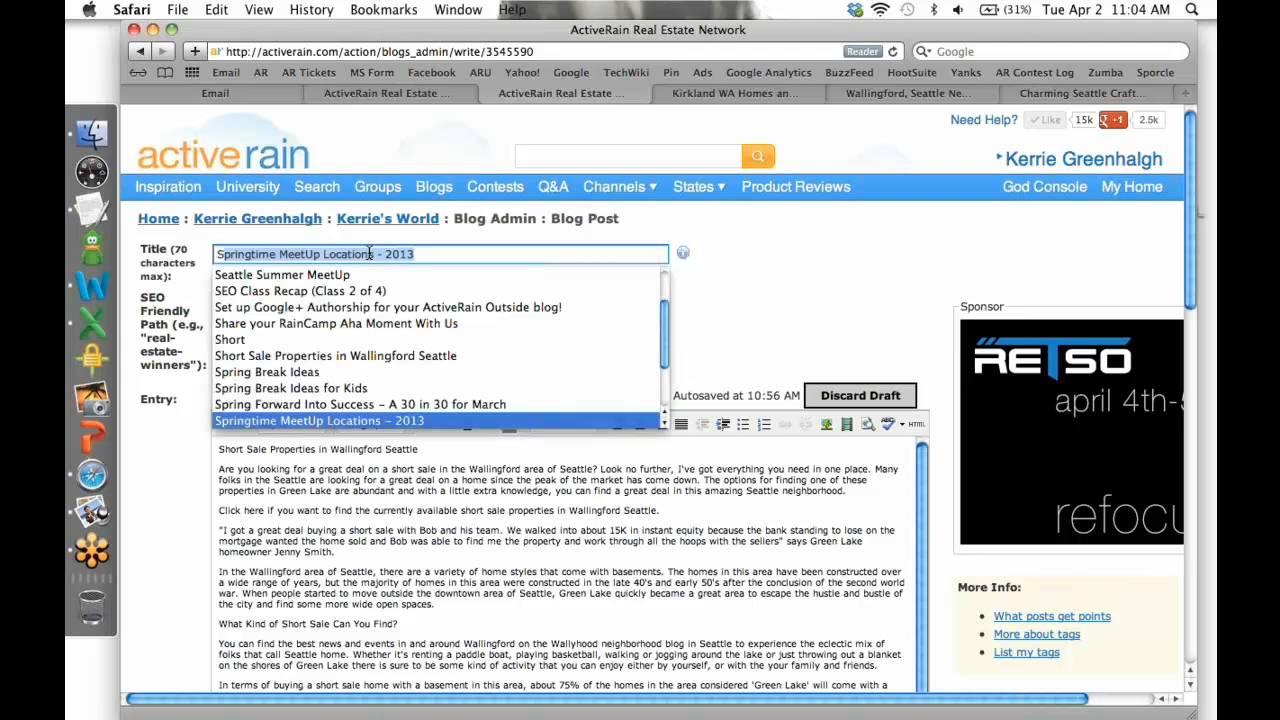
key("Return")
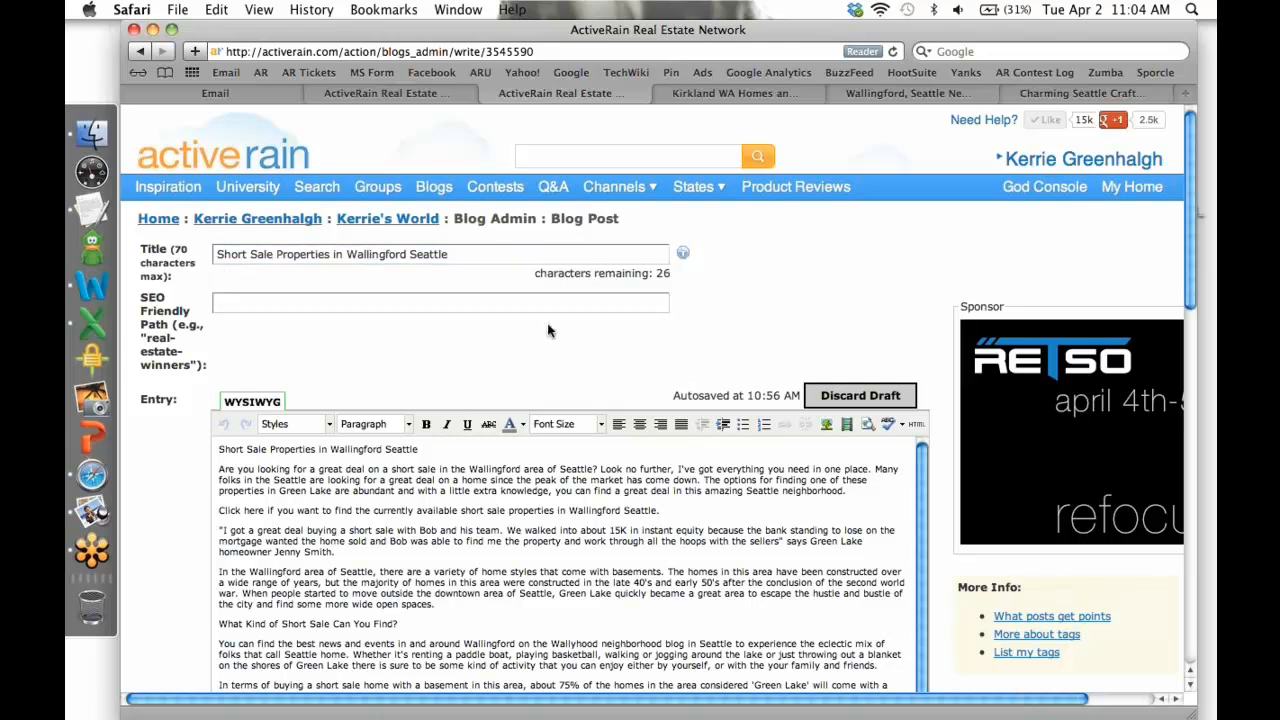
left_click(474, 257)
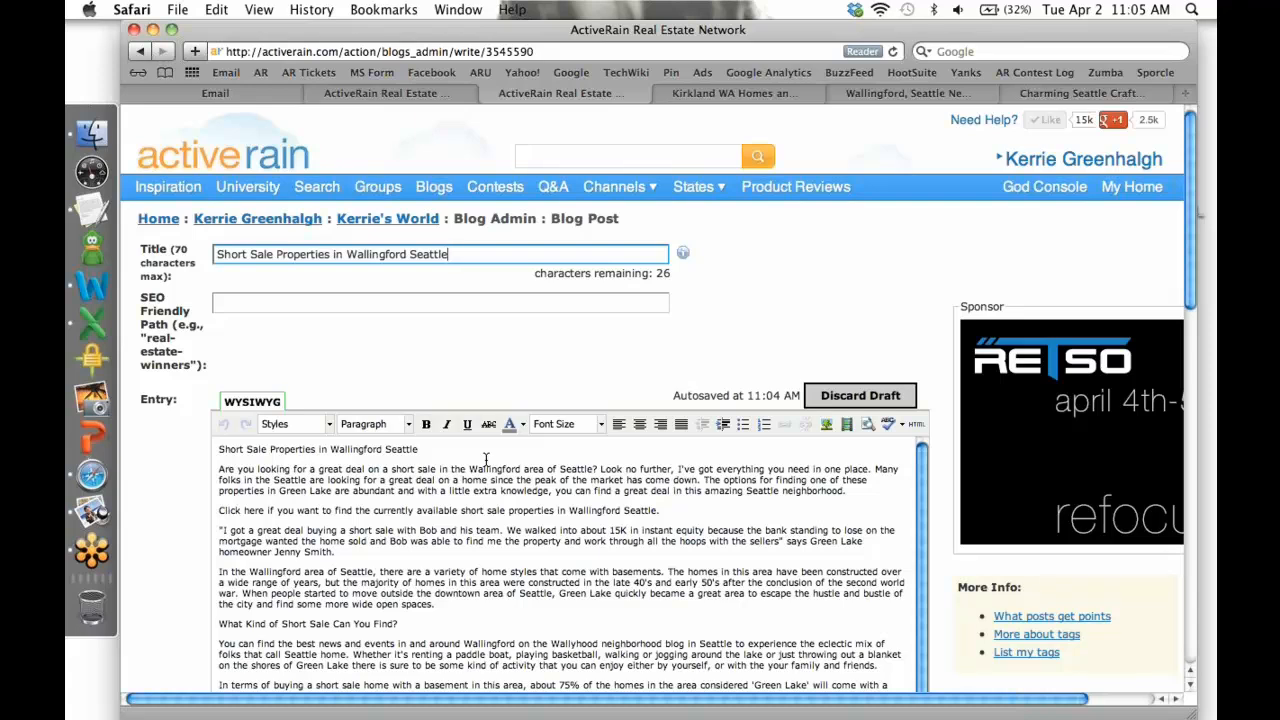
- Remove and reinsert the paragraph break between the entry's heading line and the paragraph starting "Are you looking for a great deal"
scroll(635, 619, "down", 1)
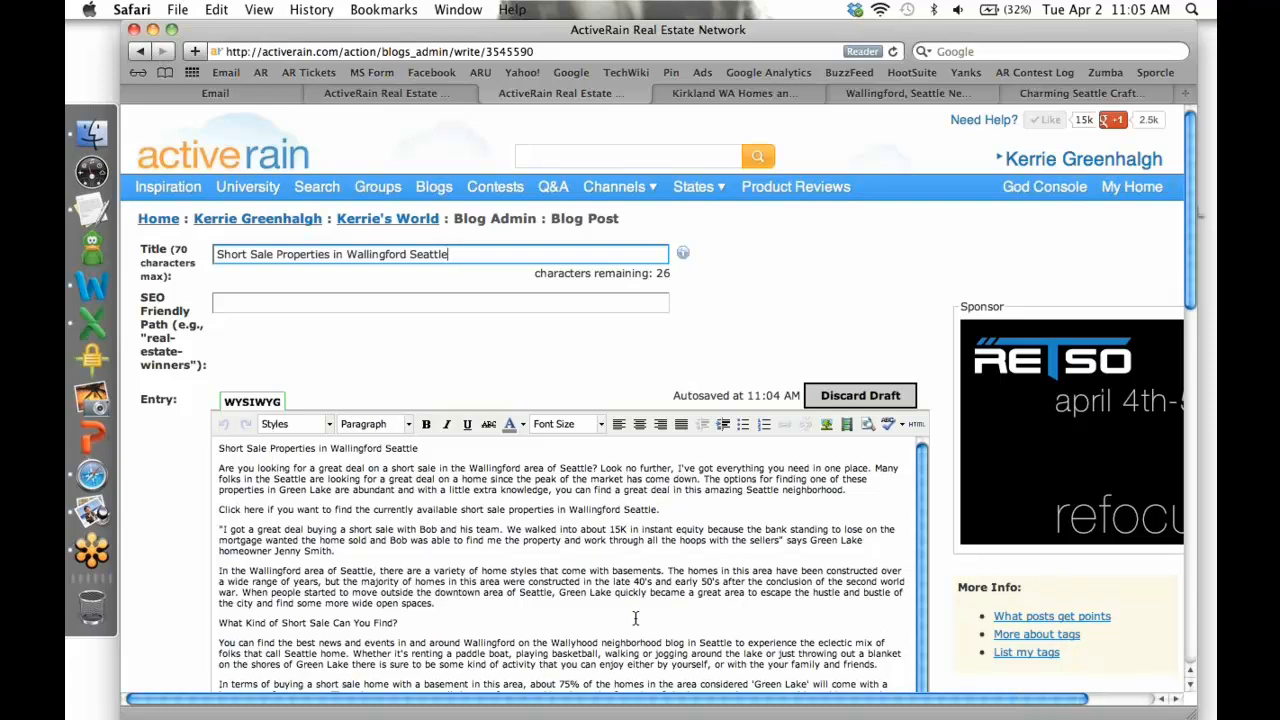
scroll(635, 619, "down", 2)
scroll(635, 619, "down", 5)
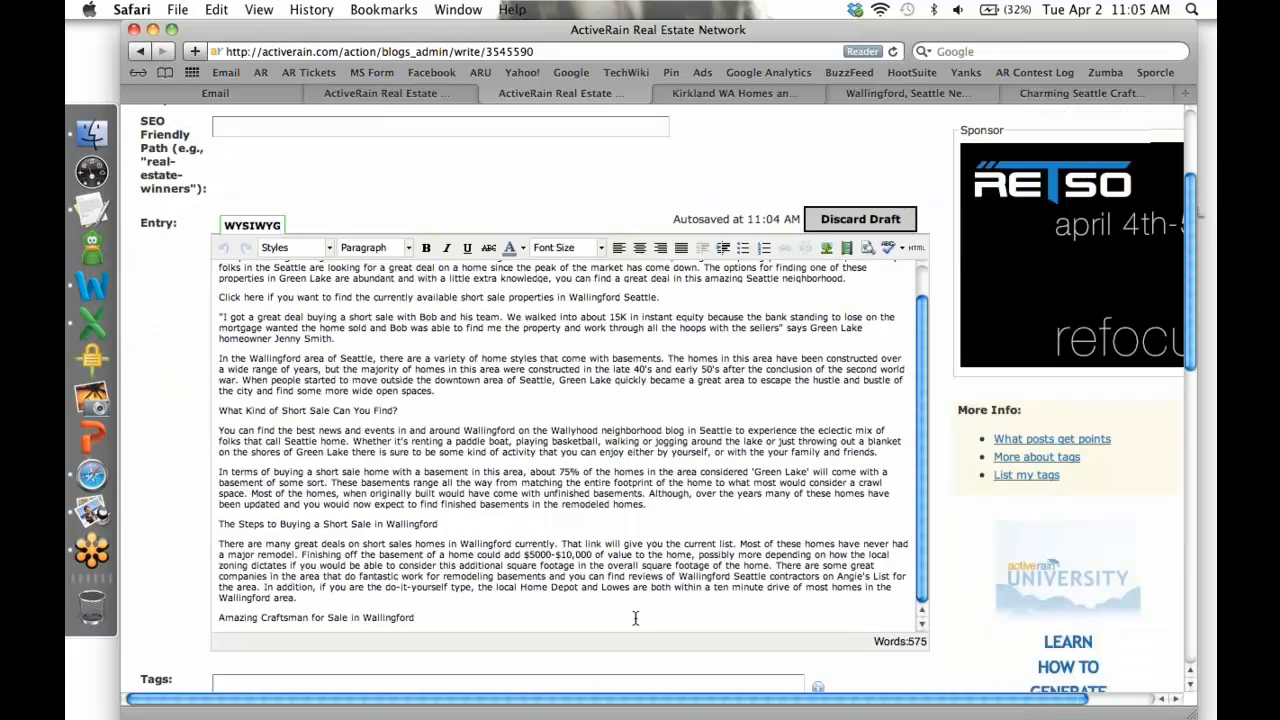
scroll(651, 470, "up", 3)
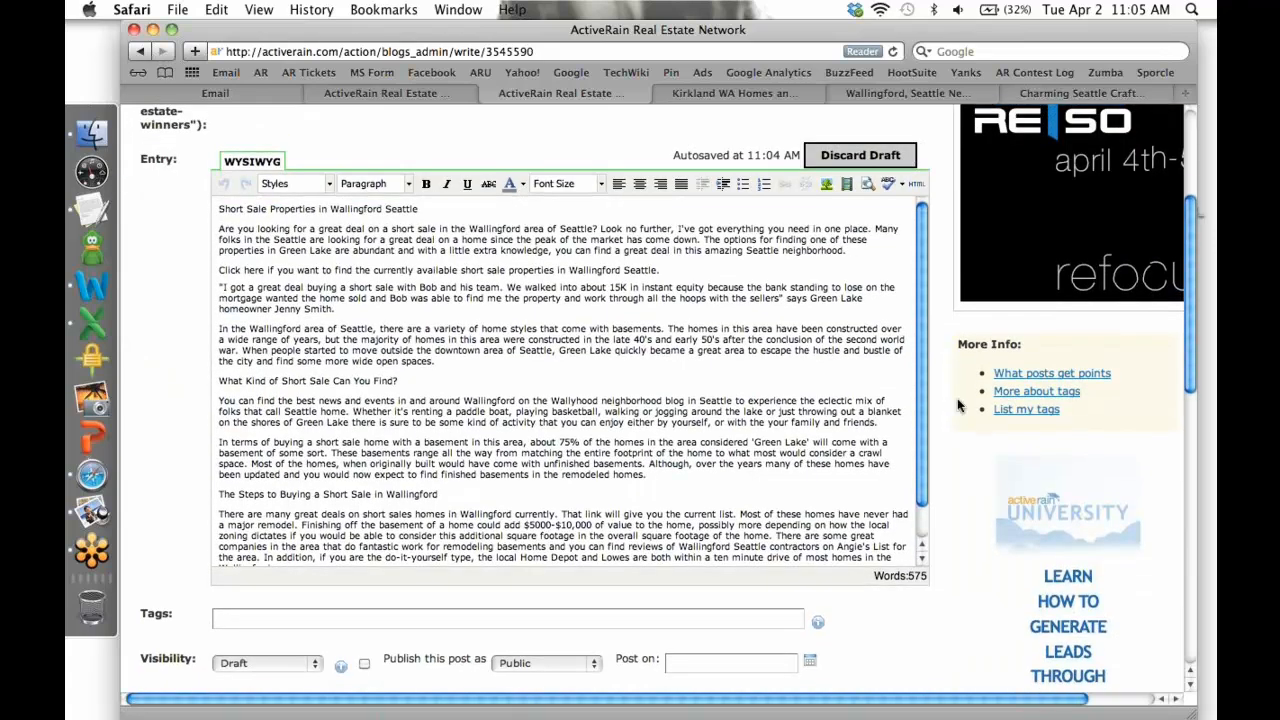
scroll(957, 398, "down", 1)
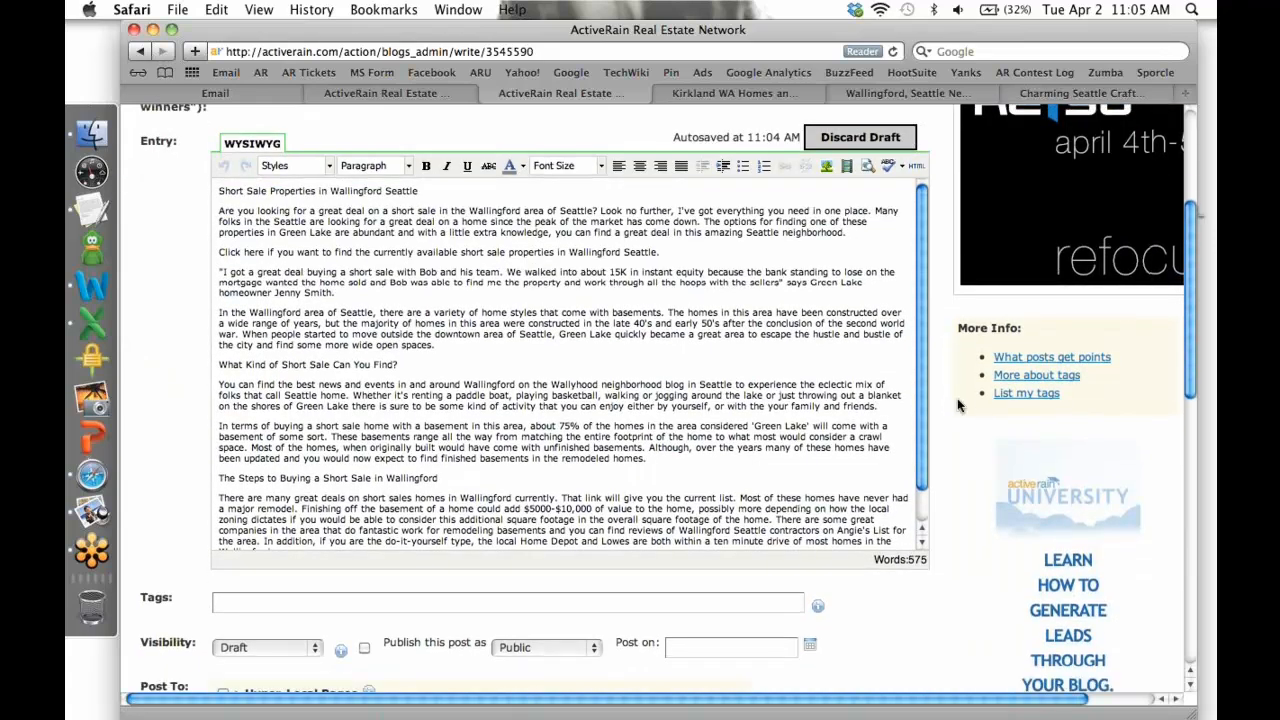
scroll(957, 404, "down", 1)
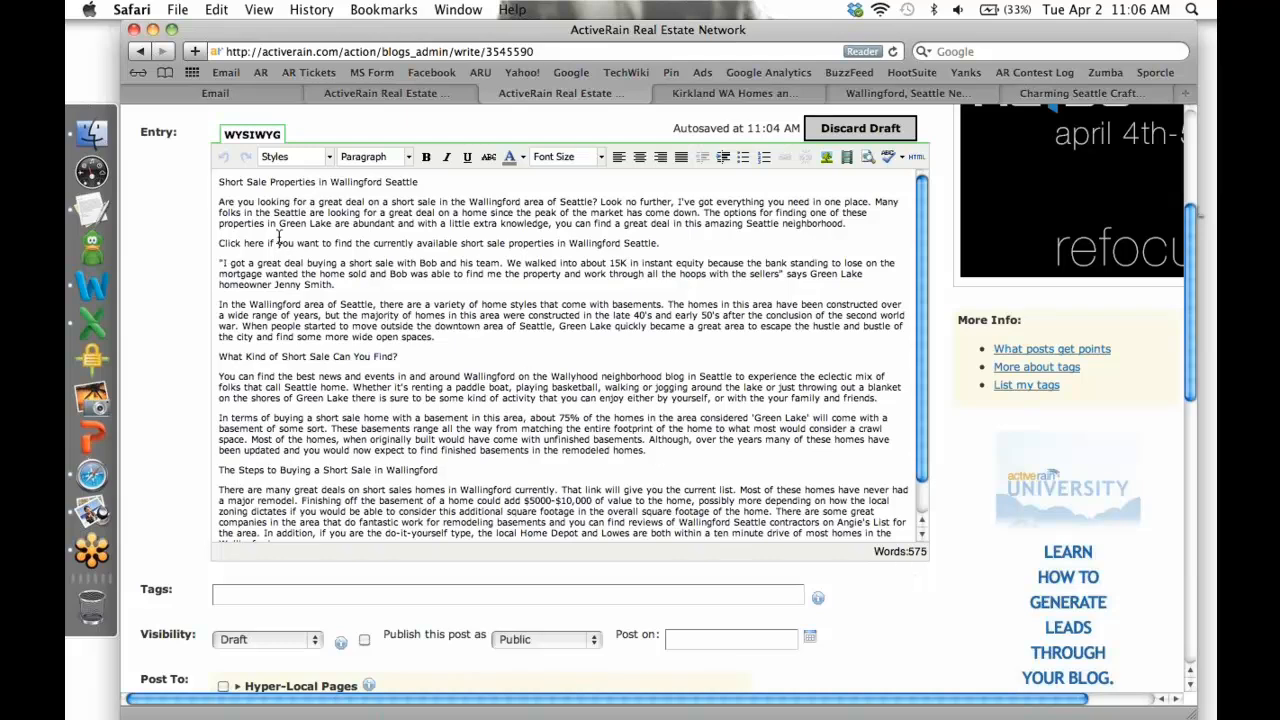
left_click(219, 204)
key("BackSpace")
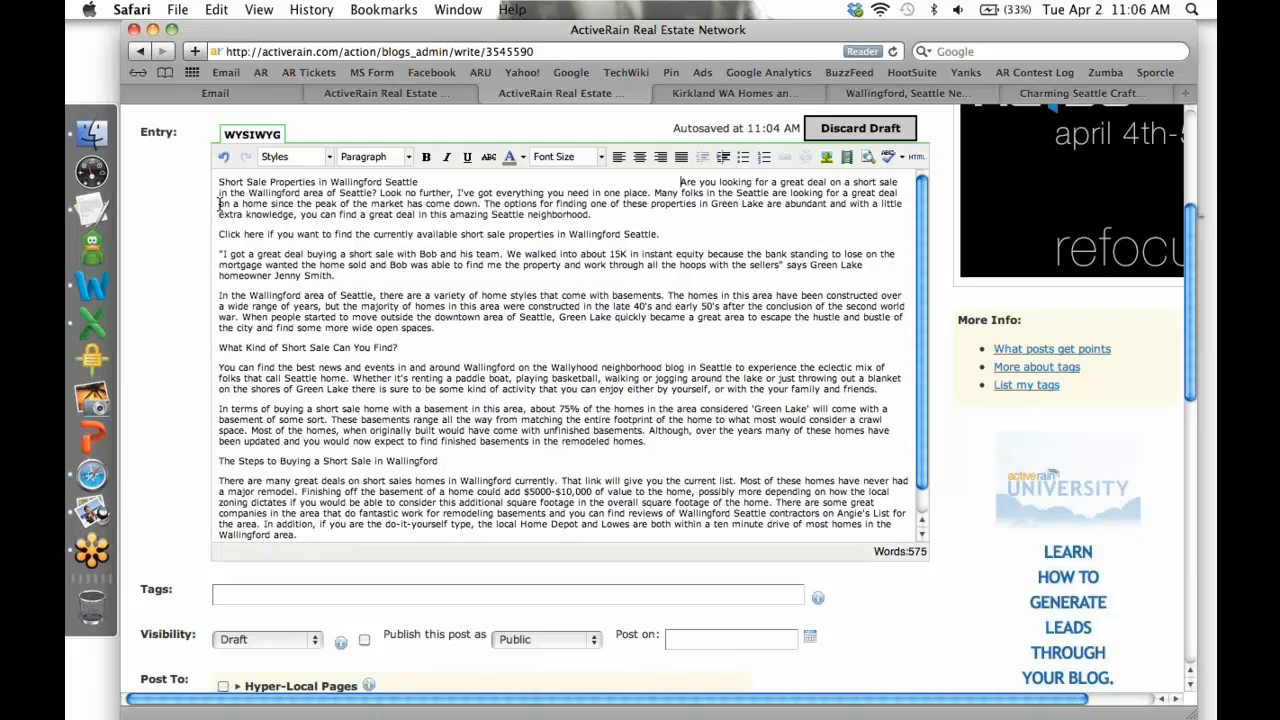
key("Return")
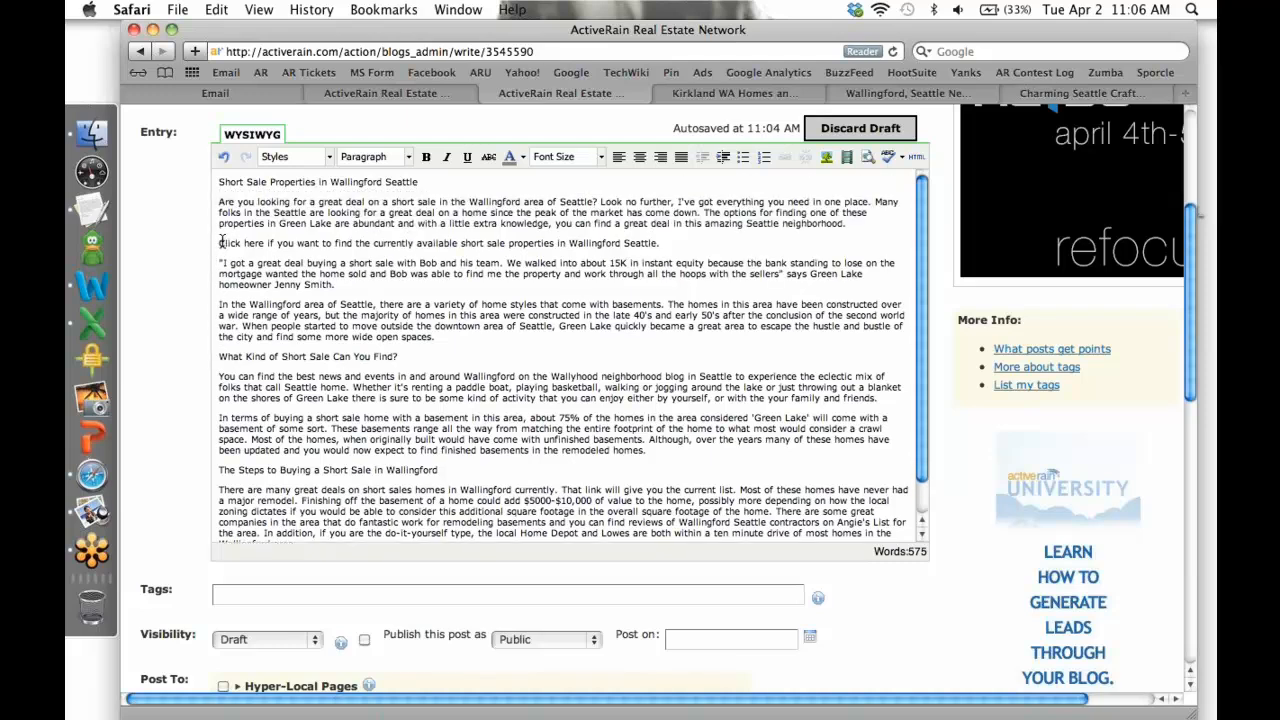
- Remove and reinsert the paragraph break before the line starting "Click here if you want to find"
left_click(218, 243)
key("BackSpace")
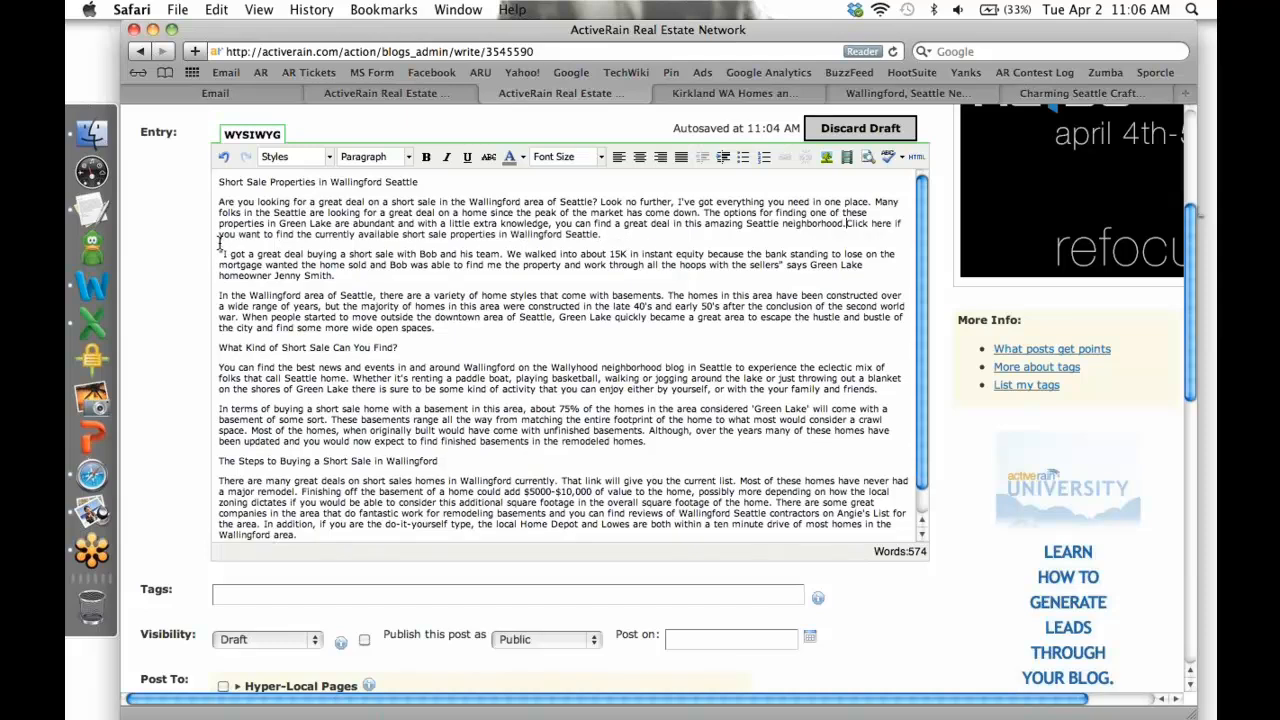
key("Return")
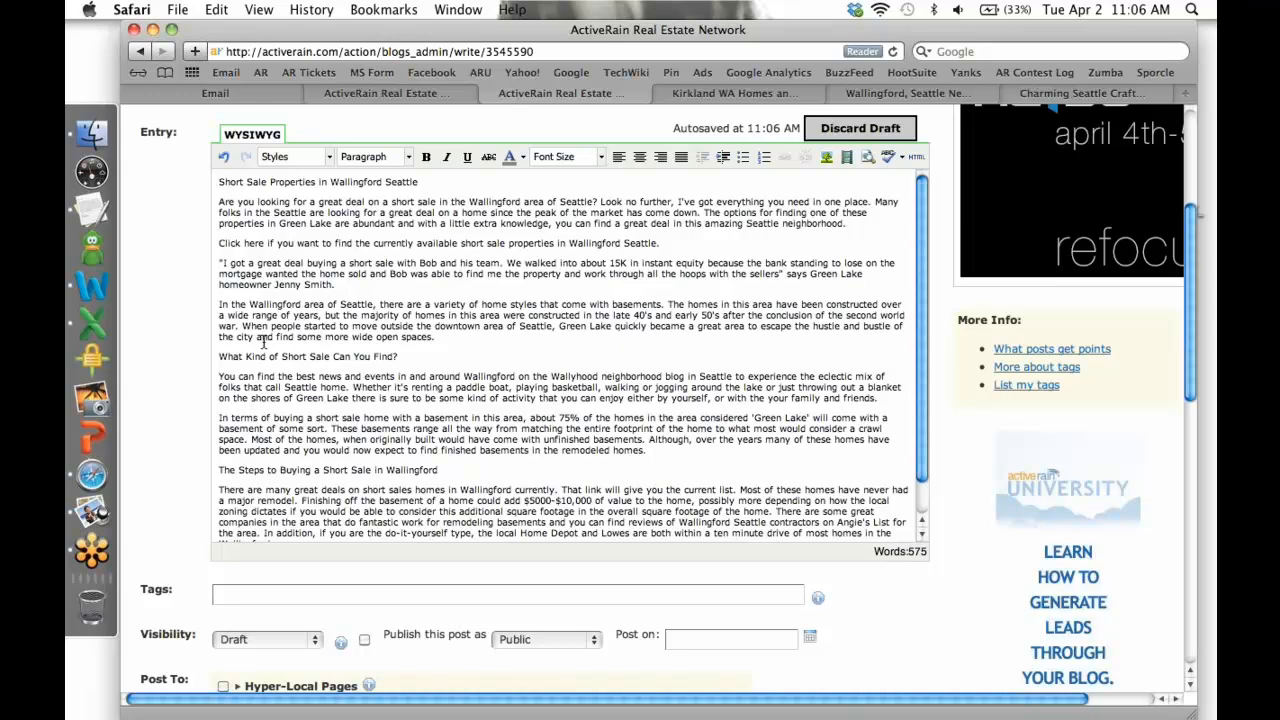
- Replace the paragraph break below "What Kind of Short Sale Can You Find?" with a single line break followed by a new paragraph break
scroll(218, 370, "down", 1)
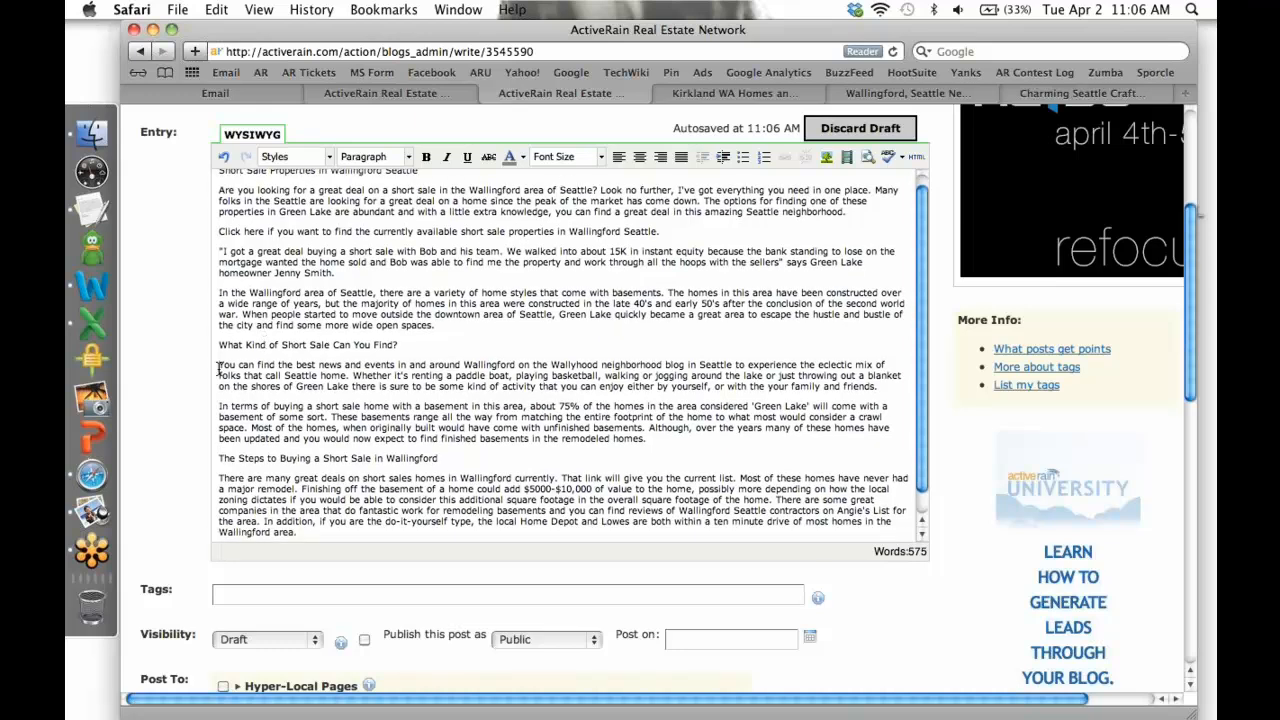
left_click(218, 370)
key("BackSpace")
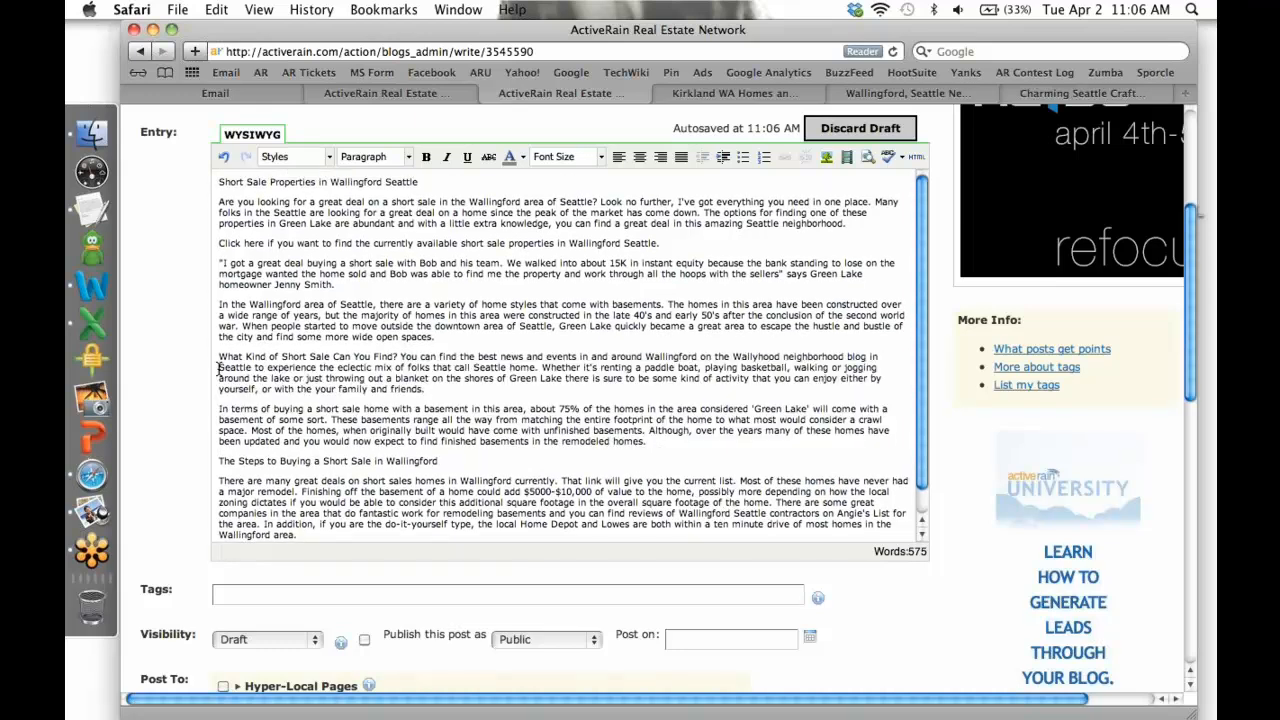
key("Return")
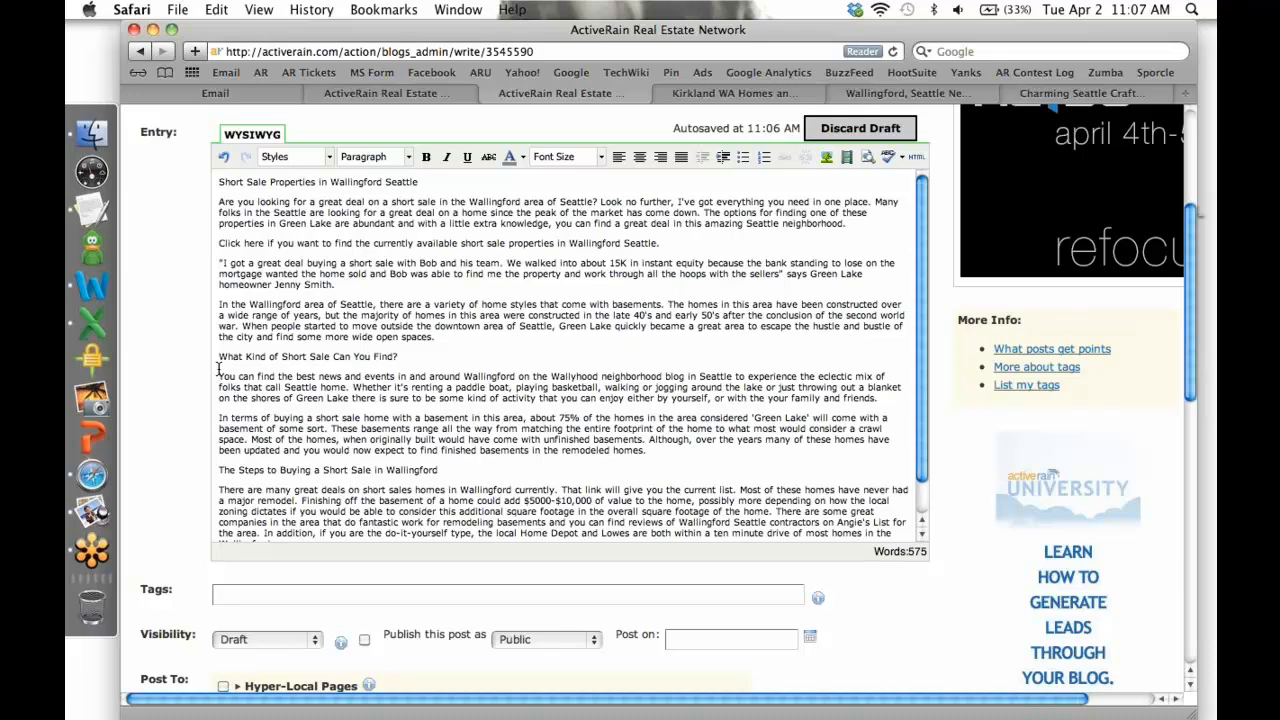
key("BackSpace")
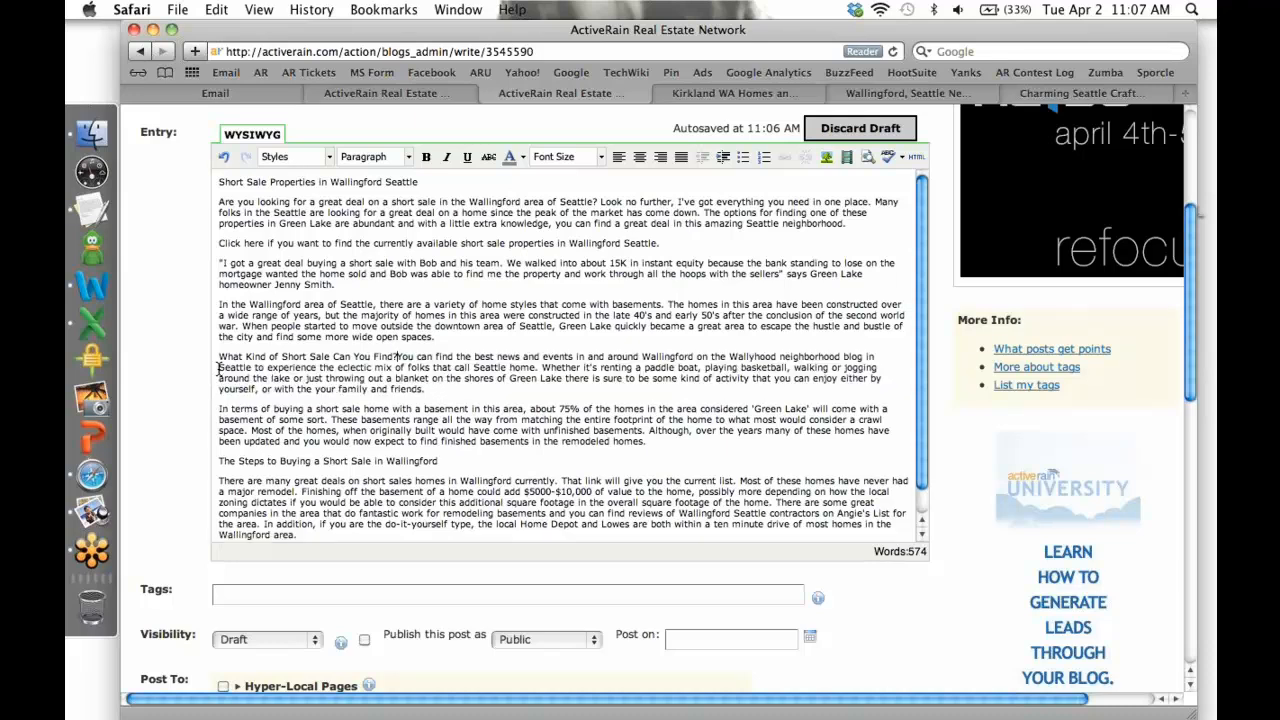
key("Return")
key("BackSpace")
key("shift+Return")
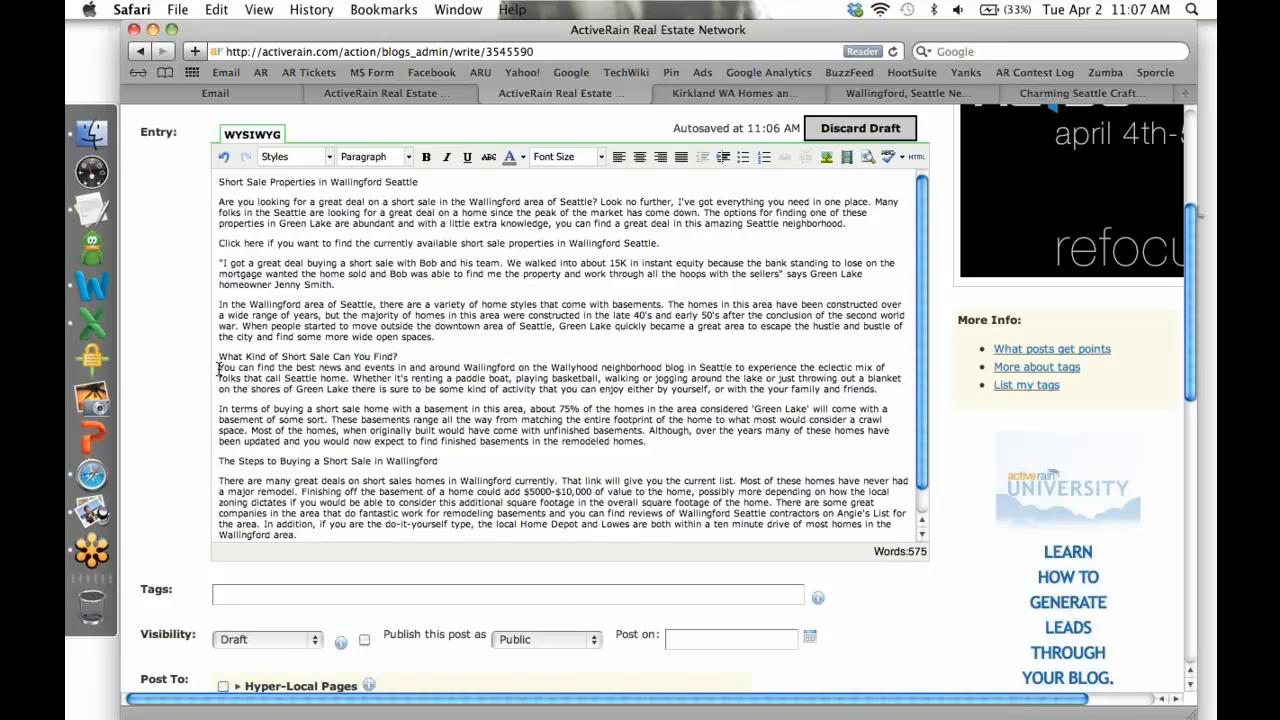
key("Return")
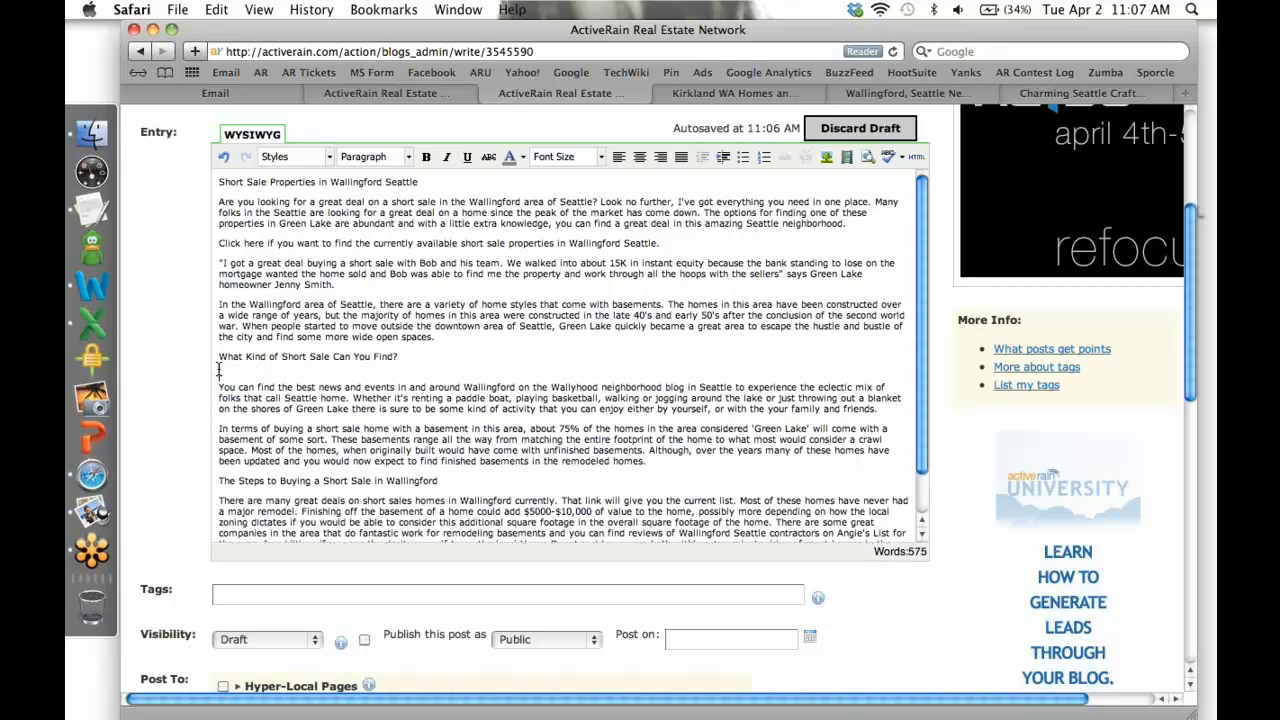
- Remove the extra line break below the line "What Kind of Short Sale Can You Find?"
key("BackSpace")
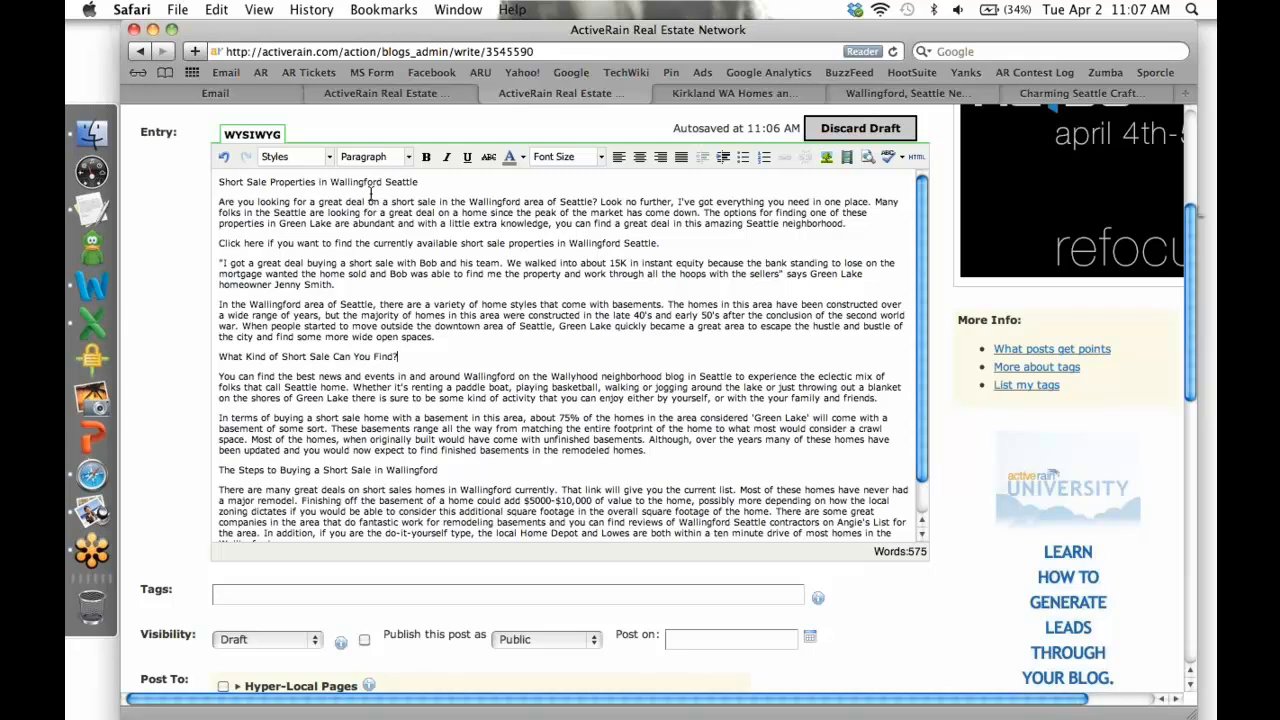
left_click(225, 158)
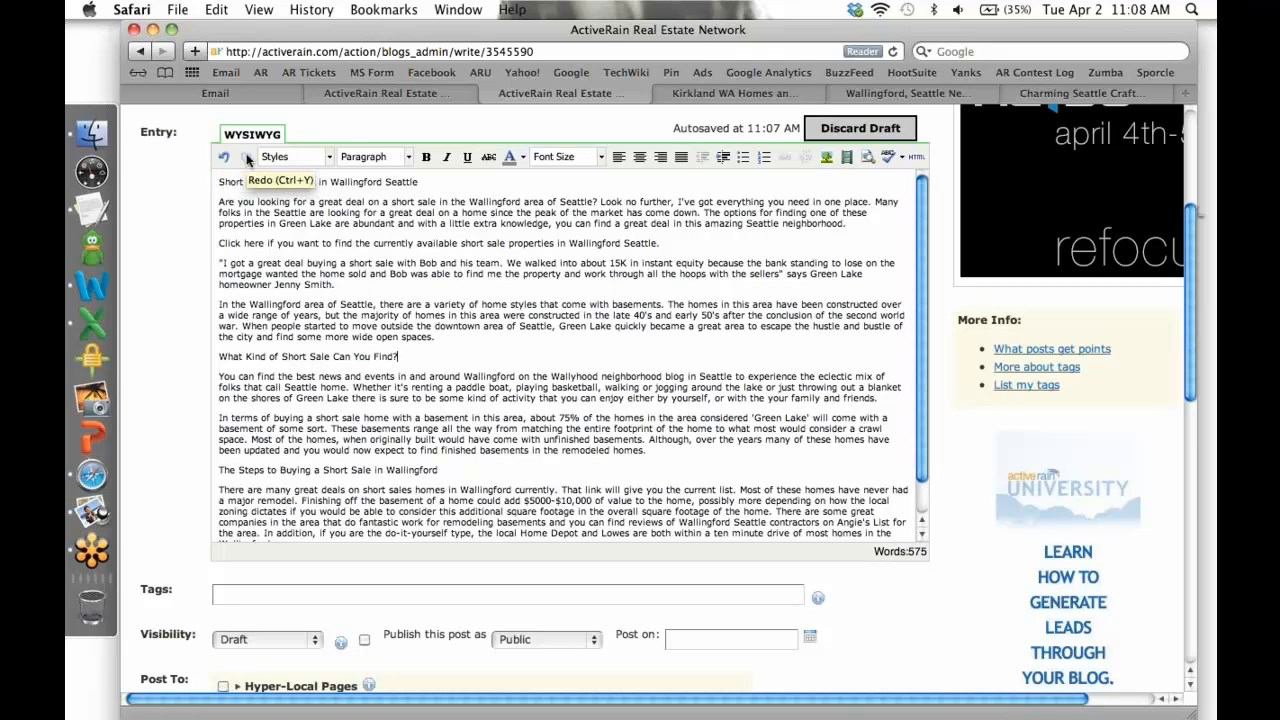
- Apply the Blog Post H1 style to the entry's first line, "Short Sale Properties in Wallingford Seattle"
left_click(328, 158)
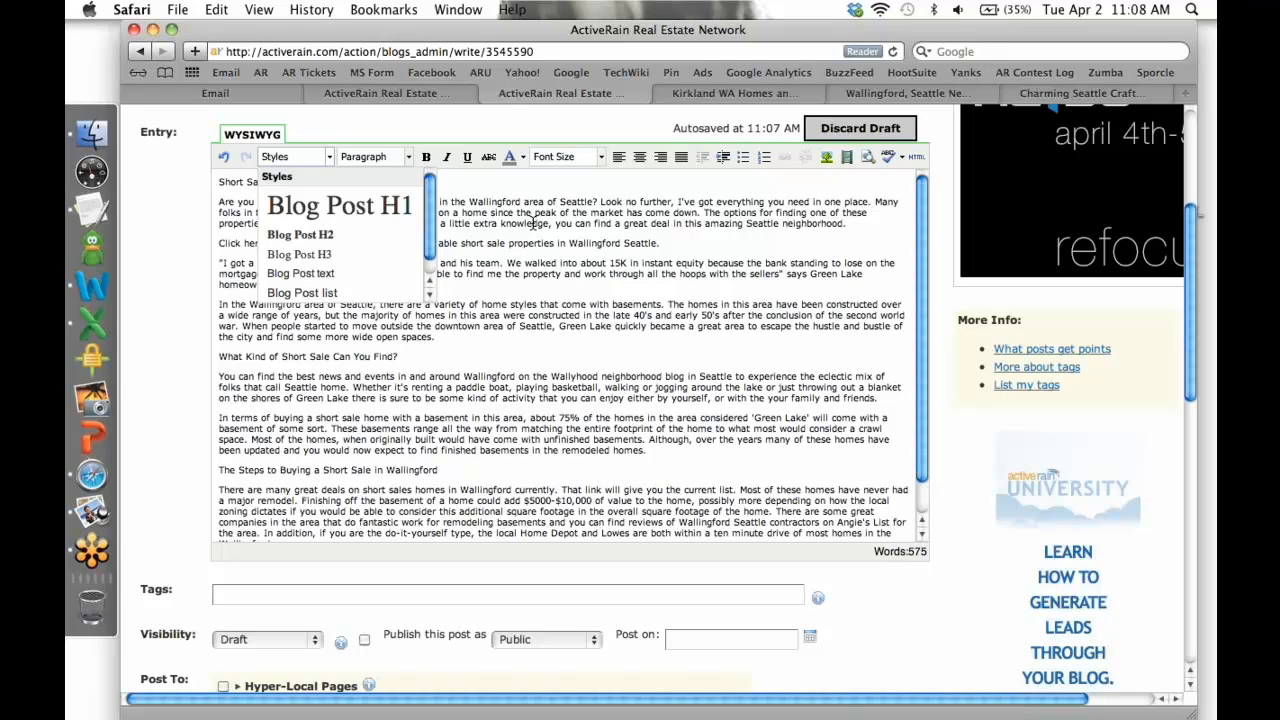
left_click(533, 222)
left_click_drag(435, 185, 216, 183)
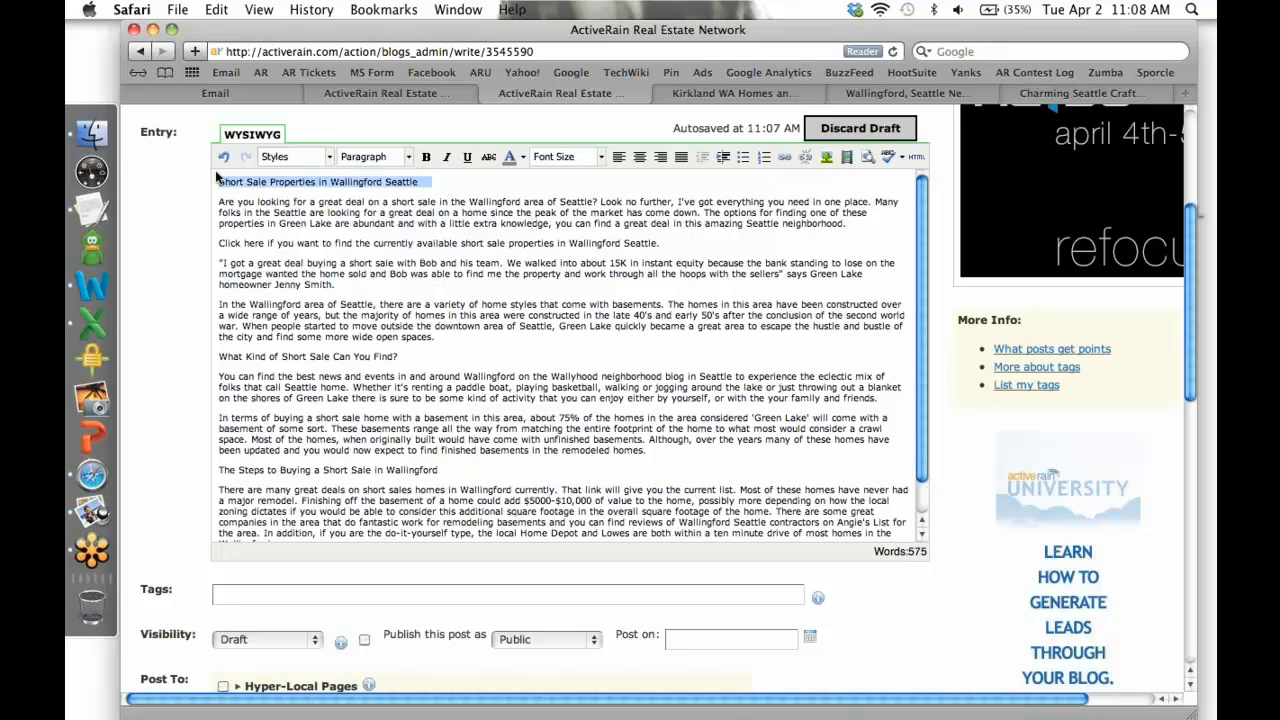
left_click(408, 157)
left_click(299, 156)
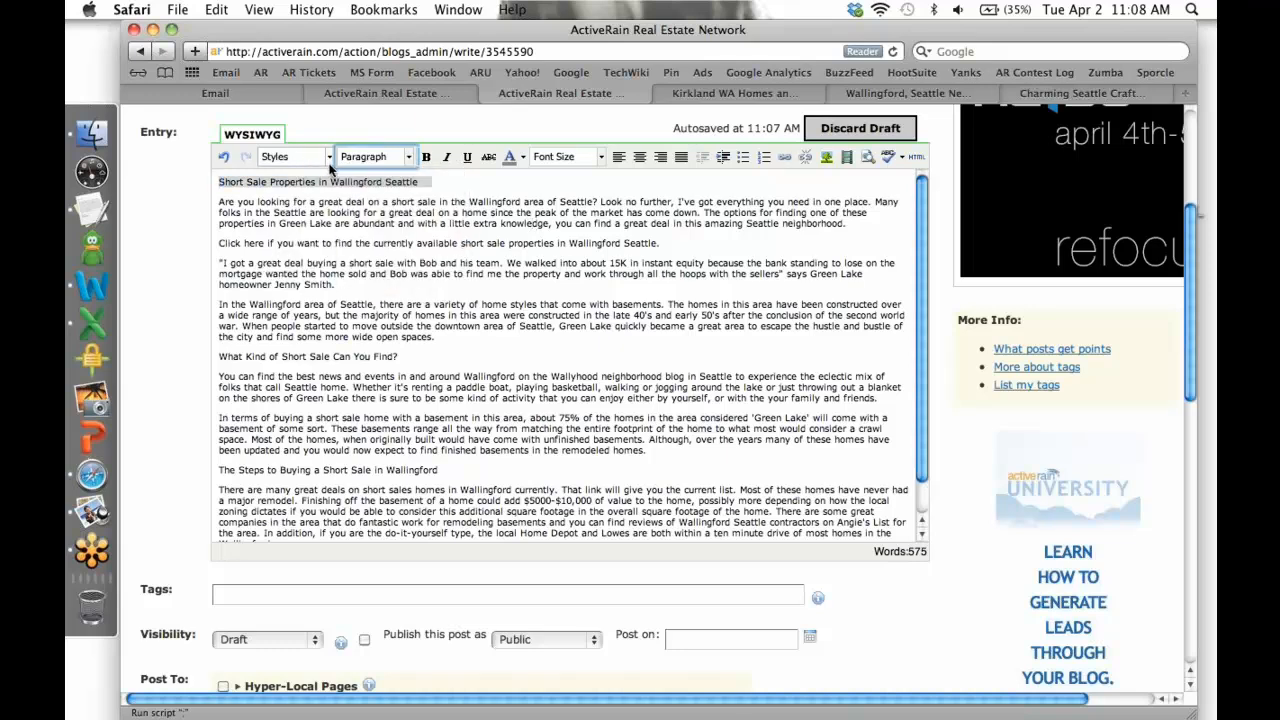
left_click(299, 156)
left_click(336, 205)
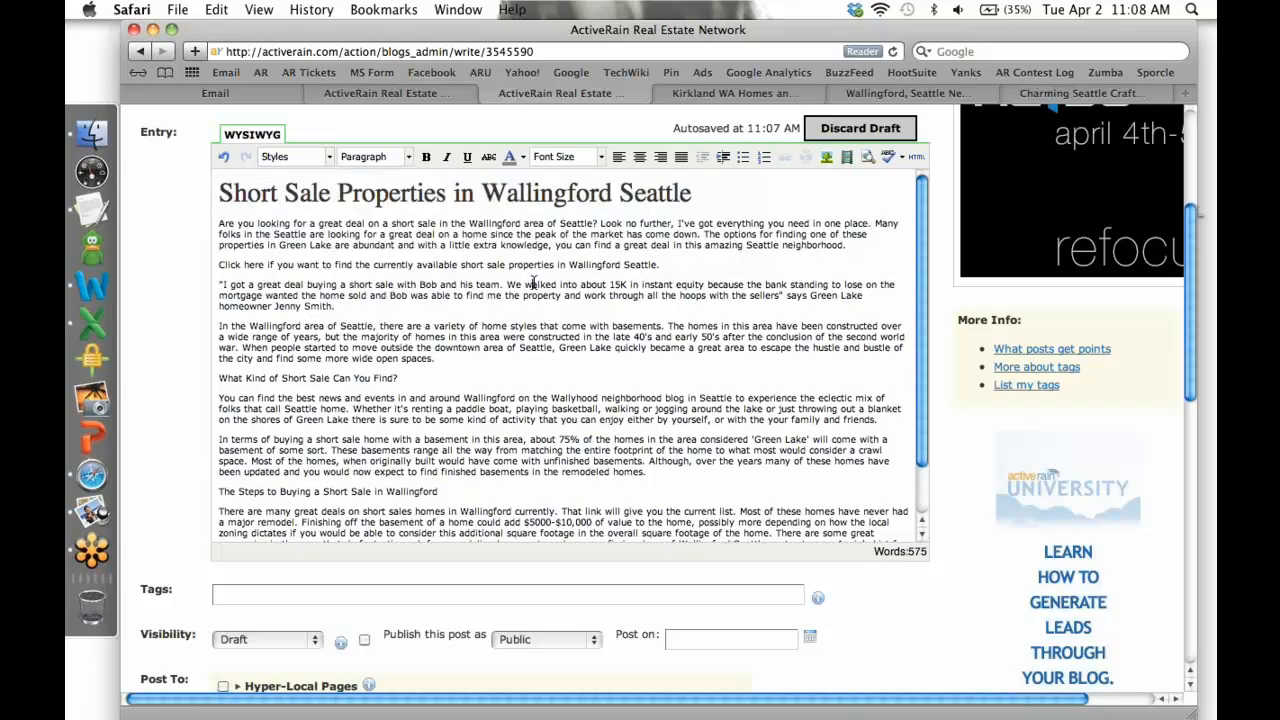
left_click(407, 162)
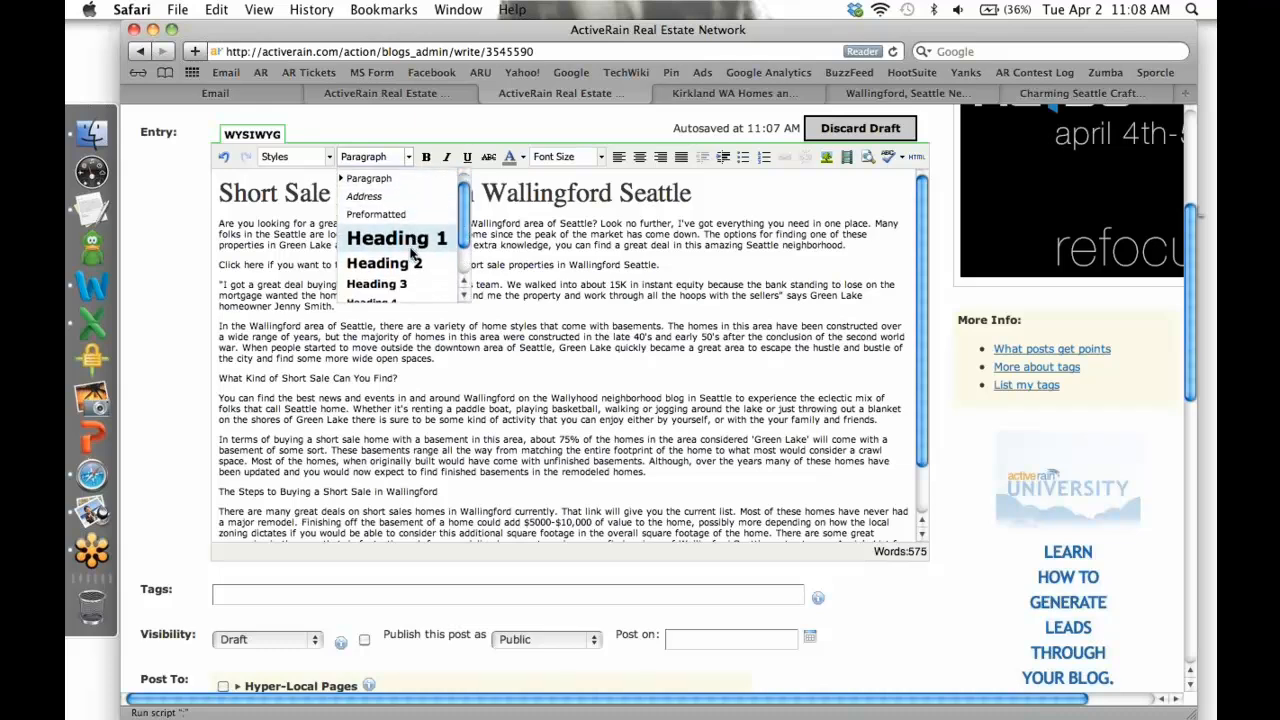
scroll(410, 255, "down", 3)
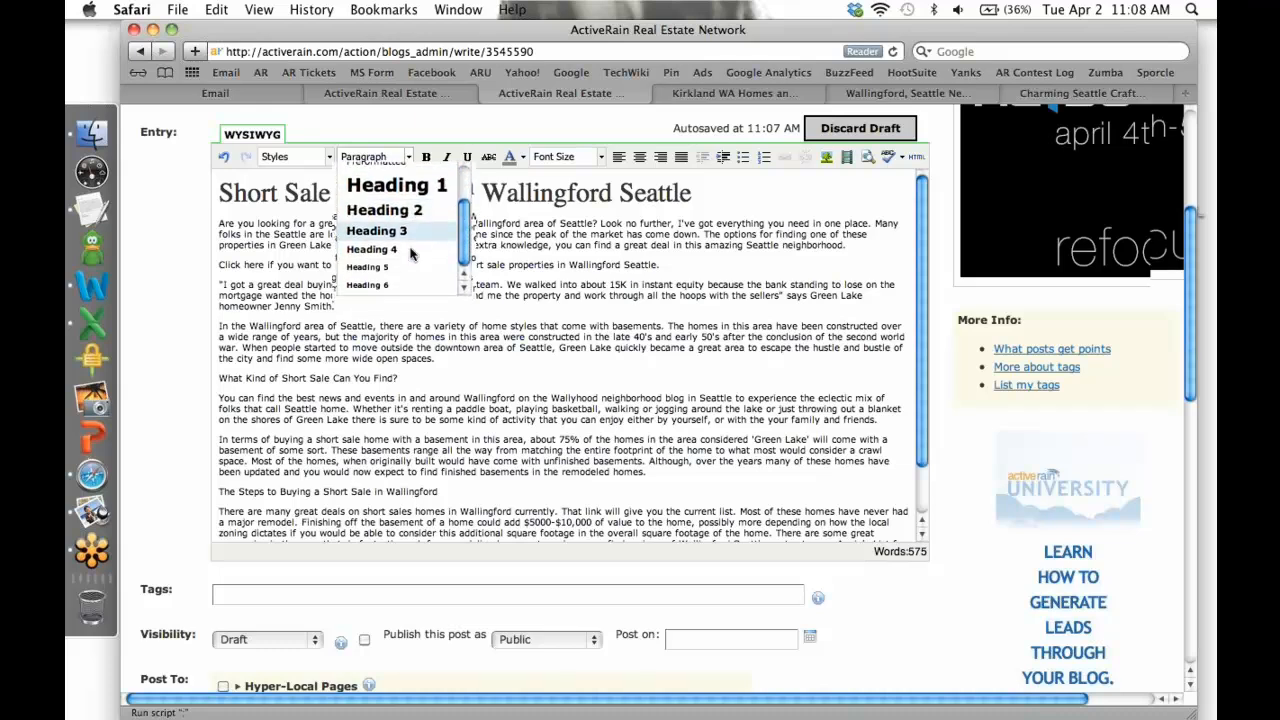
scroll(410, 255, "down", 1)
scroll(405, 240, "up", 3)
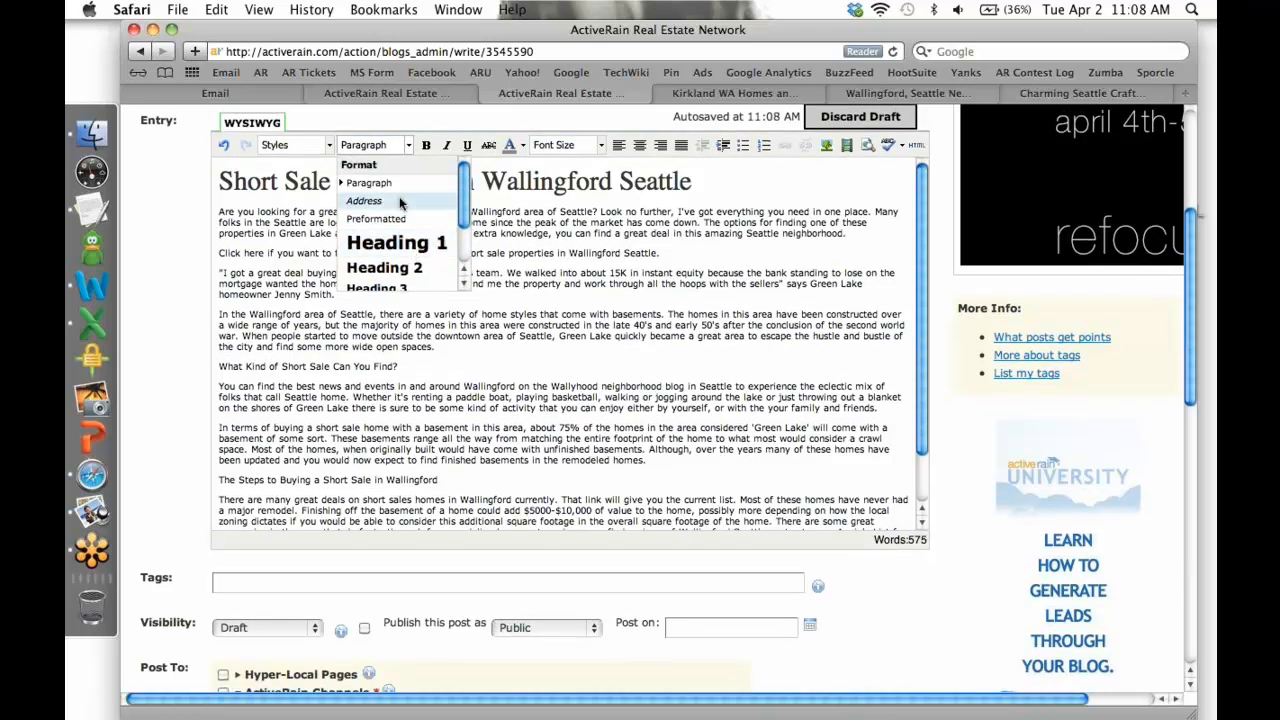
left_click(615, 292)
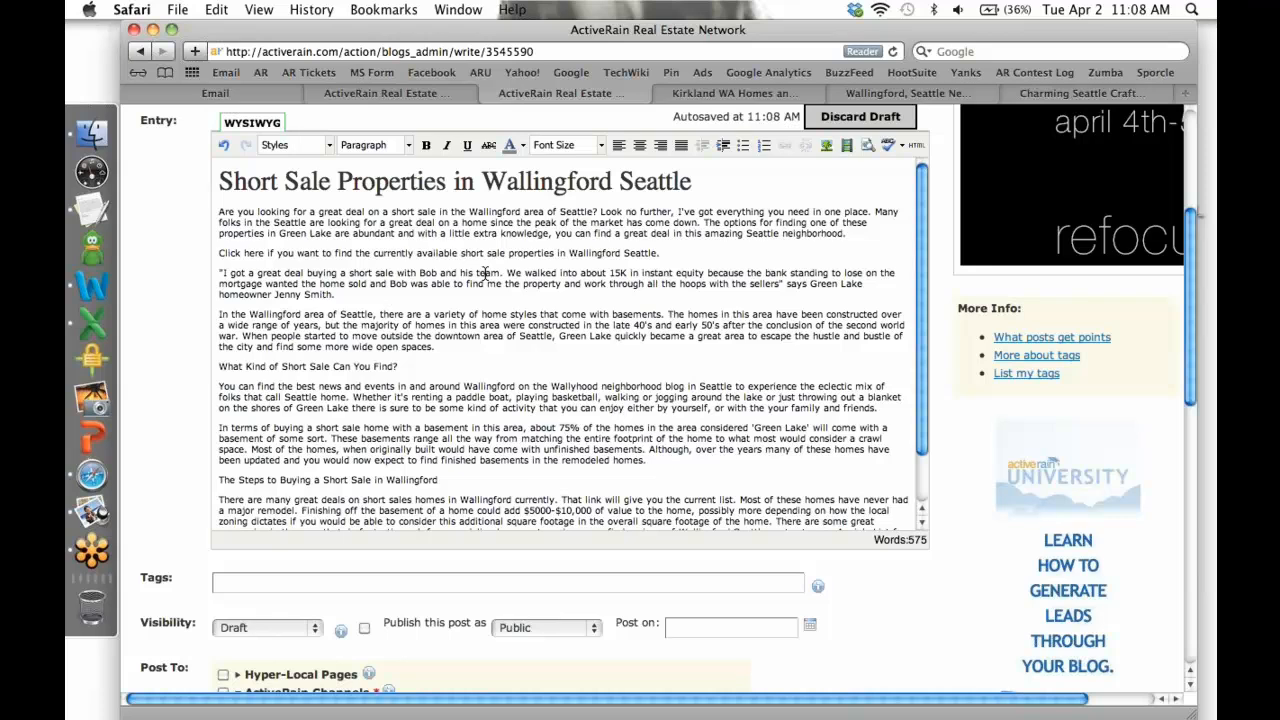
- Try to bold the whole paragraph "What Kind of Short Sale Can You Find?" and undo the bolding
scroll(485, 273, "up", 1)
scroll(487, 273, "up", 3)
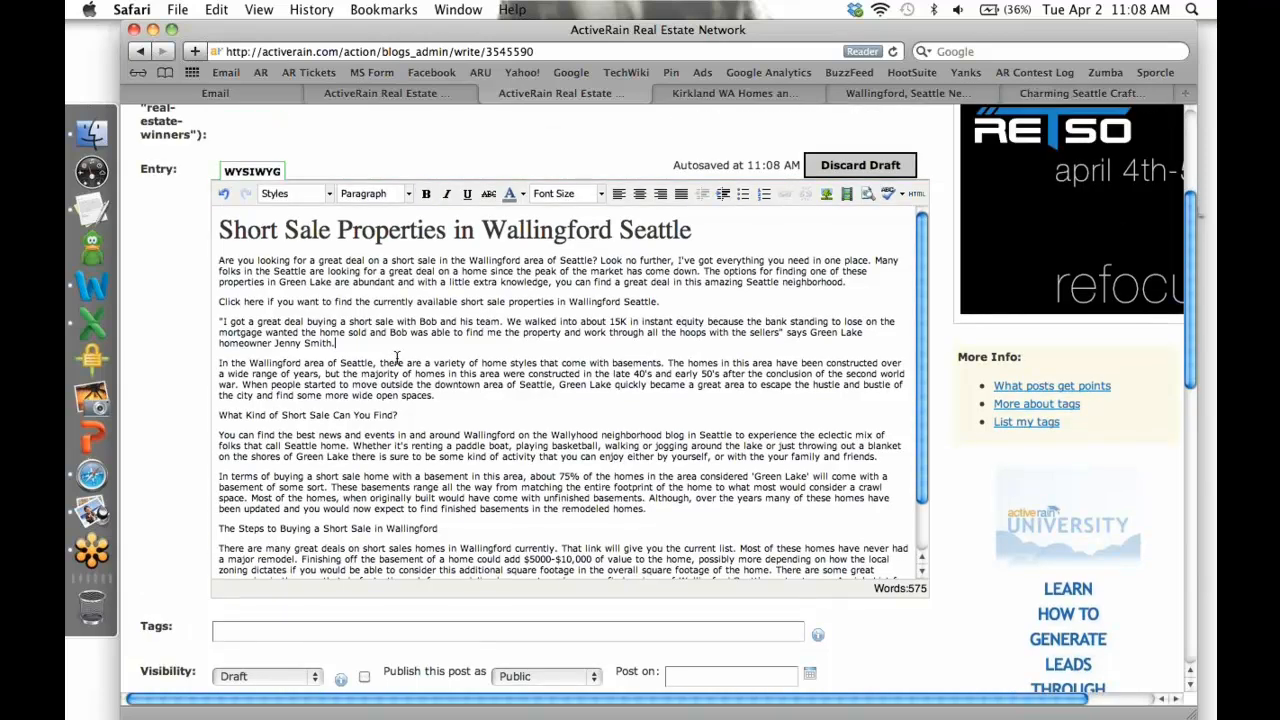
left_click_drag(402, 414, 210, 423)
triple_click(236, 417)
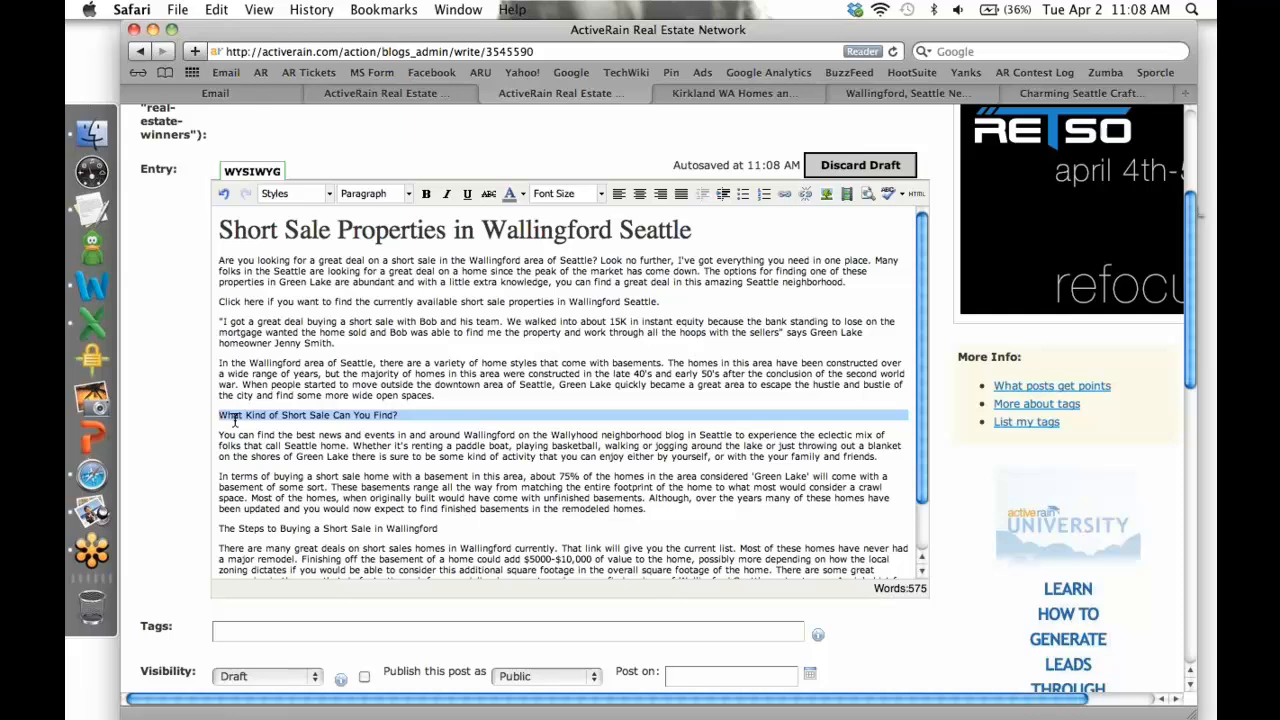
left_click(425, 194)
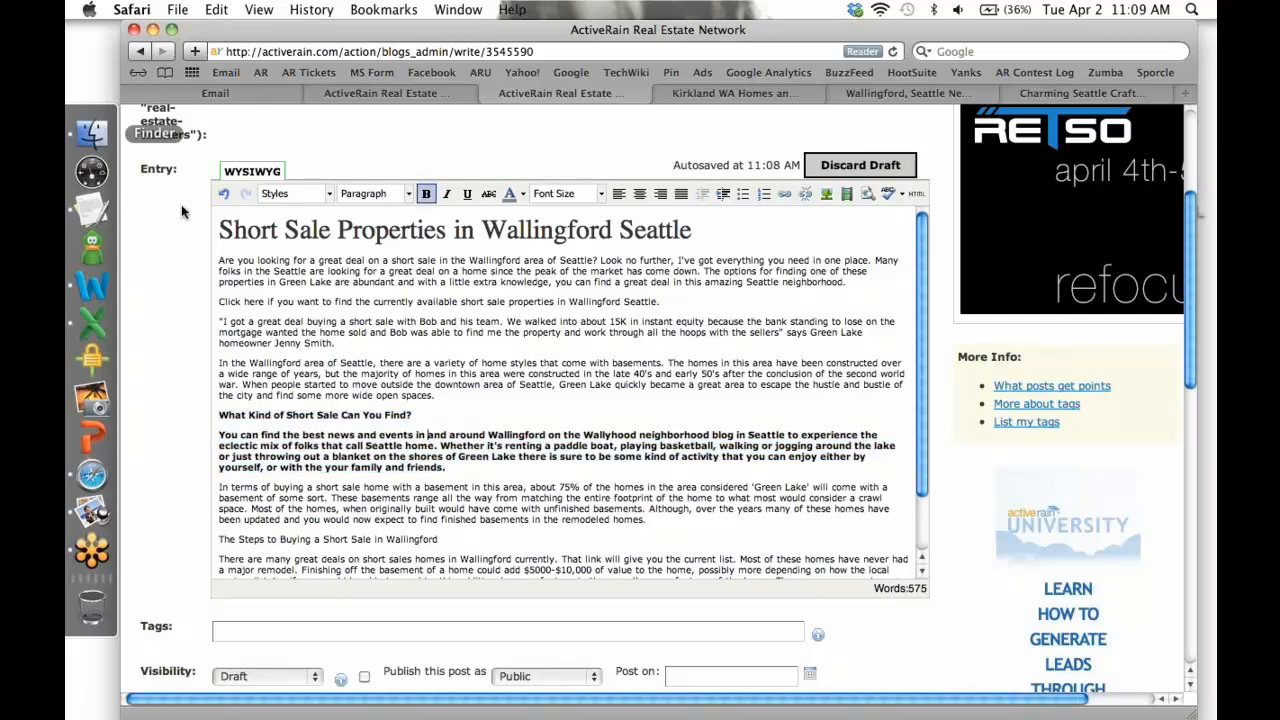
left_click(223, 195)
- Bold the subheadings "What Kind of Short Sale Can You Find?", "The Steps to Buying a Short Sale in Wallingford" and "Amazing Craftsman for Sale in Wallingford"
left_click_drag(404, 416, 195, 414)
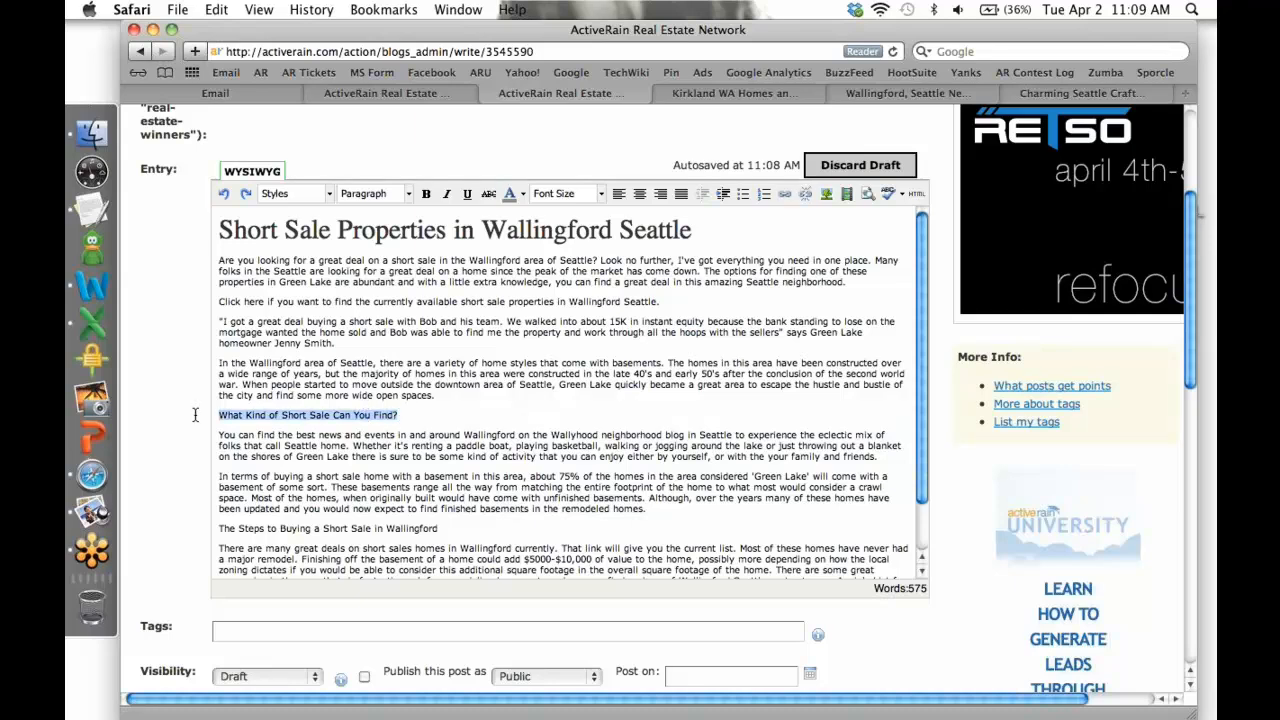
left_click(425, 194)
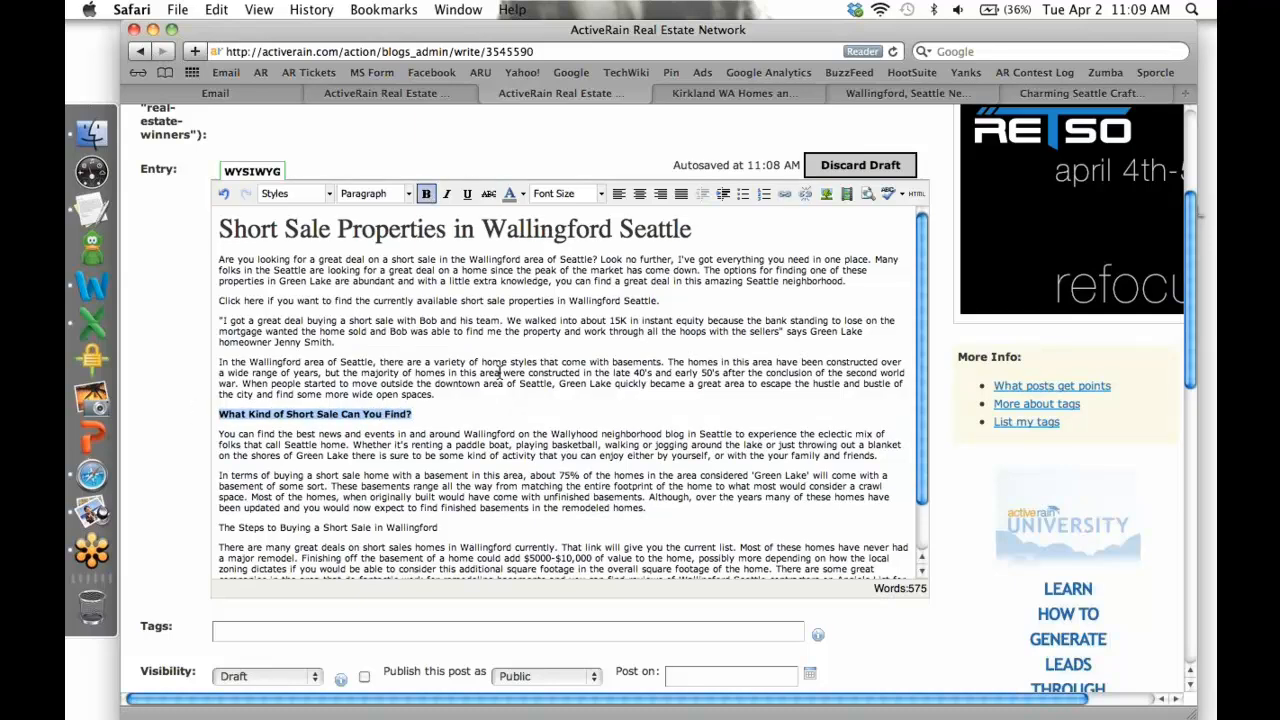
scroll(502, 371, "down", 4)
left_click_drag(440, 399, 181, 405)
left_click(425, 121)
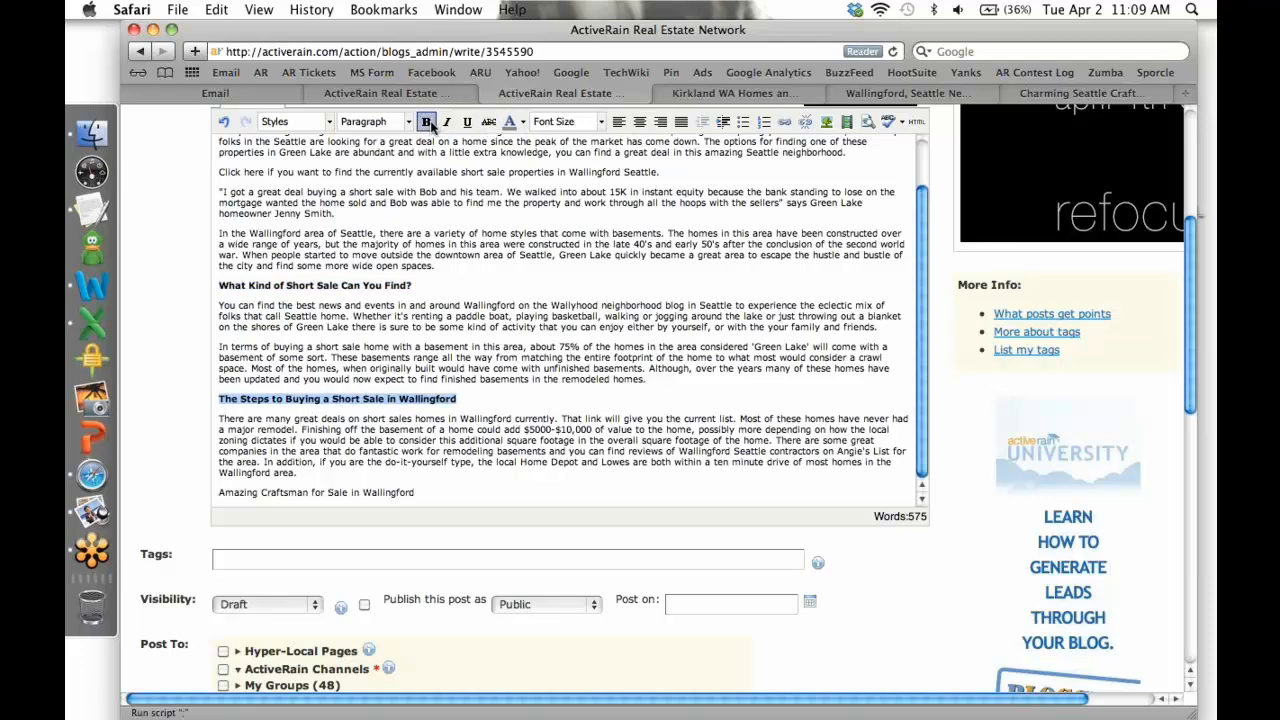
left_click_drag(414, 494, 216, 494)
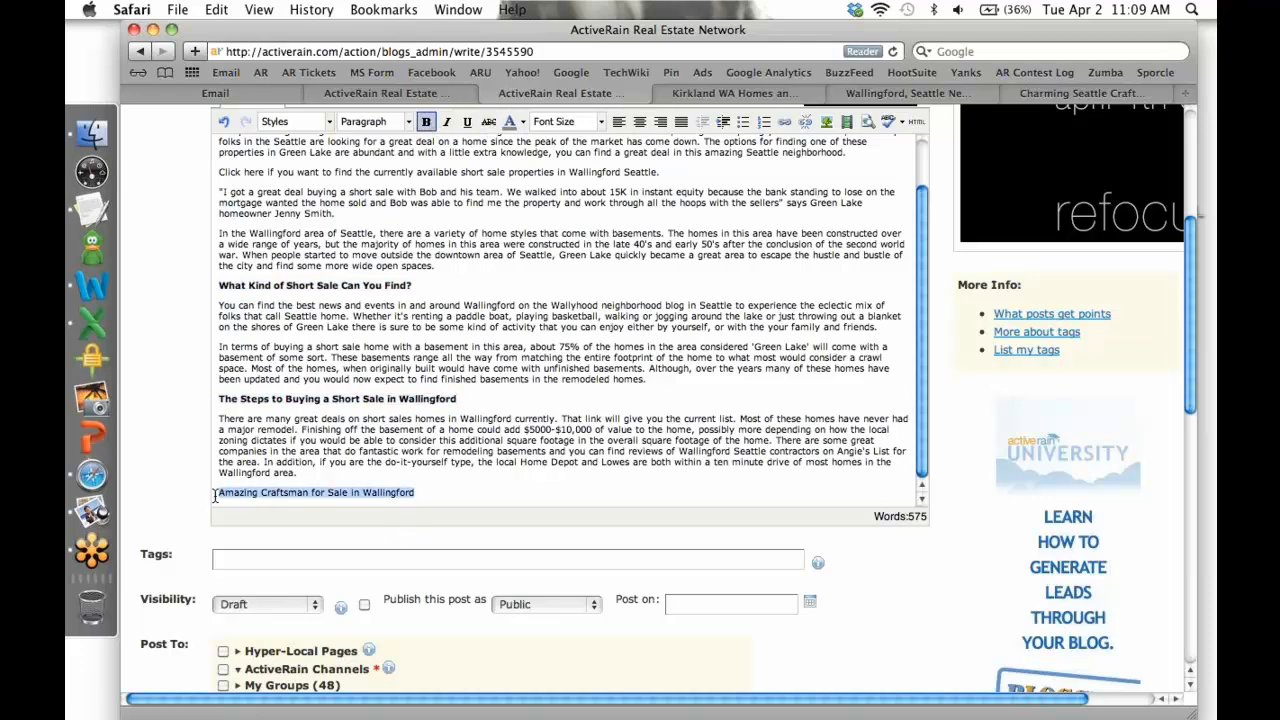
left_click(426, 121)
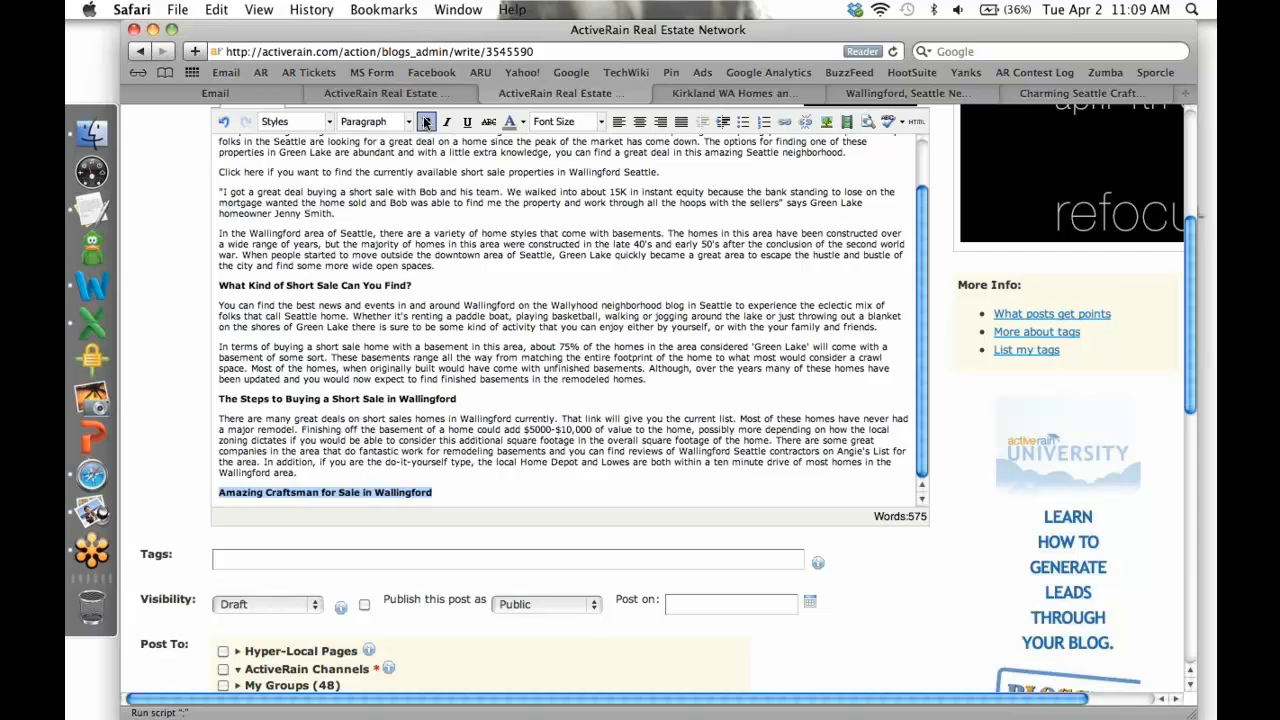
left_click(455, 481)
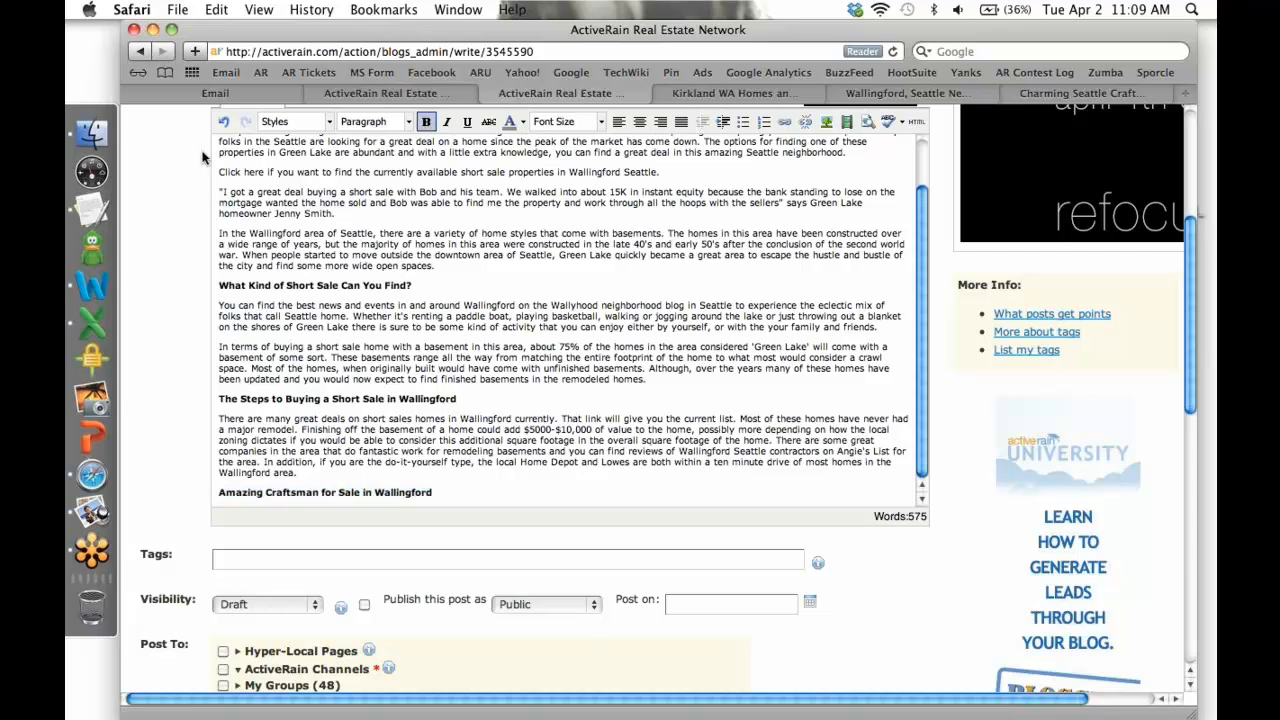
- Undo and redo the bold formatting on the "Amazing Craftsman for Sale in Wallingford" subheading
left_click(223, 122)
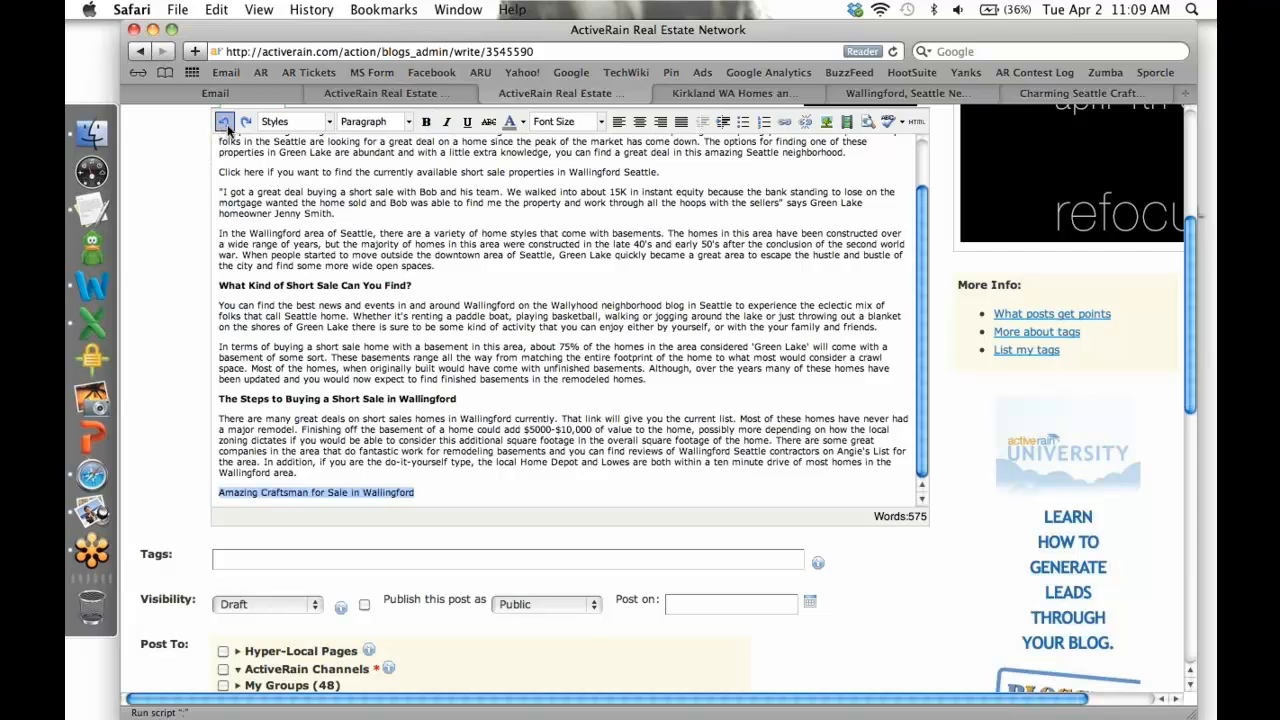
left_click(246, 122)
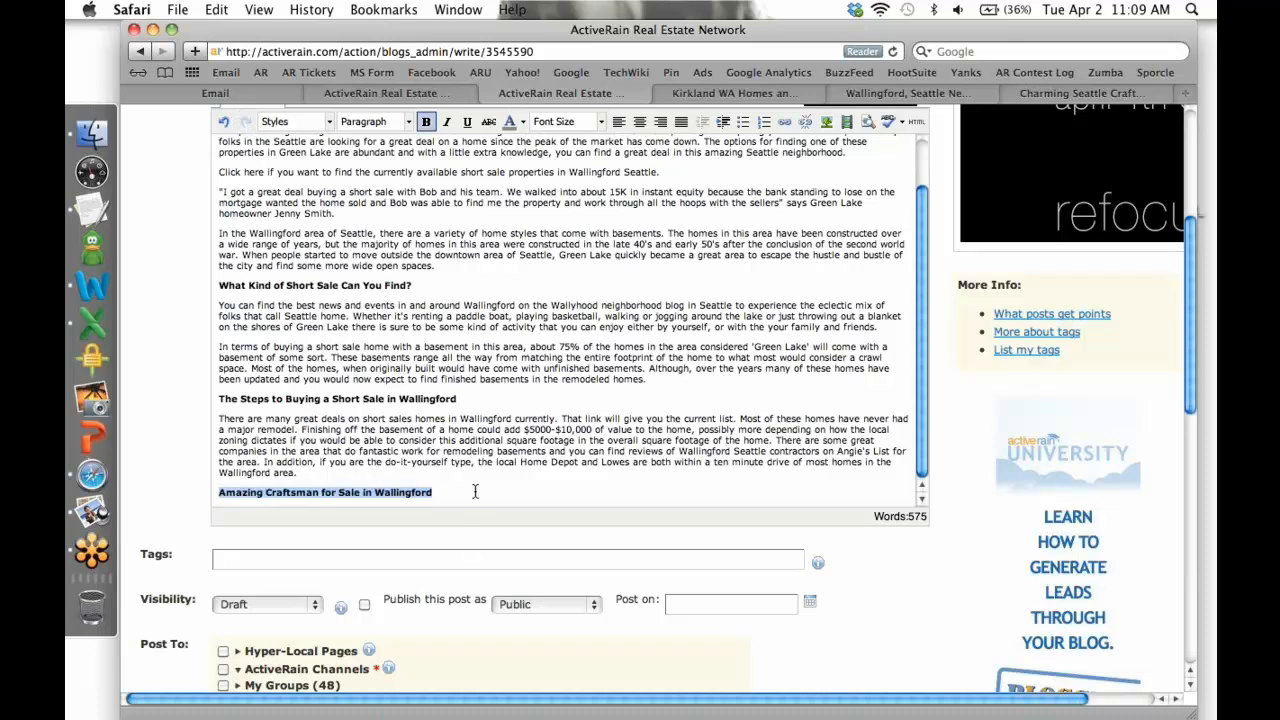
left_click(475, 491)
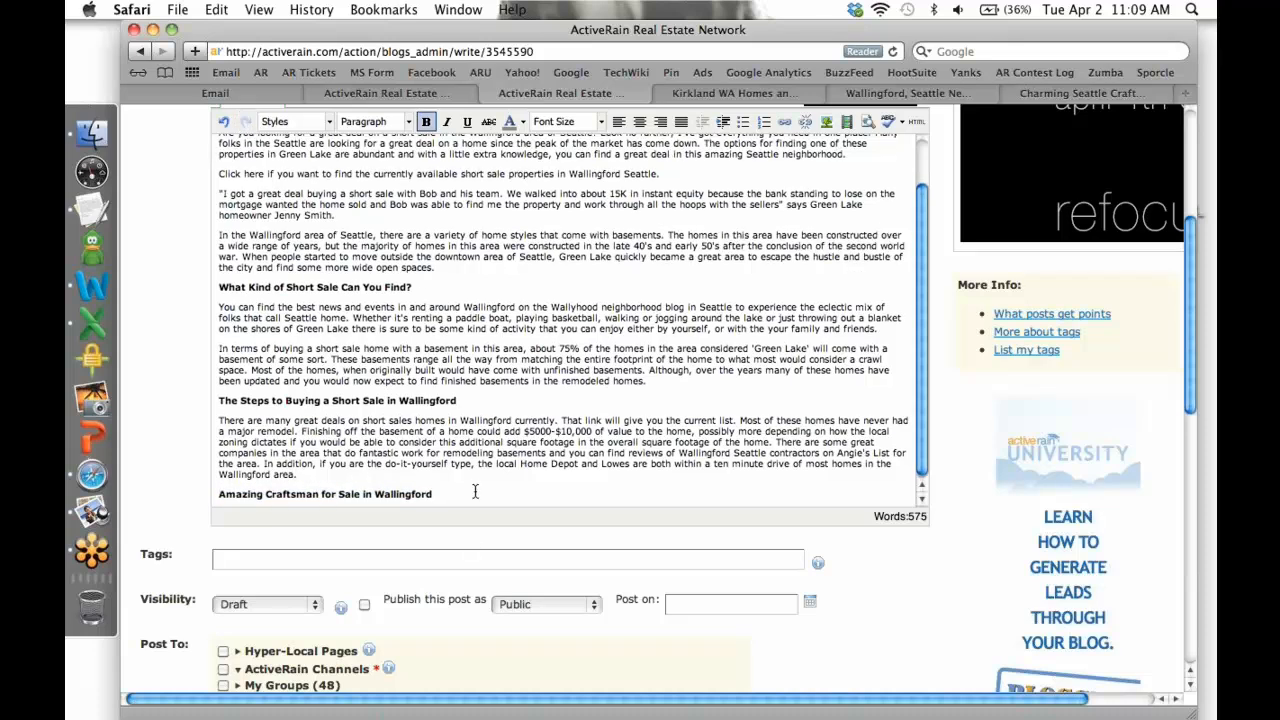
- Italicize the quoted testimonial that starts "I got a great deal buying a short sale", excluding the attribution after it
scroll(475, 491, "up", 2)
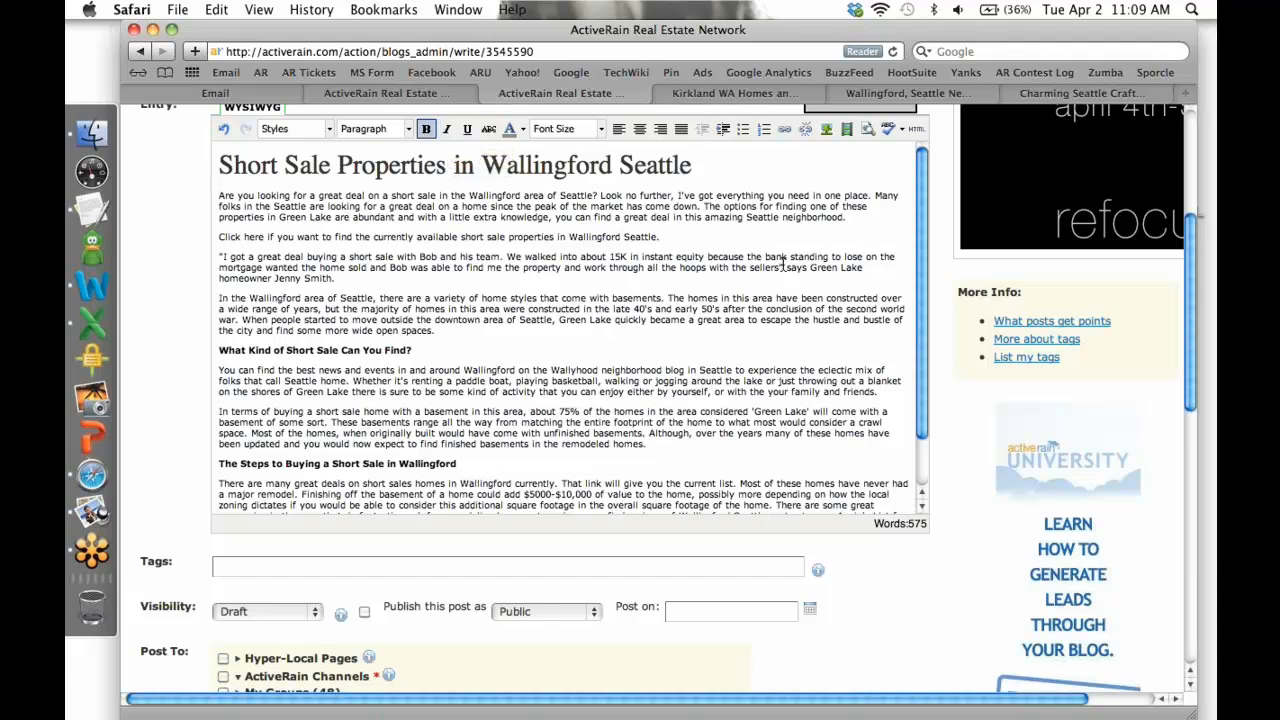
left_click_drag(784, 266, 219, 257)
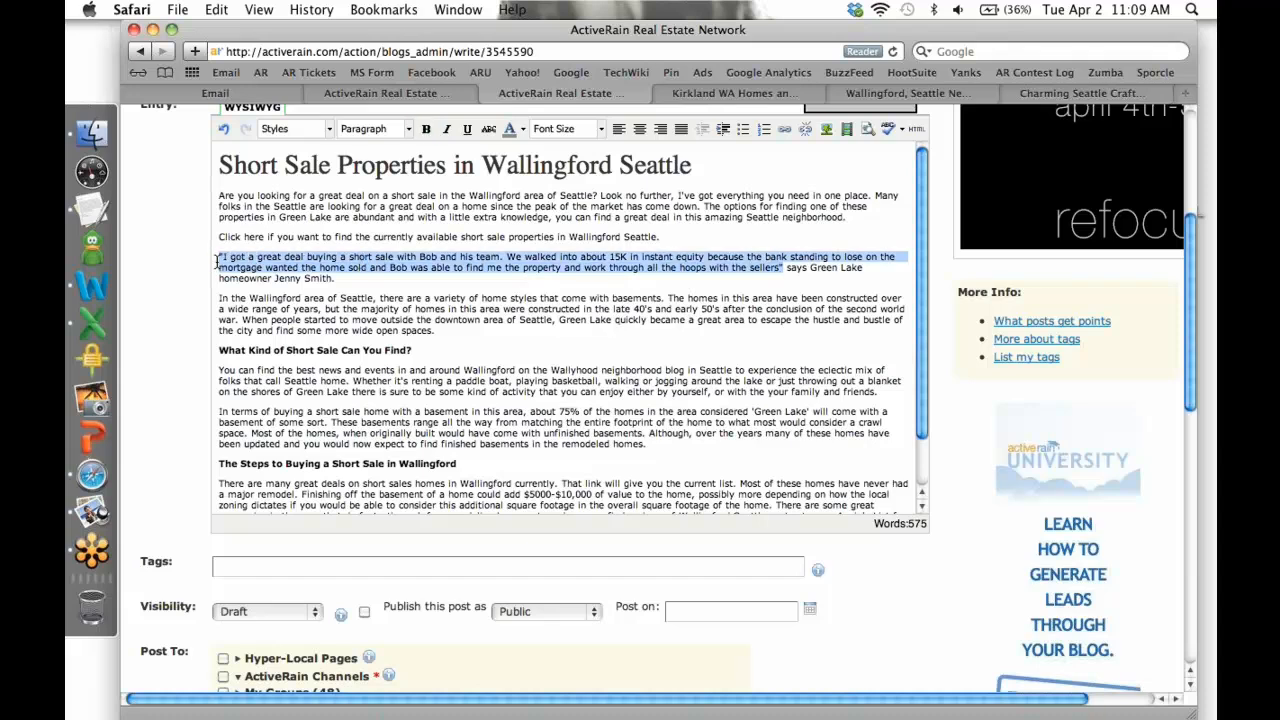
left_click(446, 131)
left_click(436, 288)
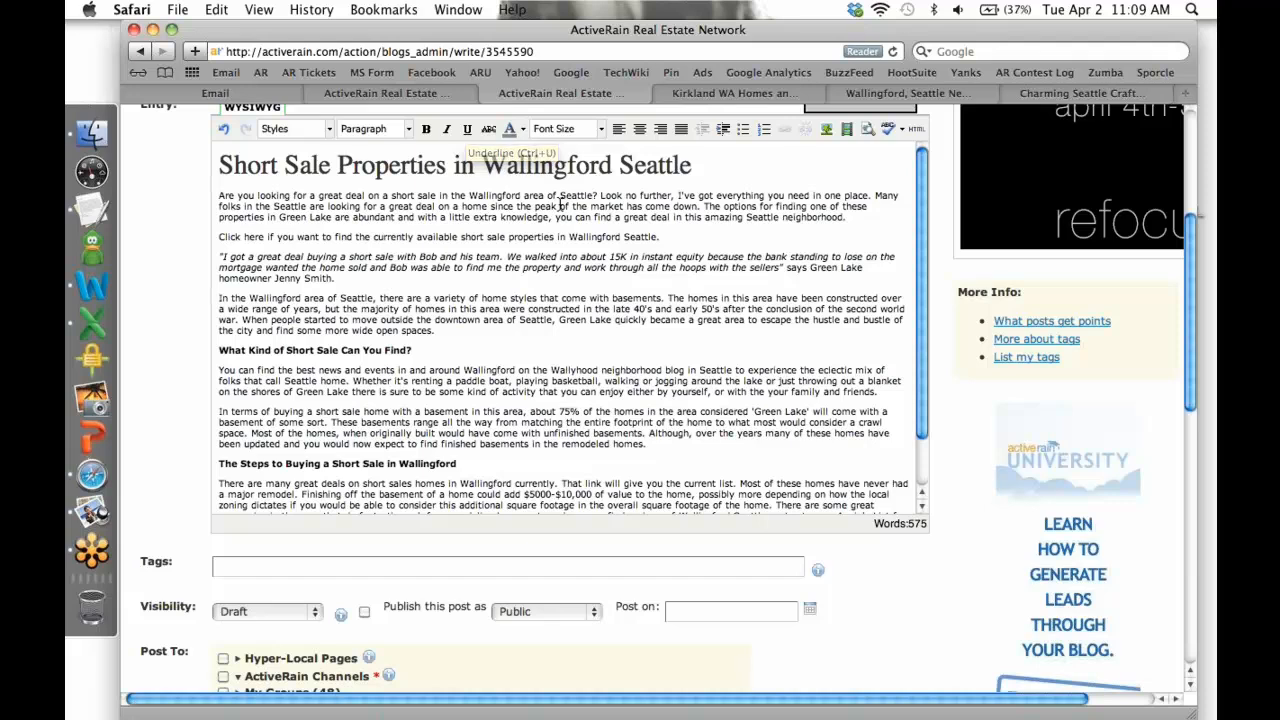
- Underline "you can find a great deal in this amazing Seattle neighborhood" in the opening paragraph
left_click_drag(557, 217, 843, 219)
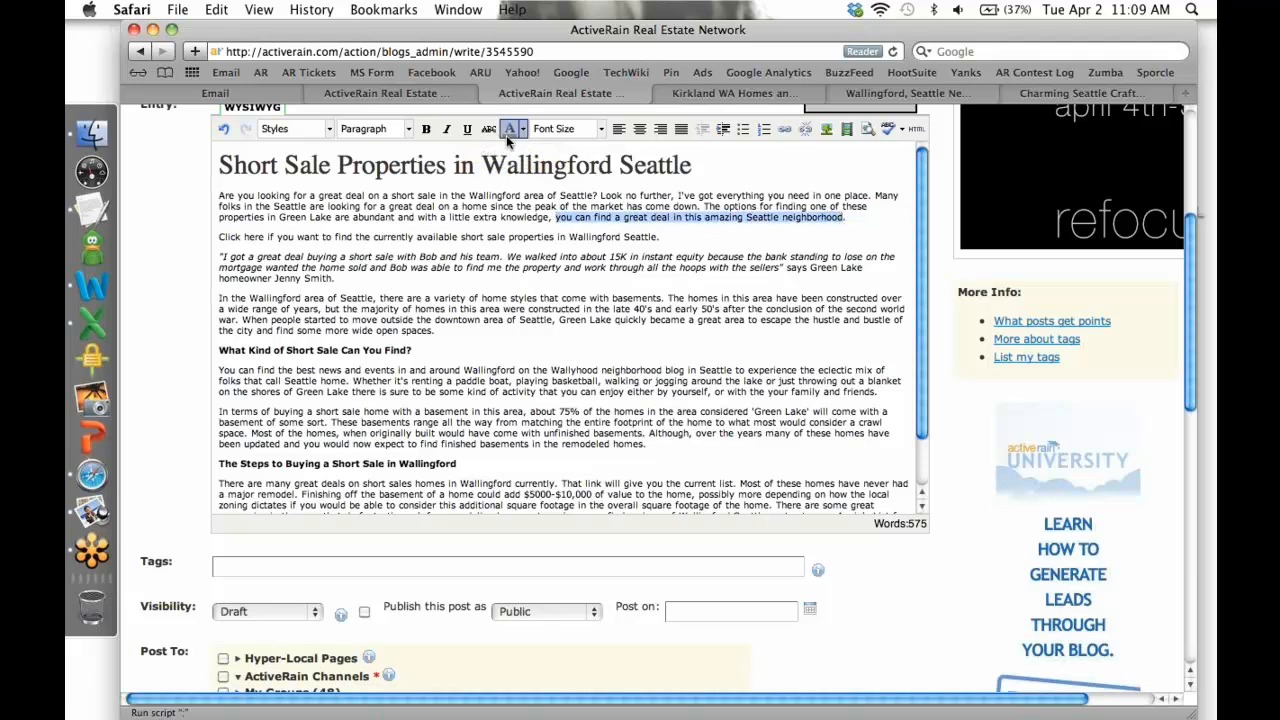
left_click(467, 129)
left_click(741, 292)
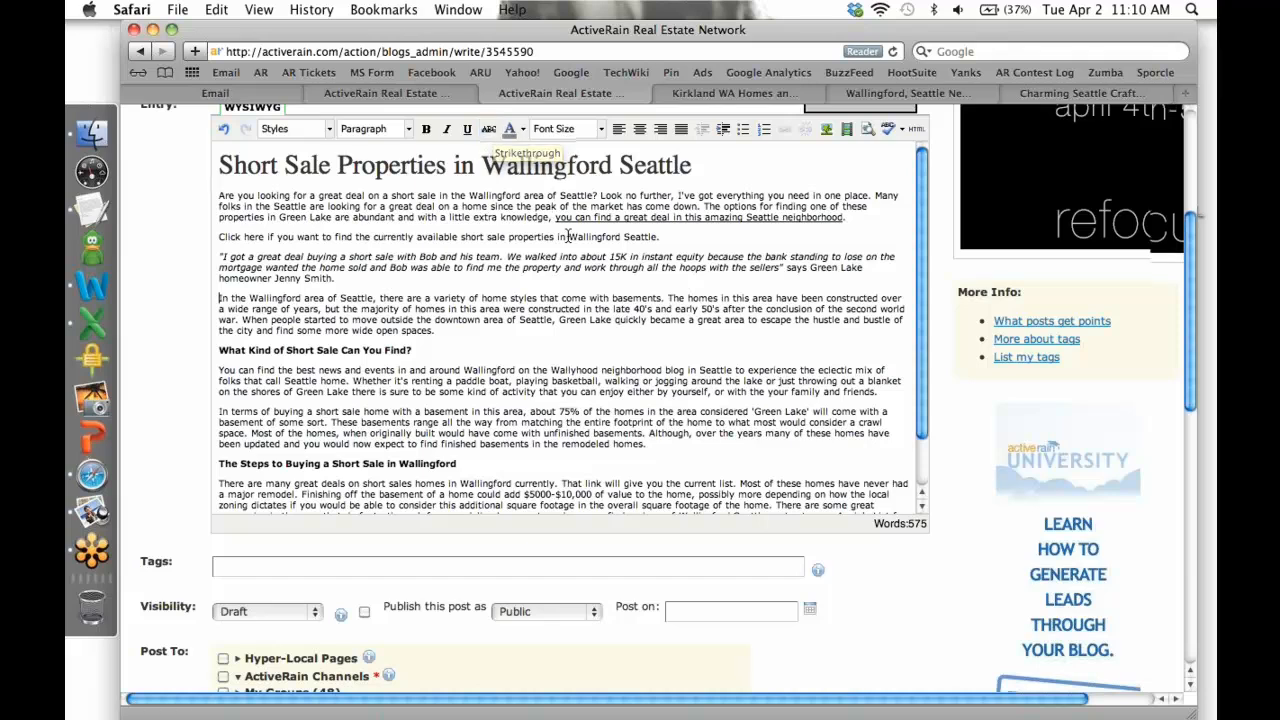
- Strike through the text from "about 75% of the homes" to "basement of some sort" and undo the strikethrough
scroll(492, 402, "up", 2)
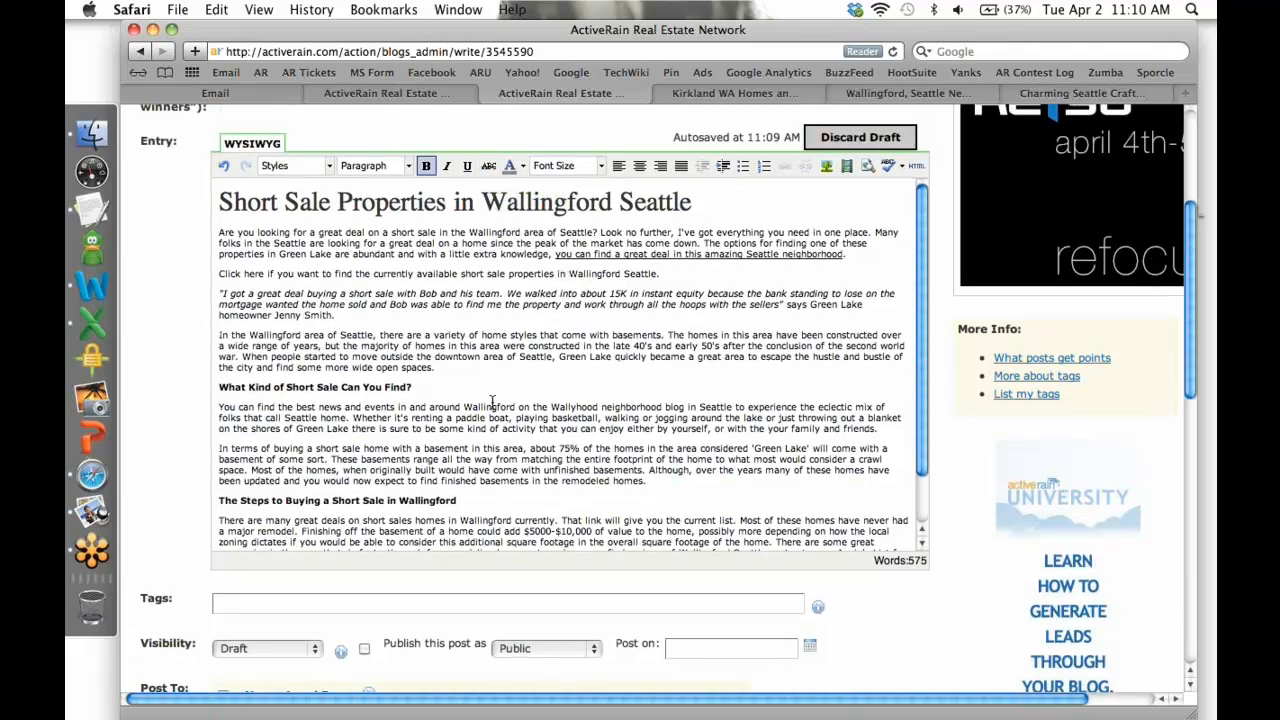
left_click_drag(531, 449, 326, 460)
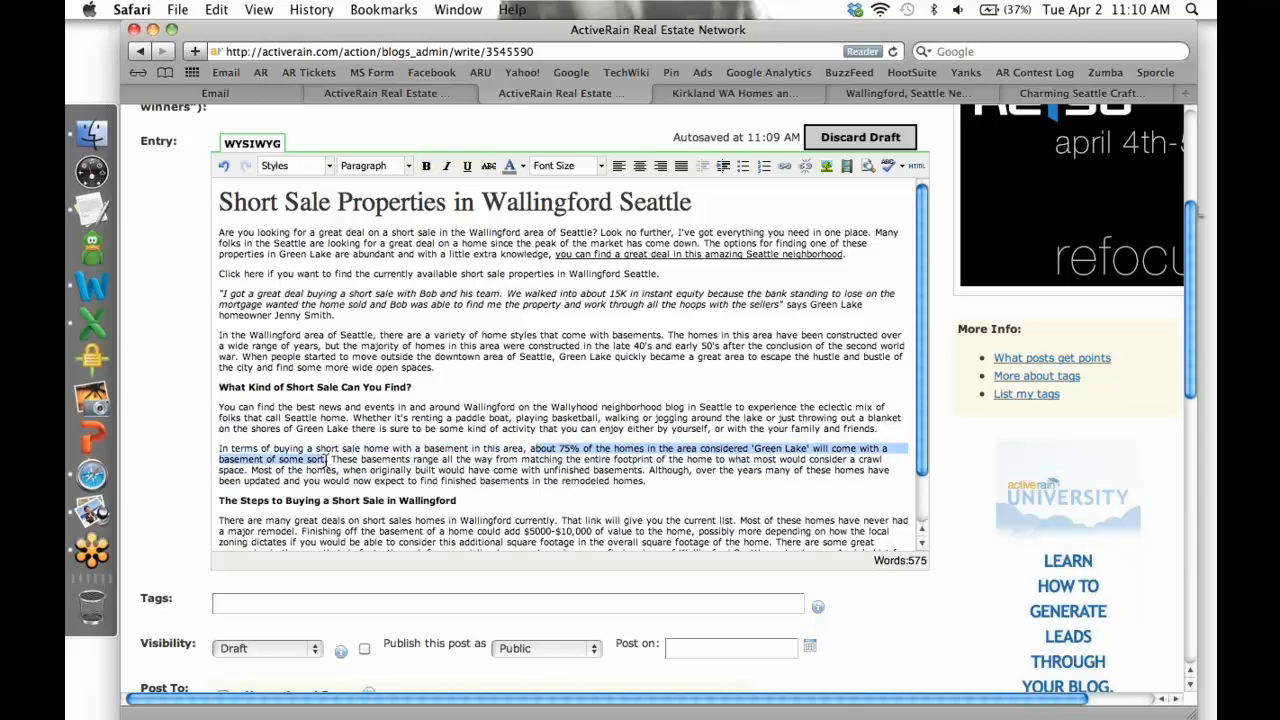
left_click(564, 450)
left_click_drag(530, 449, 325, 460)
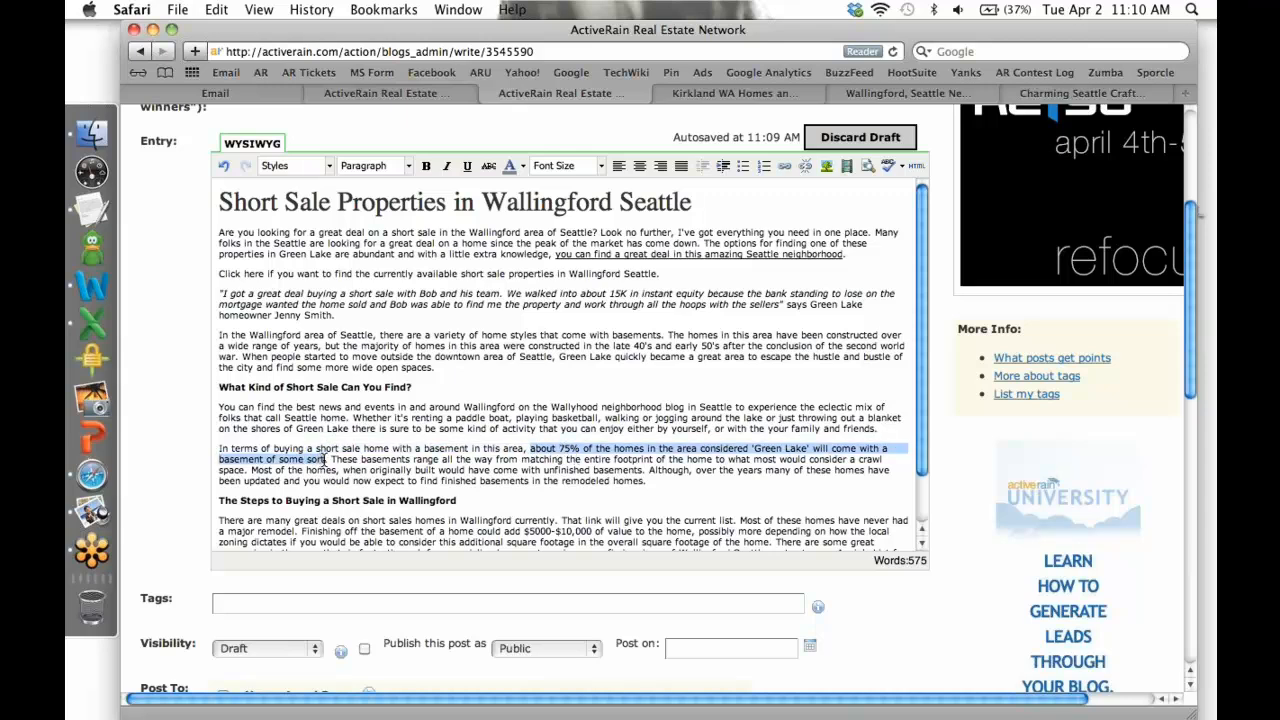
left_click(488, 165)
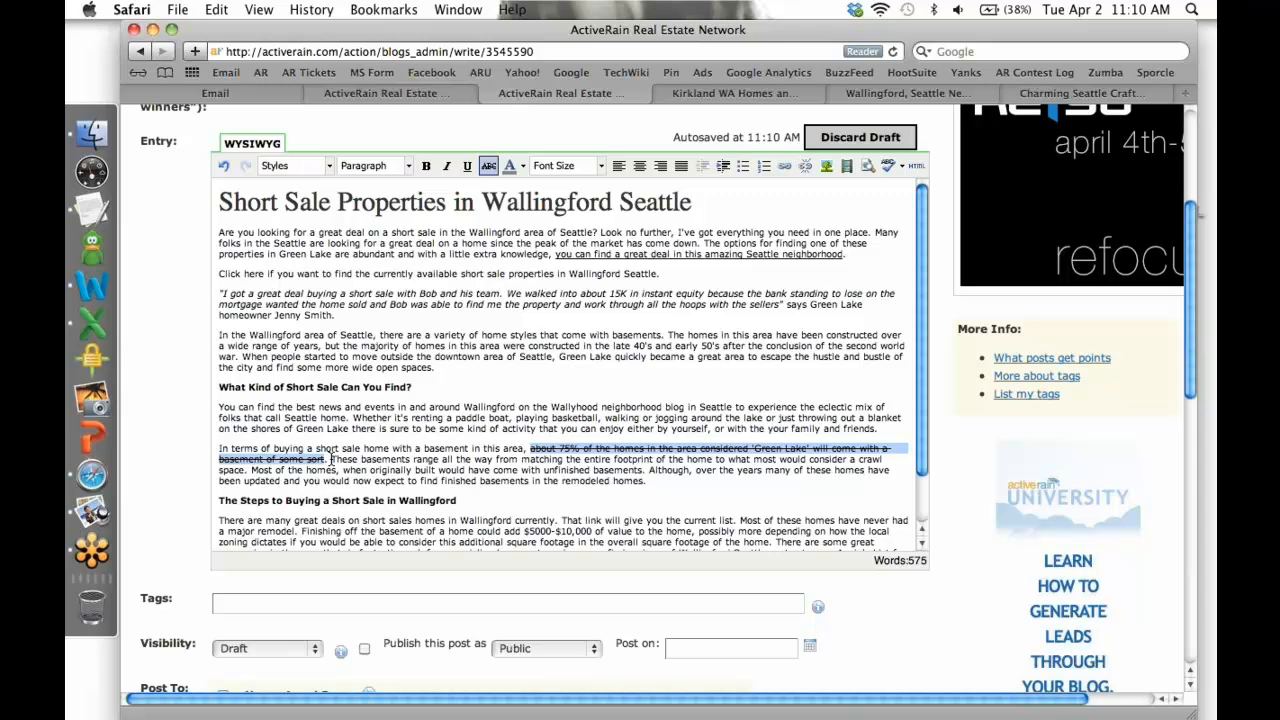
left_click(225, 167)
left_click(607, 450)
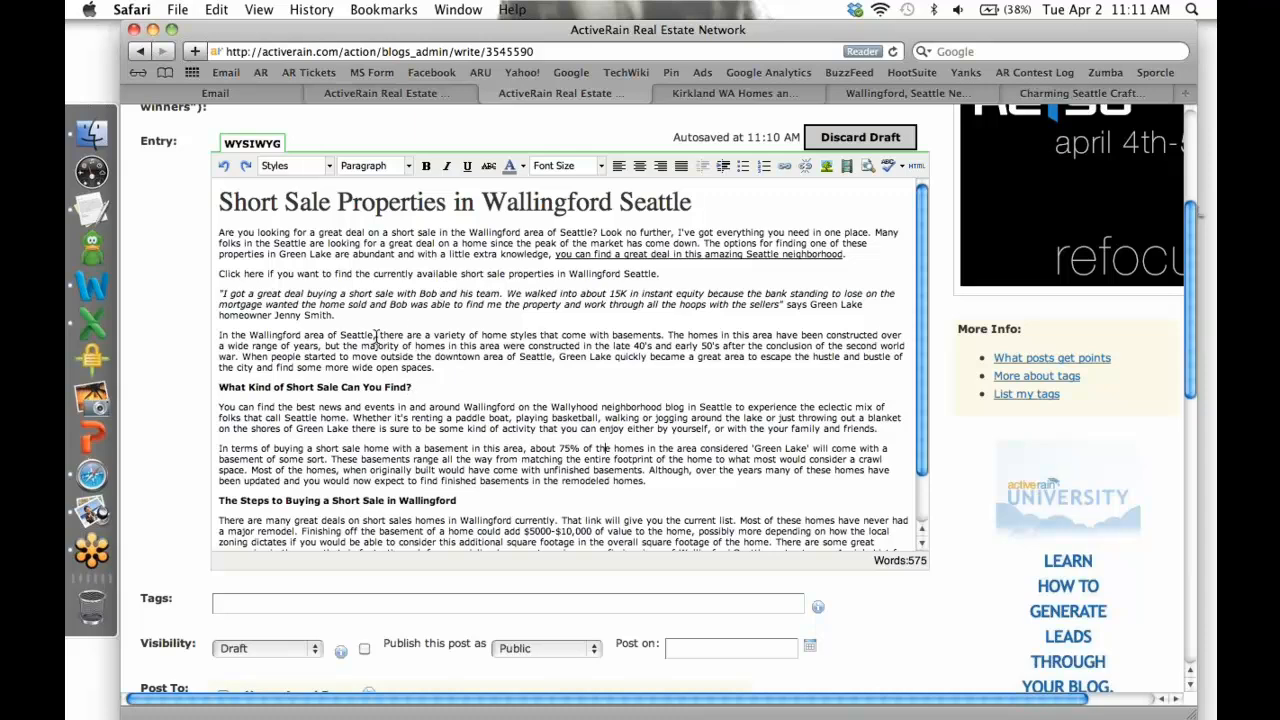
- Color the phrase "In the Wallingford area of Seattle," purple at the start of its paragraph
left_click_drag(376, 337, 214, 338)
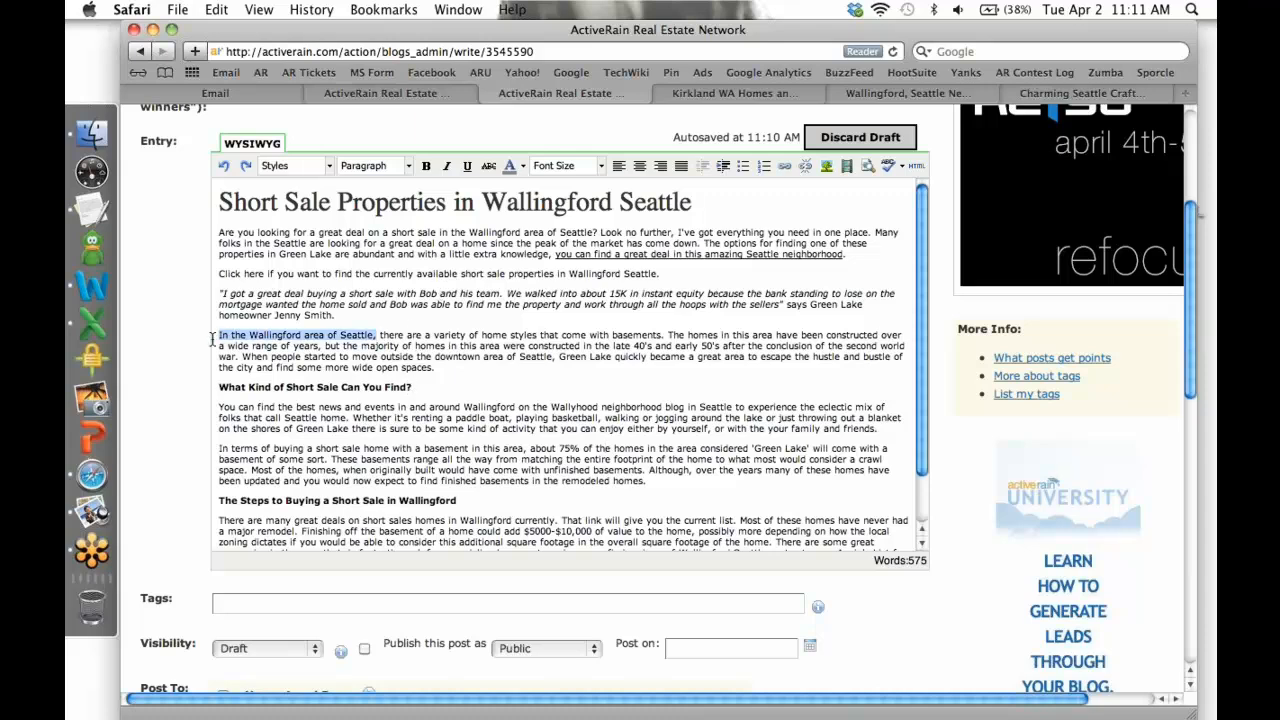
left_click(524, 168)
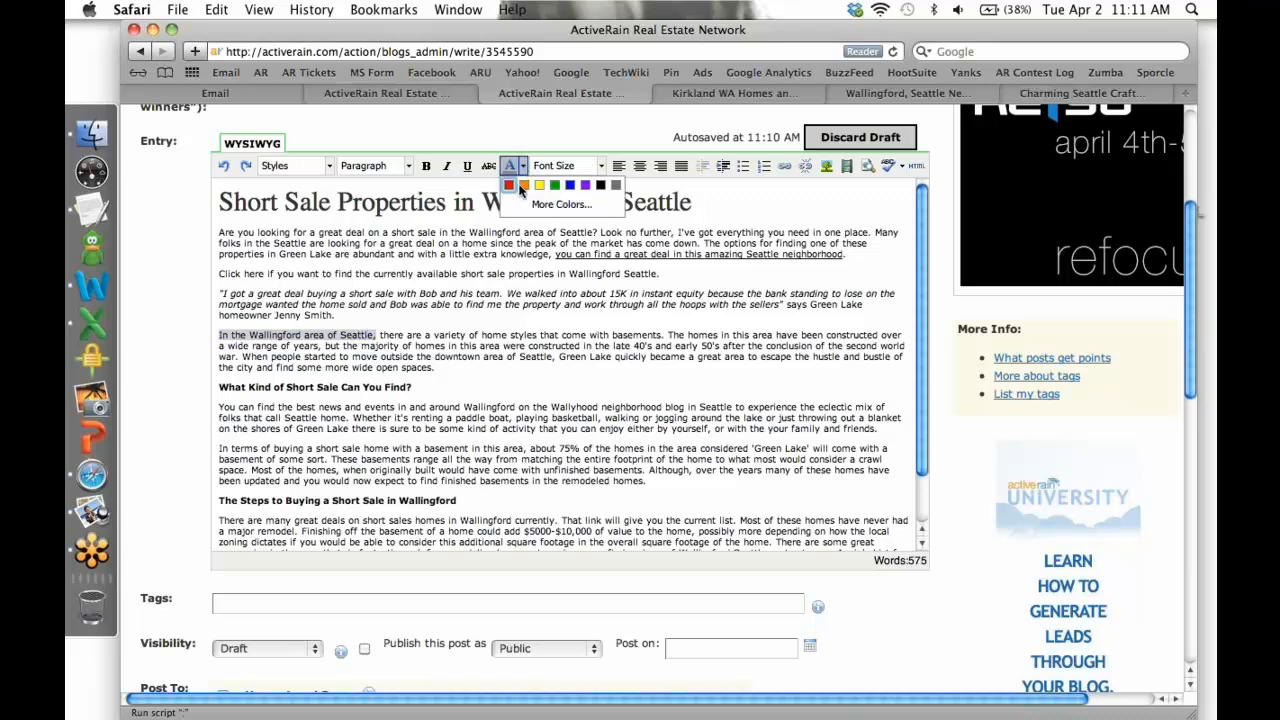
left_click(585, 185)
left_click(388, 338)
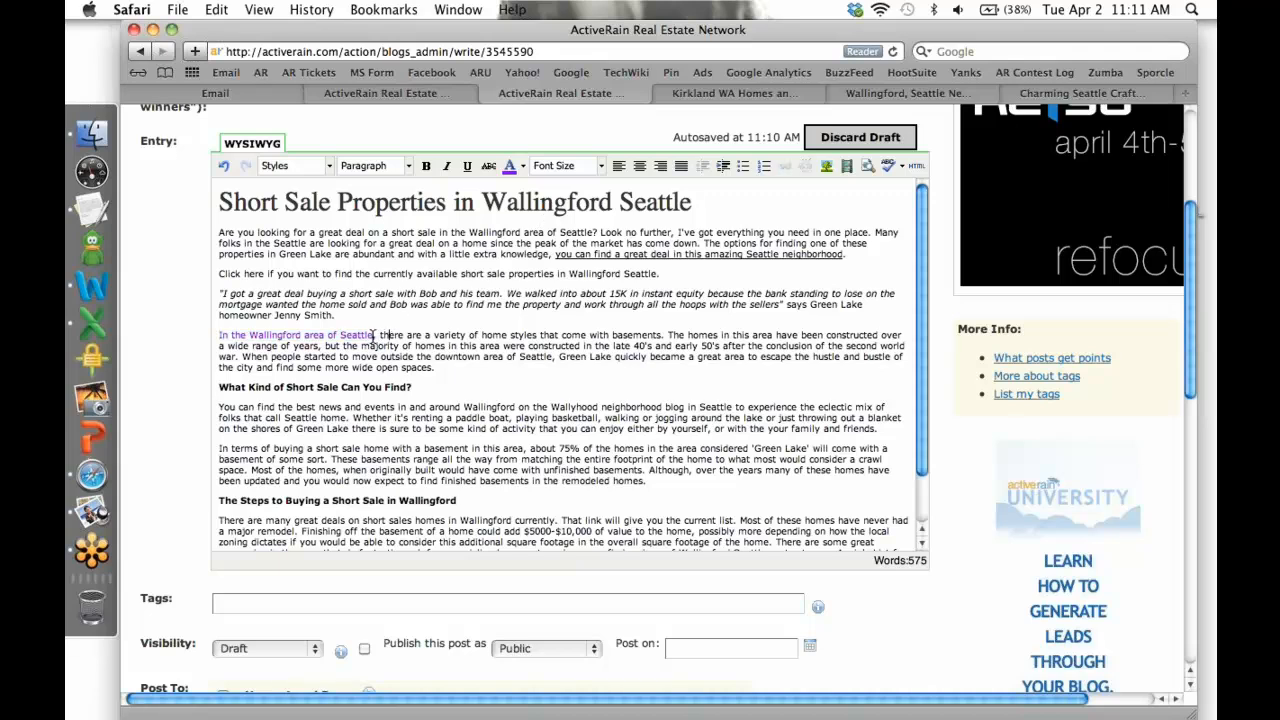
- Undo the purple text color and set the font size of "In the Wallingford area of Seattle" to 18px
left_click(224, 166)
left_click(580, 345)
left_click_drag(375, 336, 218, 336)
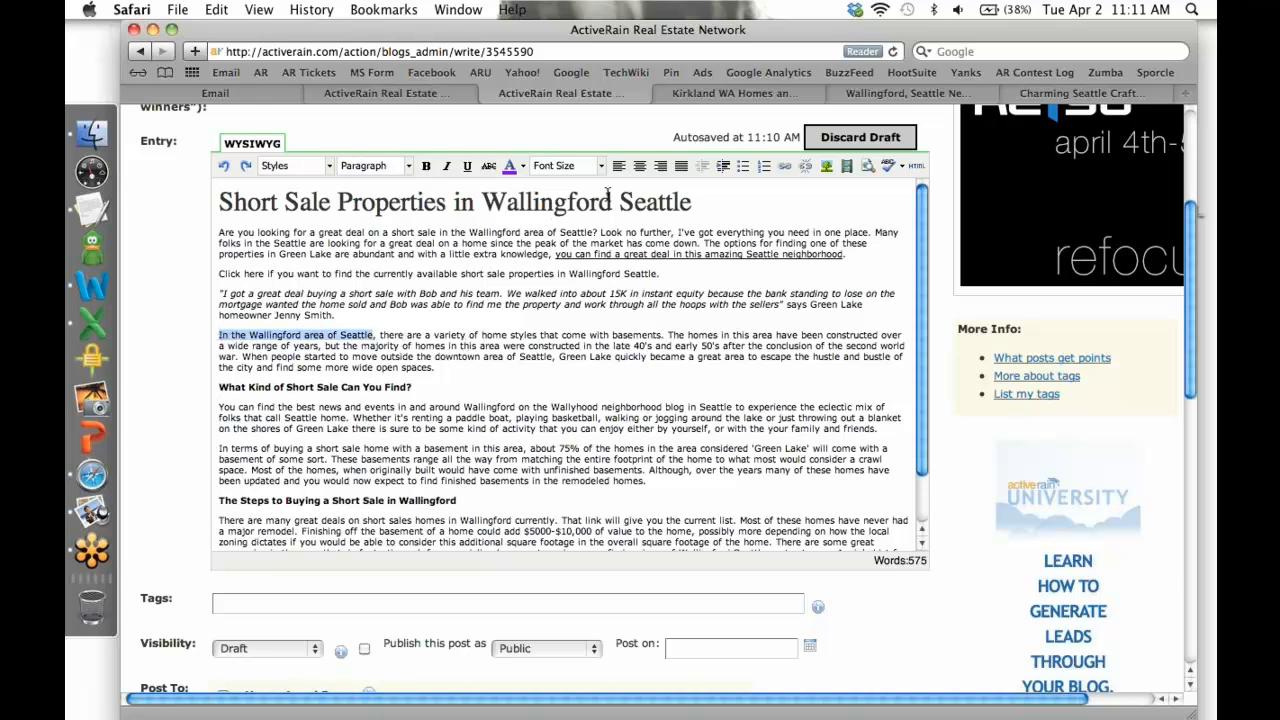
left_click(601, 168)
scroll(575, 236, "down", 3)
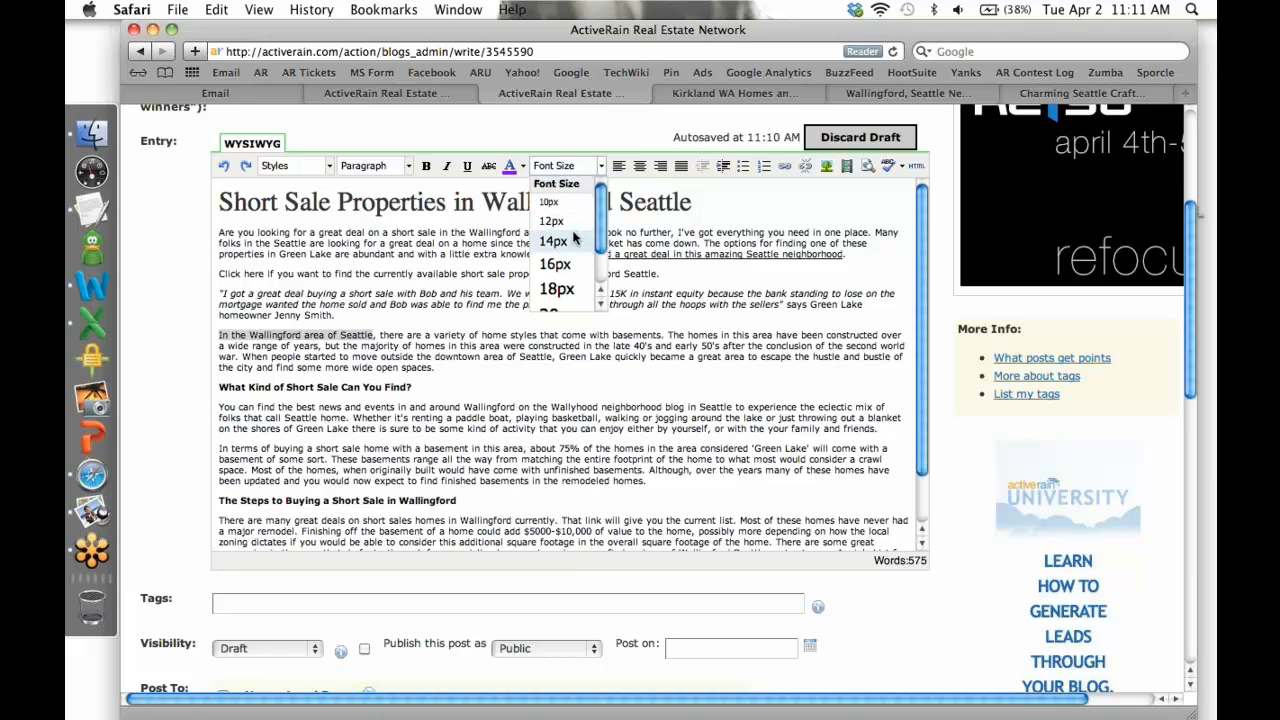
scroll(575, 236, "down", 2)
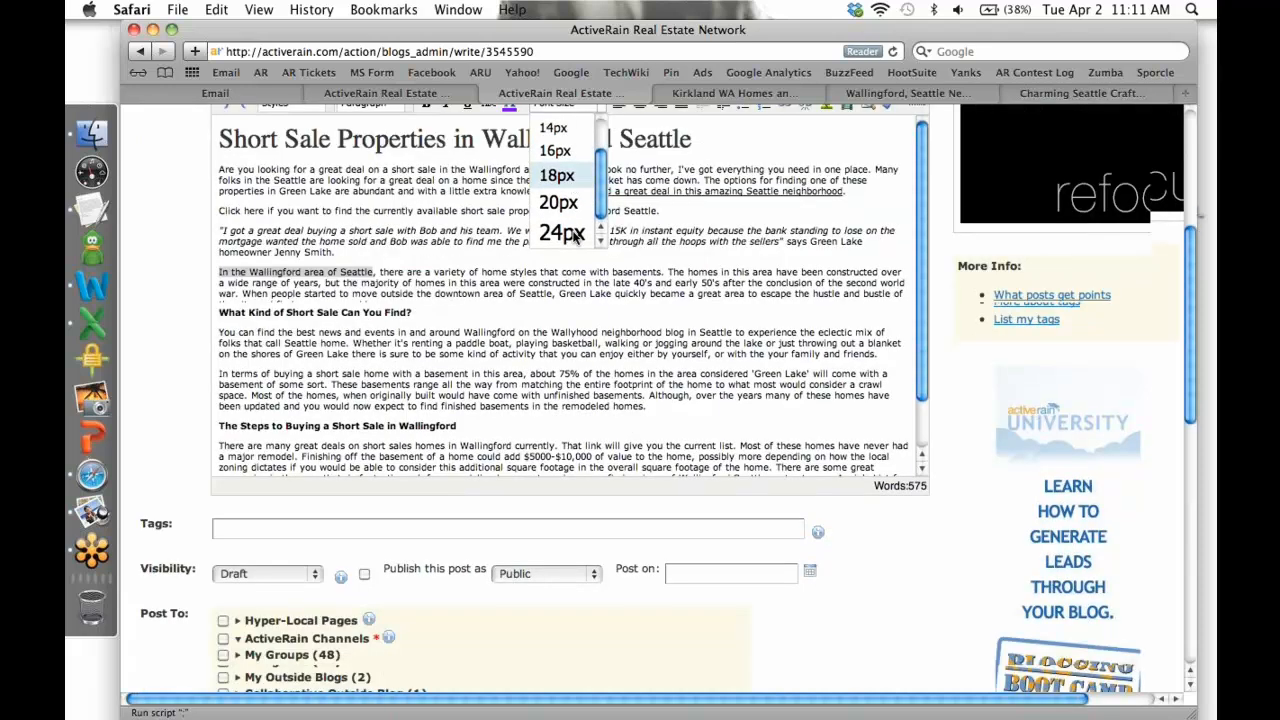
scroll(686, 242, "down", 2)
scroll(686, 242, "up", 2)
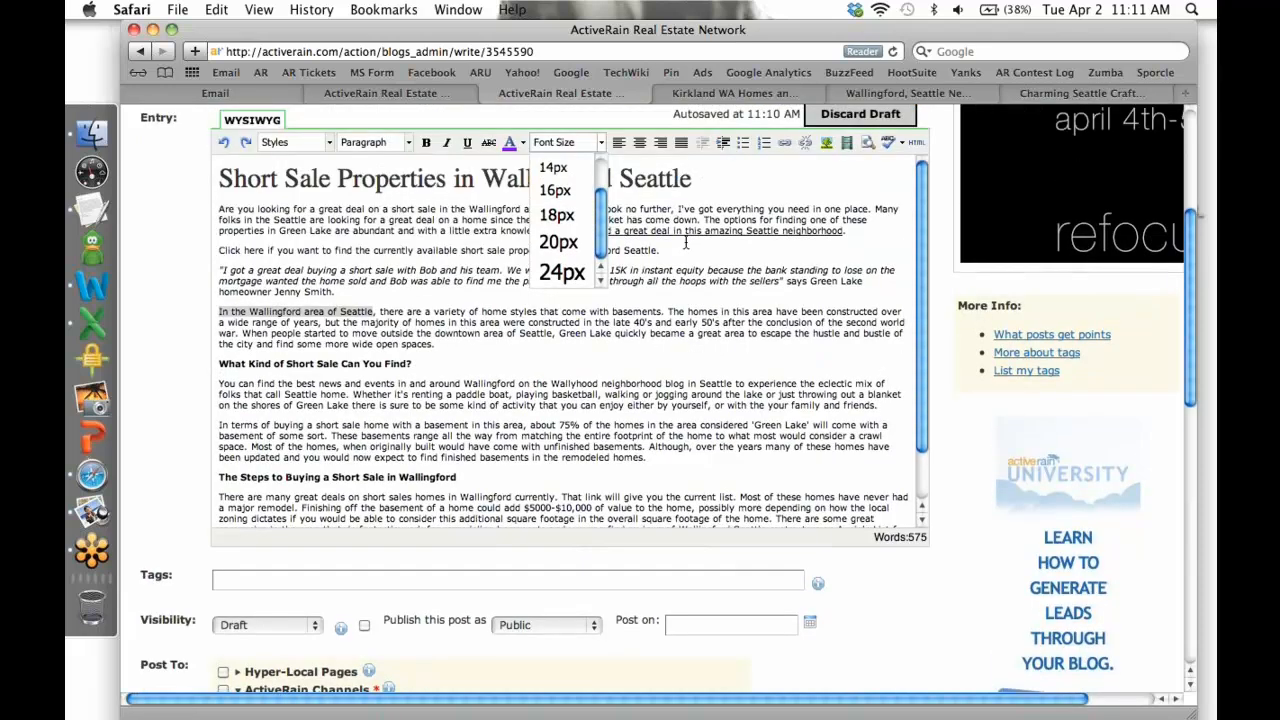
left_click(562, 272)
left_click(525, 356)
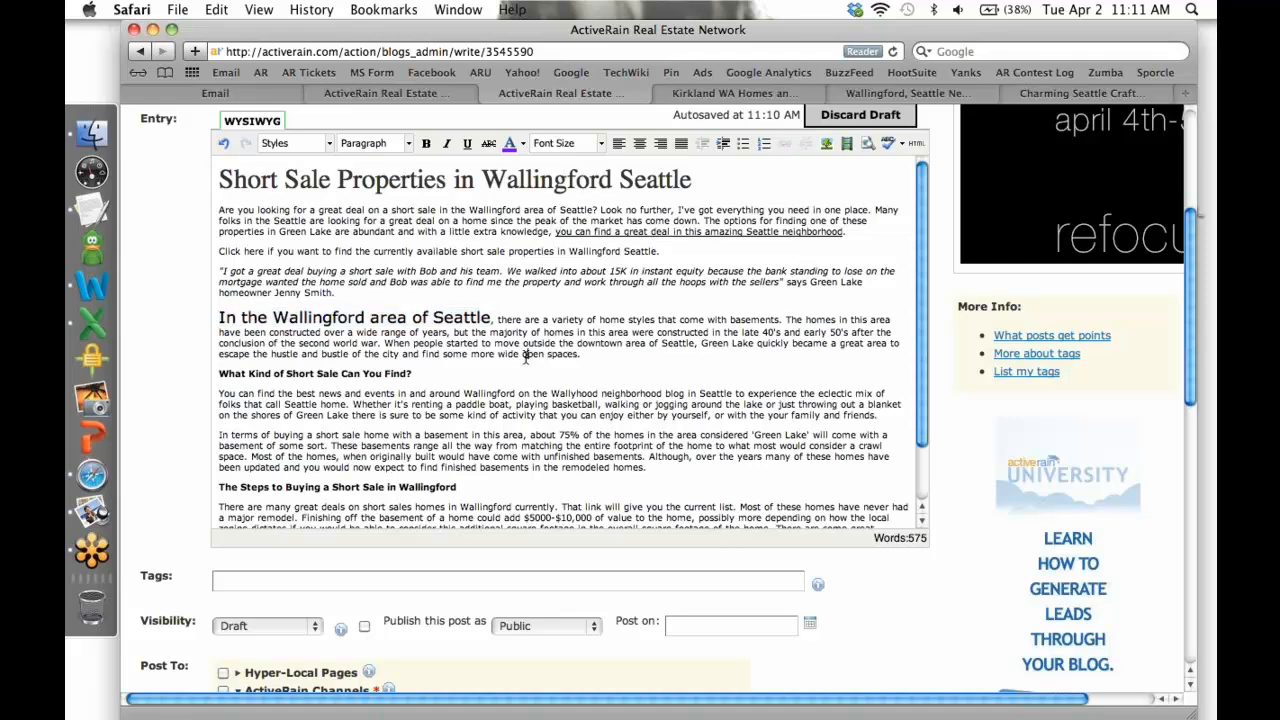
- Color the enlarged phrase "In the Wallingford area of Seattle" red
left_click_drag(493, 318, 219, 318)
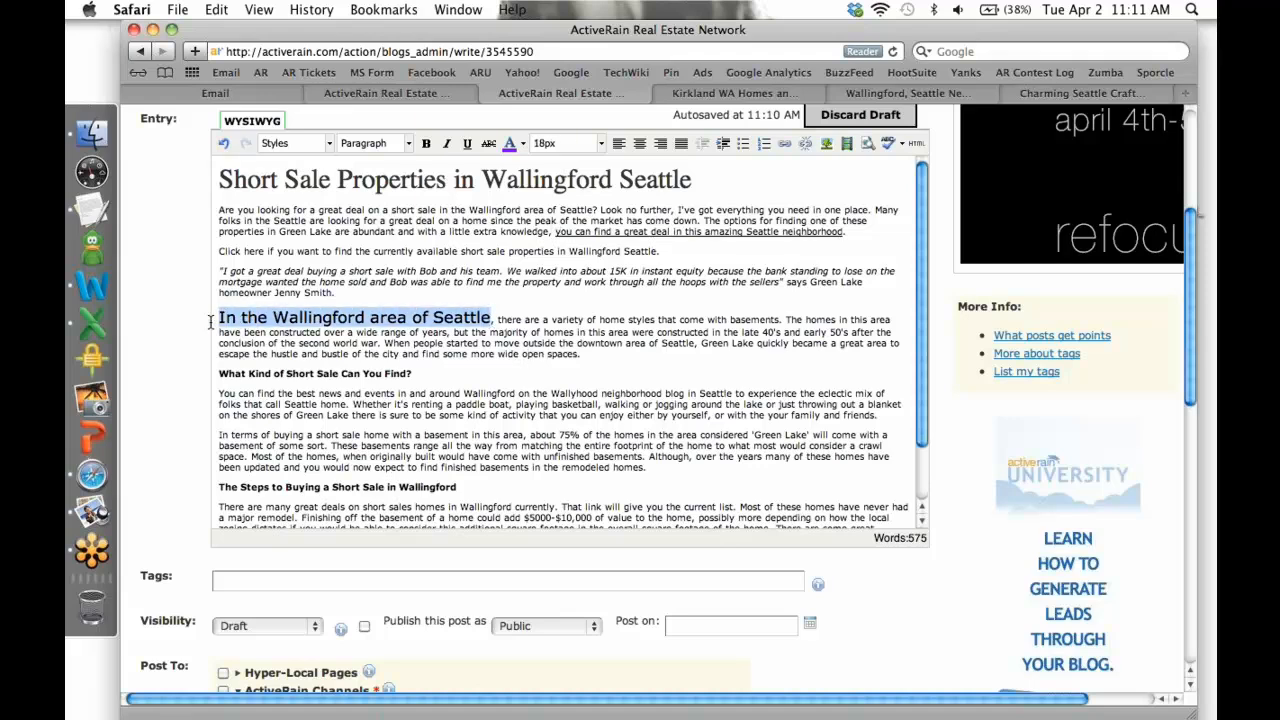
left_click(522, 145)
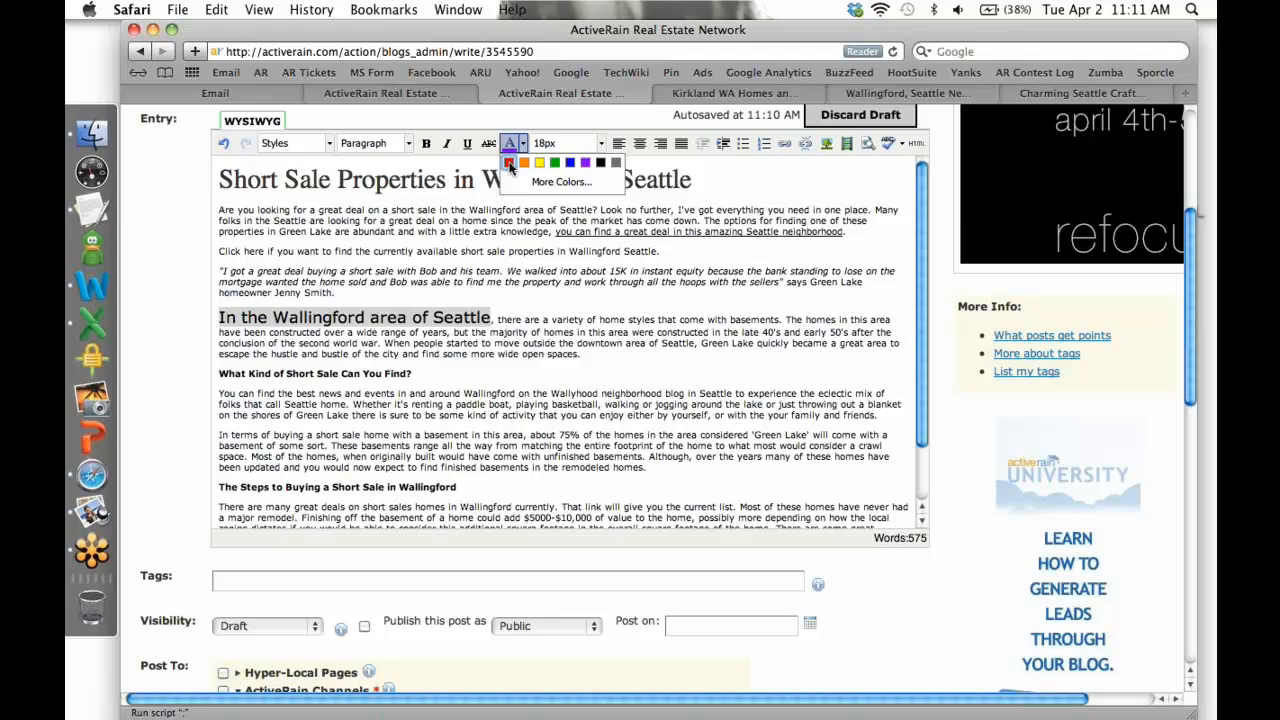
left_click(509, 163)
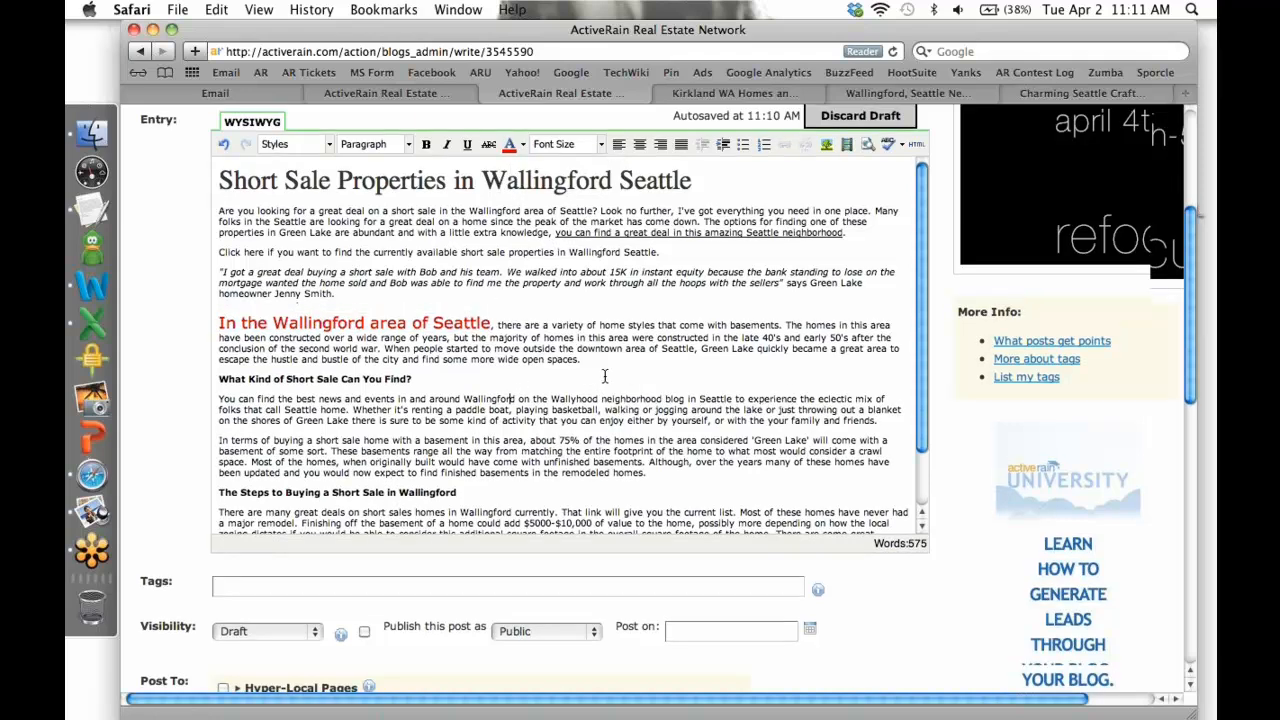
scroll(605, 377, "up", 2)
scroll(606, 374, "down", 1)
scroll(766, 368, "up", 1)
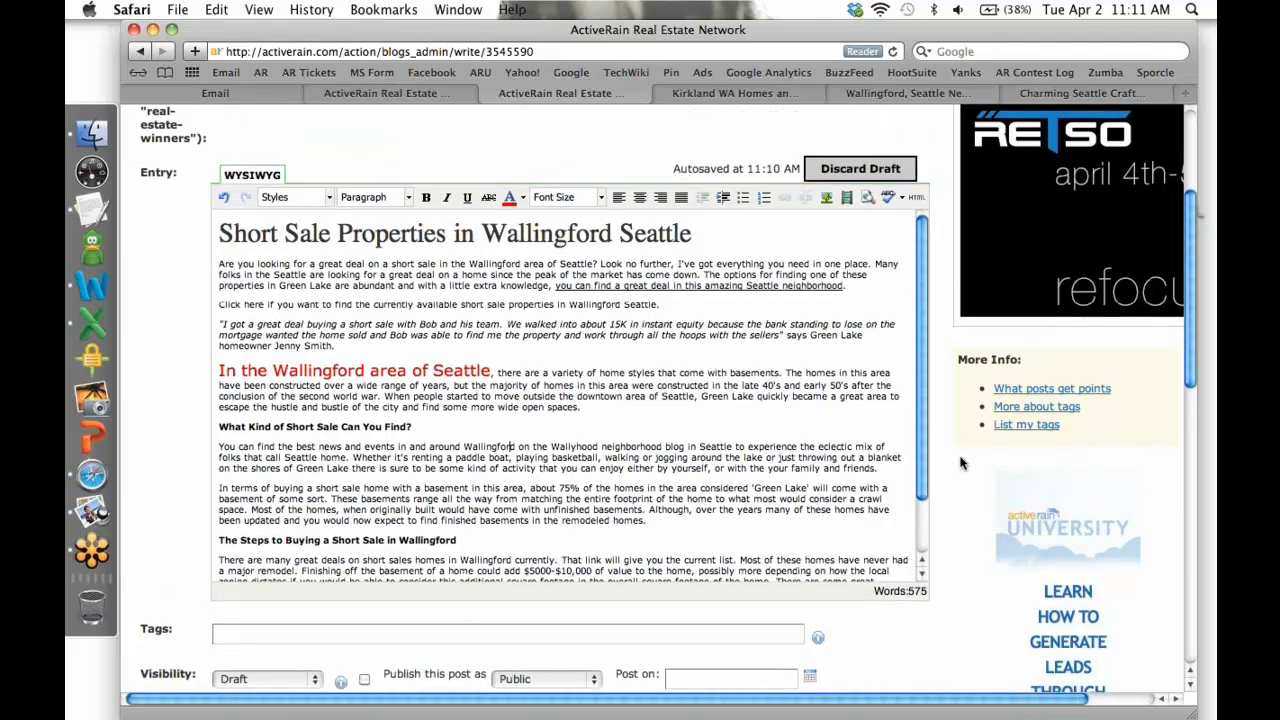
scroll(960, 462, "down", 1)
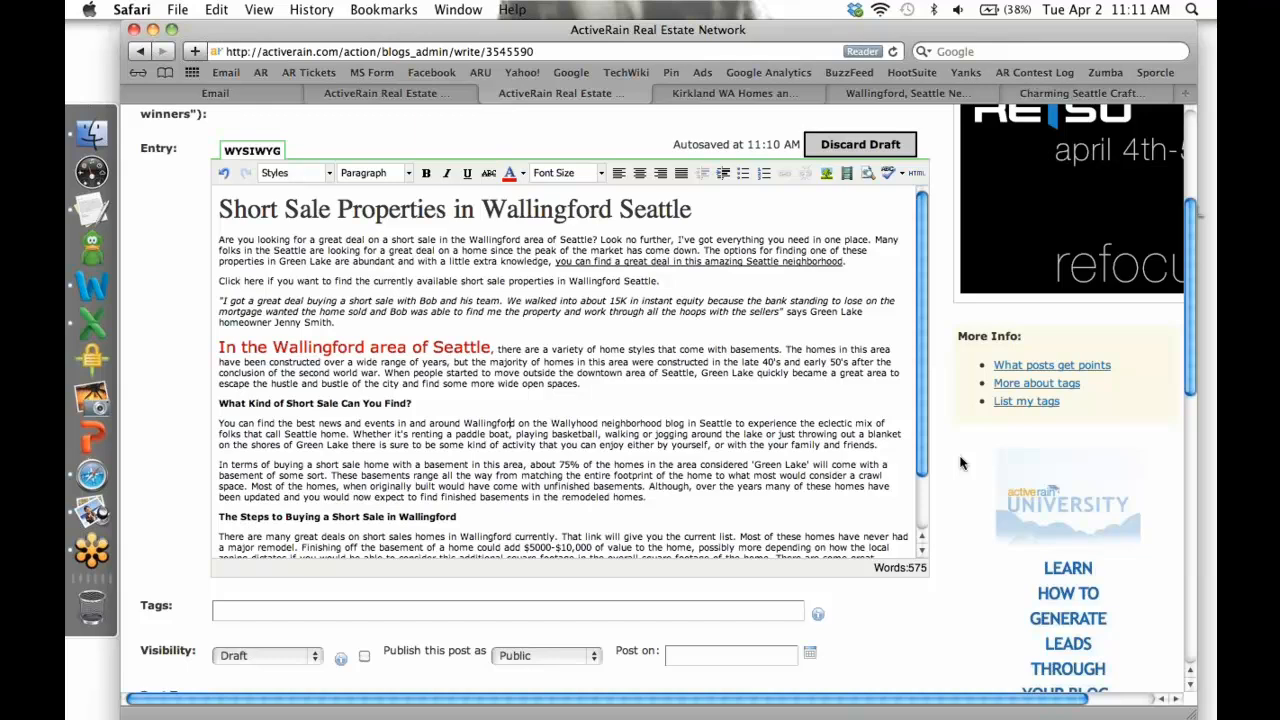
scroll(960, 462, "down", 1)
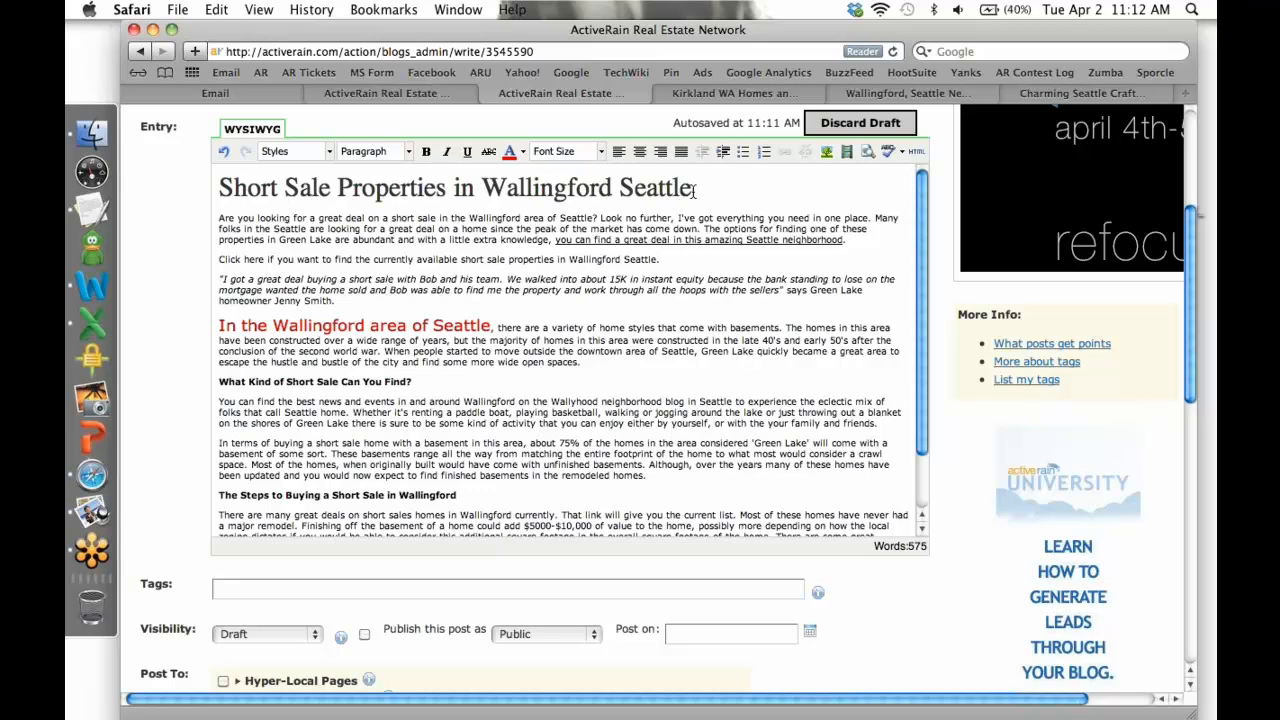
- Right-align the heading "Short Sale Properties in Wallingford Seattle" and undo the alignment
left_click_drag(695, 190, 102, 205)
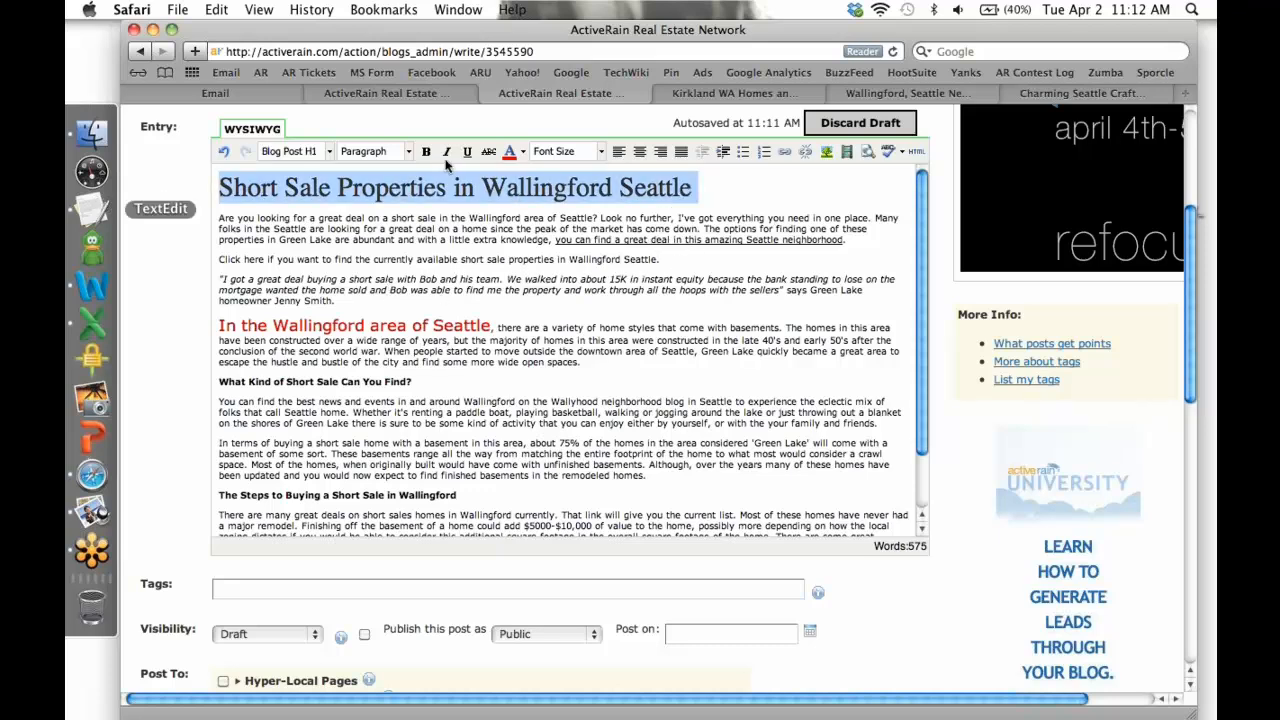
left_click(660, 152)
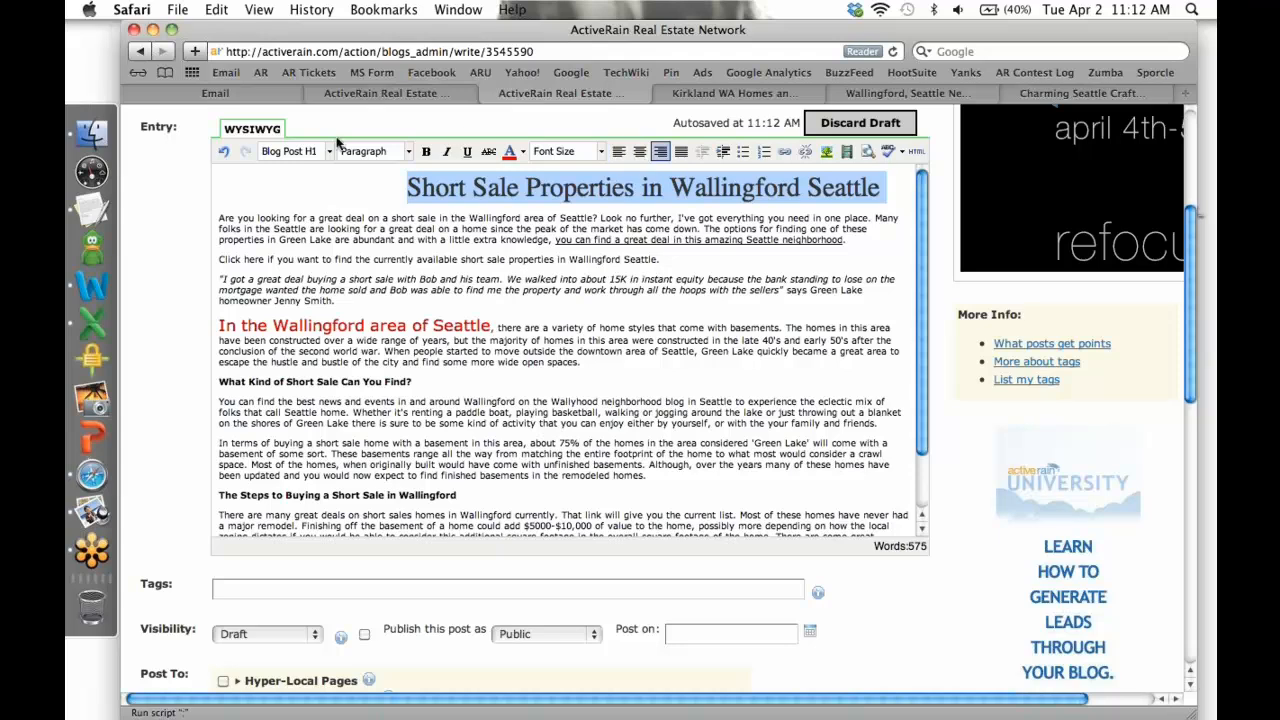
left_click(223, 155)
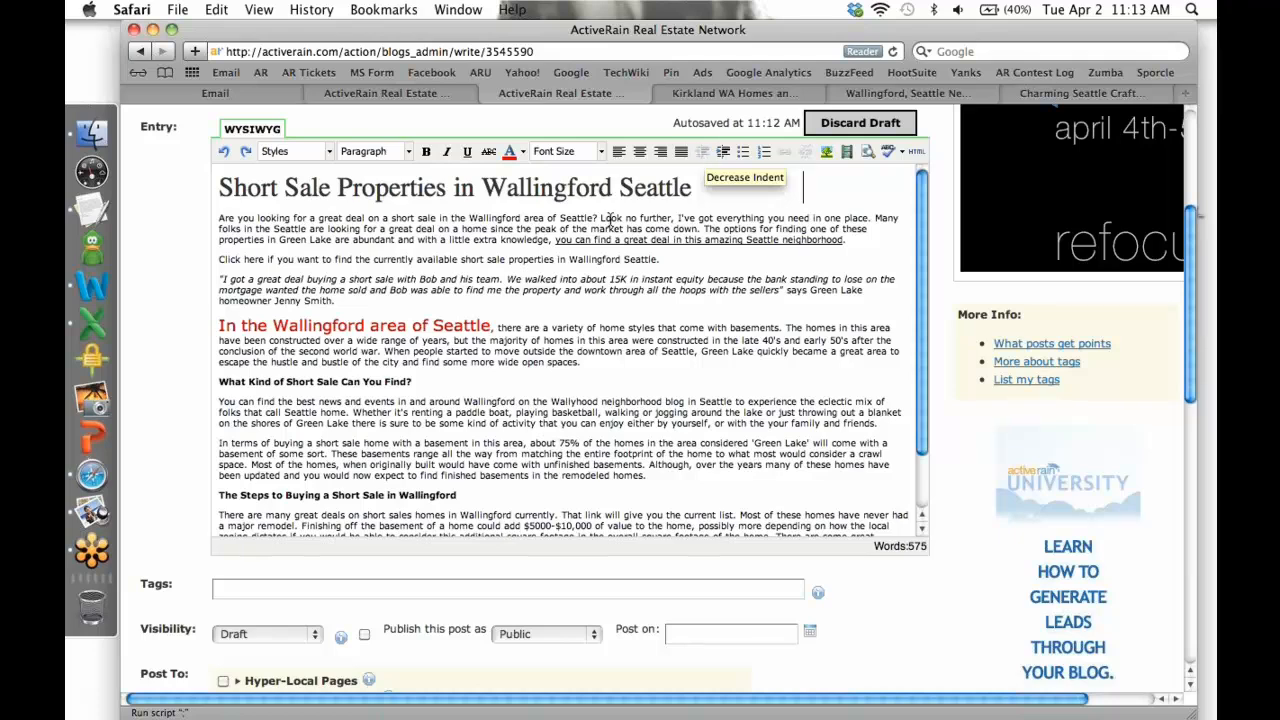
- Indent the whole testimonial paragraph that starts "I got a great deal buying a short sale", including its attribution
left_click_drag(338, 302, 220, 279)
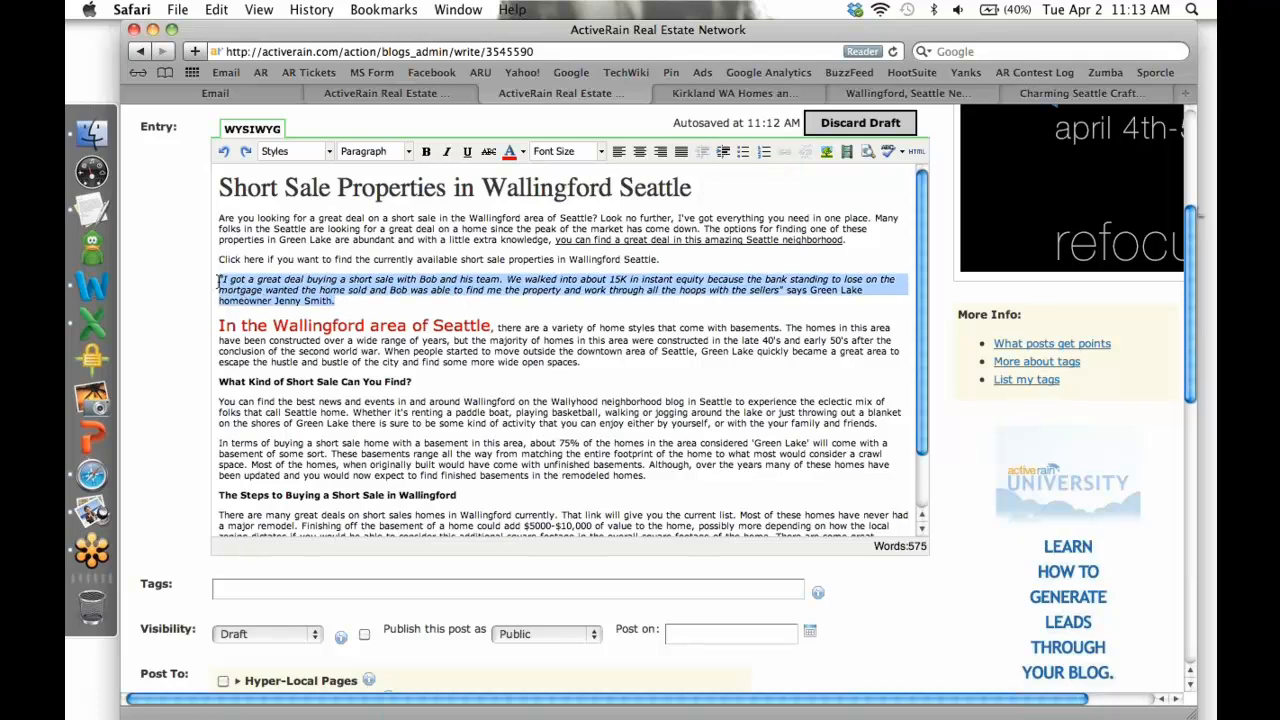
left_click(723, 152)
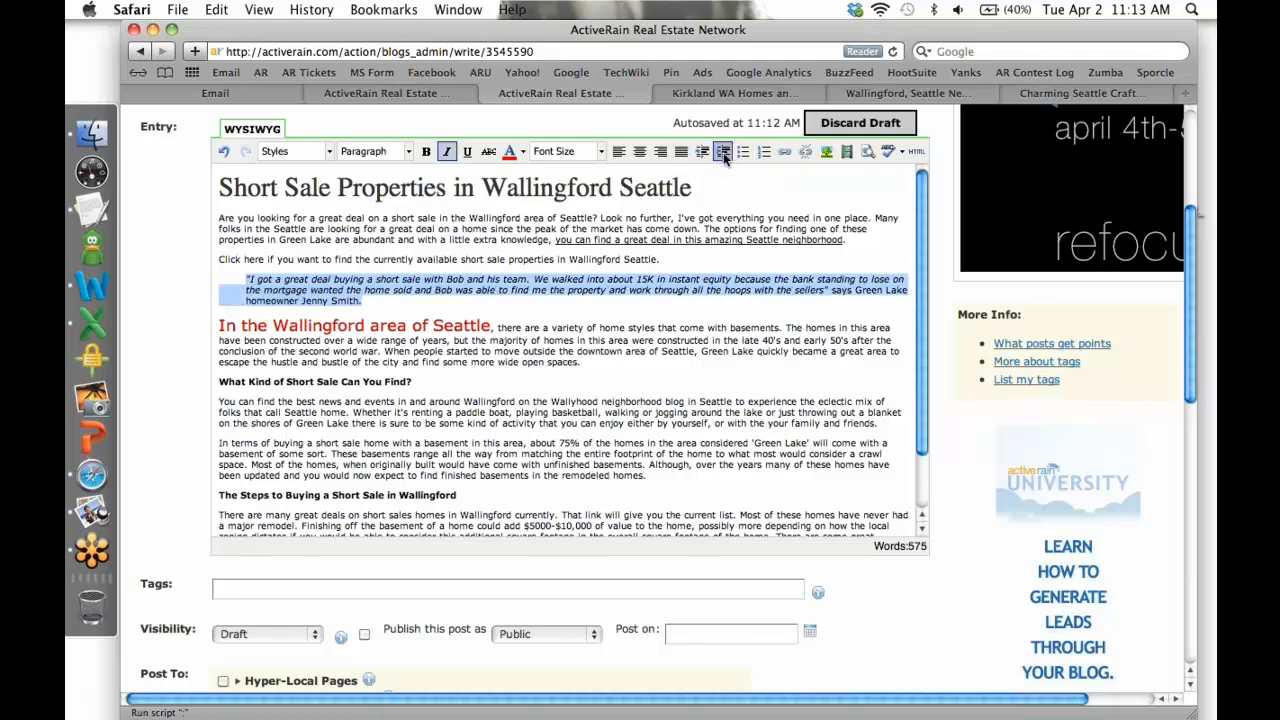
left_click(645, 311)
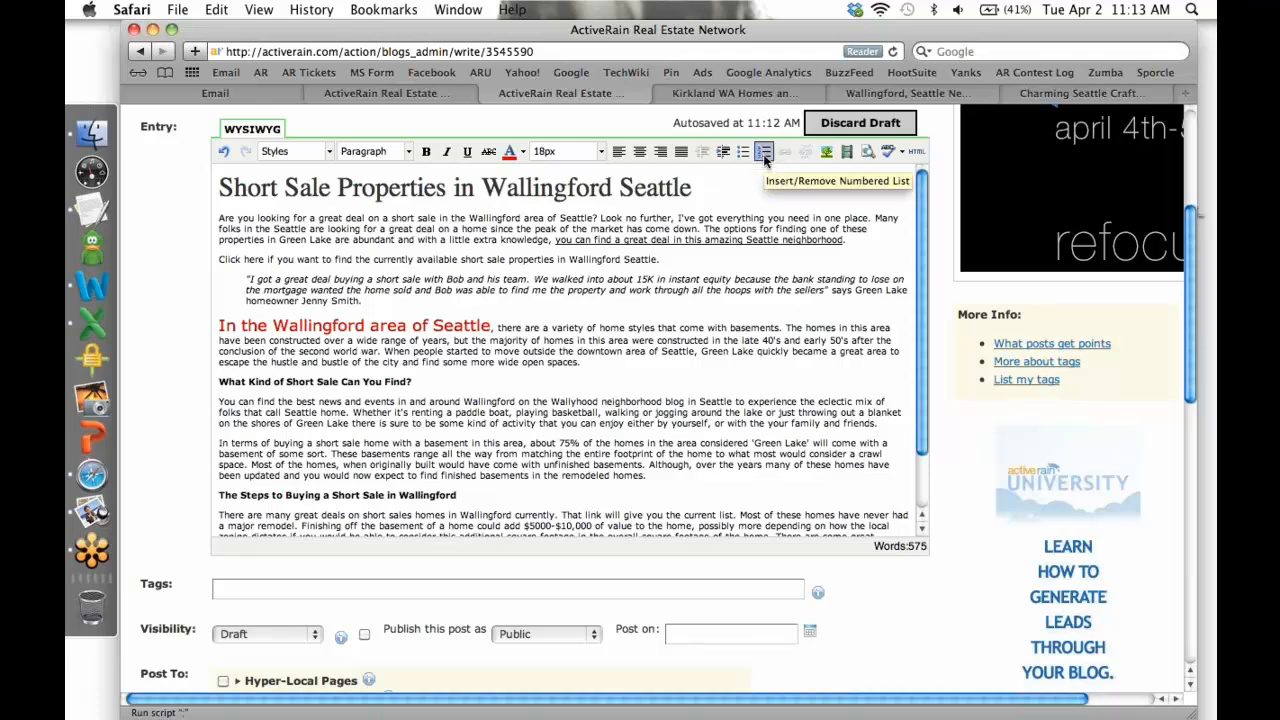
- Add the lines "Prequalified", "Find a great on Agent" and "Start Looking at Houses" below the heading "The Steps to Buying a Short Sale in Wallingford"
scroll(611, 456, "down", 1)
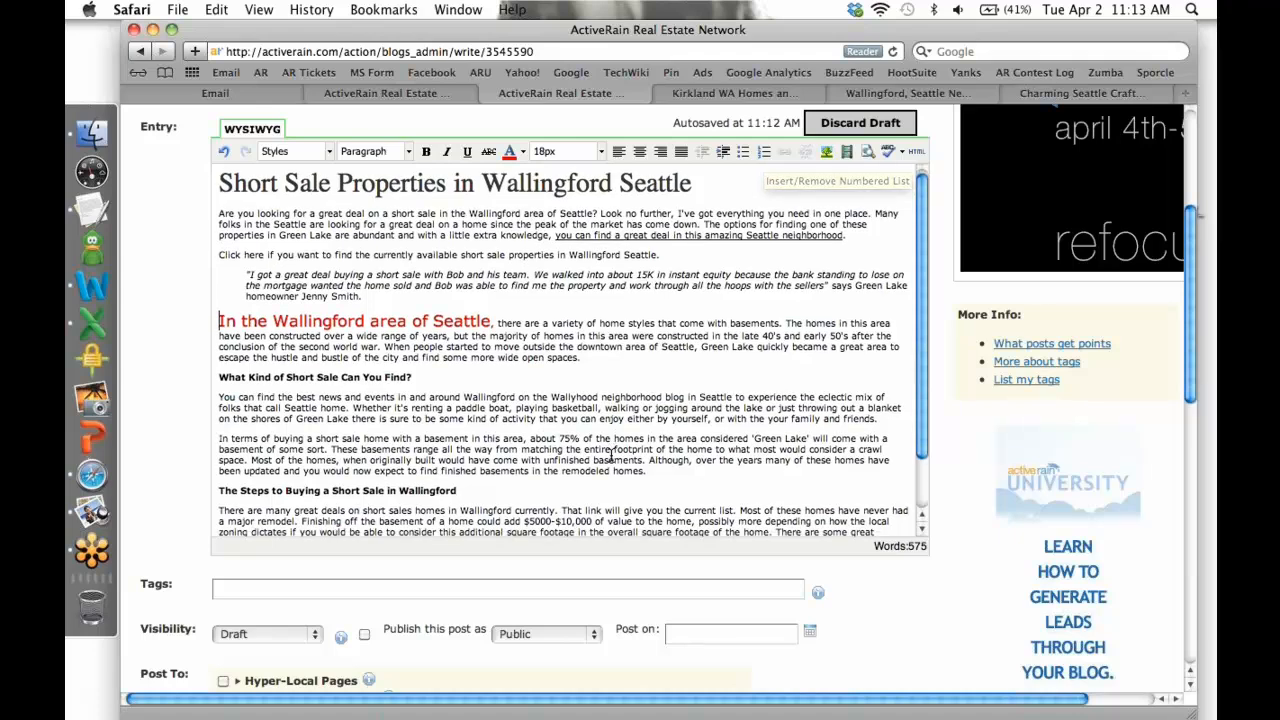
scroll(611, 456, "down", 5)
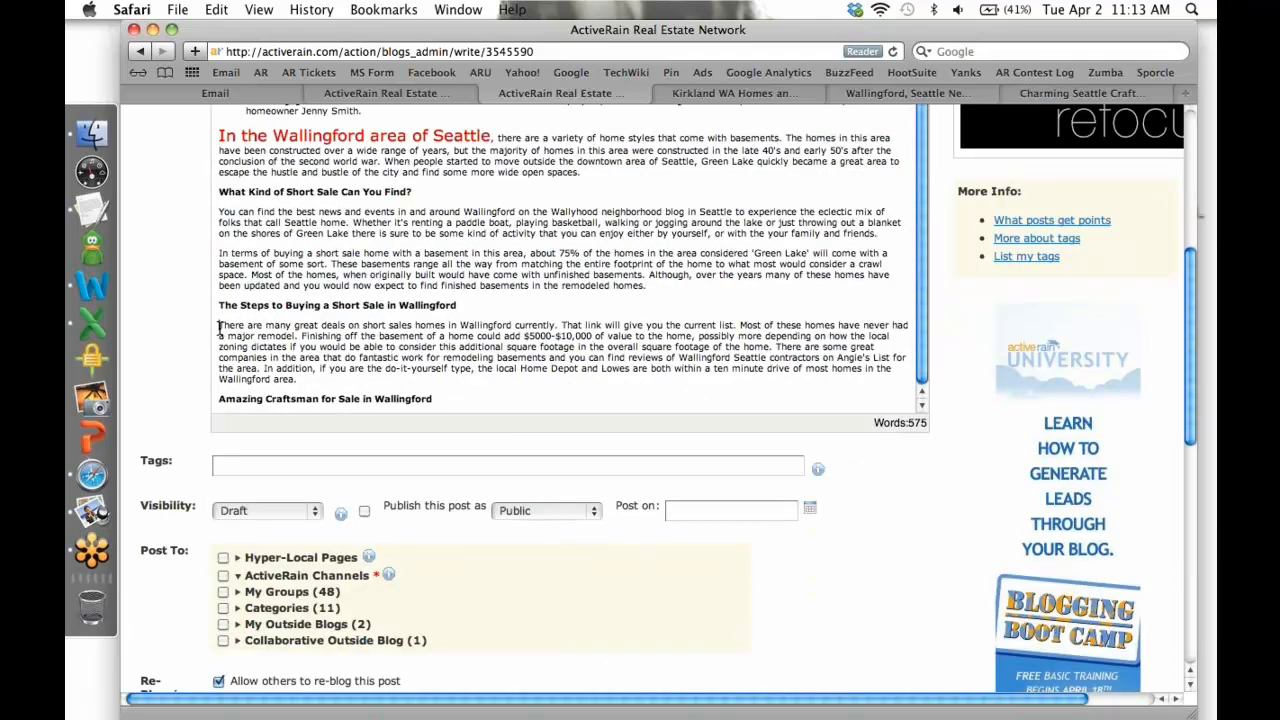
left_click(219, 326)
key("Return")
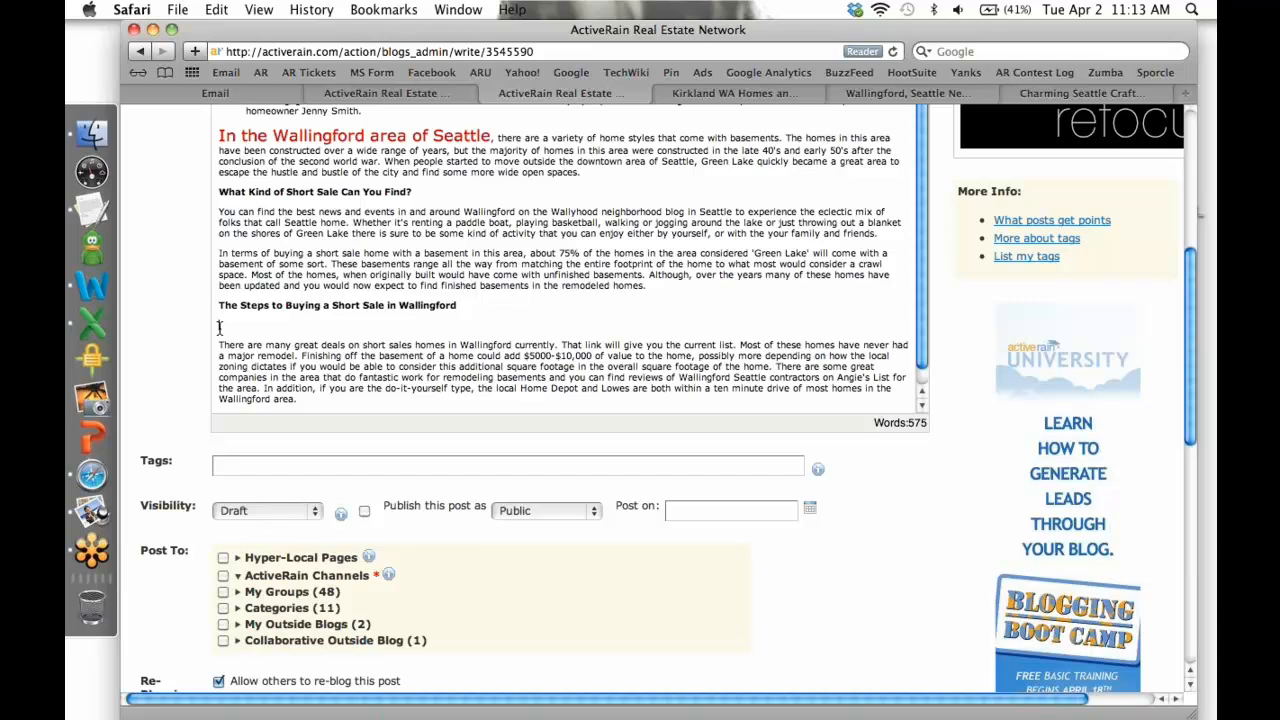
type("Prequalified")
scroll(560, 300, "down", 1)
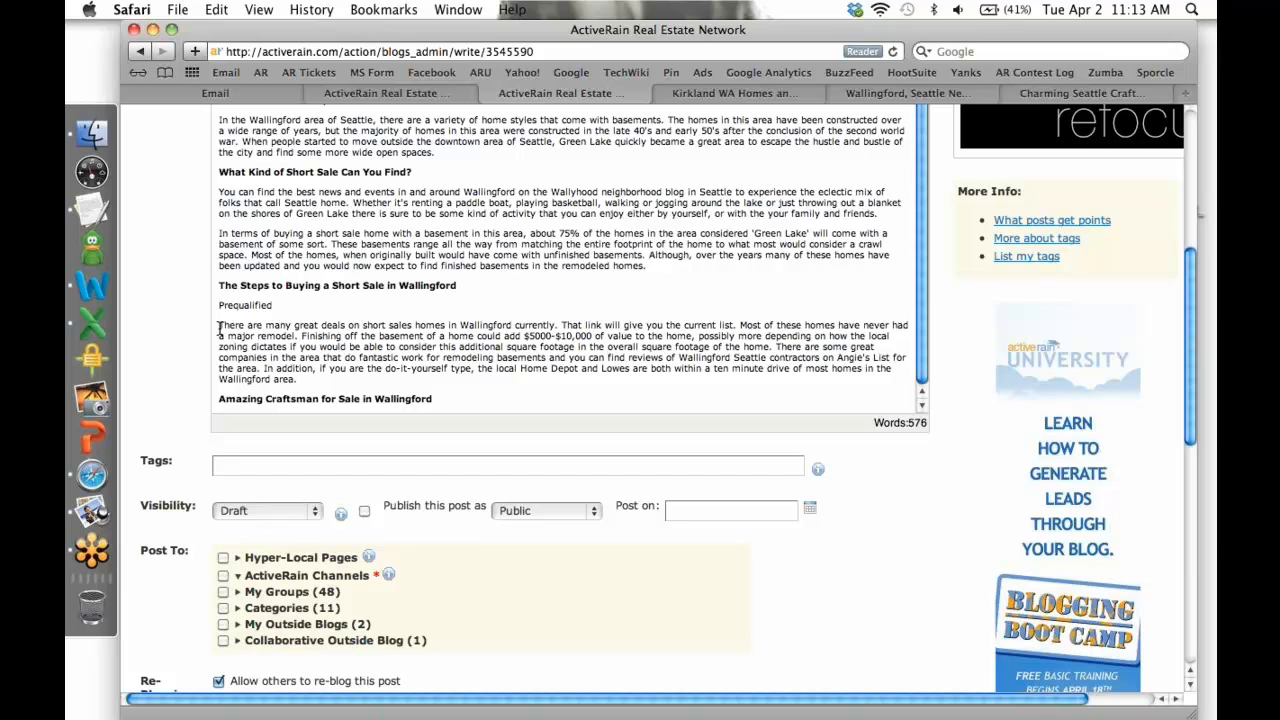
key("Return")
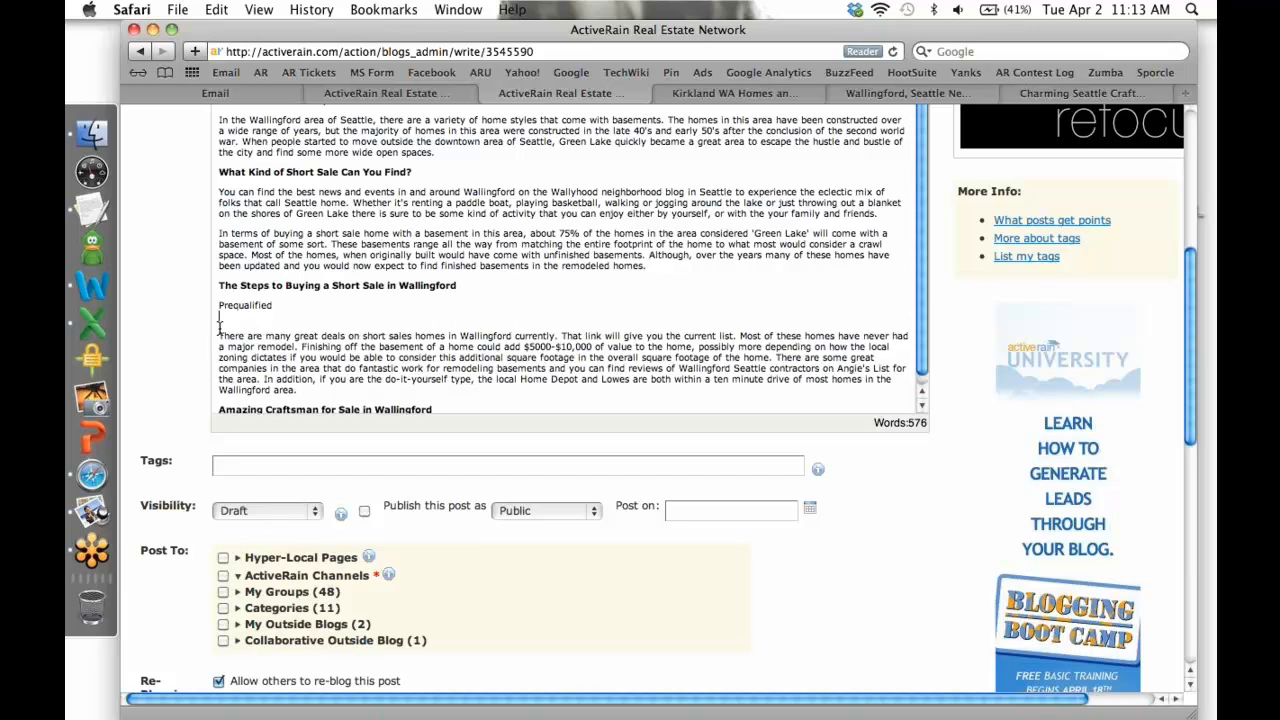
type("Find a great on Agent")
key("Return")
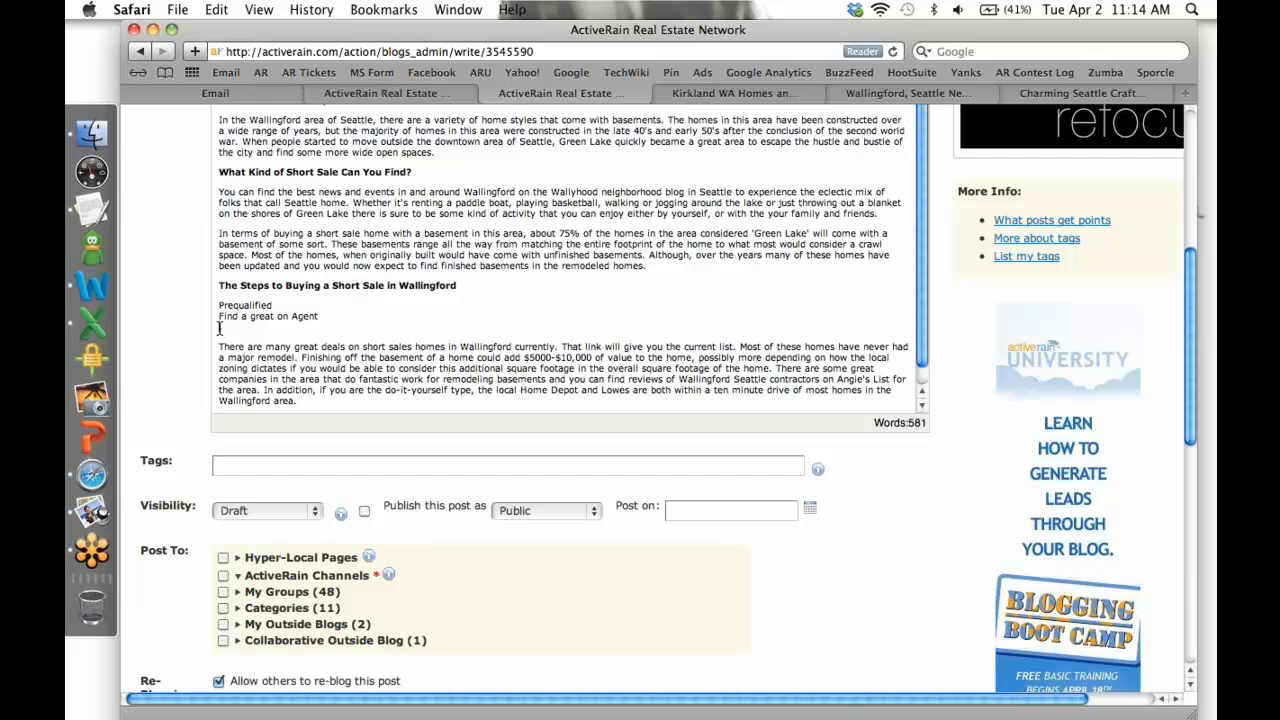
type("Start Looking at Houses")
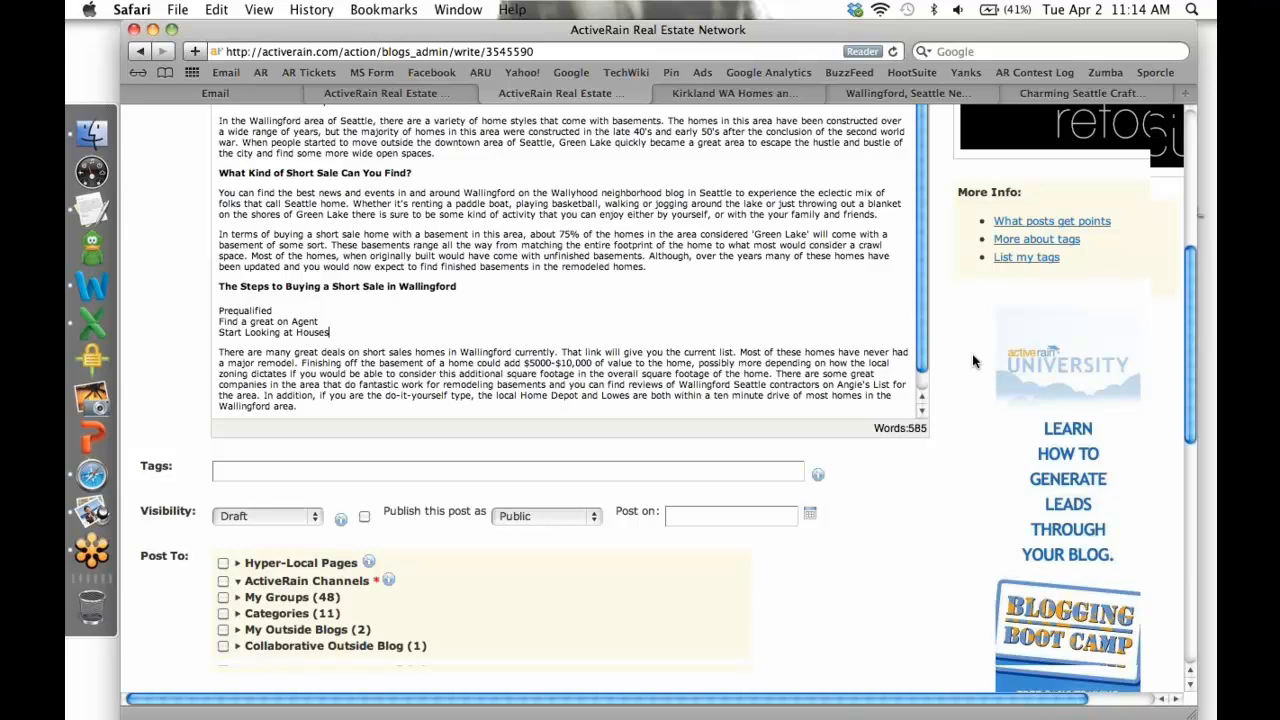
- Format the three lines from "Prequalified" to "Start Looking at Houses" as a bulleted list
scroll(976, 360, "up", 3)
left_click_drag(330, 472, 207, 452)
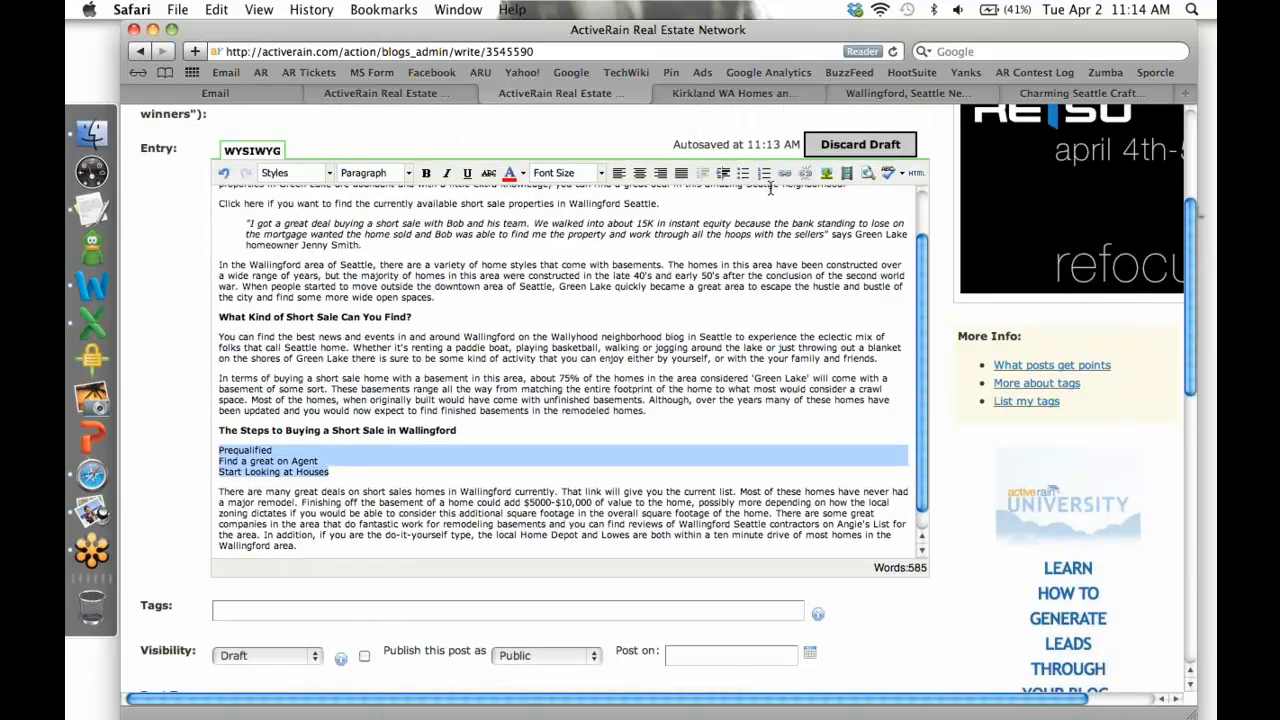
left_click(737, 177)
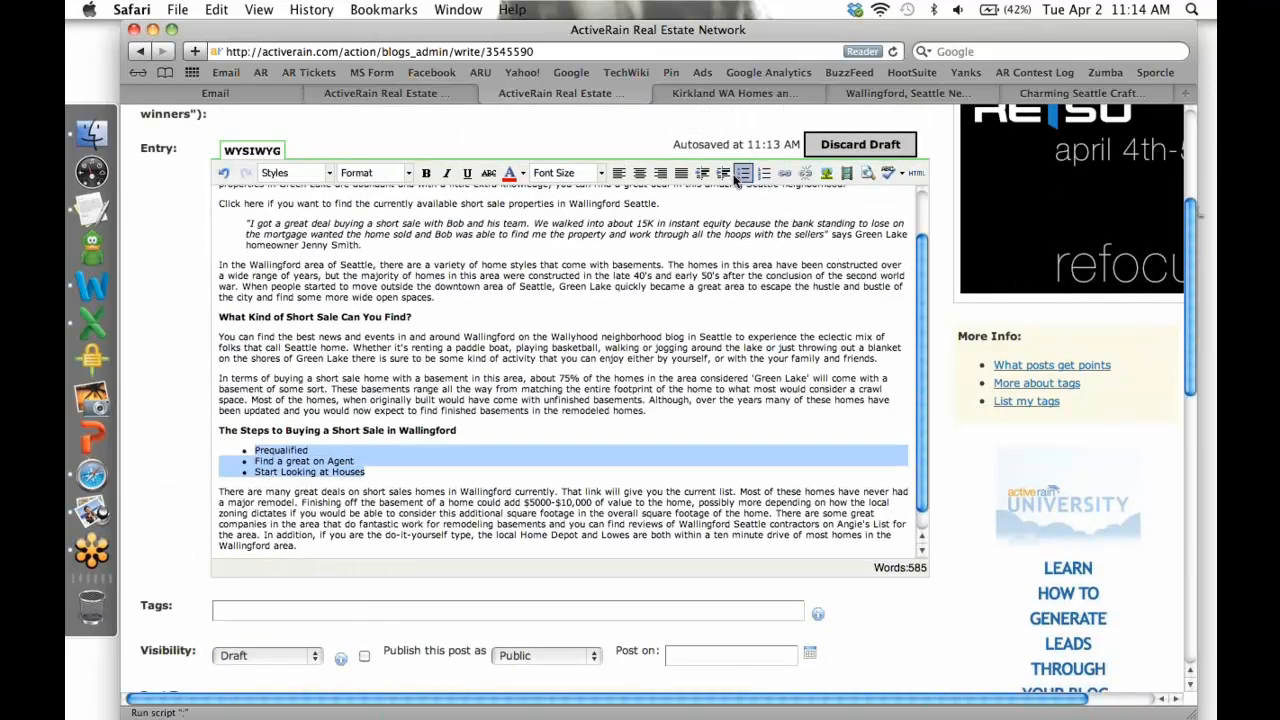
- Turn the three steps from "Prequalified" to "Start Looking at Houses" into a numbered list
left_click(368, 472)
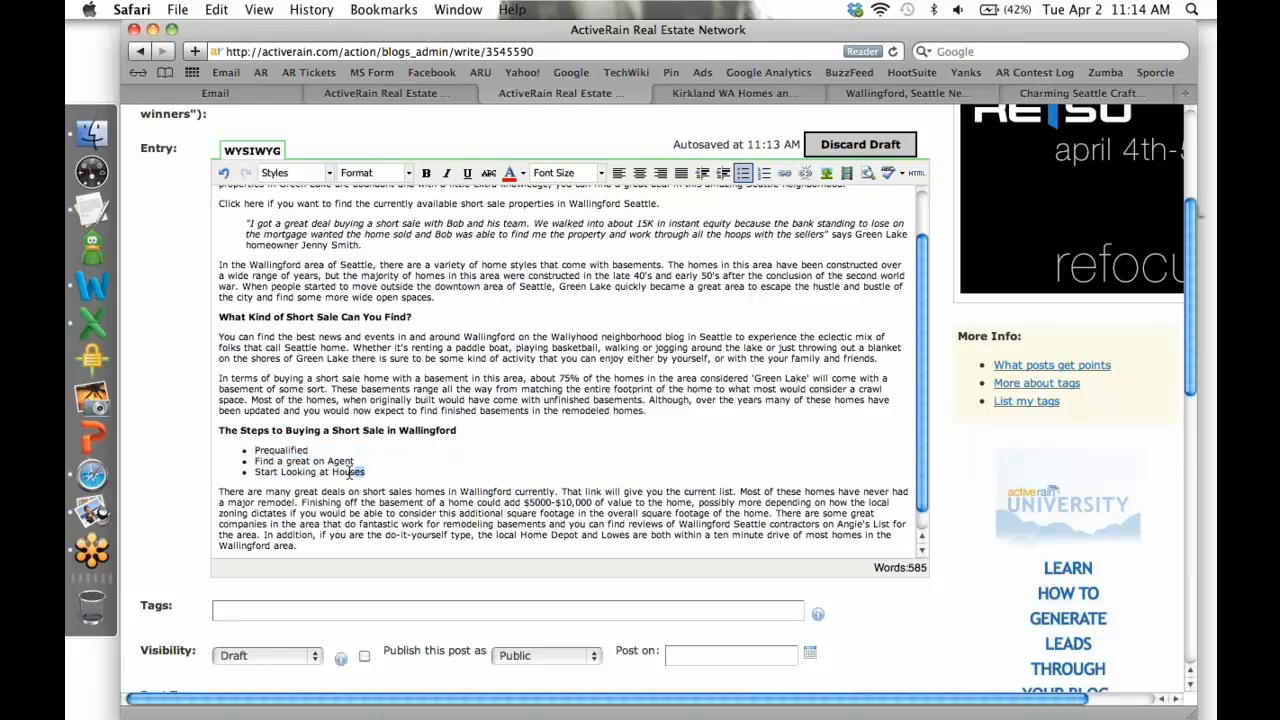
left_click_drag(348, 472, 272, 447)
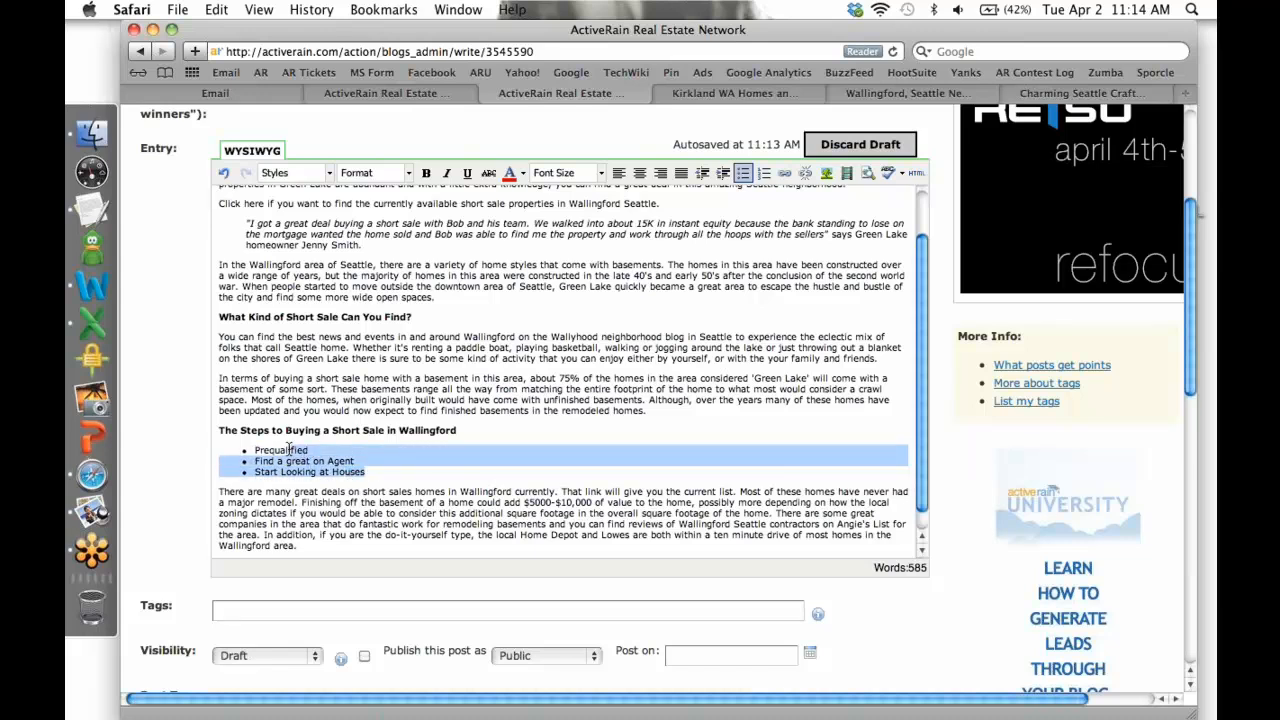
left_click(765, 173)
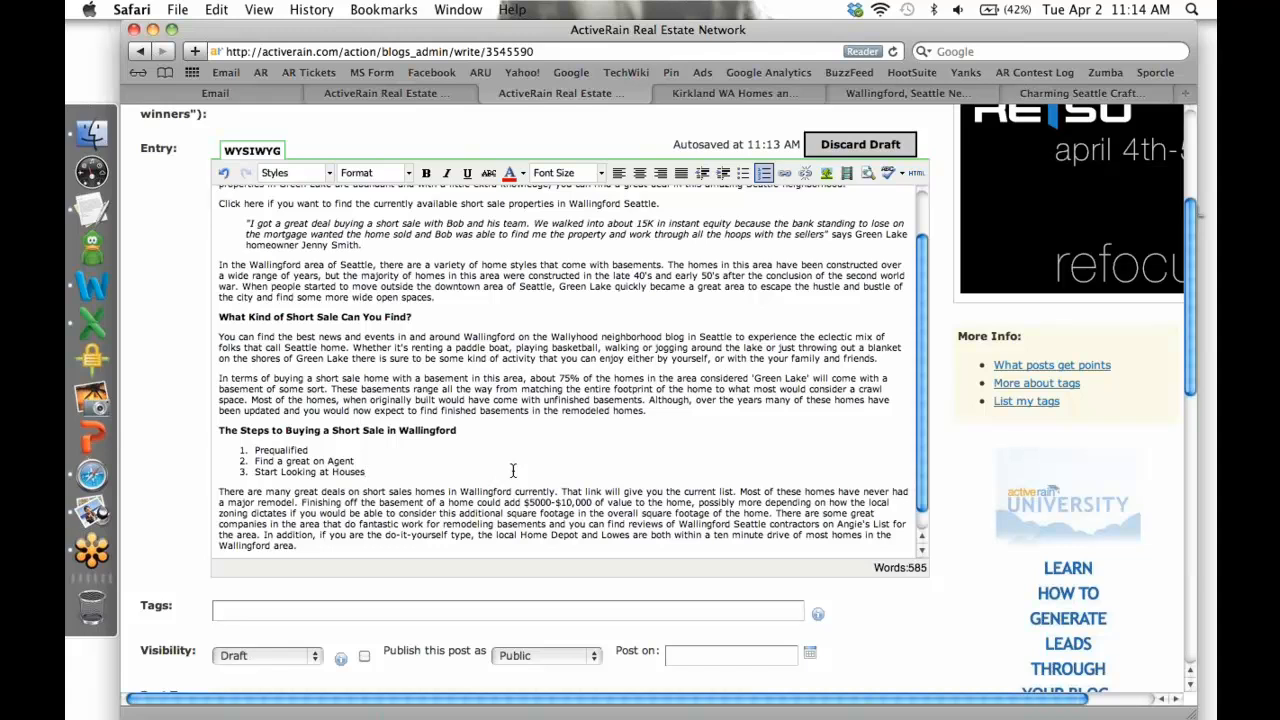
- End the numbered list after "Start Looking at Houses" with a blank paragraph and remove that blank paragraph
key("Return")
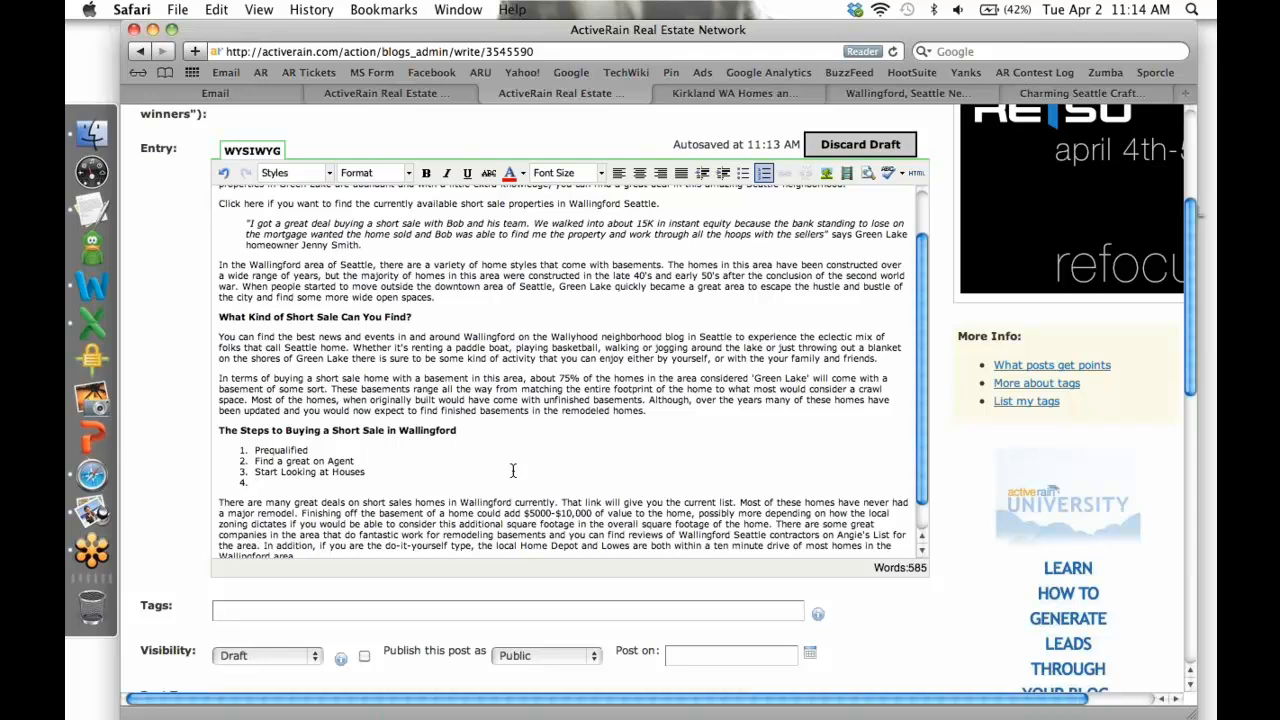
key("Return")
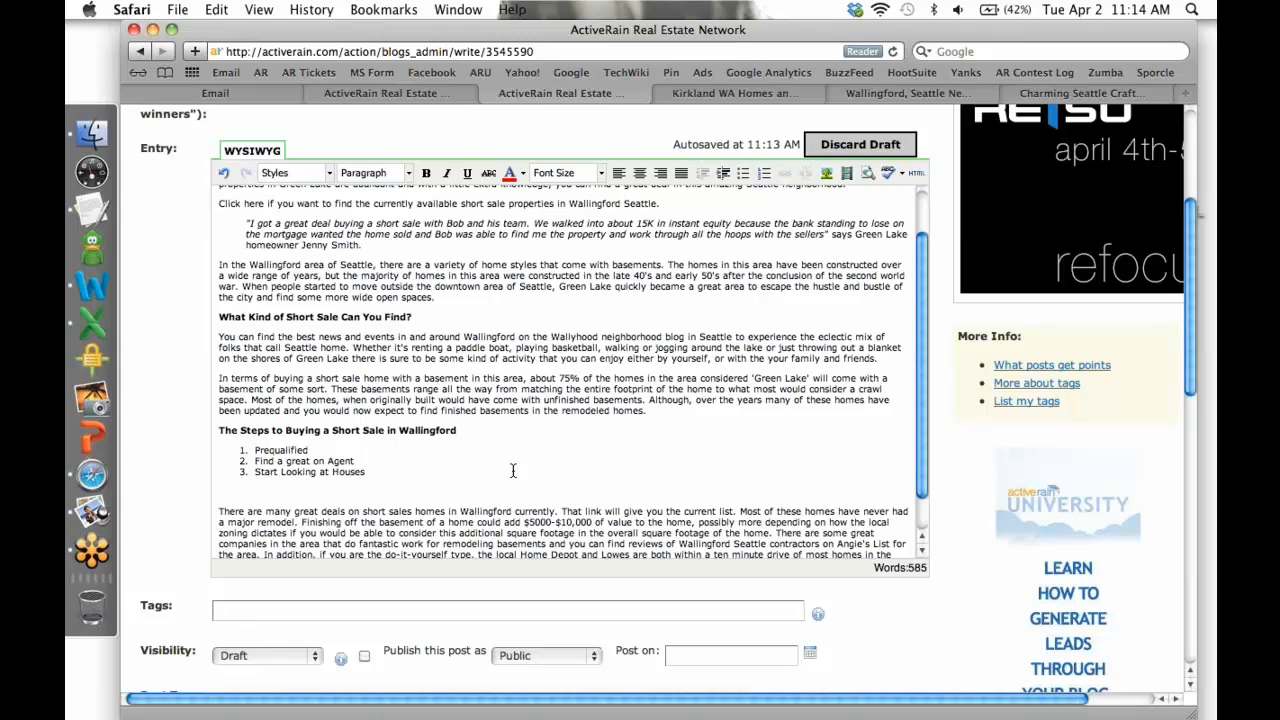
key("BackSpace")
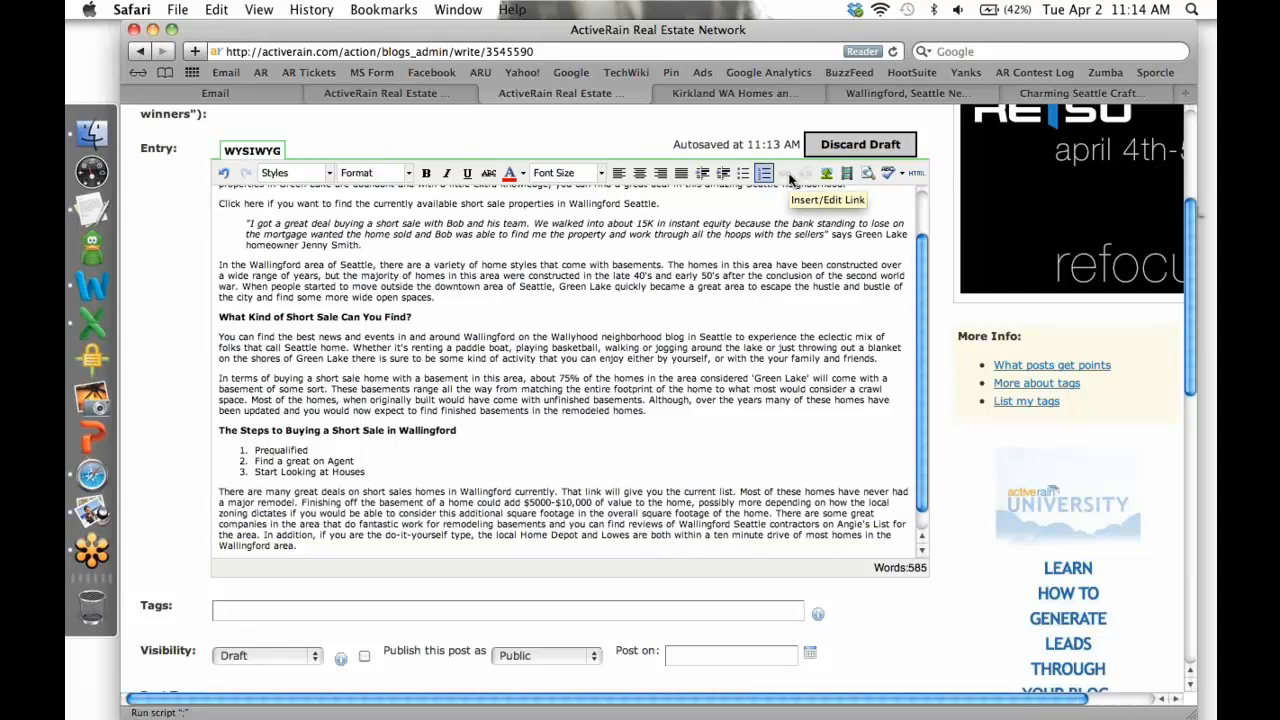
left_click(770, 235)
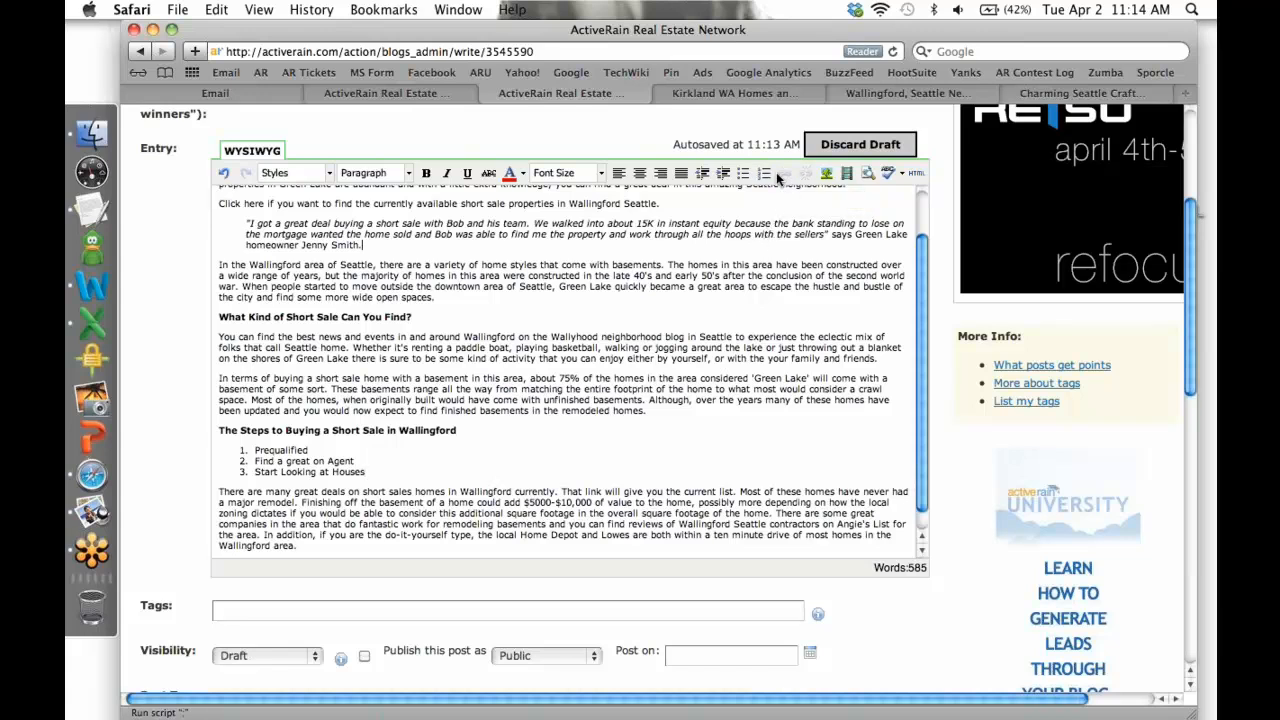
left_click_drag(688, 275, 614, 275)
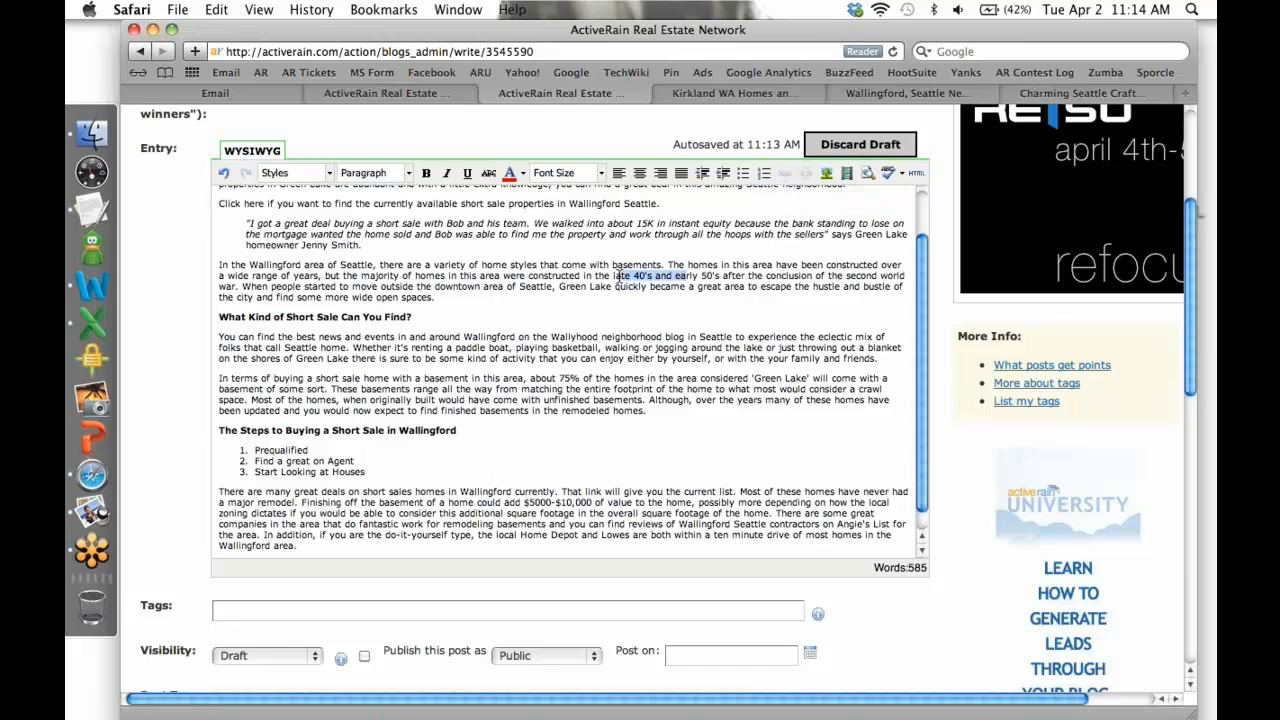
left_click(786, 177)
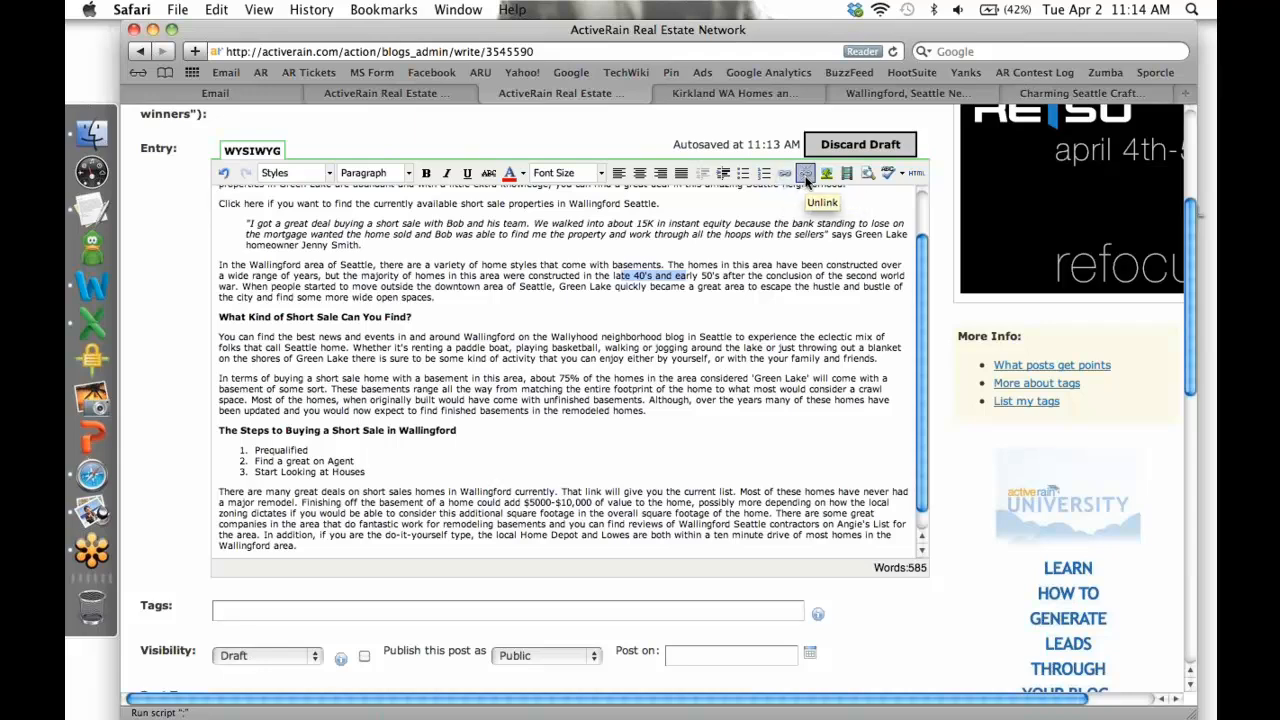
left_click(659, 302)
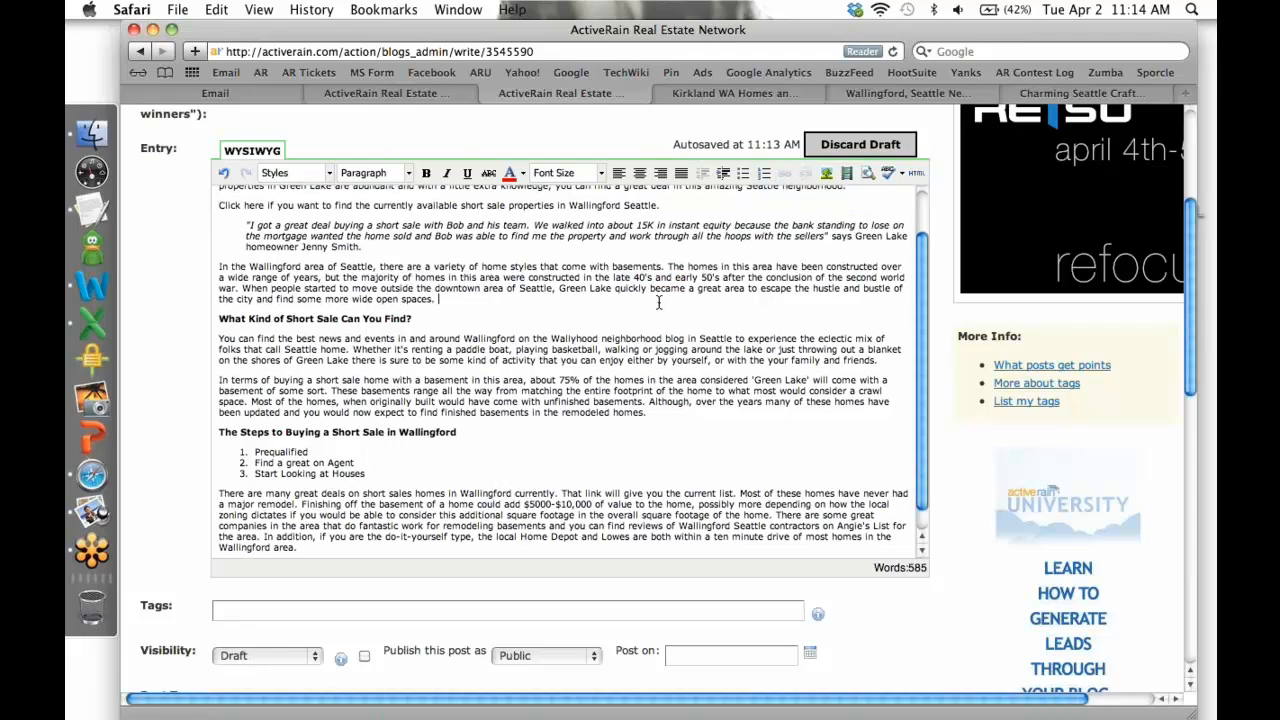
scroll(659, 302, "up", 5)
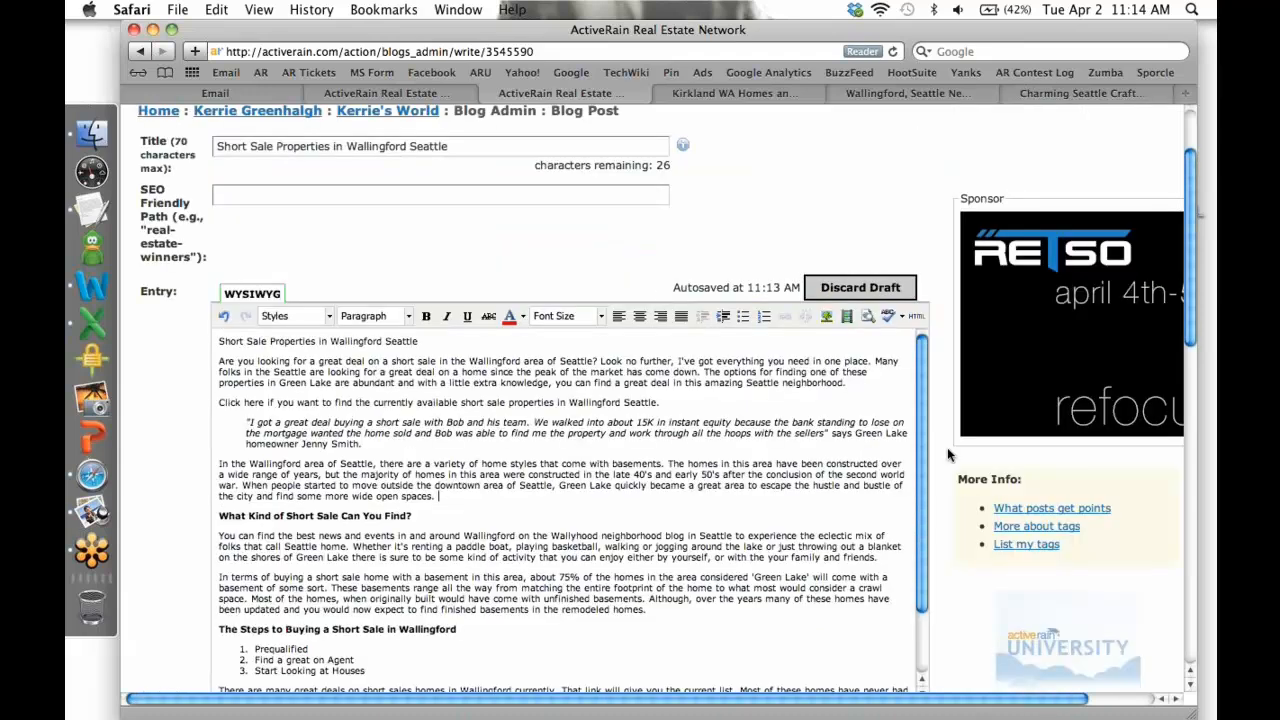
scroll(948, 455, "down", 3)
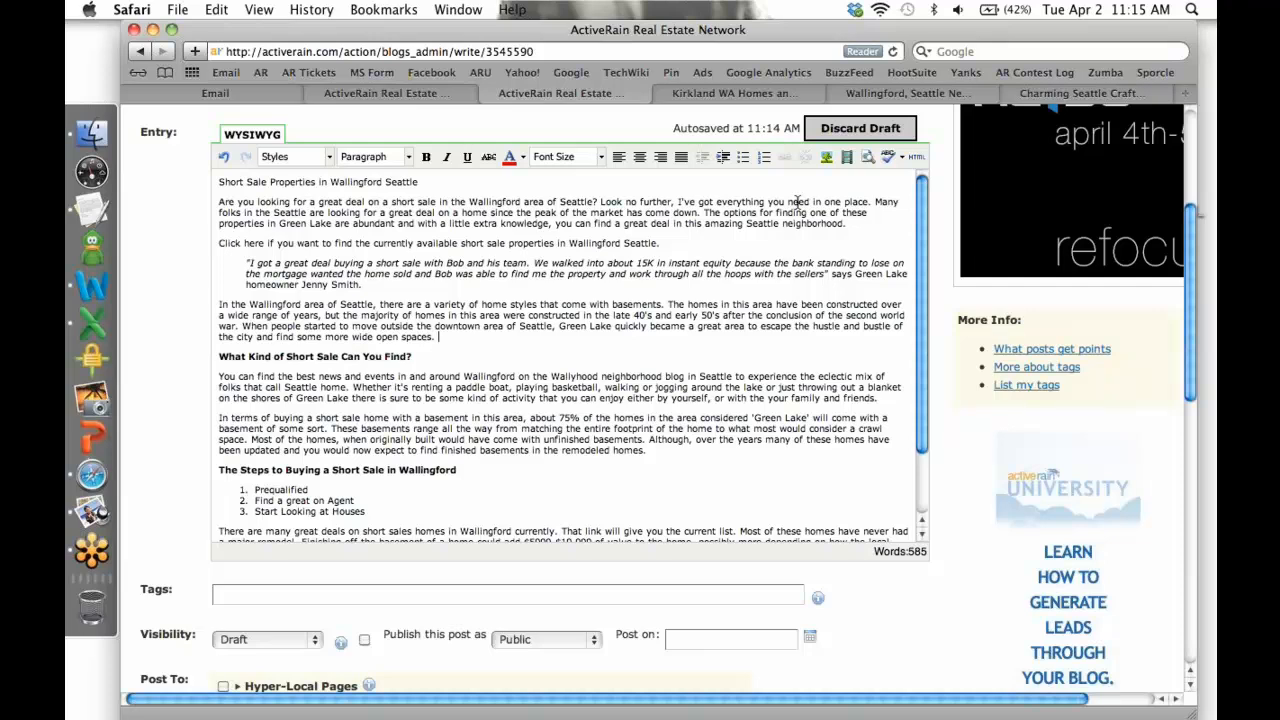
- Search the East Lake Real Estate Company website for homes in the area Wallingford (Seattle, WA)
left_click(764, 97)
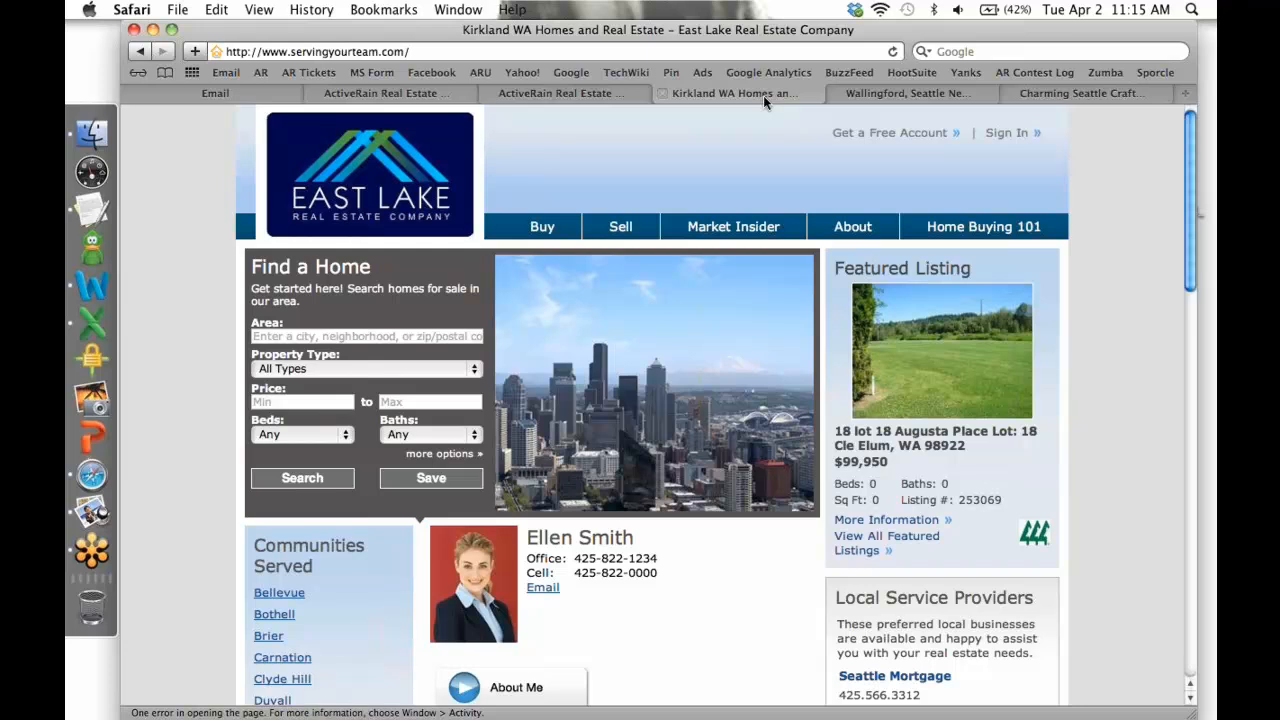
left_click(311, 338)
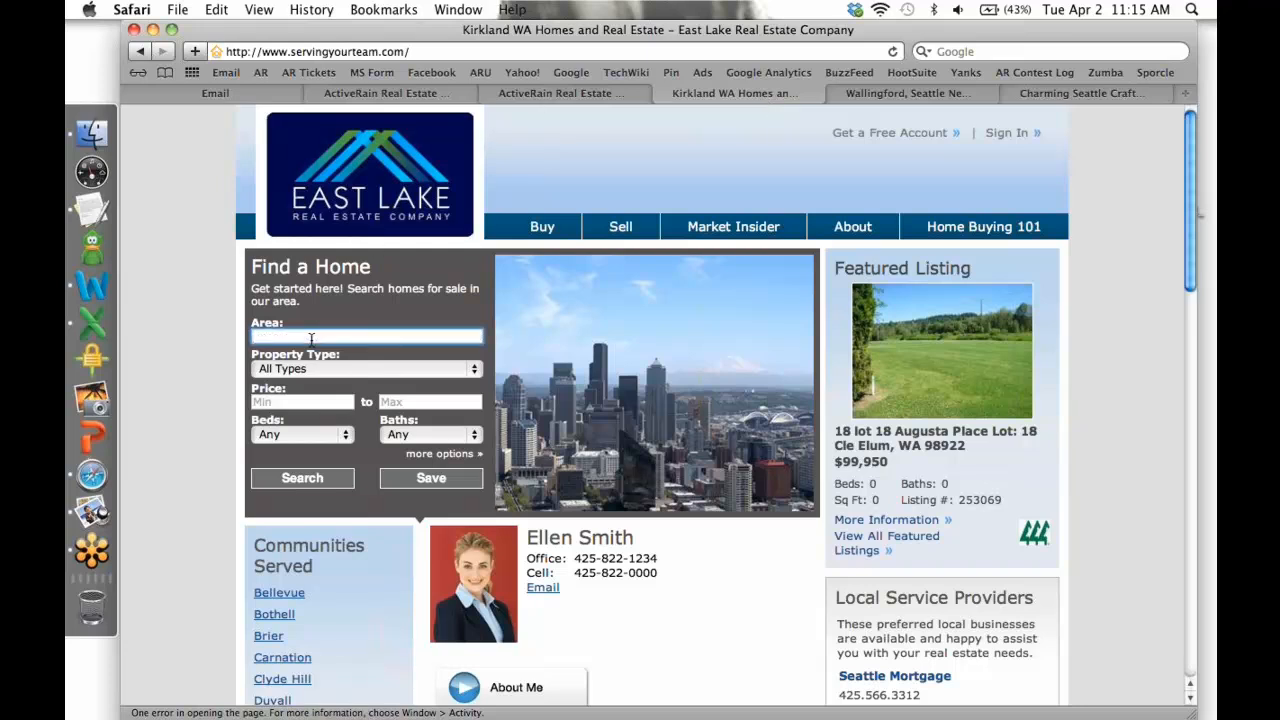
type("wallingford")
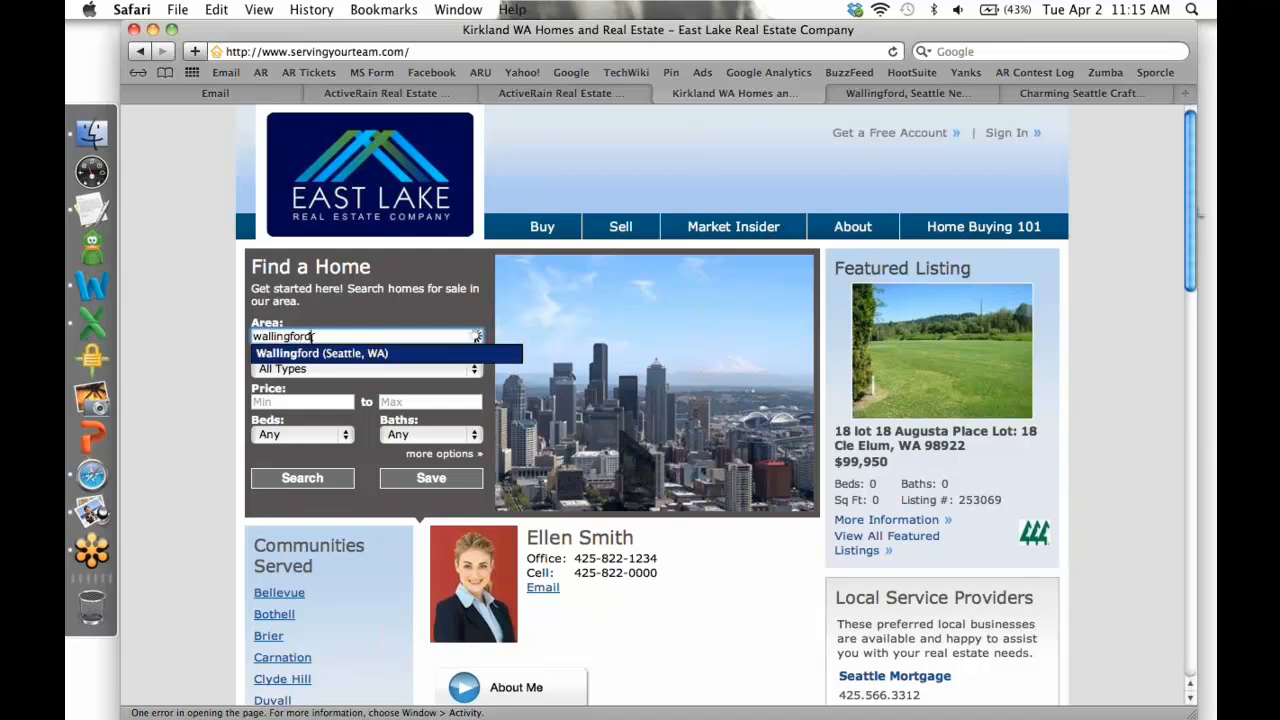
left_click(311, 357)
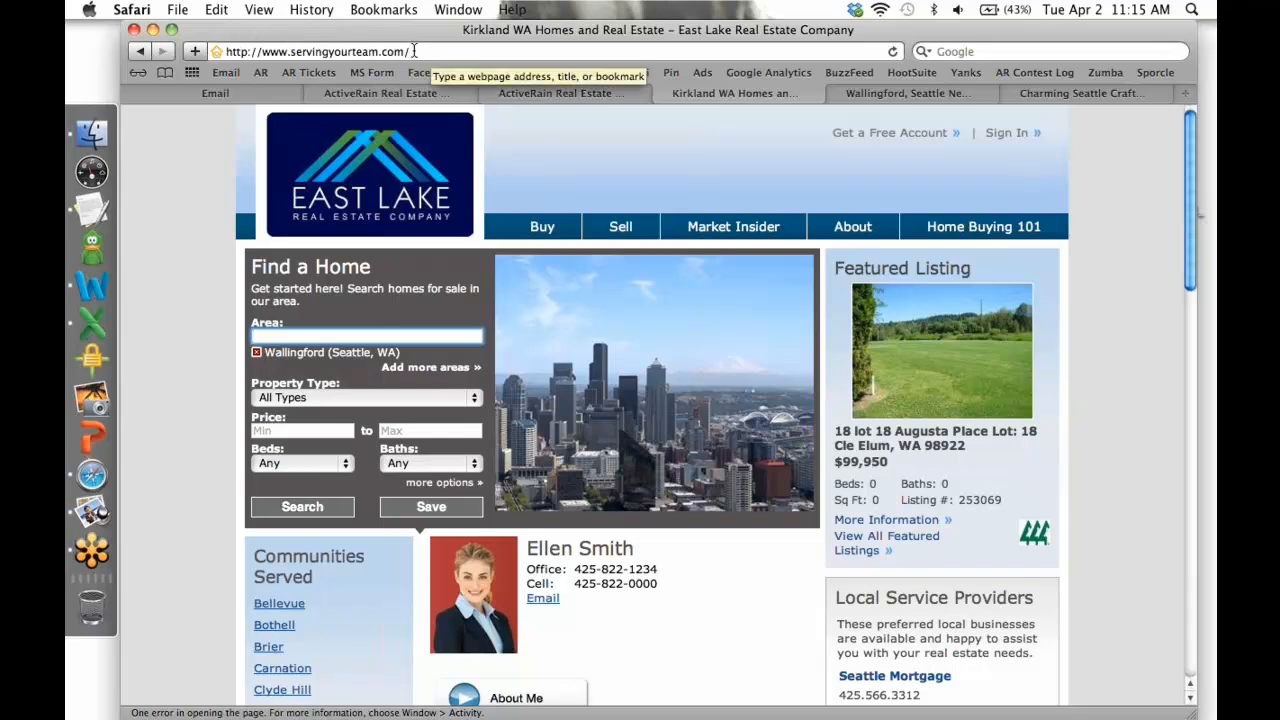
left_click(315, 508)
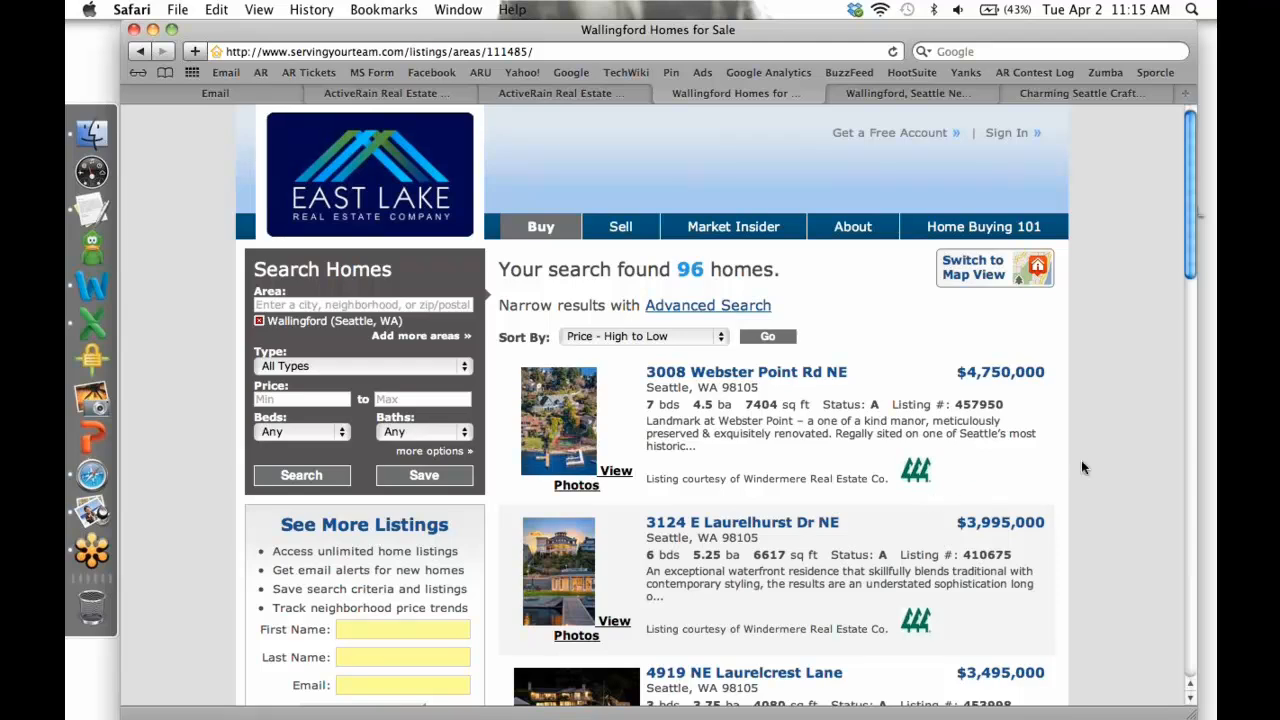
- Copy the web address of the Wallingford homes results page and return to the ActiveRain draft
scroll(1081, 460, "down", 3)
scroll(909, 503, "up", 3)
left_click(441, 50)
key("super+c")
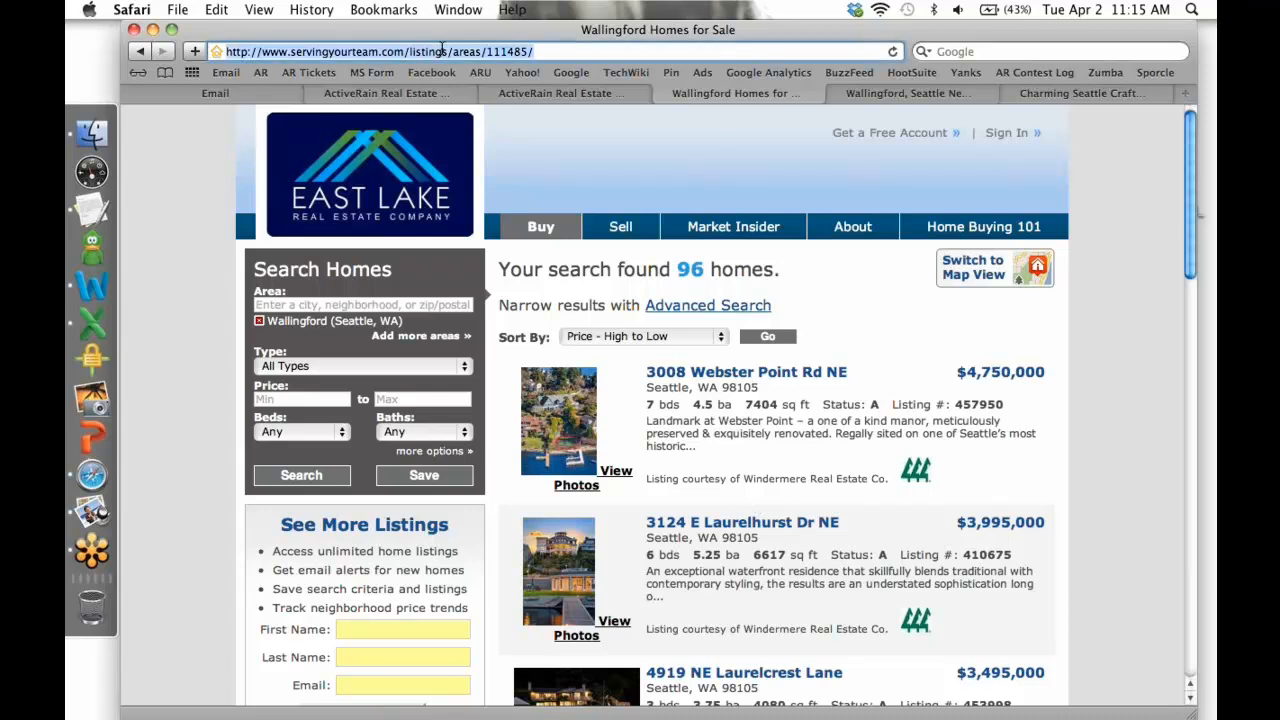
left_click(534, 95)
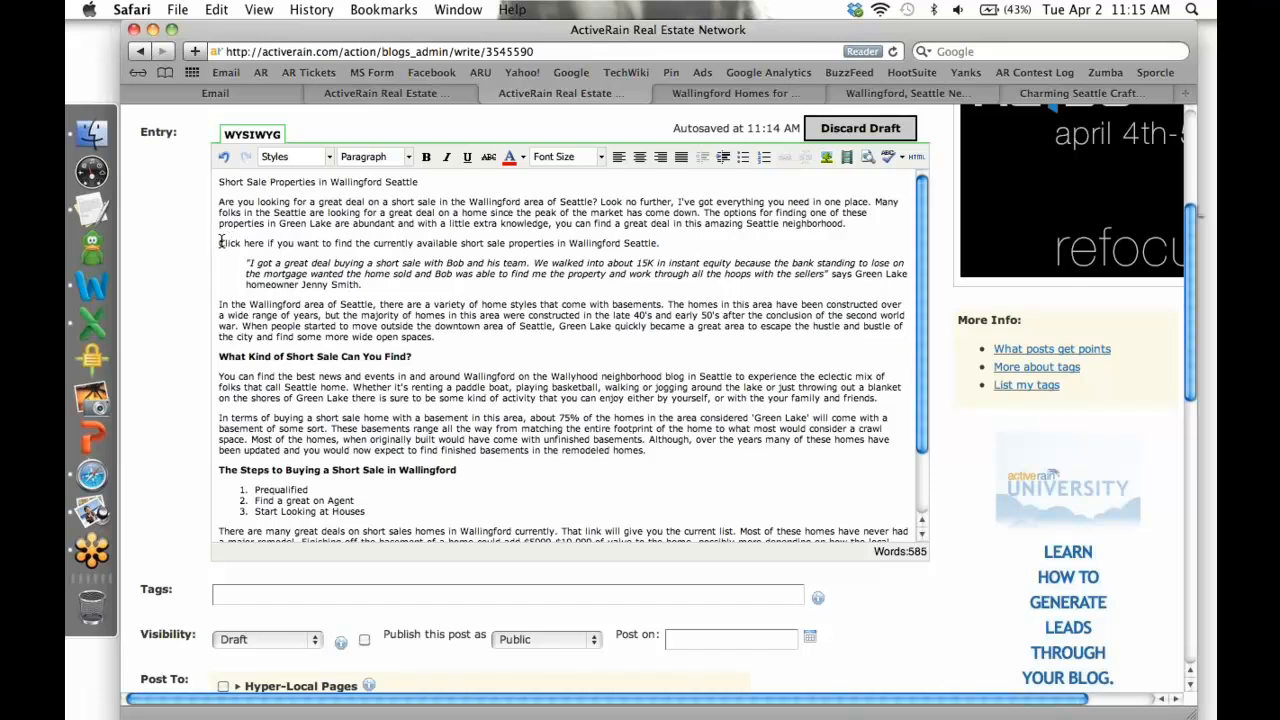
left_click_drag(220, 243, 670, 244)
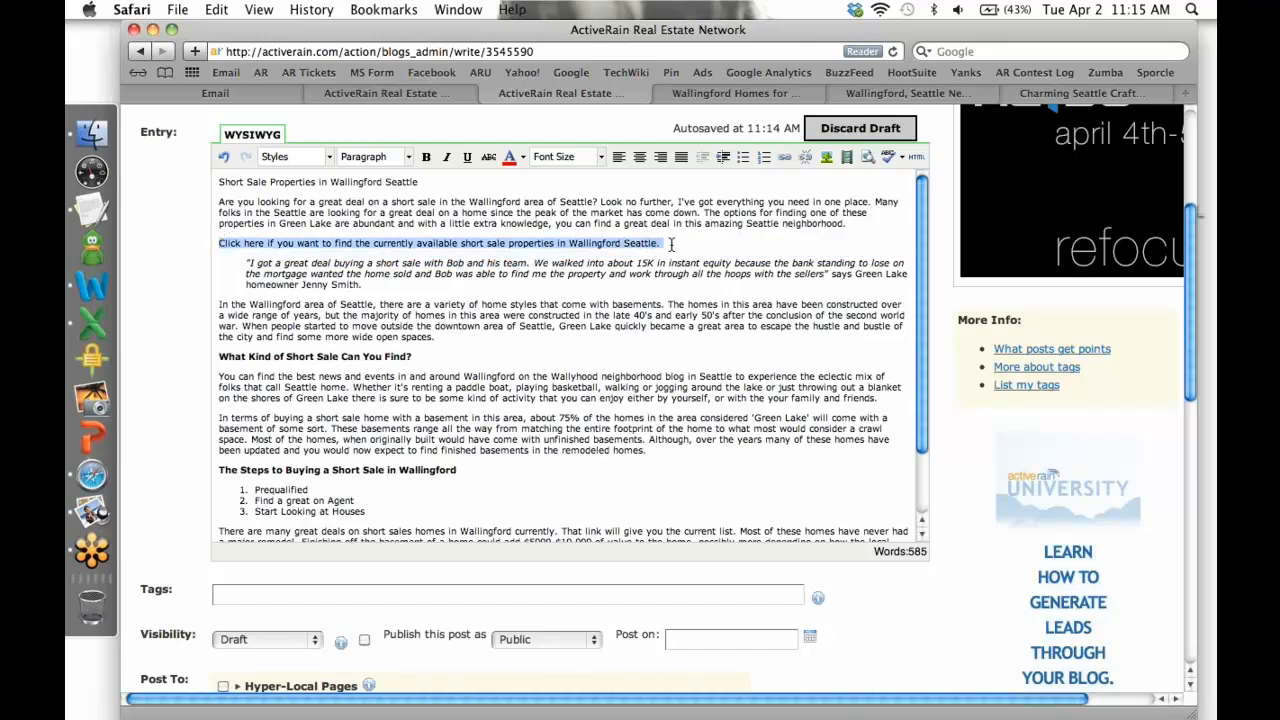
left_click(670, 244)
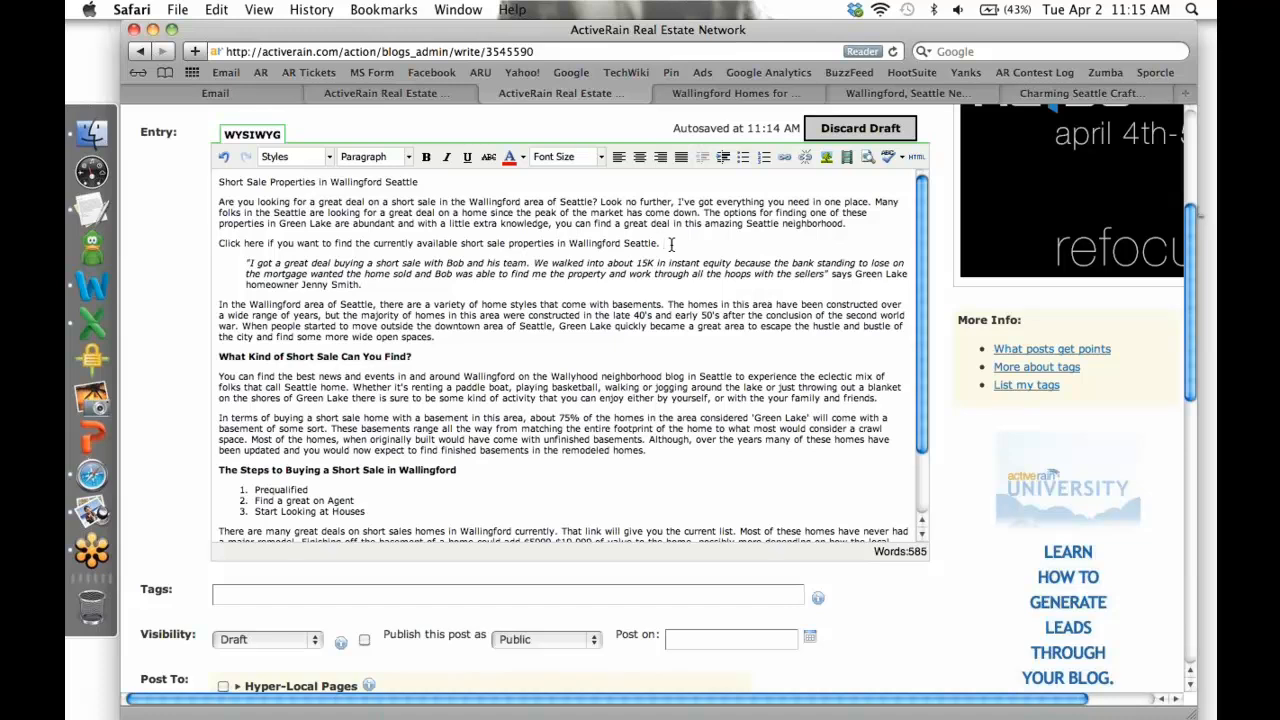
left_click_drag(266, 244, 219, 248)
key("Down")
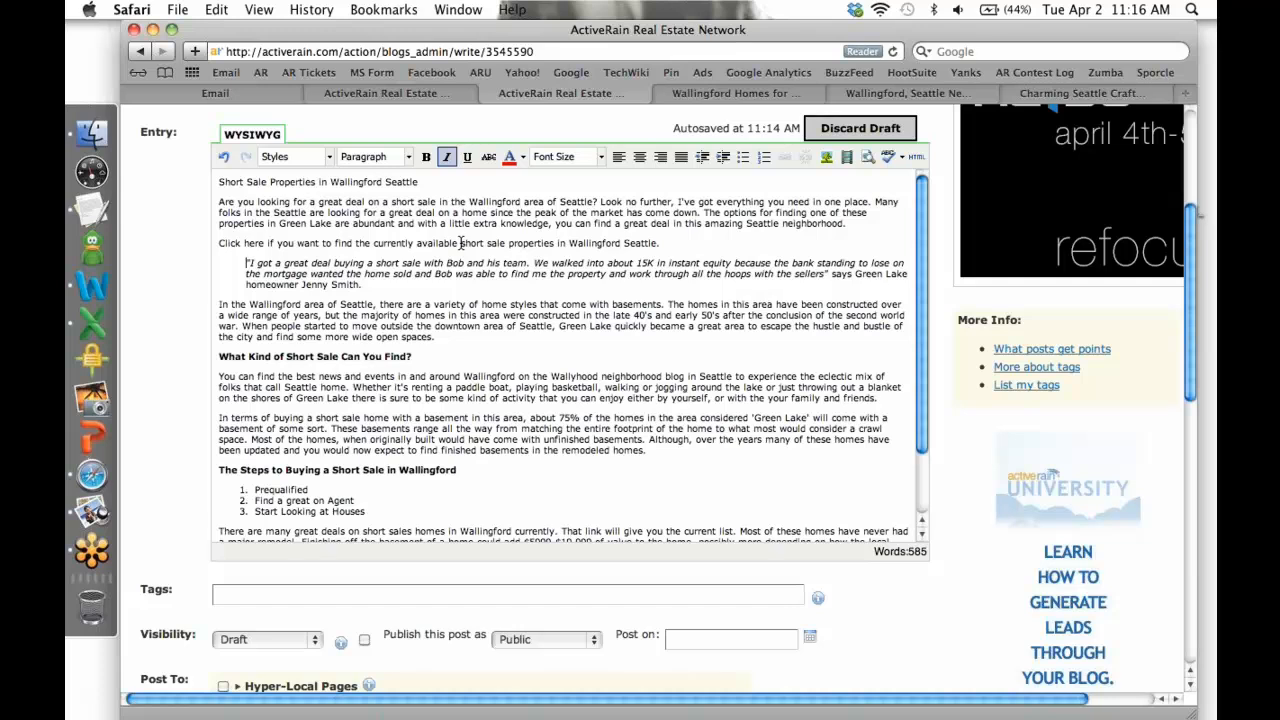
- Link "short sale properties in Wallingford Seattle" to the copied listings address, opening in the same window, with the title "short sale properties"
left_click_drag(461, 243, 657, 250)
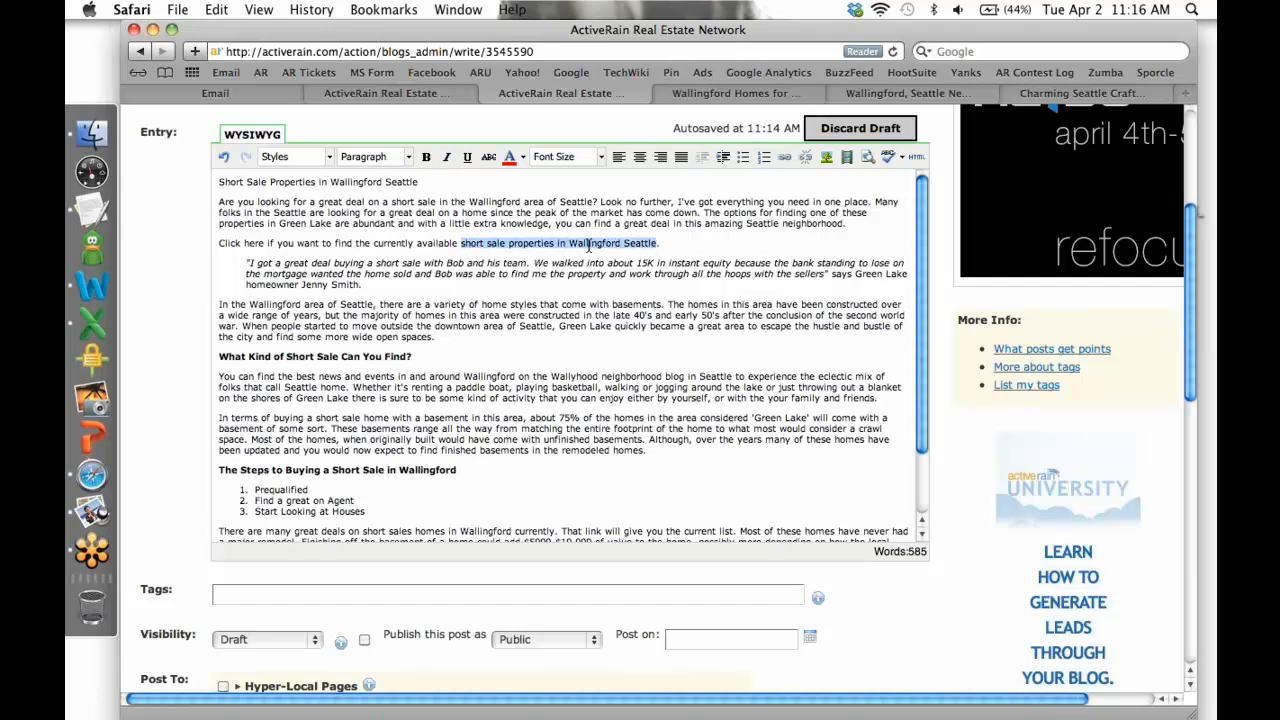
left_click(788, 159)
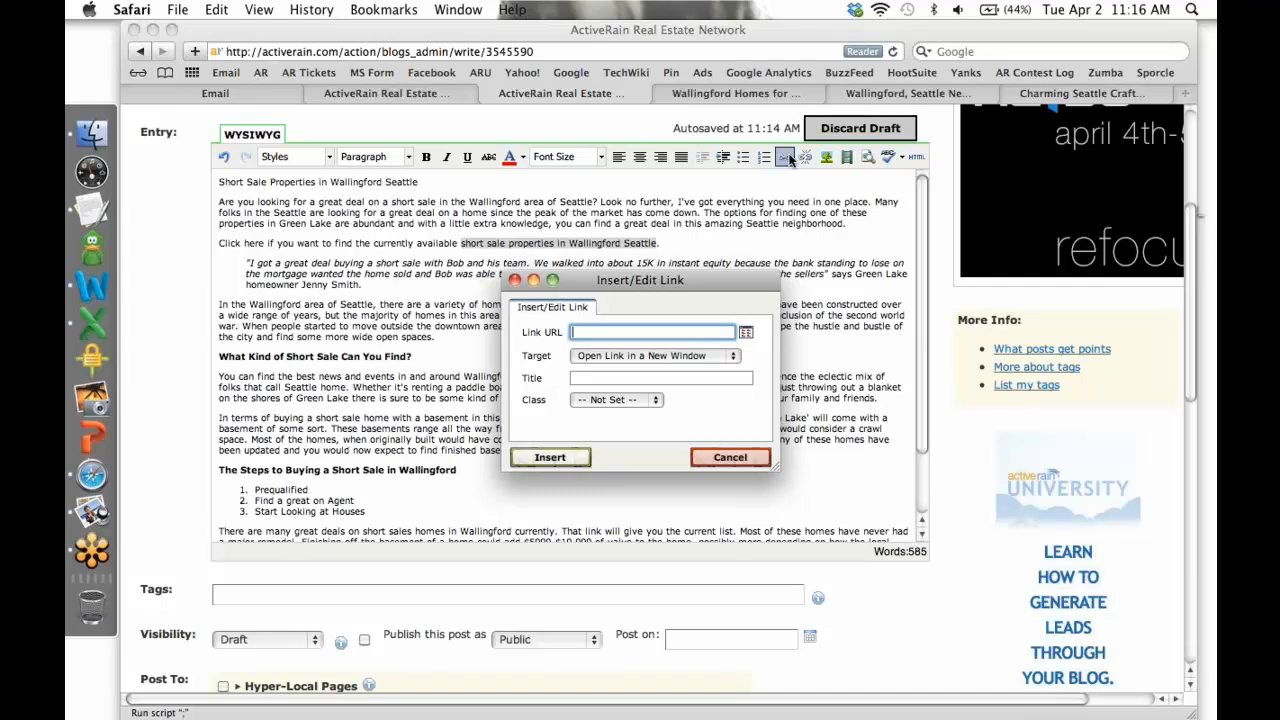
key("super+v")
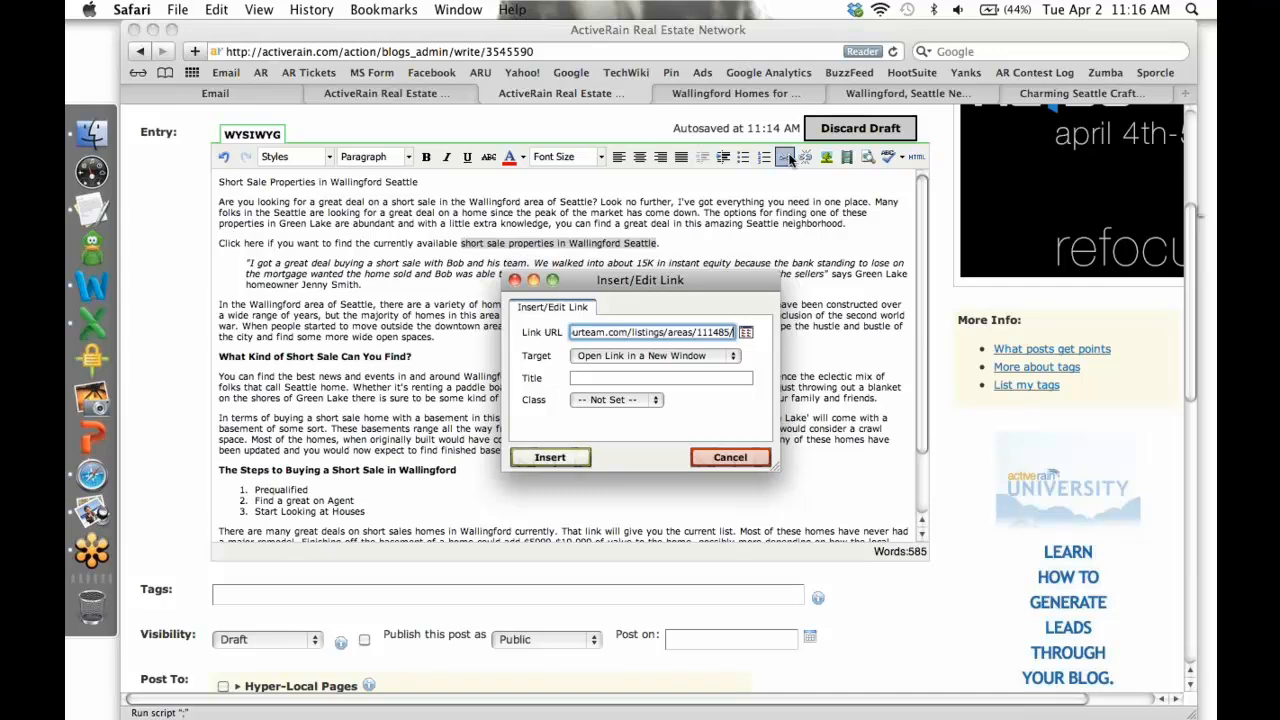
left_click(729, 357)
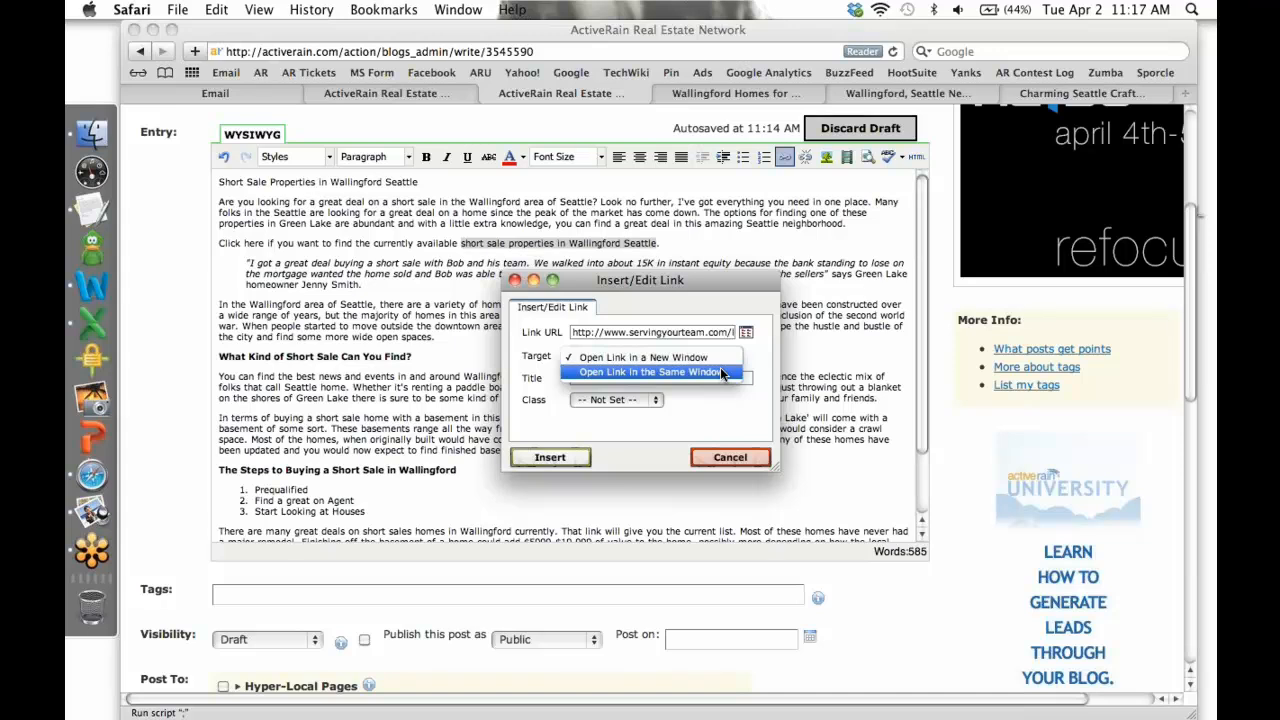
left_click(720, 371)
left_click(710, 376)
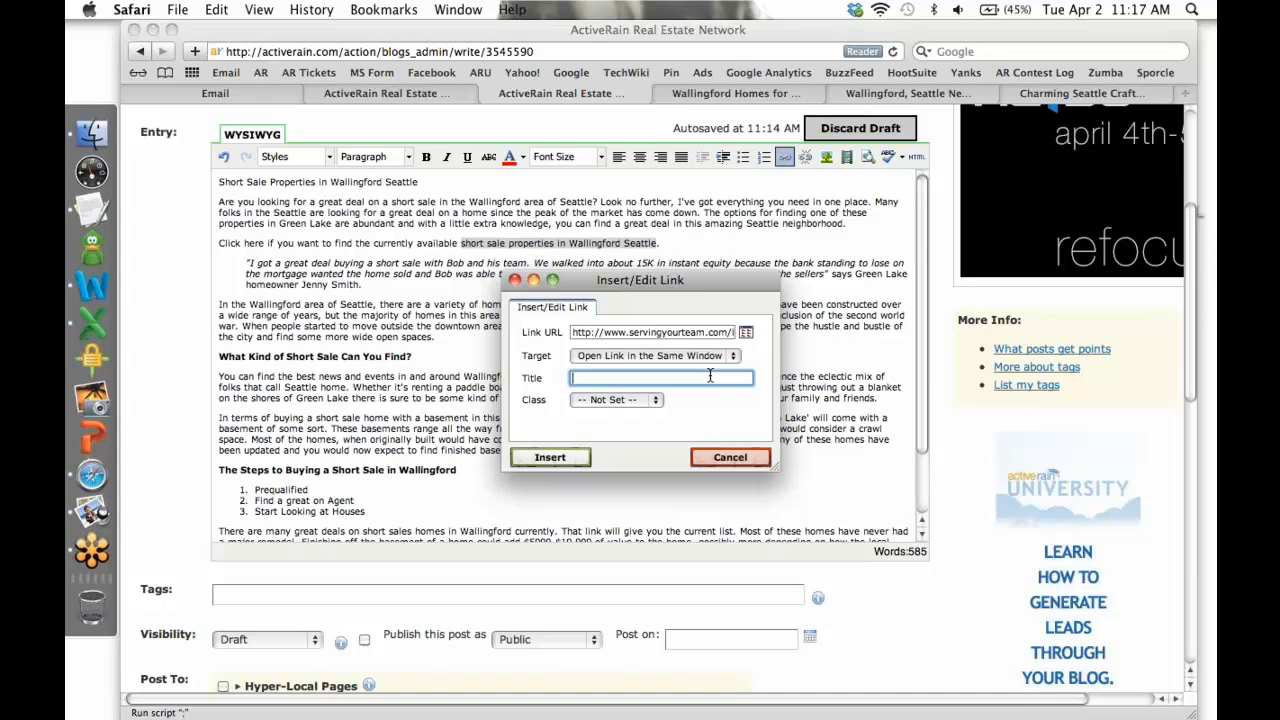
type("short sale properties")
left_click(580, 457)
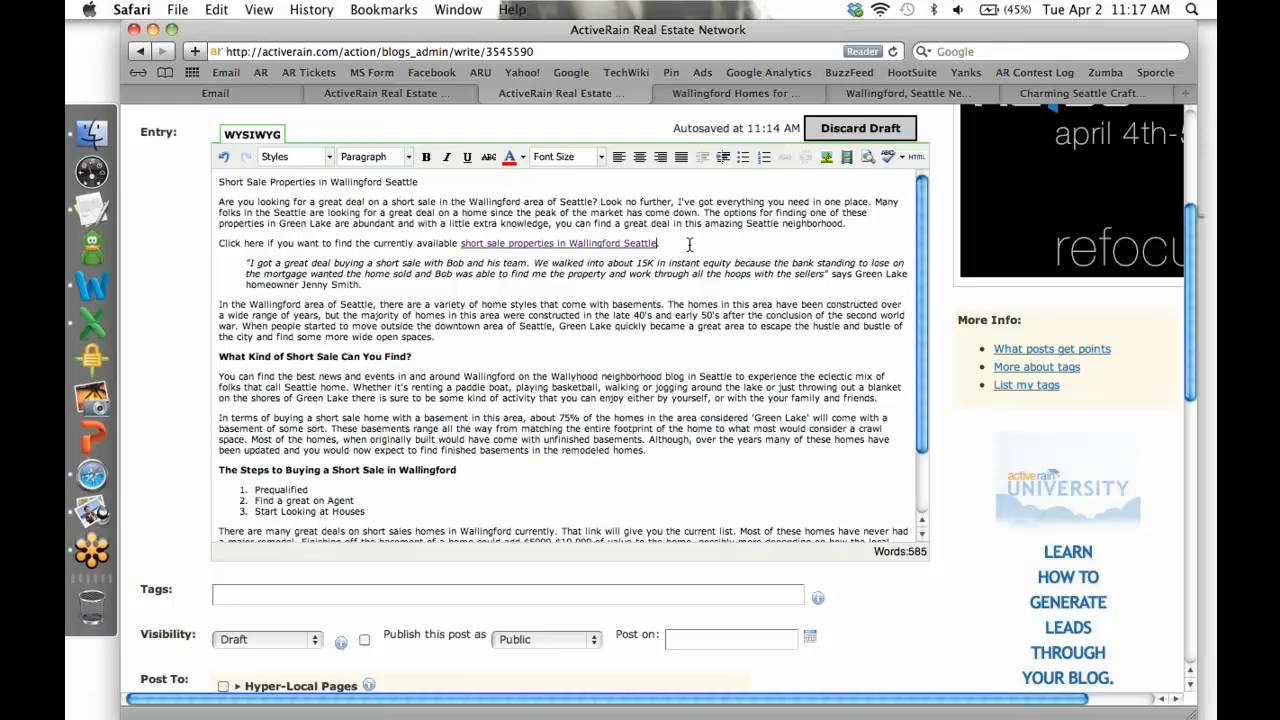
- Add a line "Click here to see homes:" followed by the copied listings address below the linked sentence
left_click(688, 245)
key("Return")
type("Click hre")
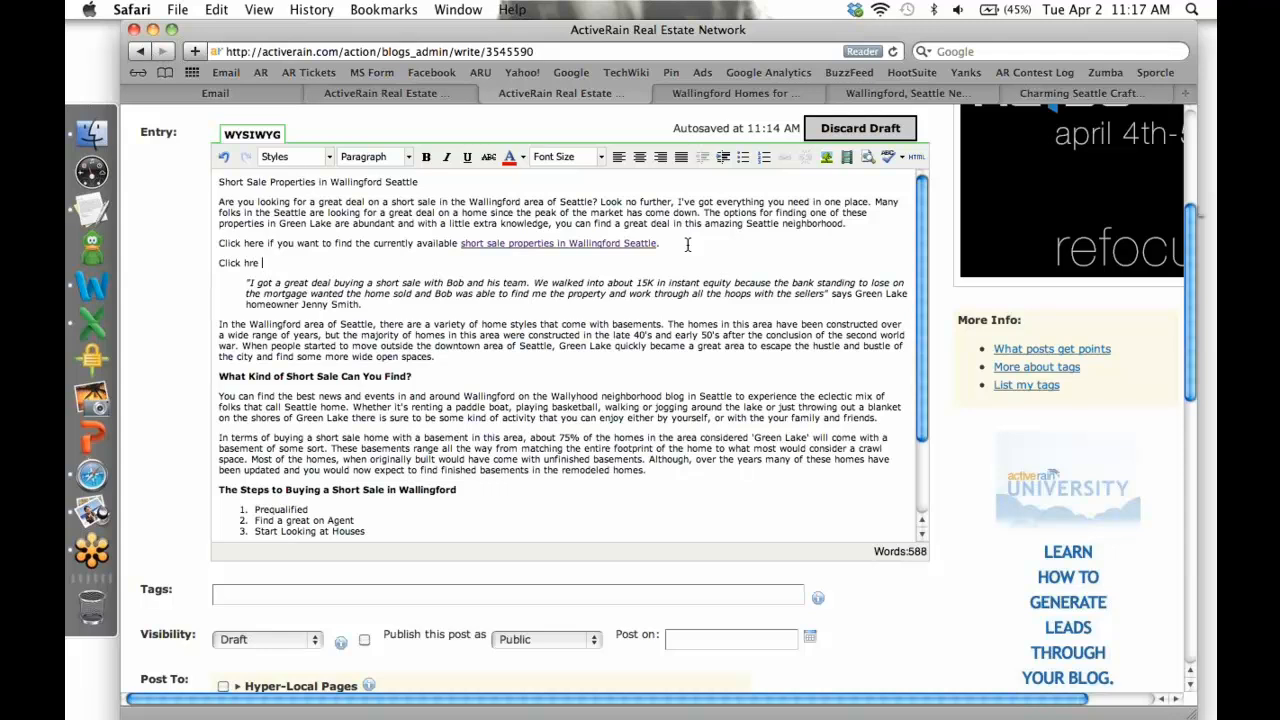
key("BackSpace")
key("BackSpace")
key("BackSpace")
type("ere to see homes:")
key("super+v")
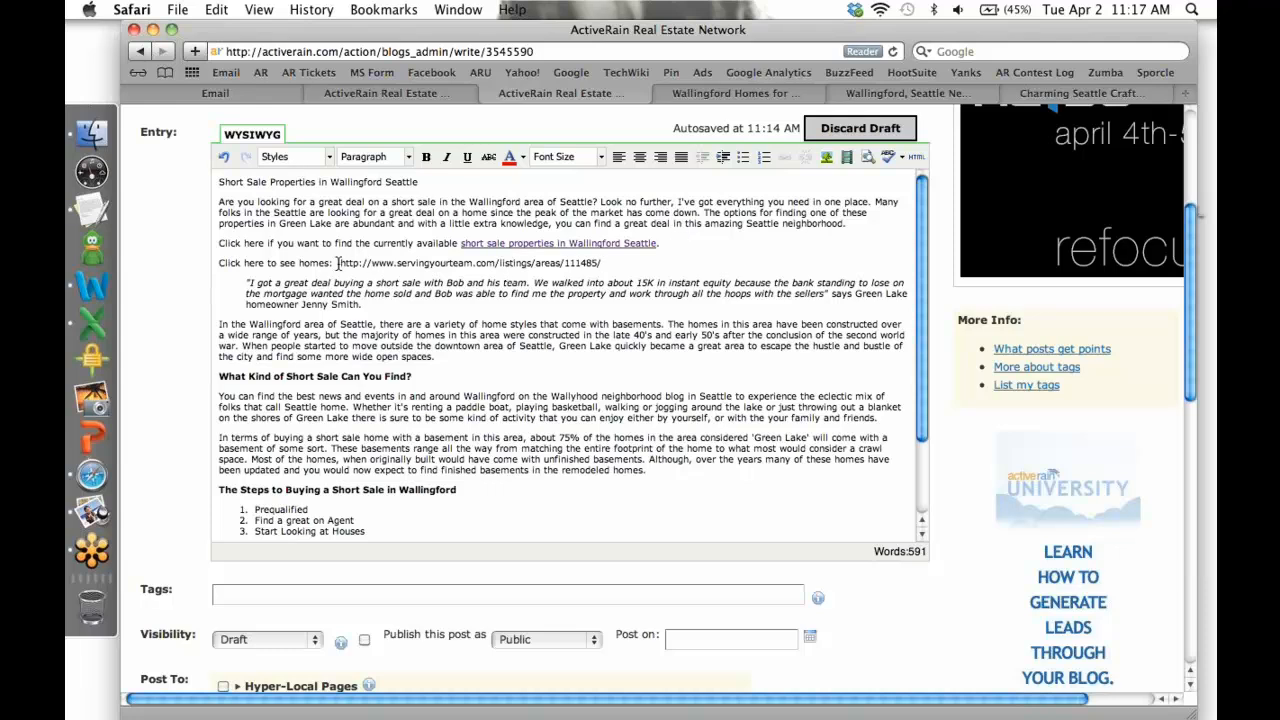
- Delete the "Click here to see homes:" line with its pasted address
left_click_drag(337, 263, 620, 266)
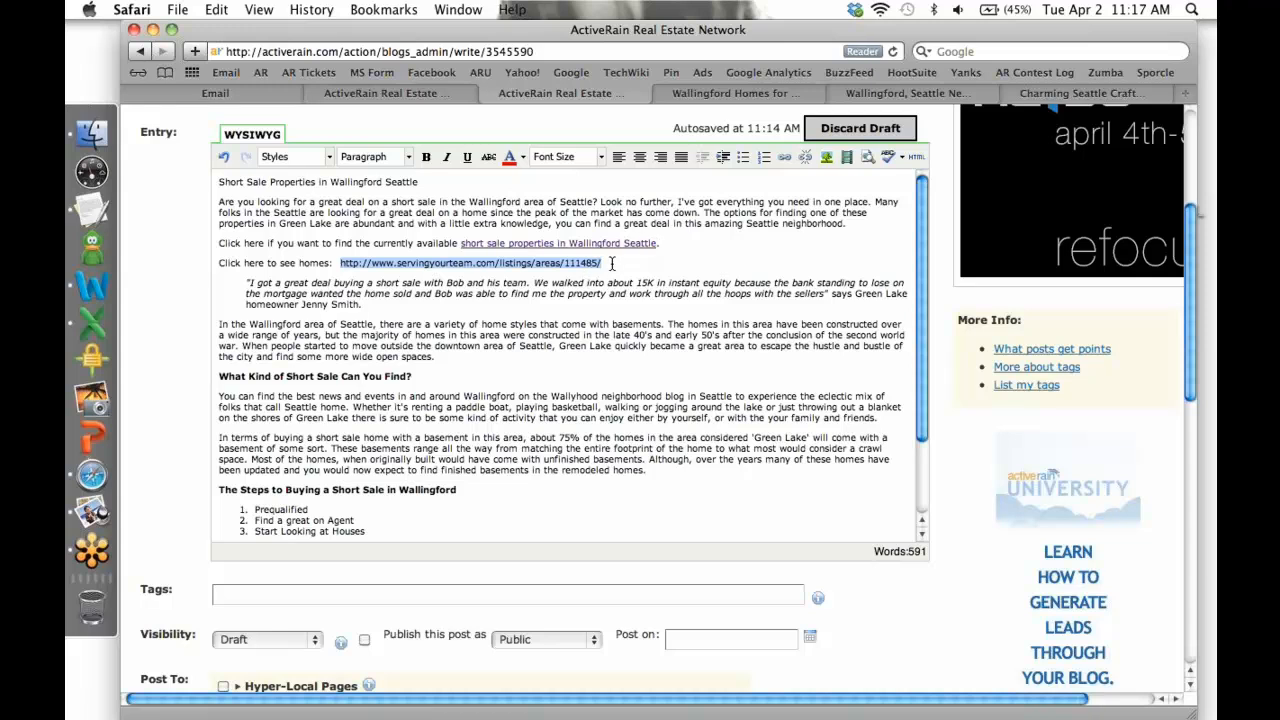
left_click_drag(606, 263, 210, 260)
key("BackSpace")
key("BackSpace")
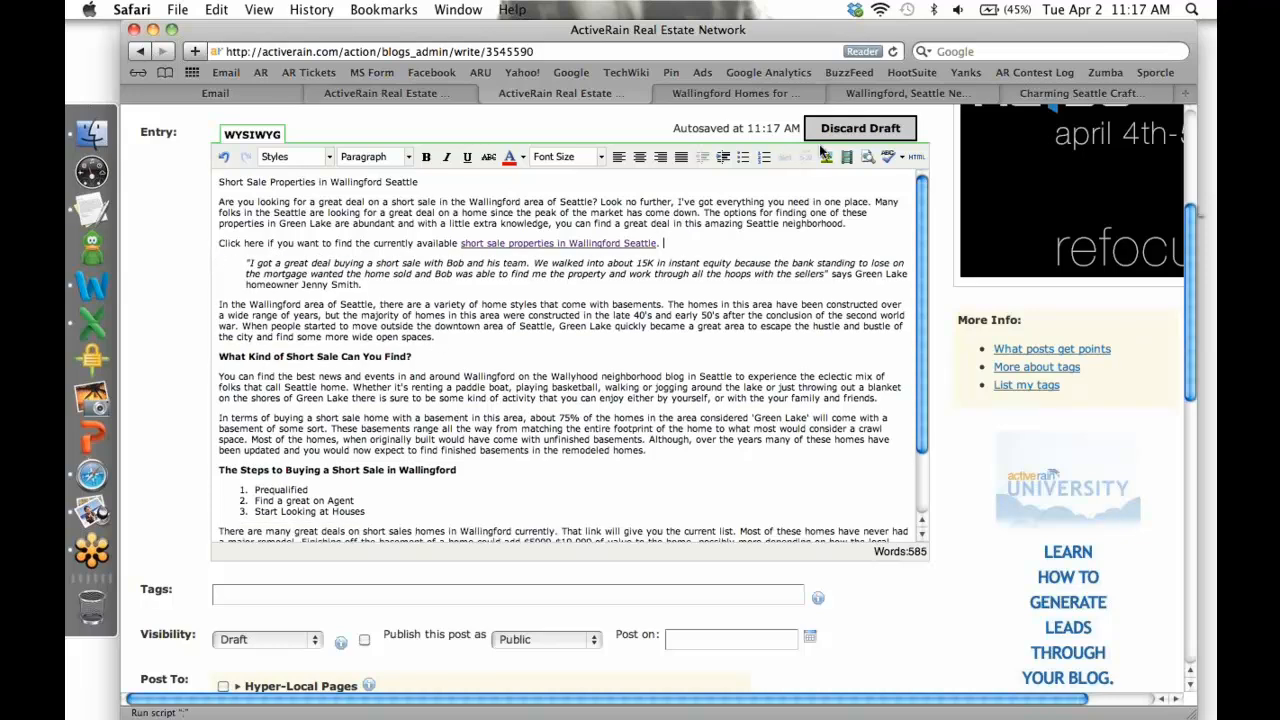
- Copy the web address of the Wallyhood neighborhood blog and return to the ActiveRain draft
left_click(893, 93)
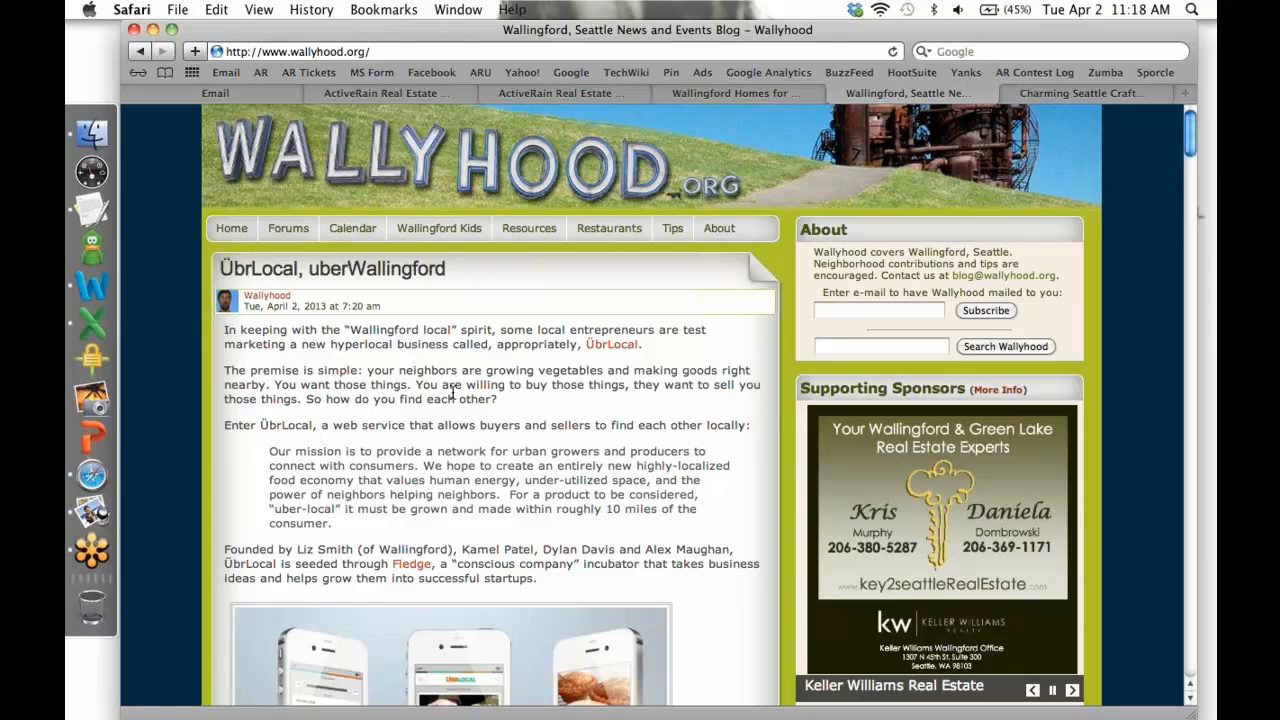
left_click(386, 51)
key("super+c")
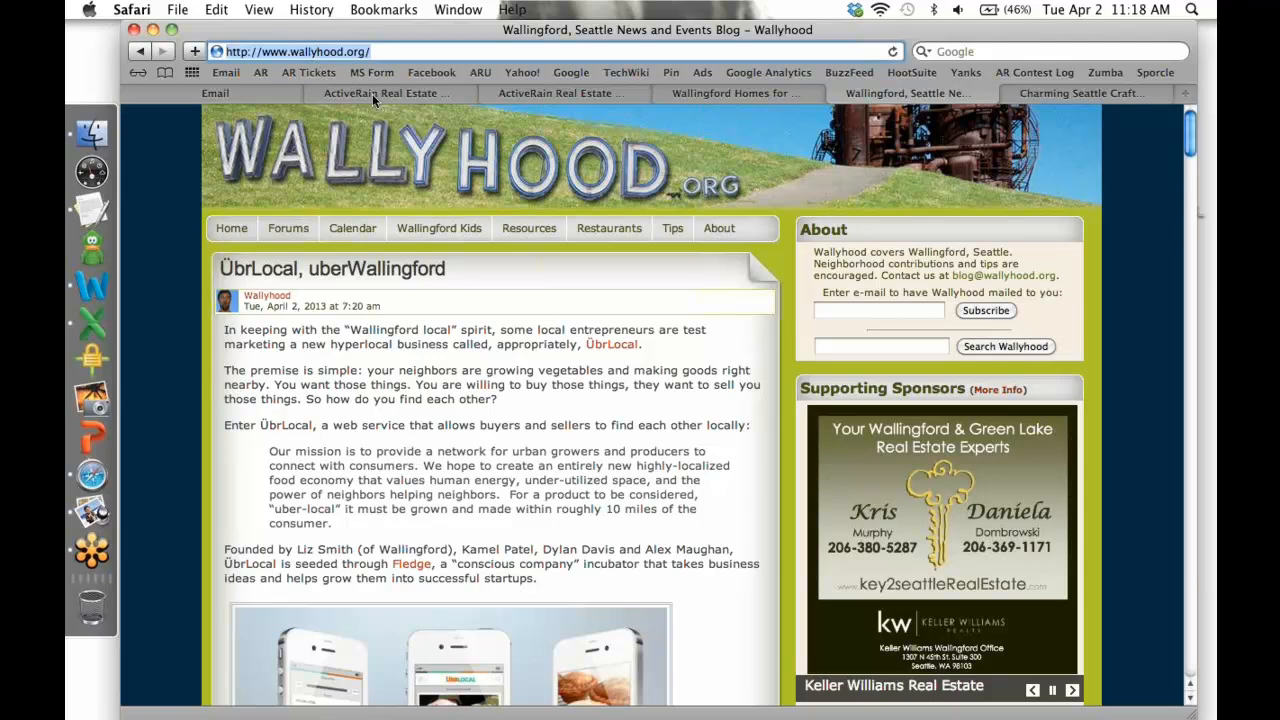
left_click(523, 94)
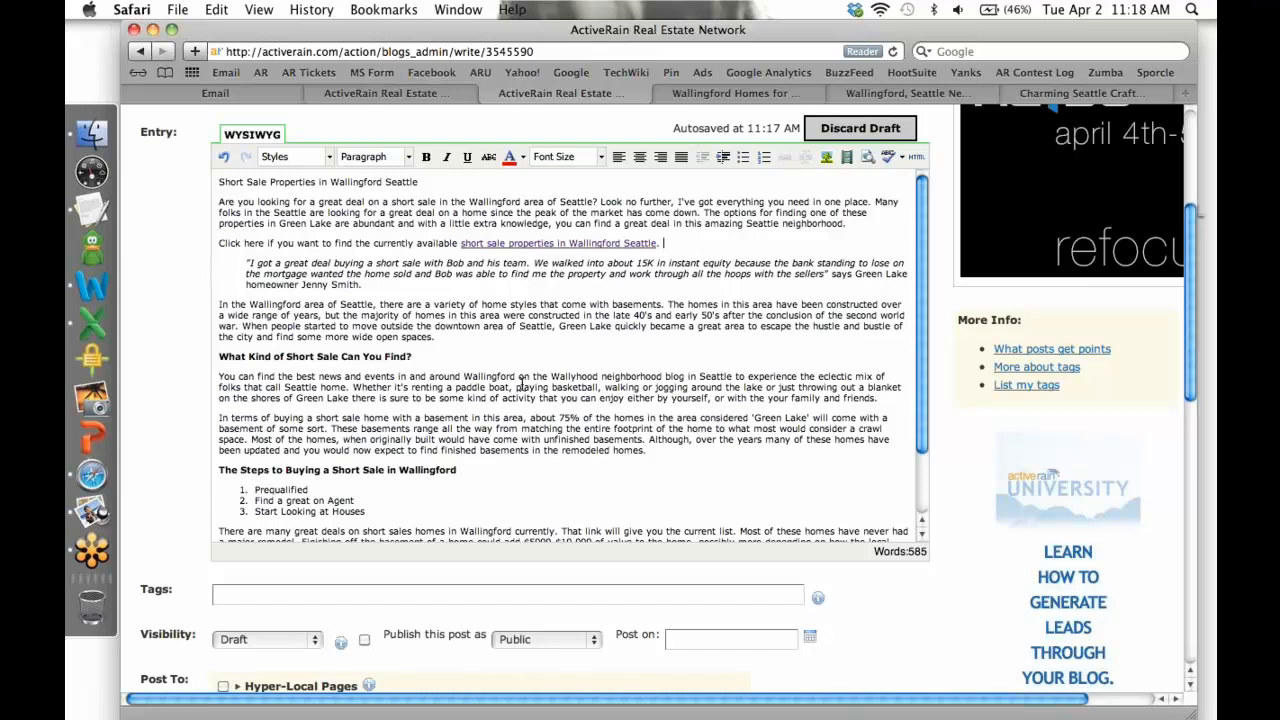
left_click_drag(551, 376, 686, 377)
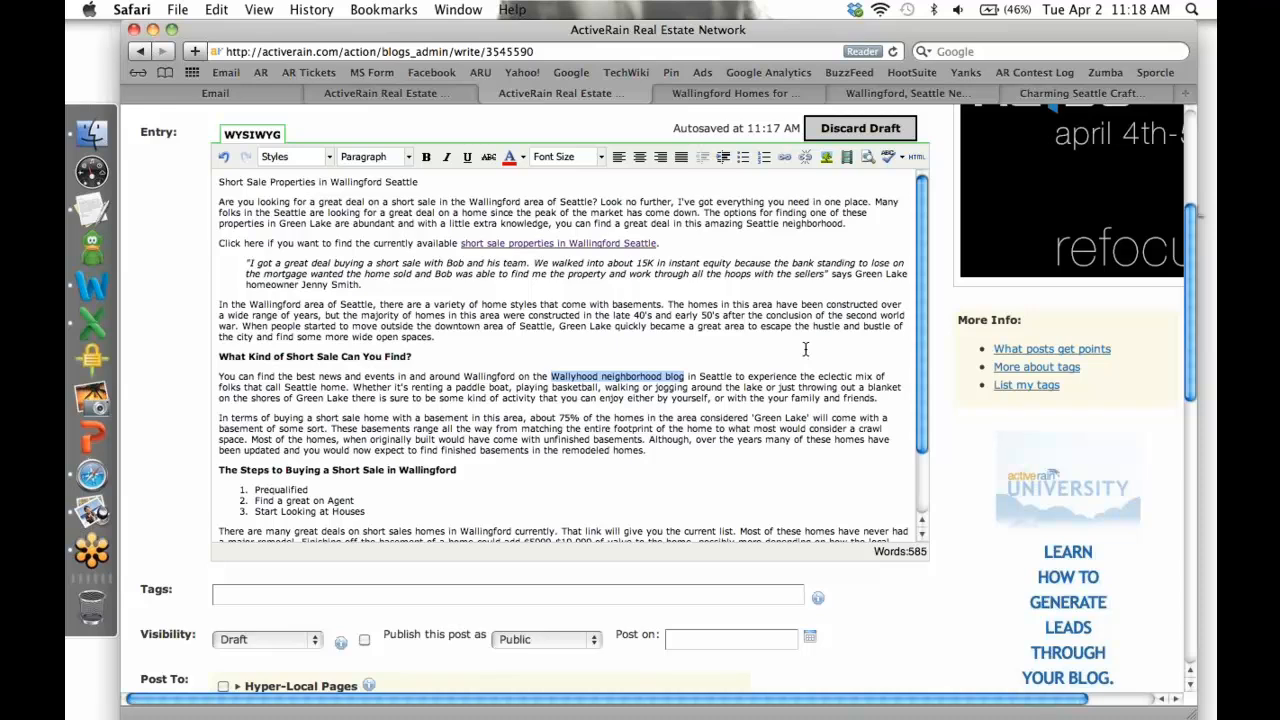
left_click(786, 158)
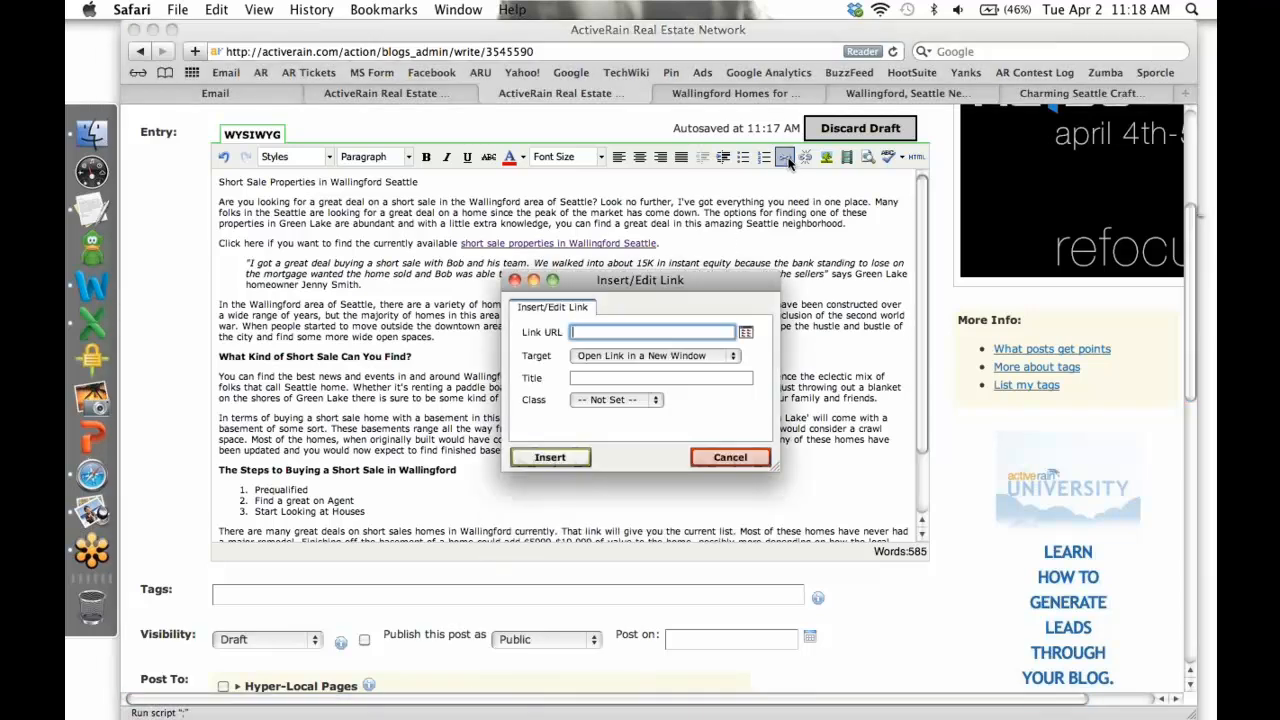
key("super+v")
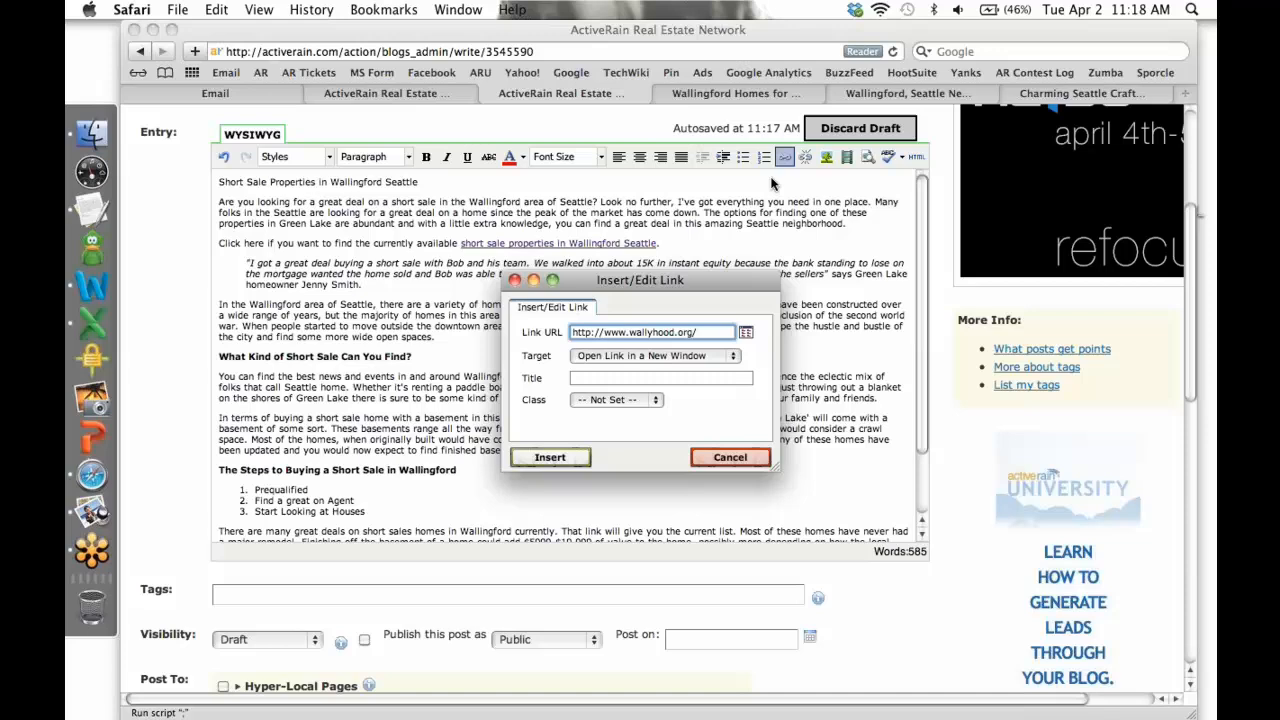
left_click(733, 357)
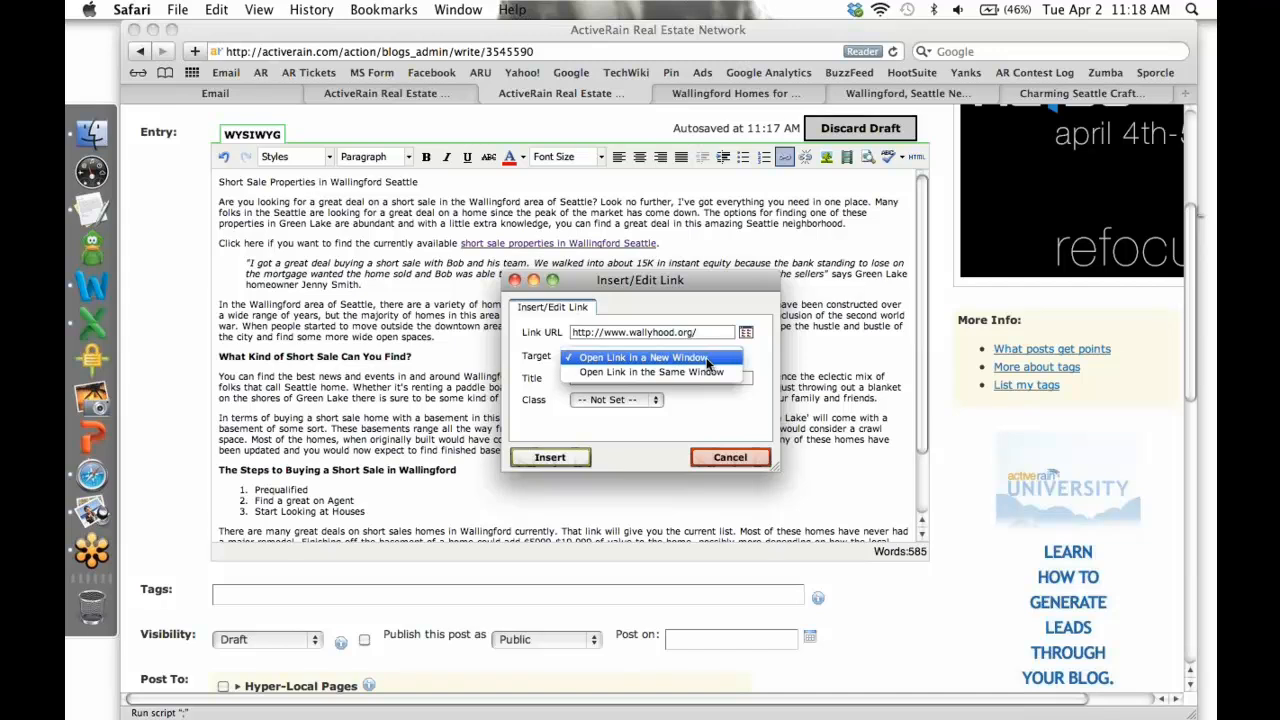
left_click(707, 360)
left_click(685, 379)
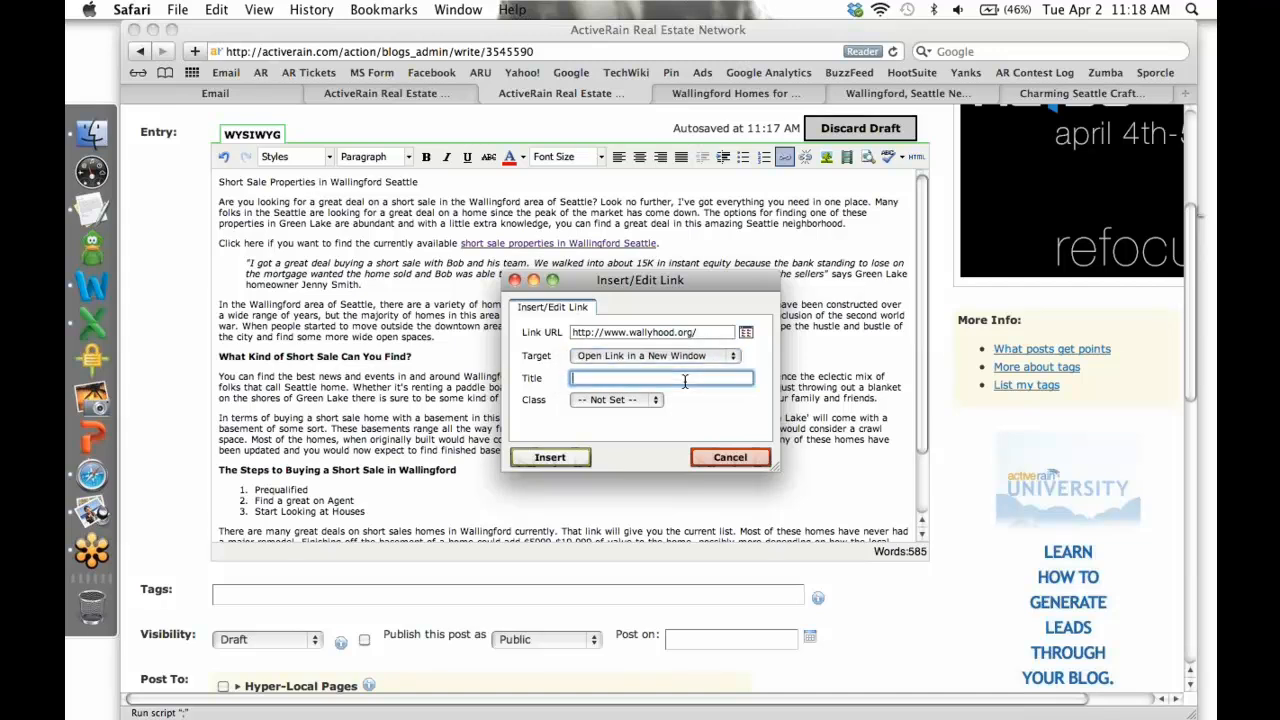
type("wallyhood blog")
left_click(575, 458)
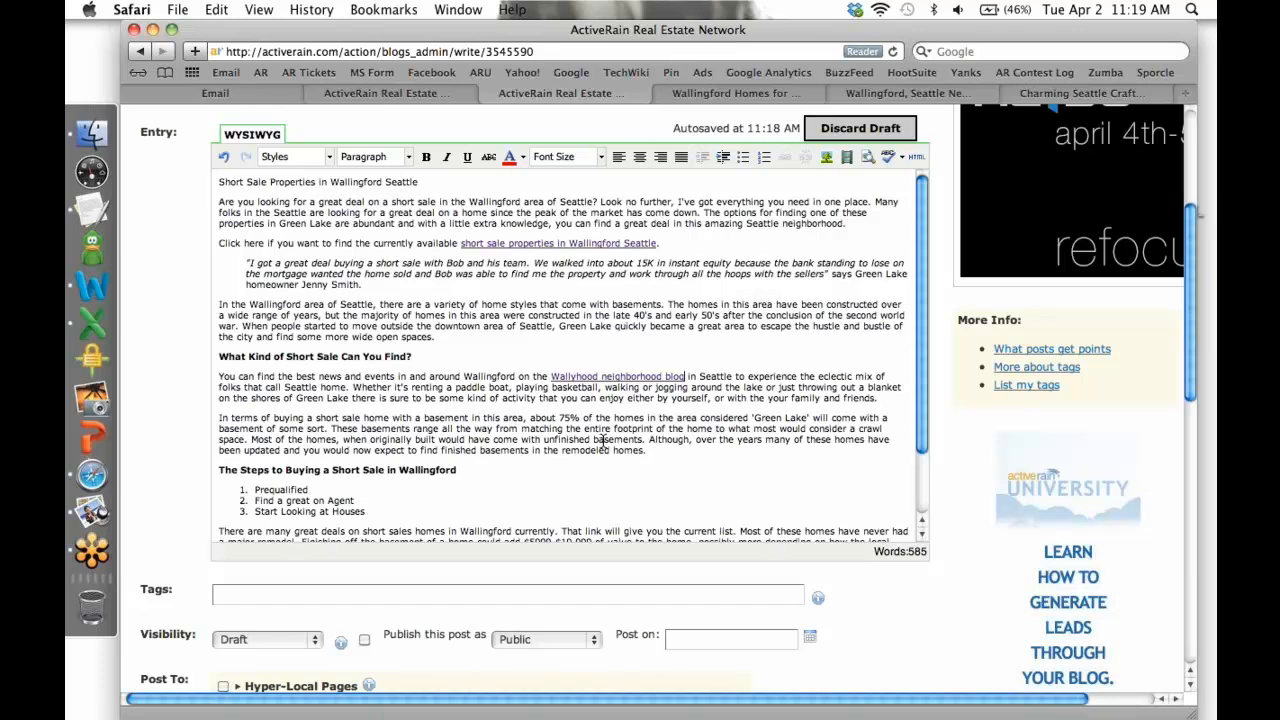
- Add an empty line below the Wallyhood paragraph and upload the wallyhouse2 photo from the Desktop for insertion there
left_click(881, 399)
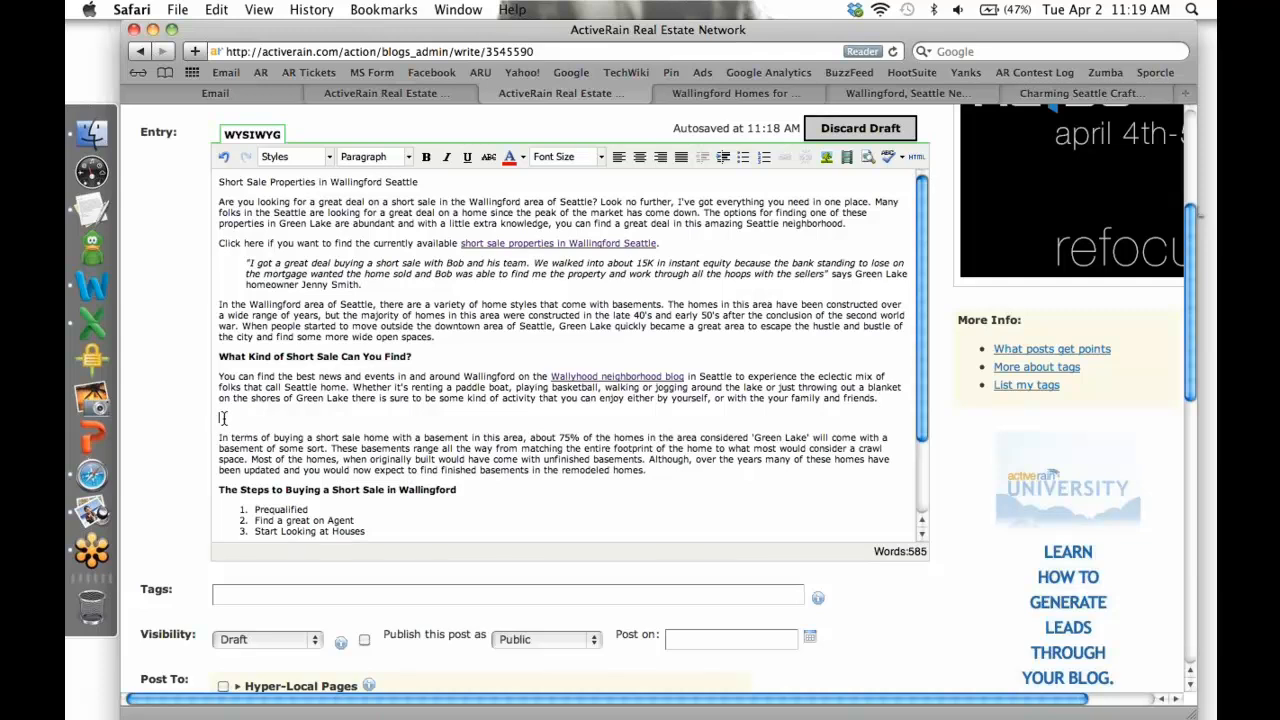
left_click(826, 158)
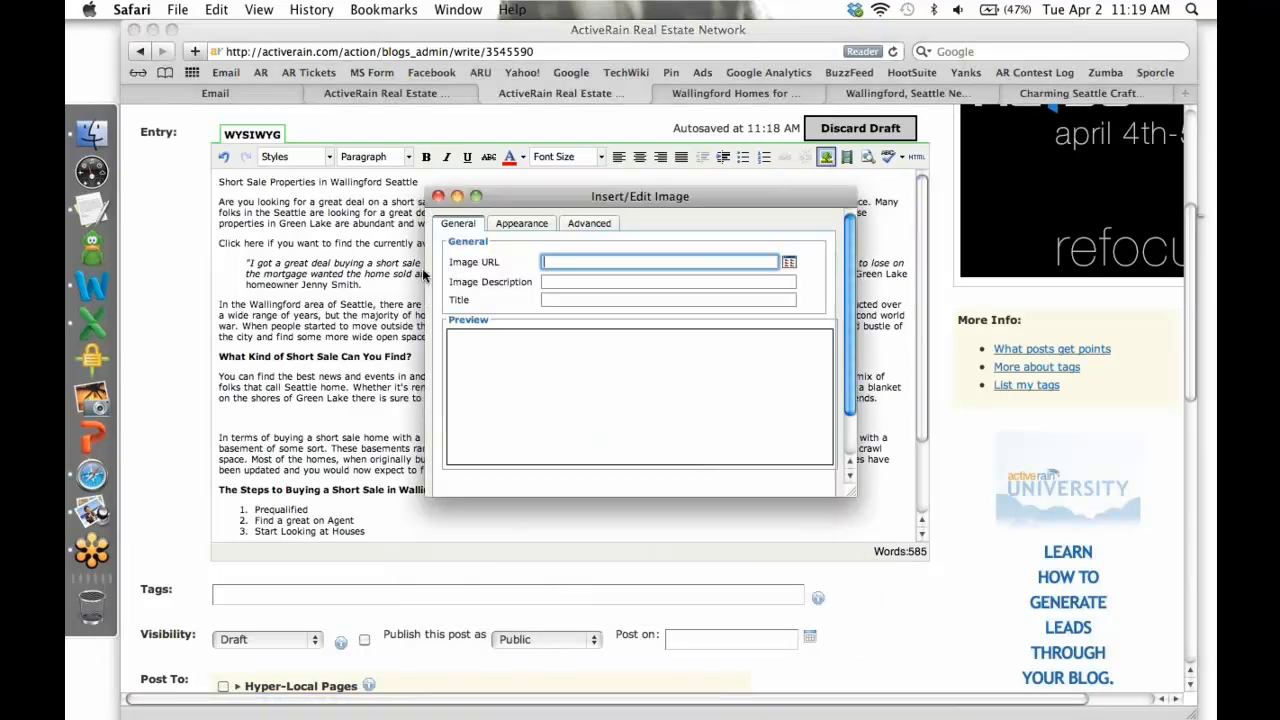
left_click(789, 262)
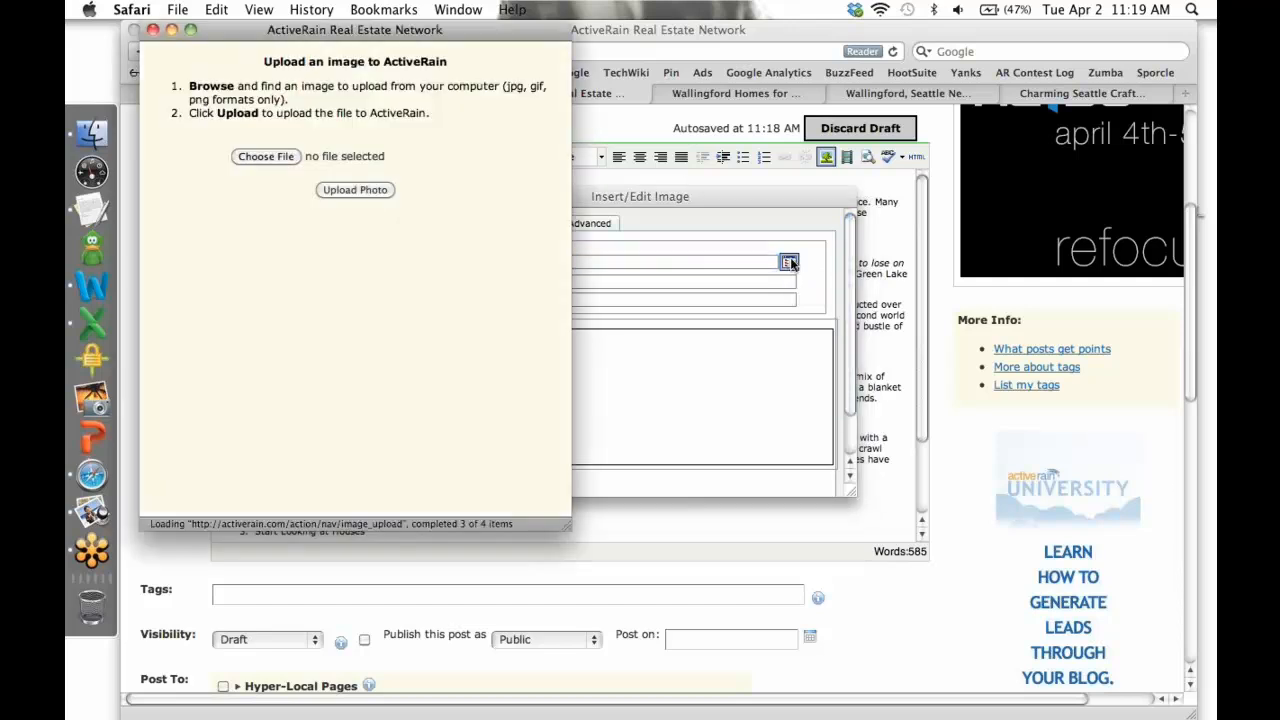
left_click(265, 157)
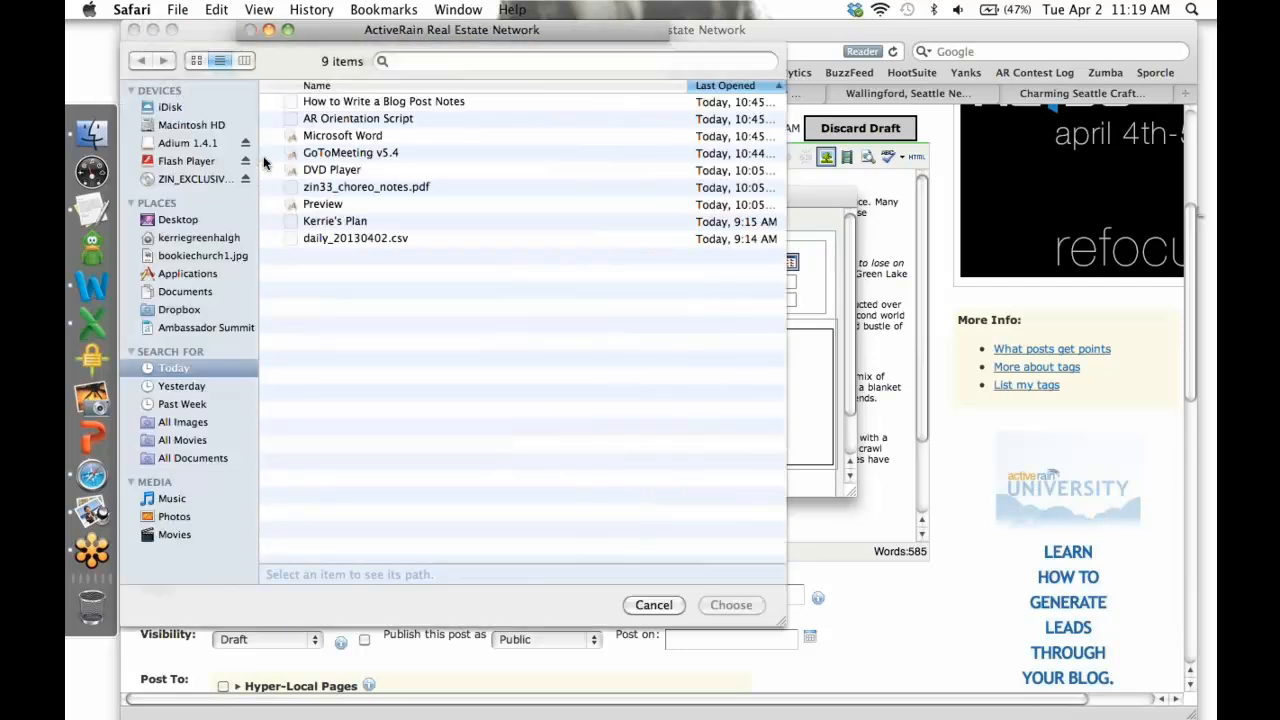
left_click(179, 263)
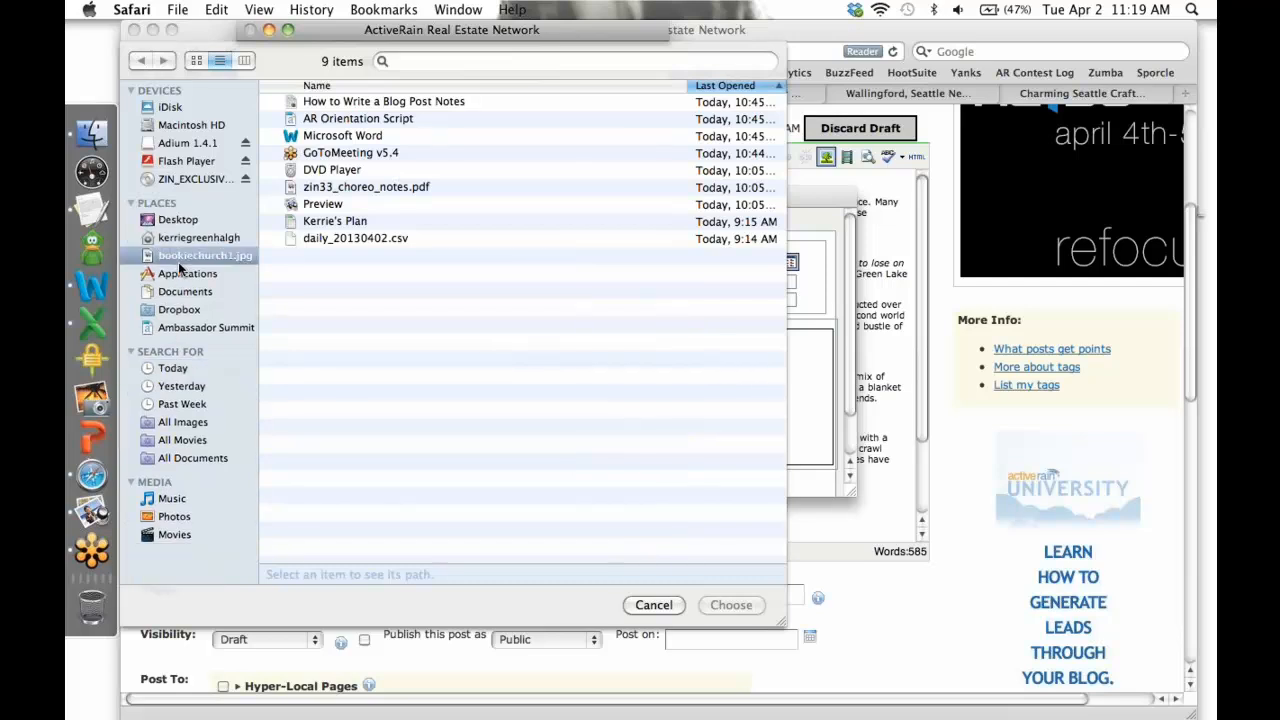
left_click(181, 221)
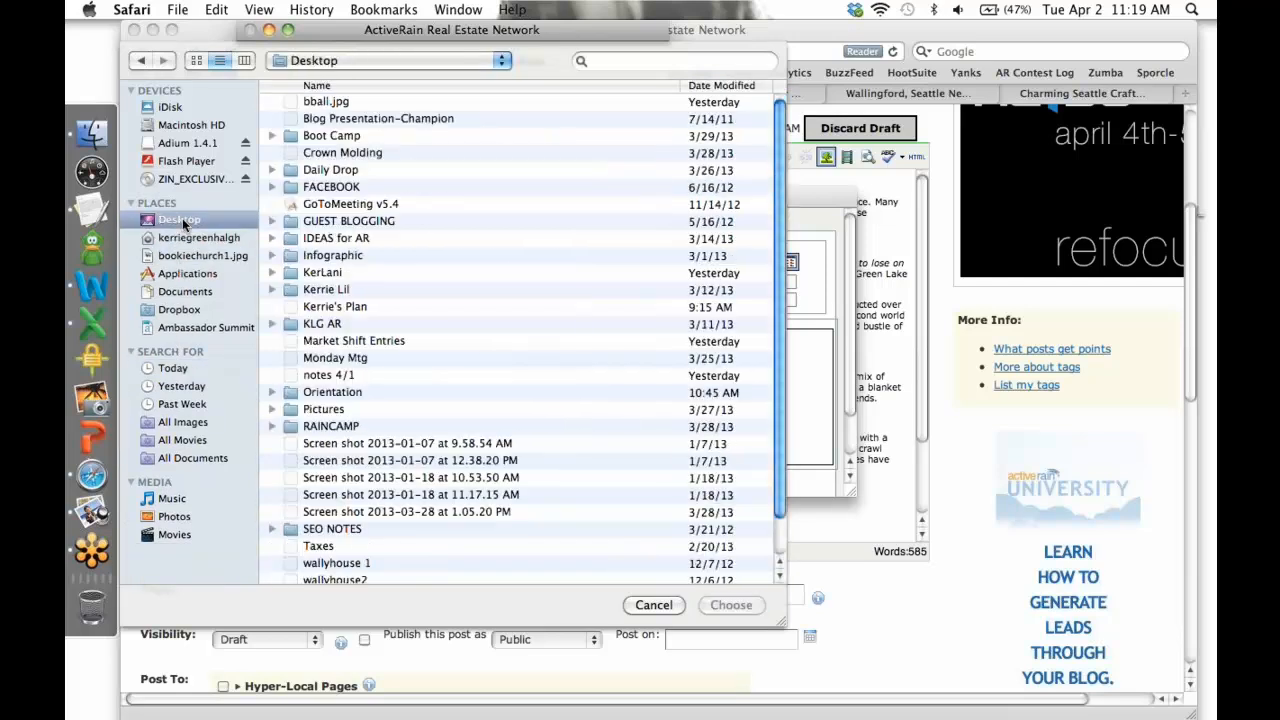
scroll(328, 582, "down", 2)
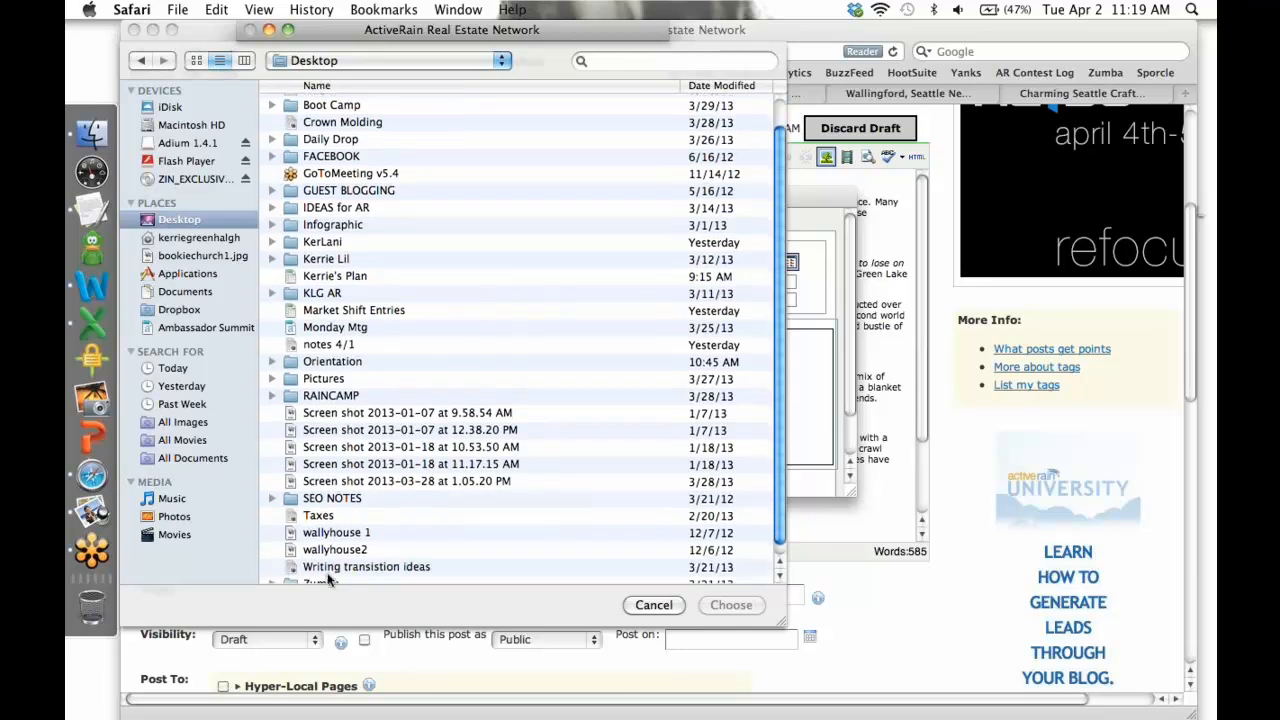
left_click(338, 549)
double_click(338, 549)
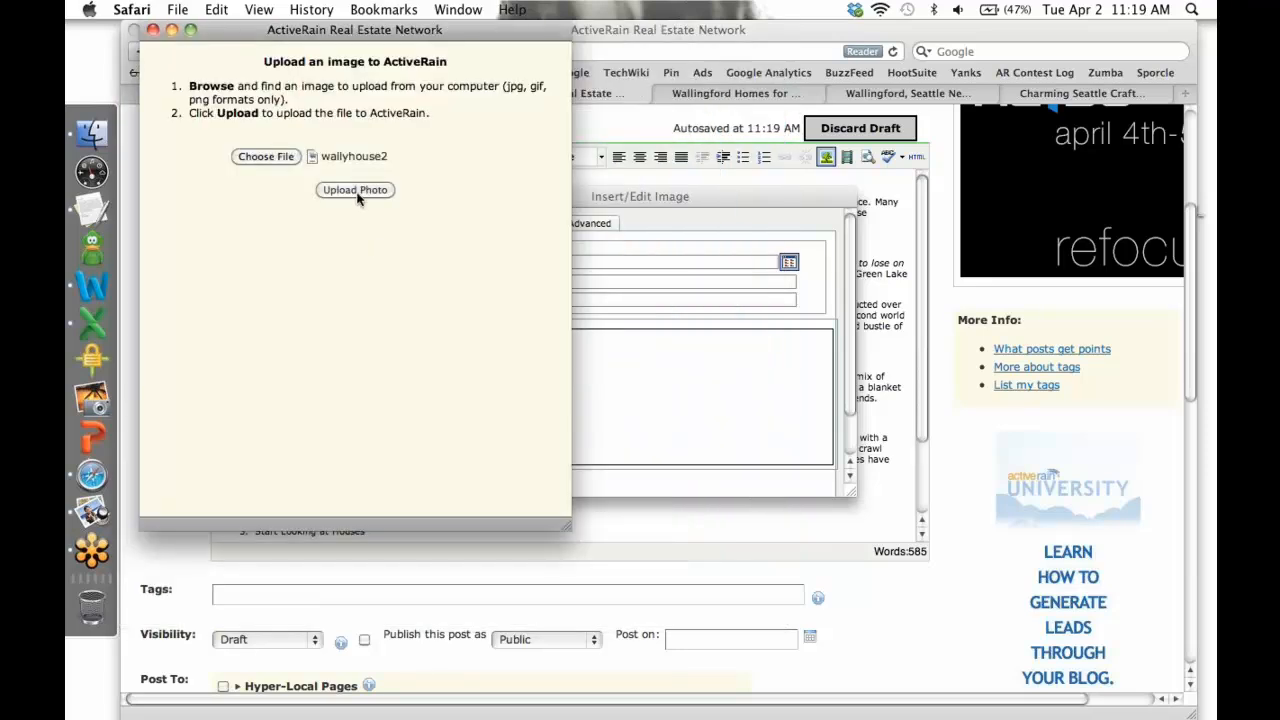
left_click(355, 190)
scroll(603, 330, "down", 2)
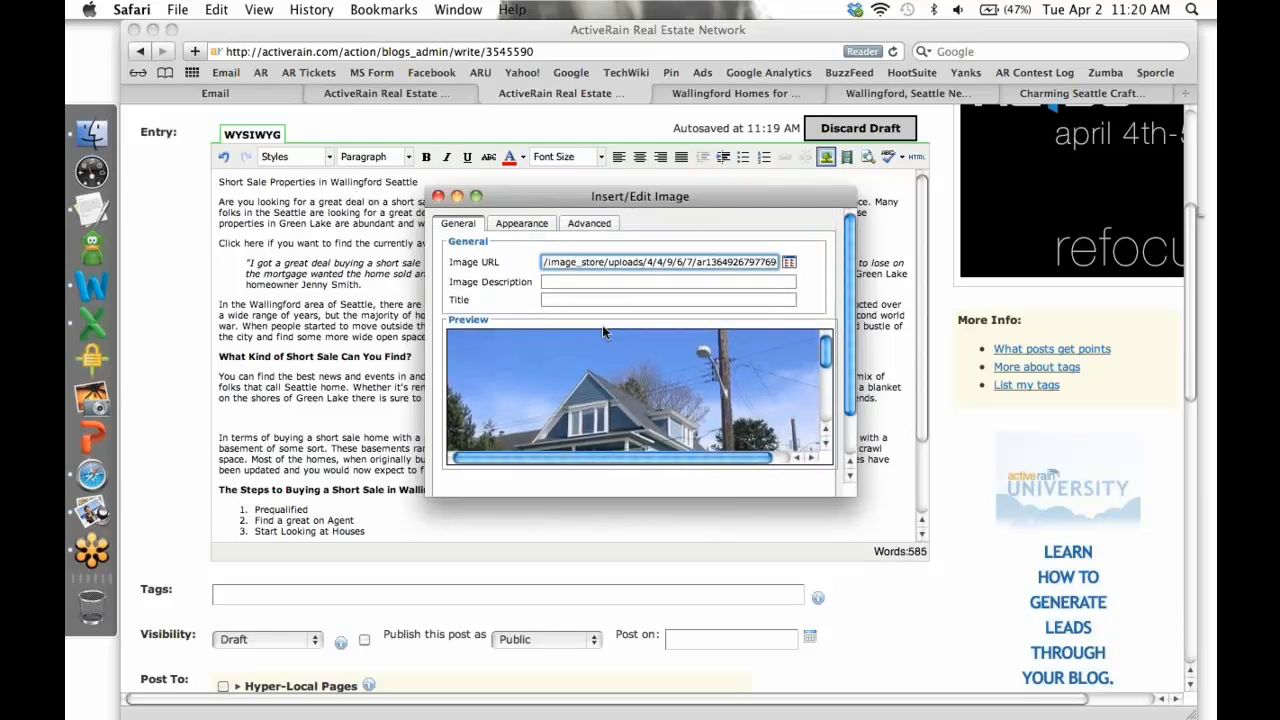
- Insert the house photo with the description "short sale property in wallingford" and the title "wallingford craftsman"
left_click(577, 283)
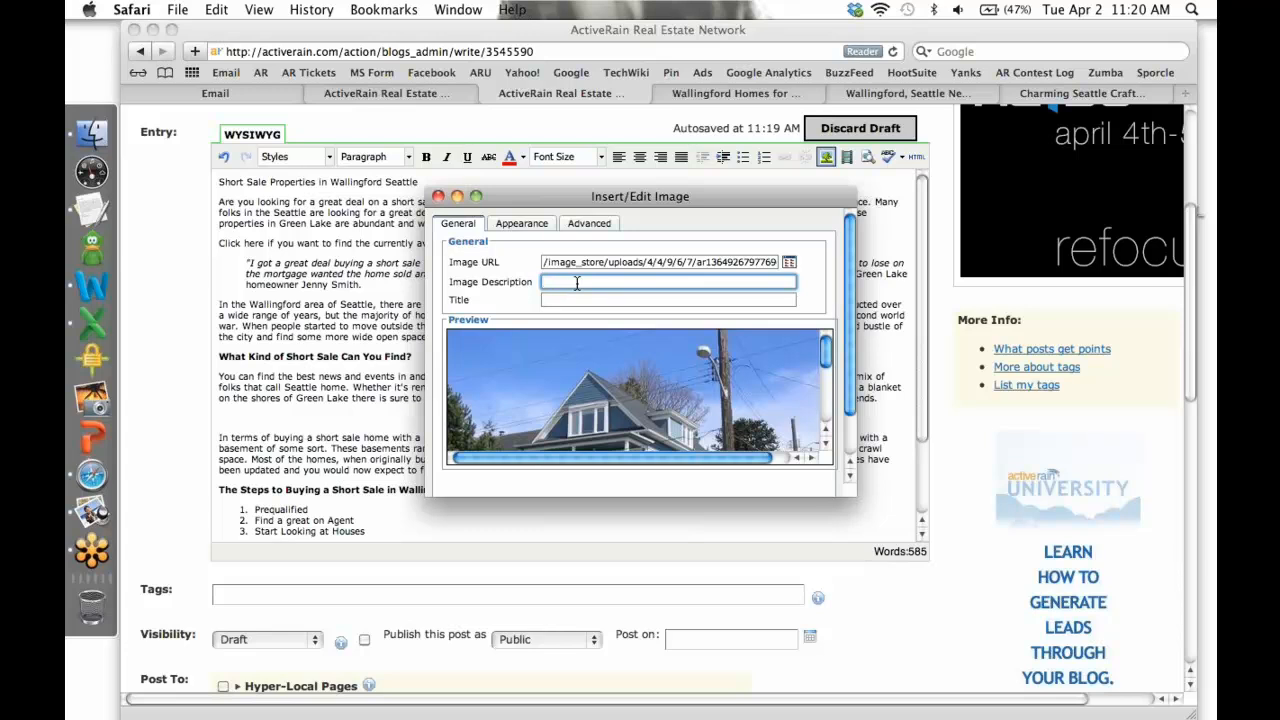
type("short sale property in wallingford")
key("Tab")
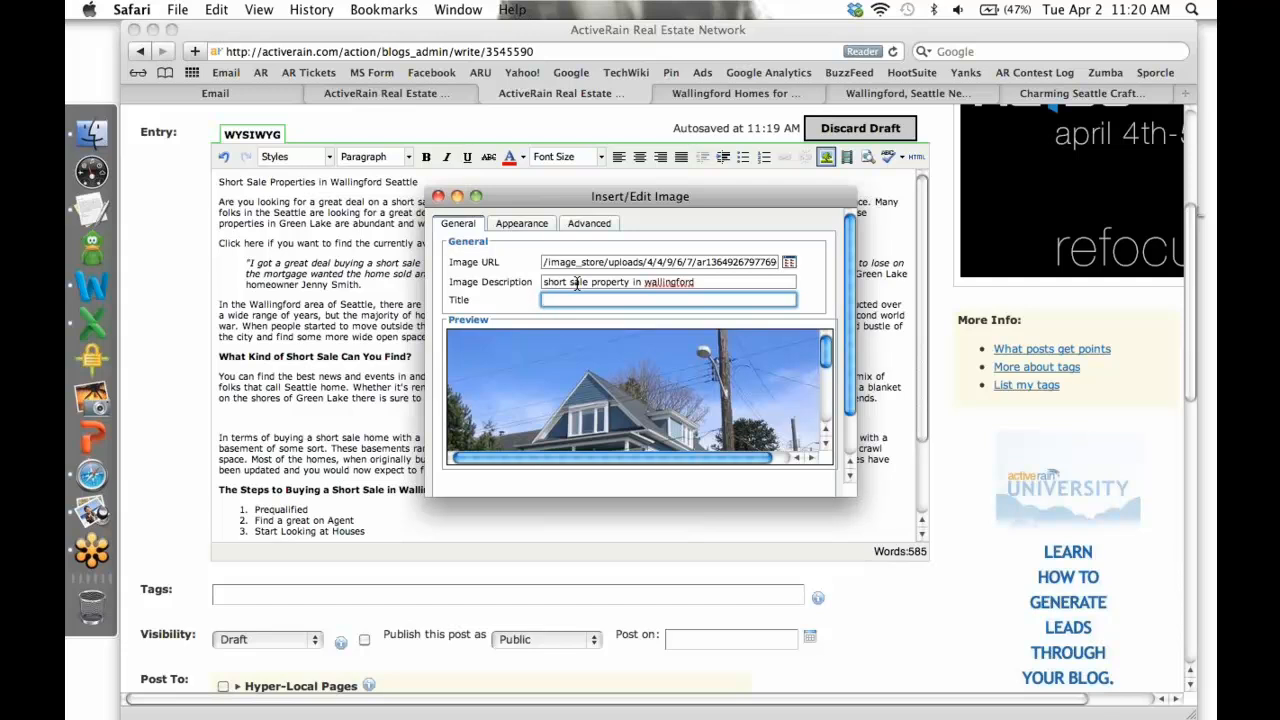
type("wallingford craftsman")
scroll(542, 320, "down", 5)
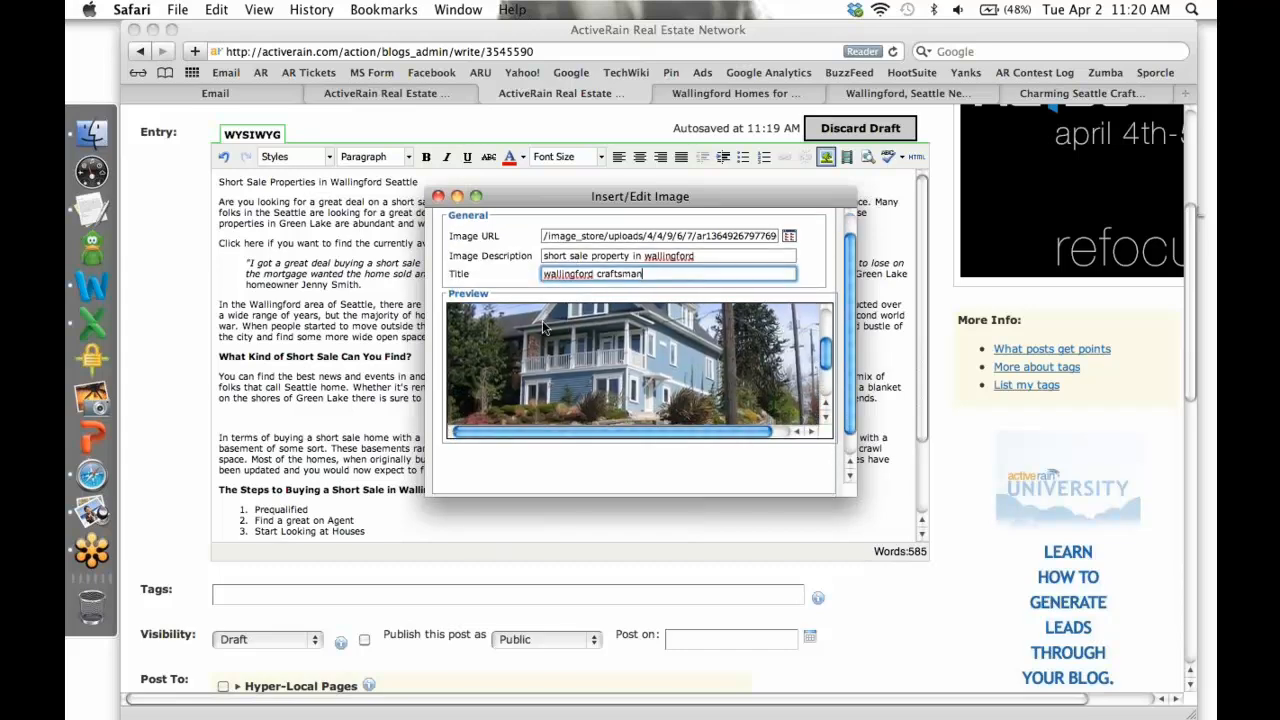
scroll(529, 417, "down", 3)
left_click(488, 478)
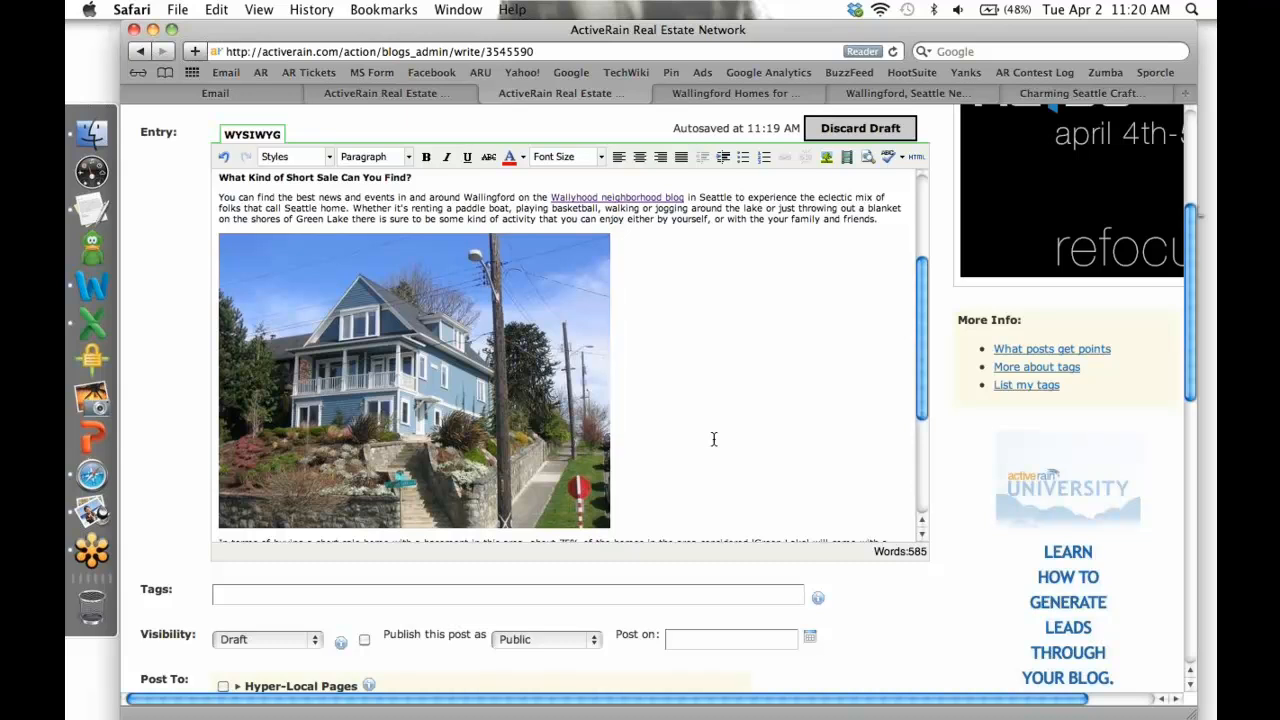
- Reopen the inserted house photo's image settings and set its width to 300 px with proportions constrained
left_click(580, 407)
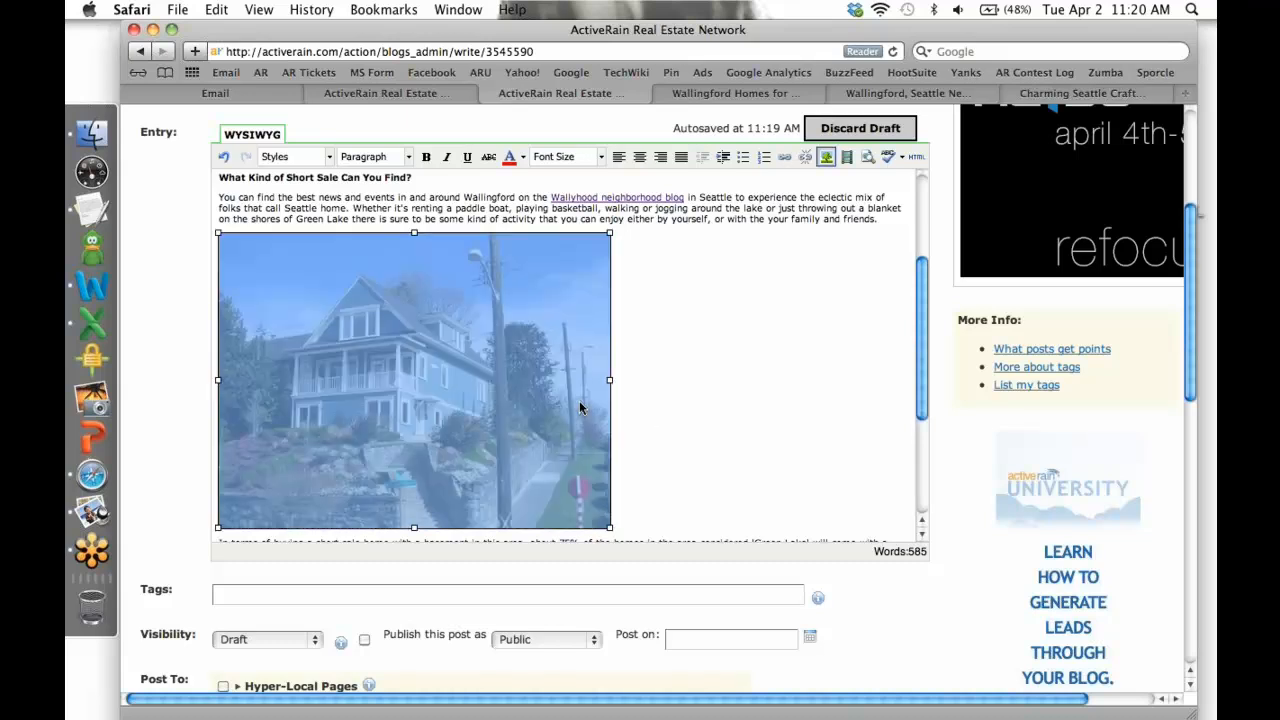
left_click(826, 157)
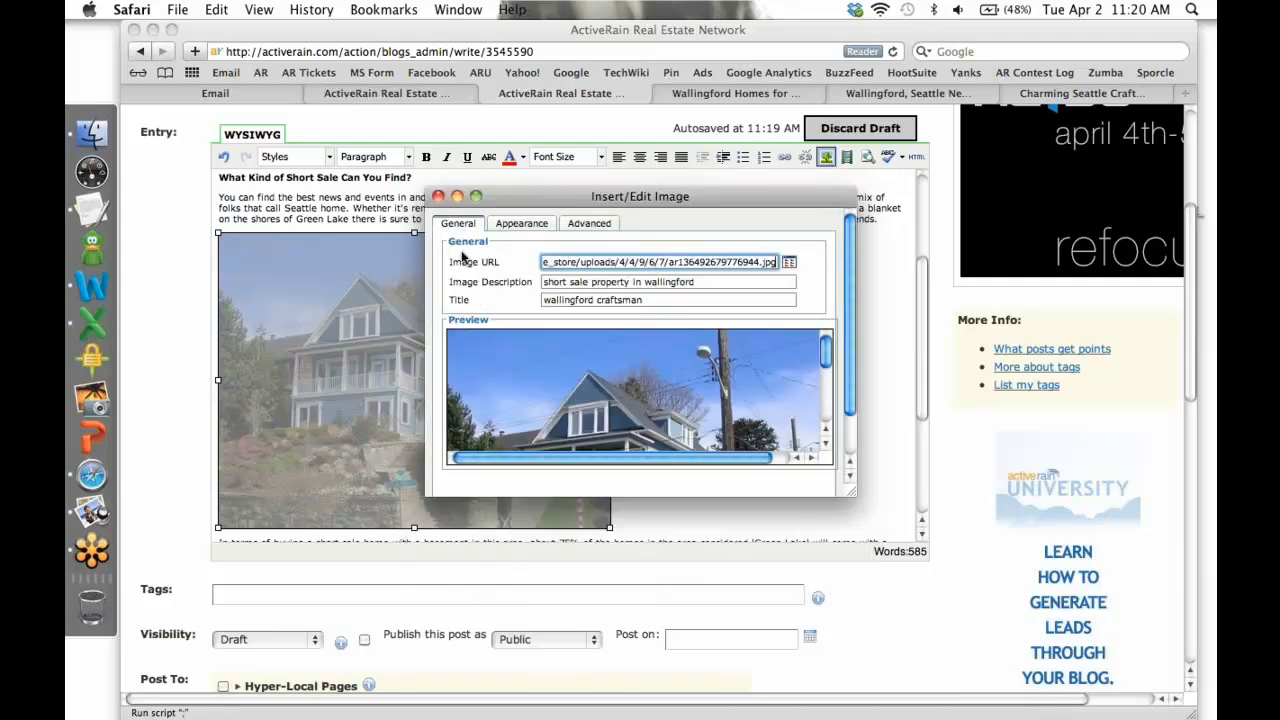
left_click(519, 227)
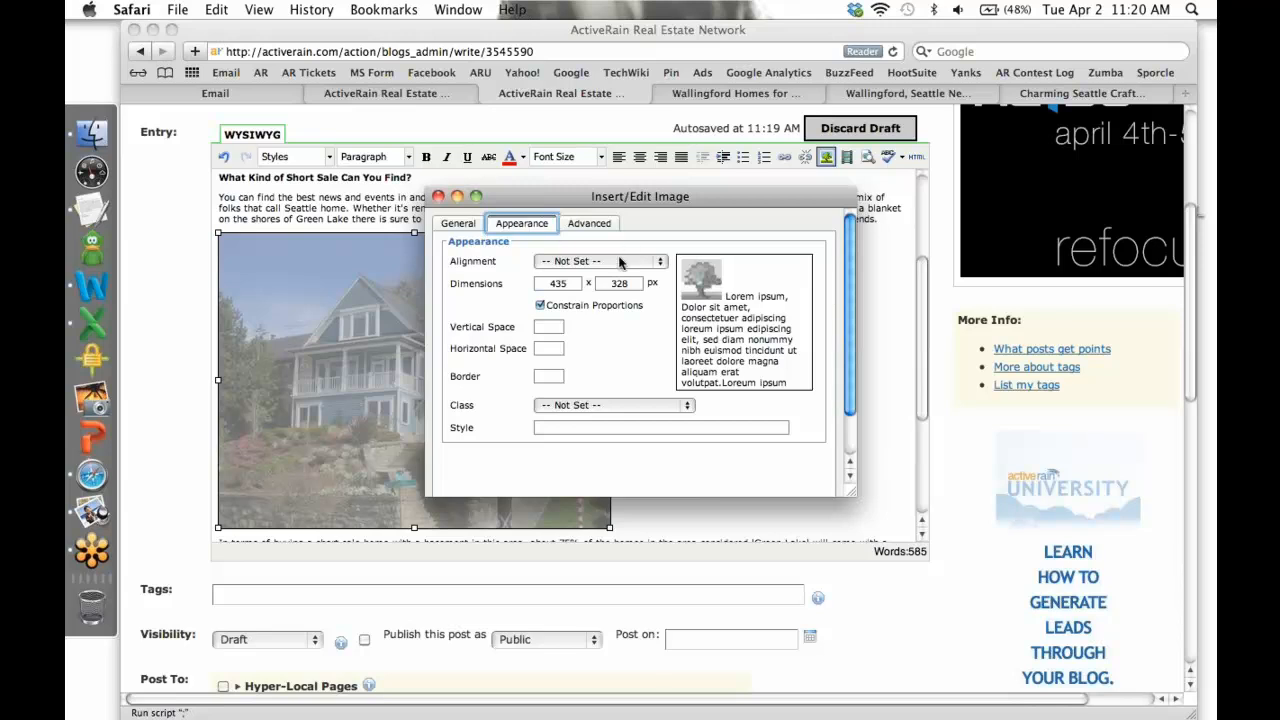
left_click(570, 283)
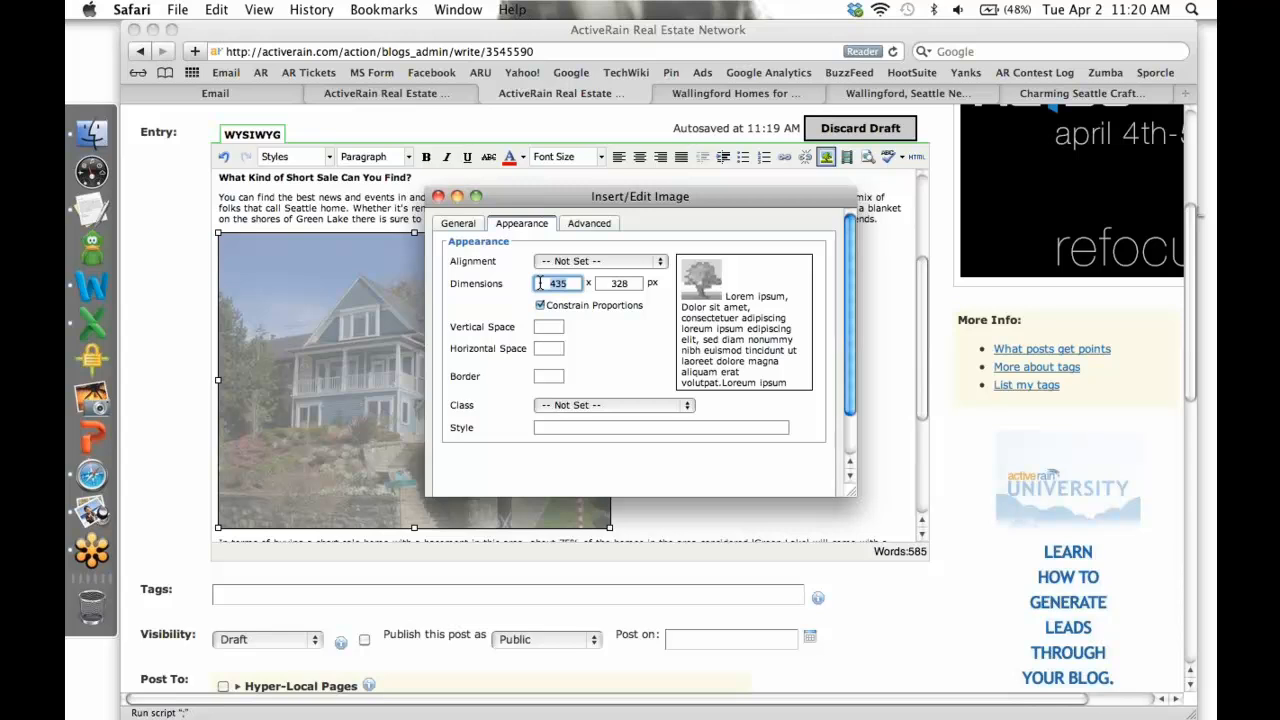
type("300")
left_click(640, 343)
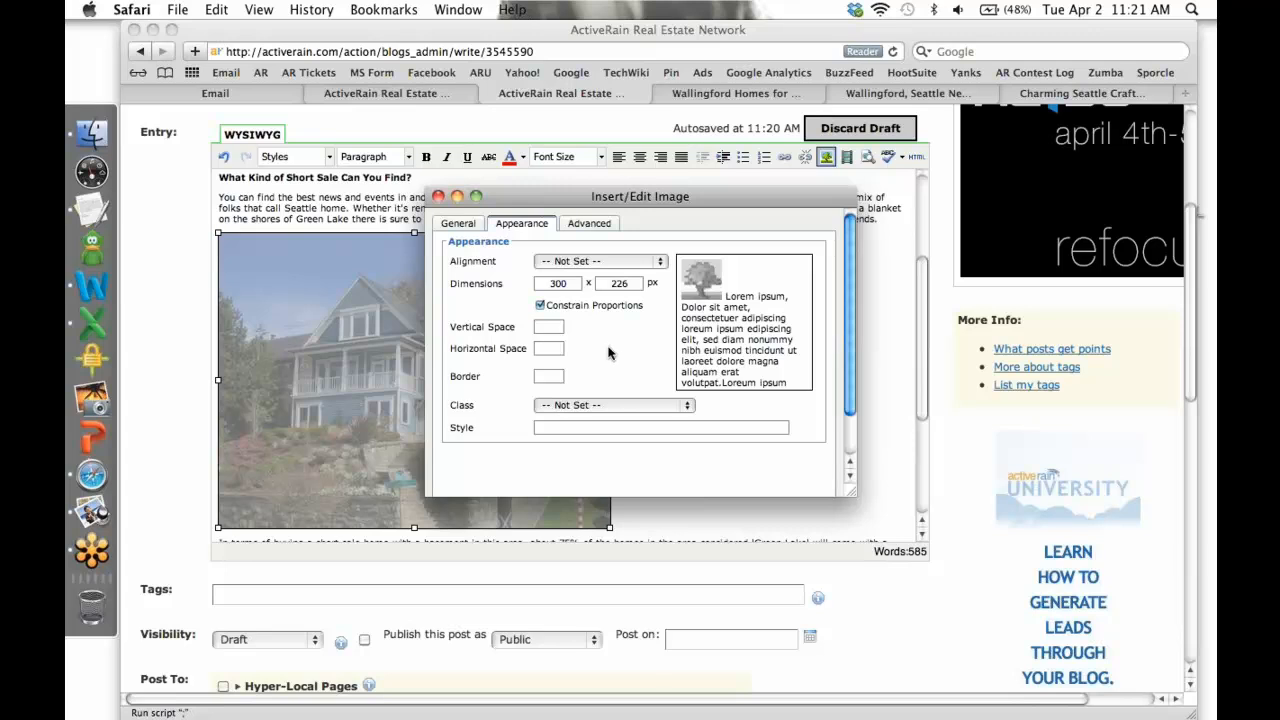
- Try border widths of 4 and 11 on the house photo
left_click(549, 377)
type("4")
left_click(650, 360)
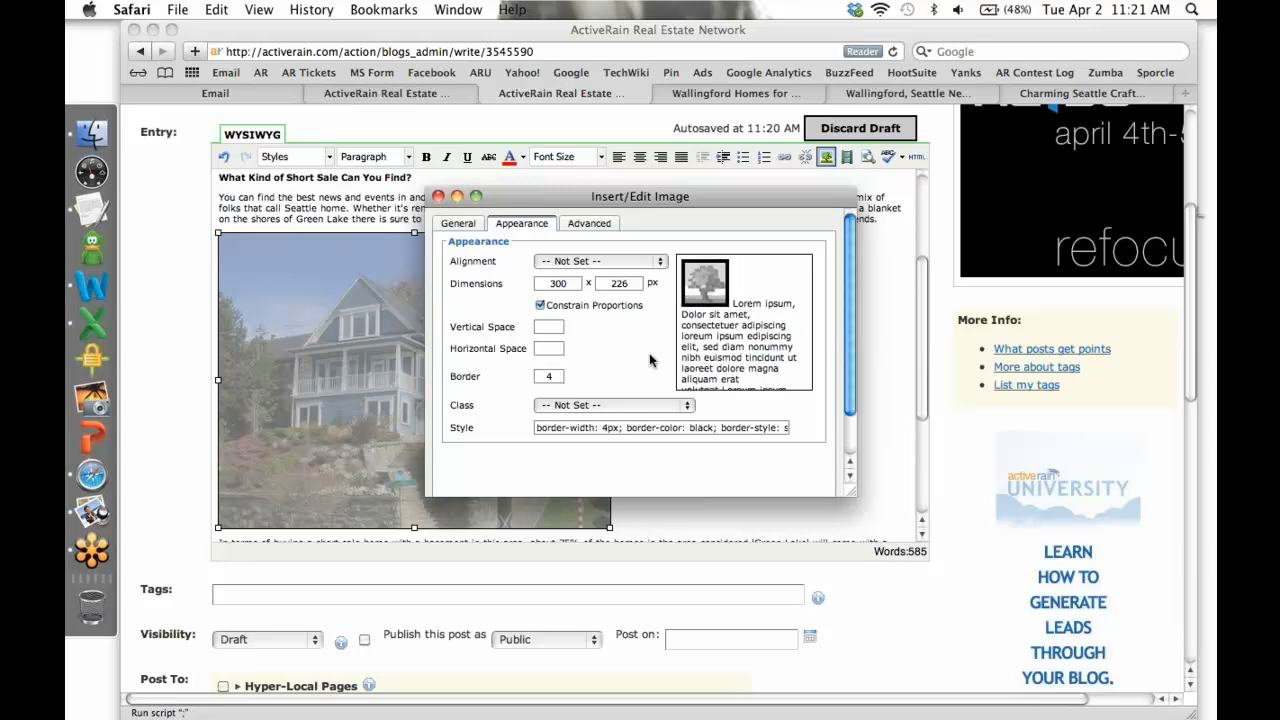
left_click(554, 378)
key("BackSpace")
type("11")
left_click(616, 370)
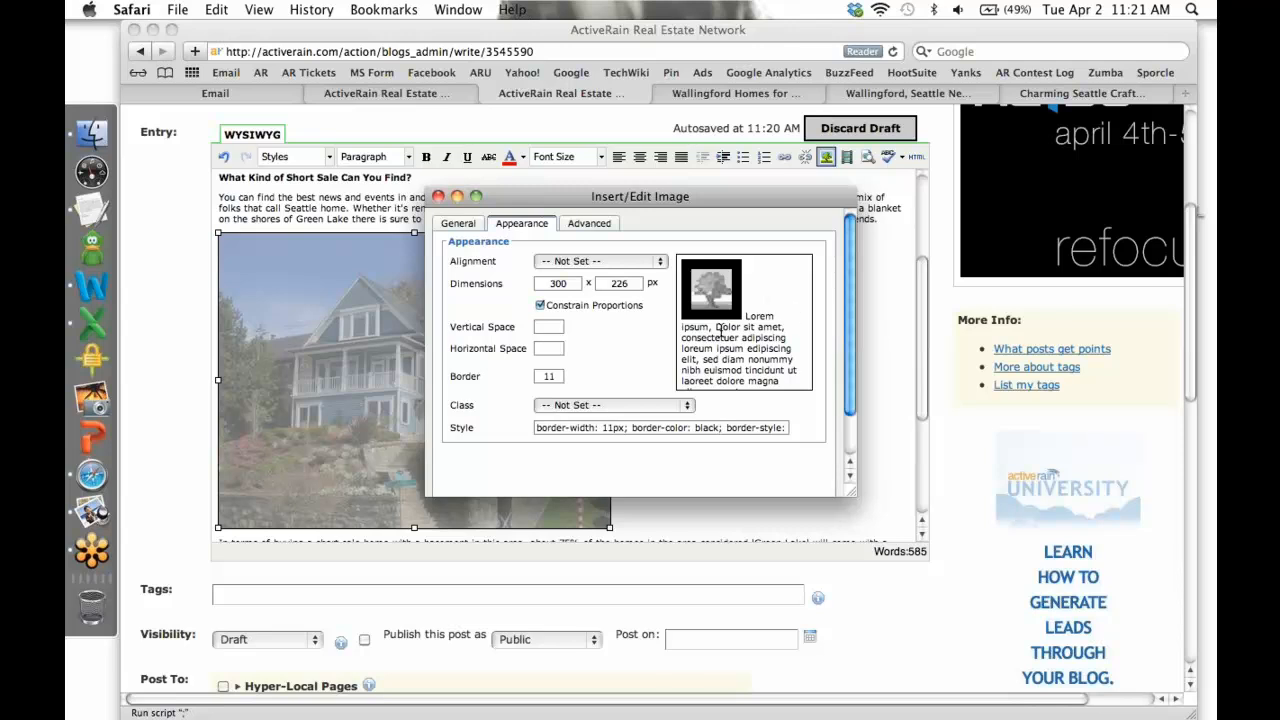
- Set the house photo's border to 5 and apply the updated image settings
left_click(550, 376)
key("BackSpace")
key("BackSpace")
type("5")
left_click(607, 378)
scroll(607, 378, "down", 3)
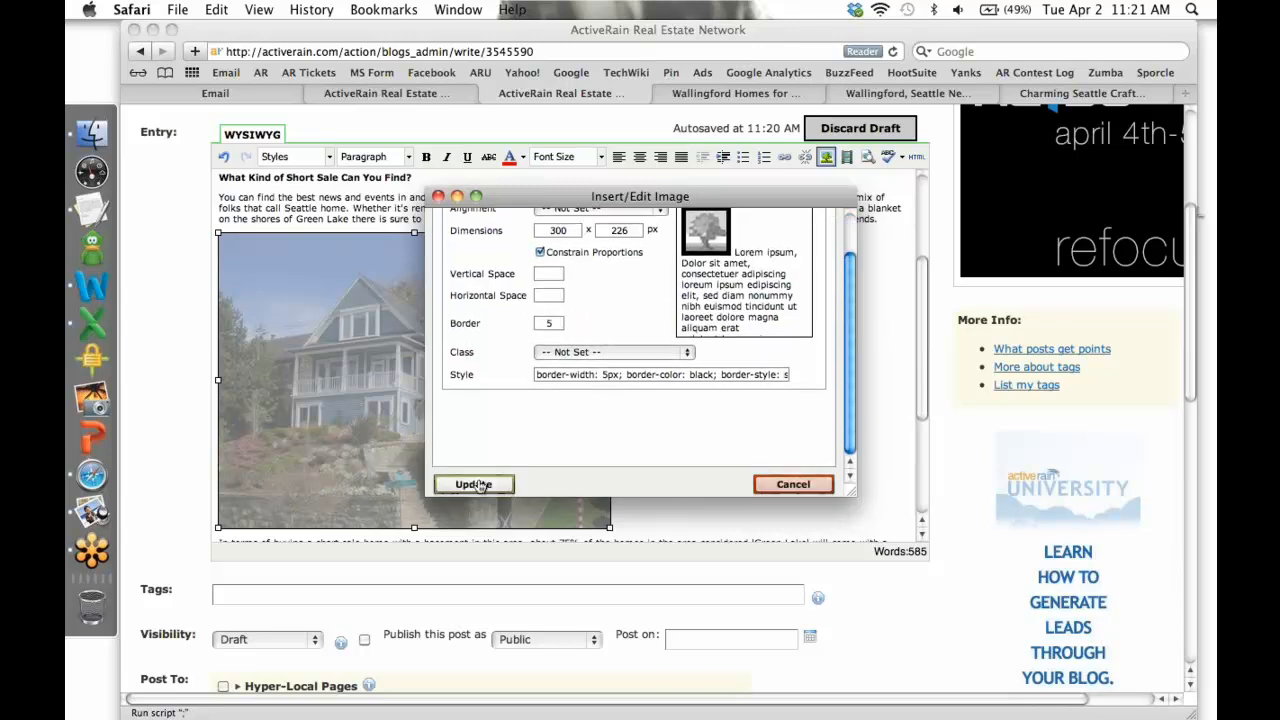
left_click(471, 483)
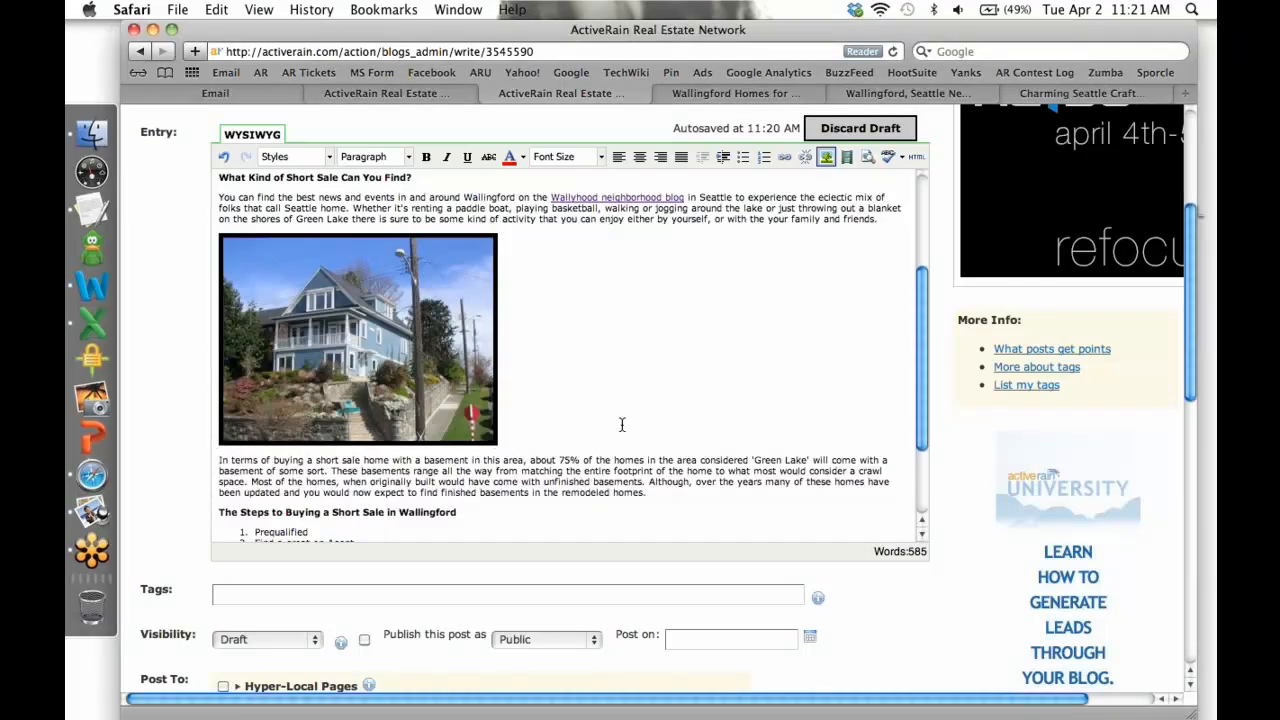
- Center the house photo in the post
left_click(447, 360)
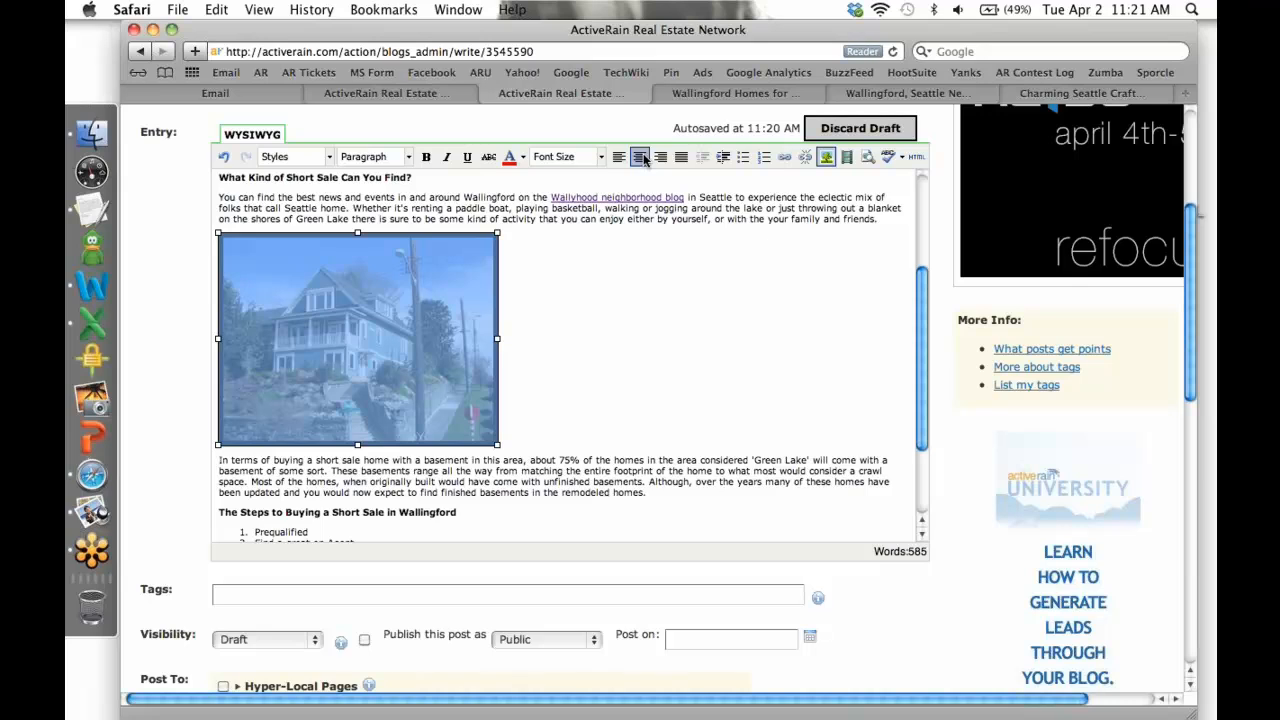
left_click(641, 158)
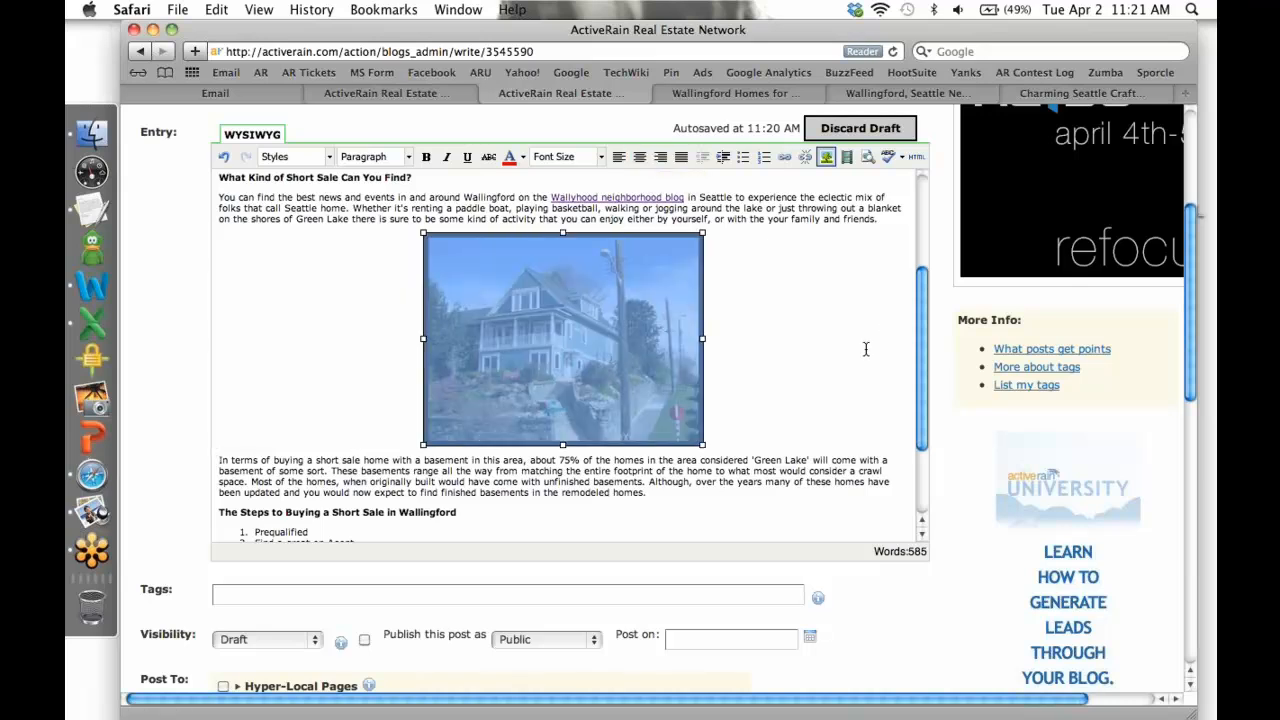
left_click(866, 348)
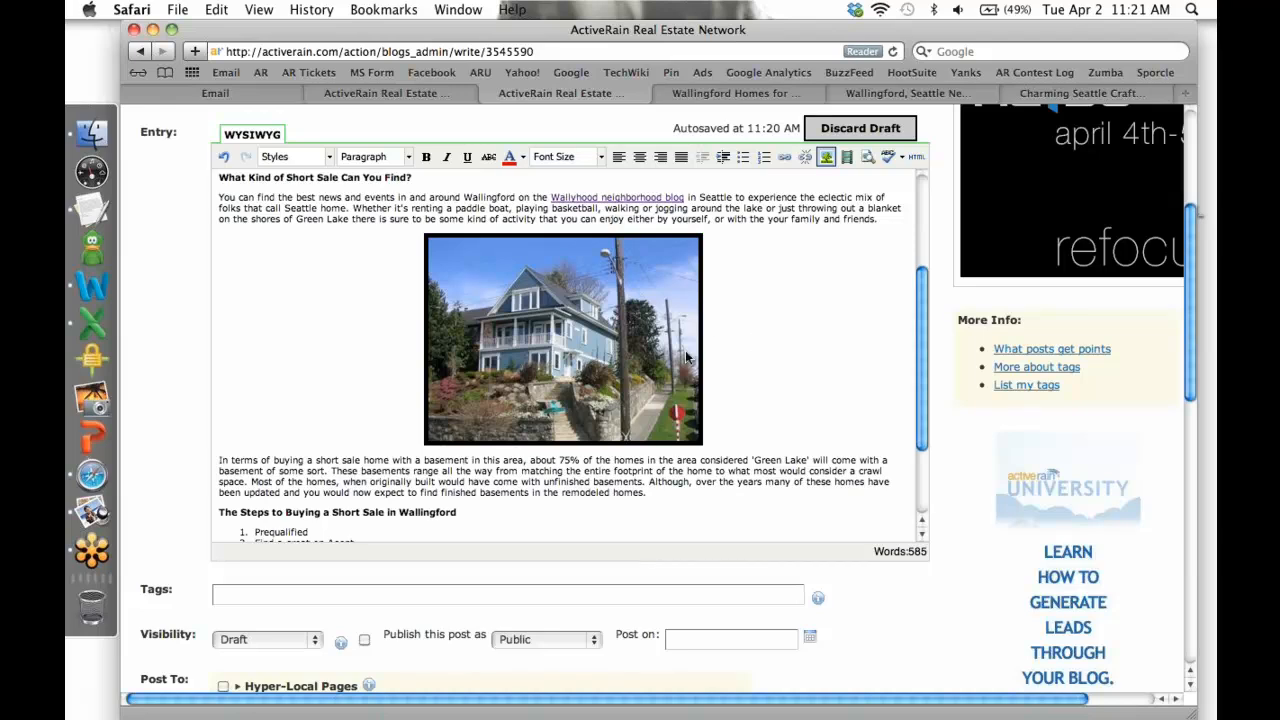
- Open the first home in the Wallingford listings, copy its web address, and return to the ActiveRain draft
left_click(692, 96)
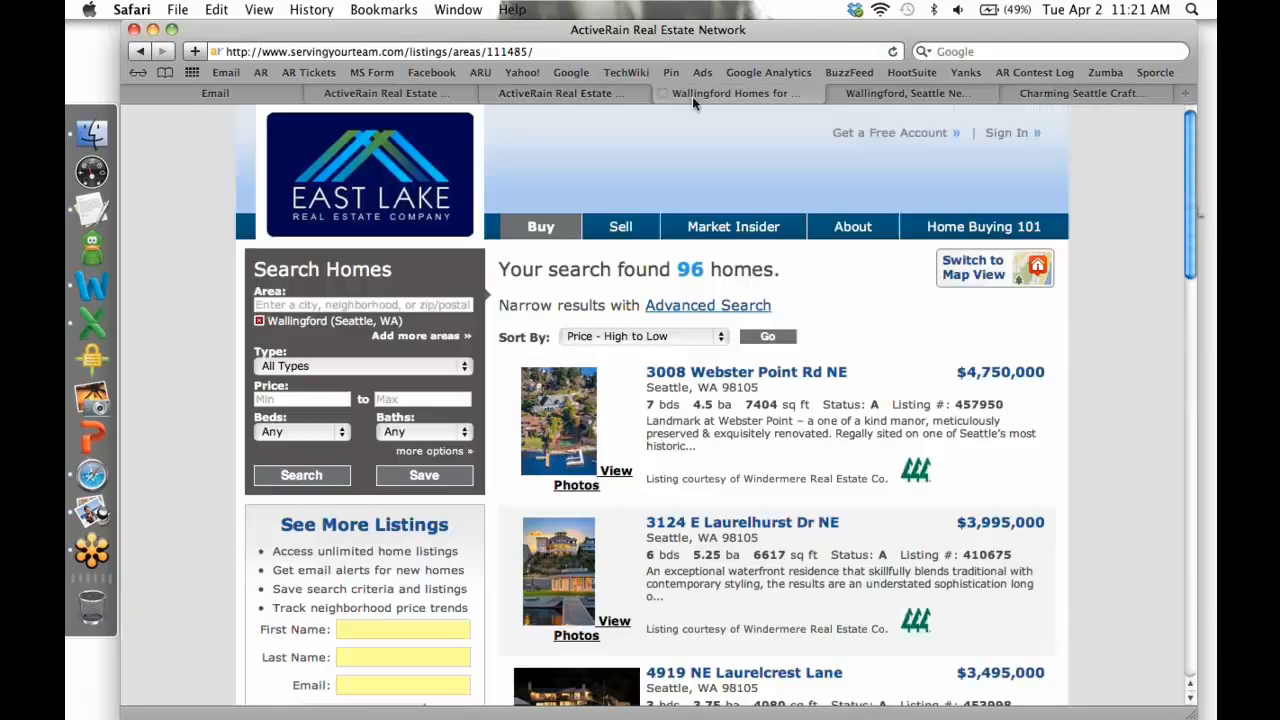
scroll(754, 482, "down", 5)
scroll(754, 482, "up", 5)
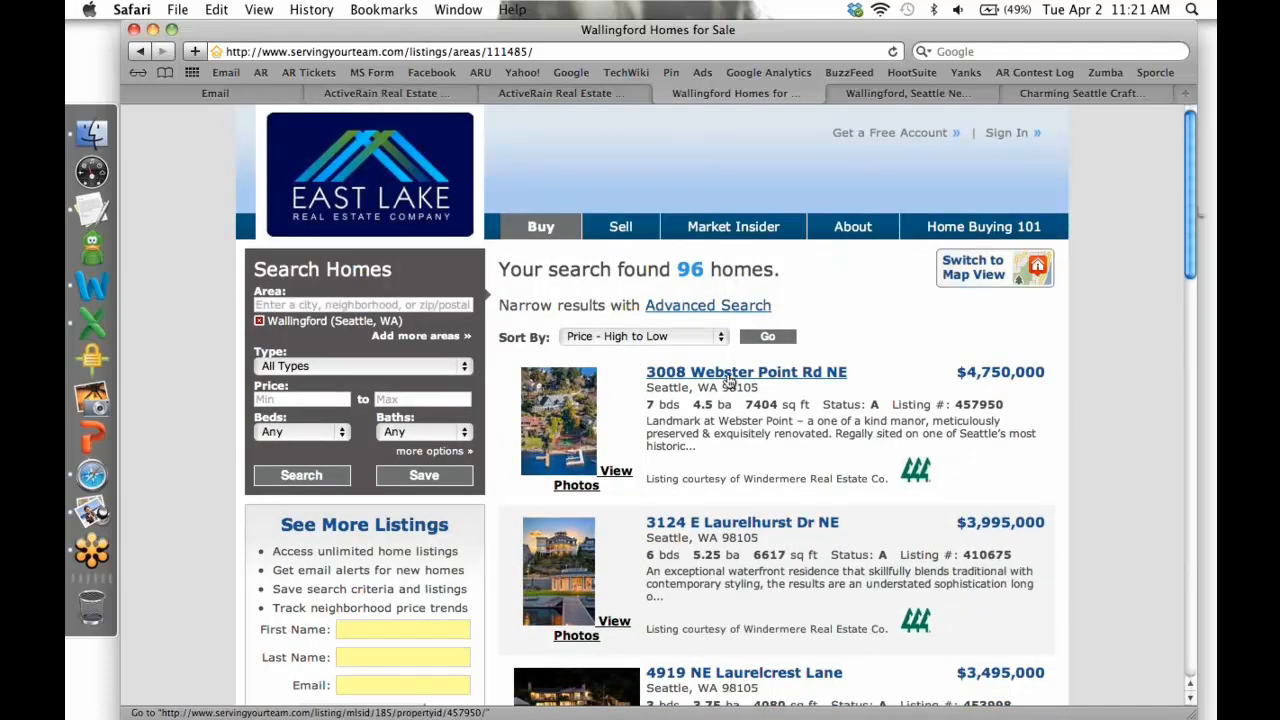
left_click(728, 374)
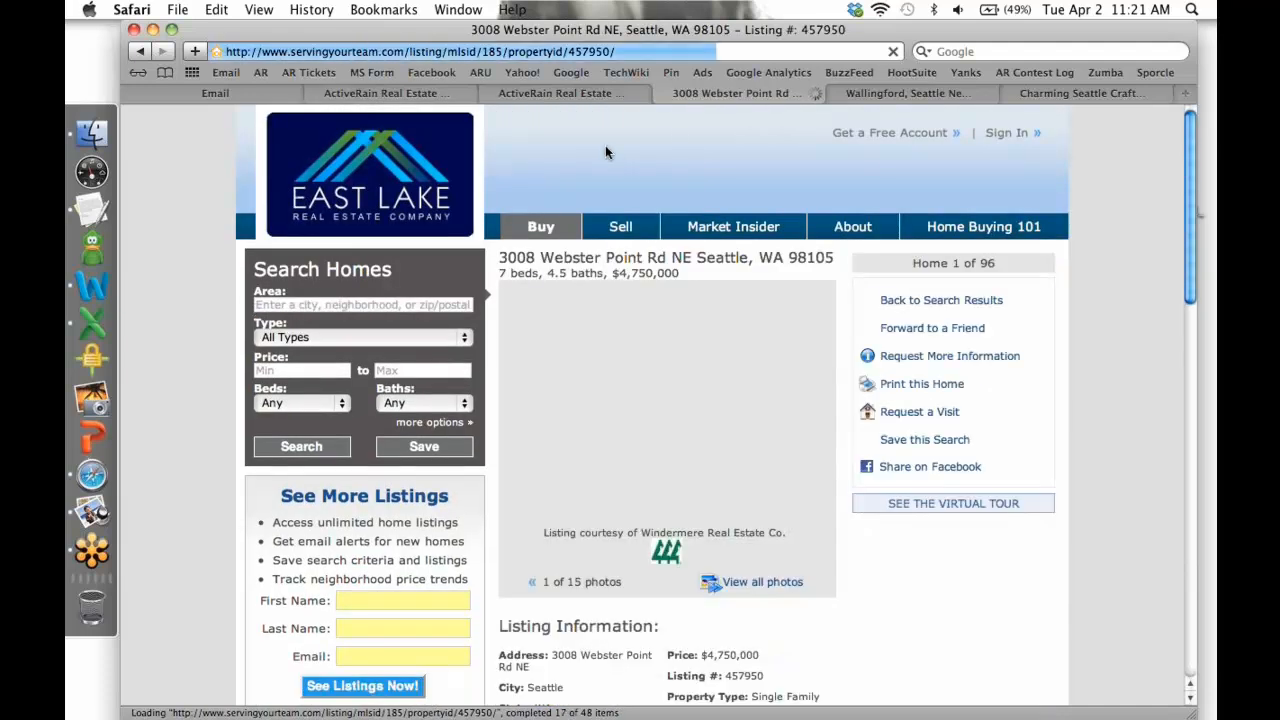
left_click(515, 52)
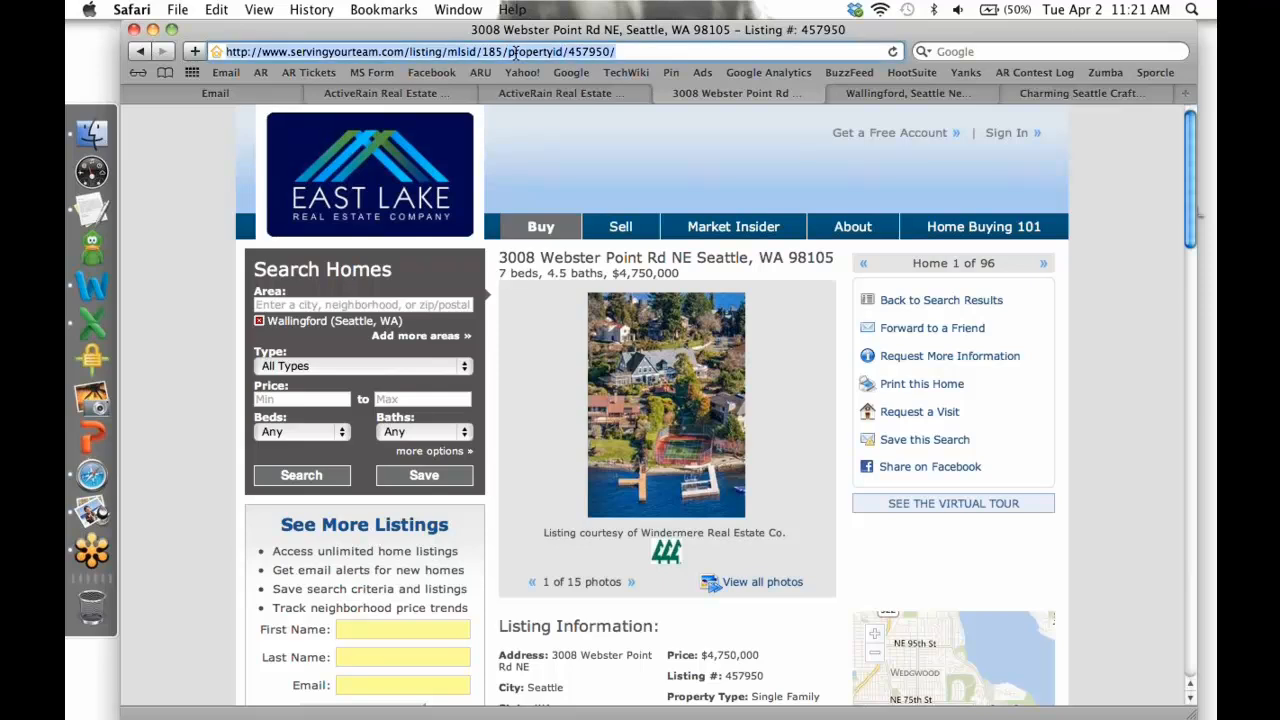
left_click(580, 95)
- Link the house photo to the copied listing address, opening in the same window, with the title "wallingford craftsman"
left_click(595, 310)
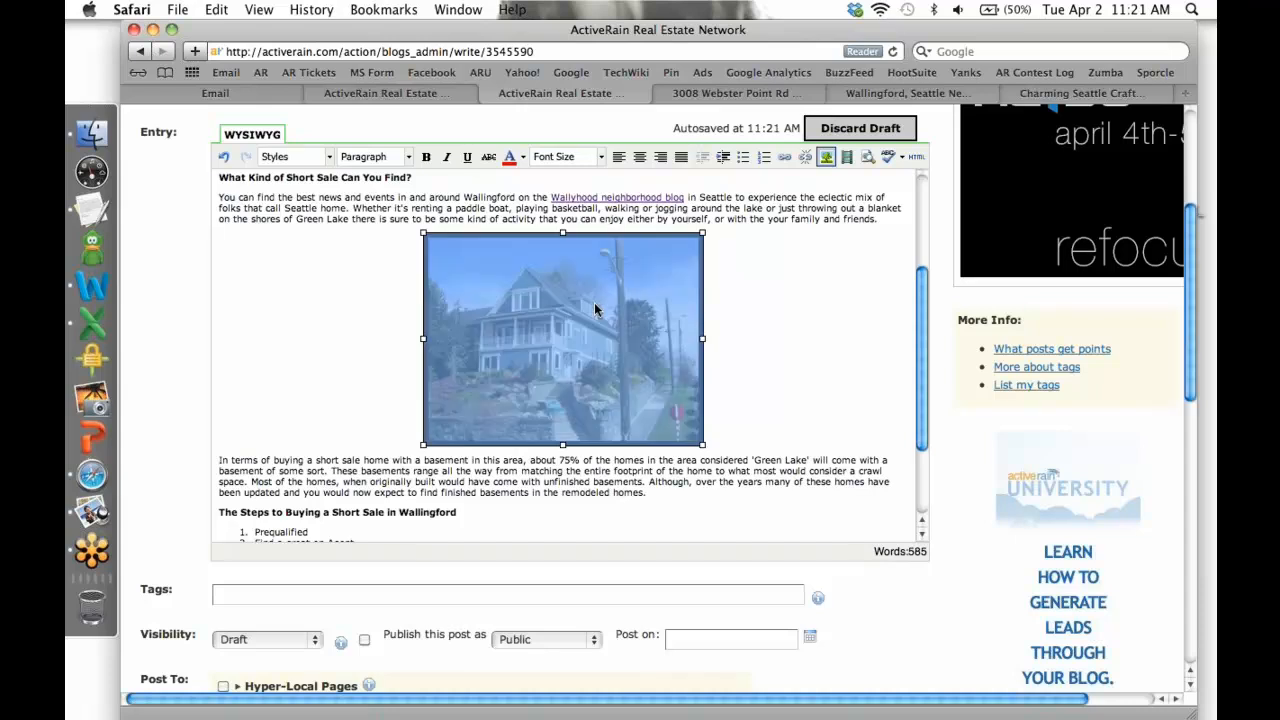
left_click(785, 157)
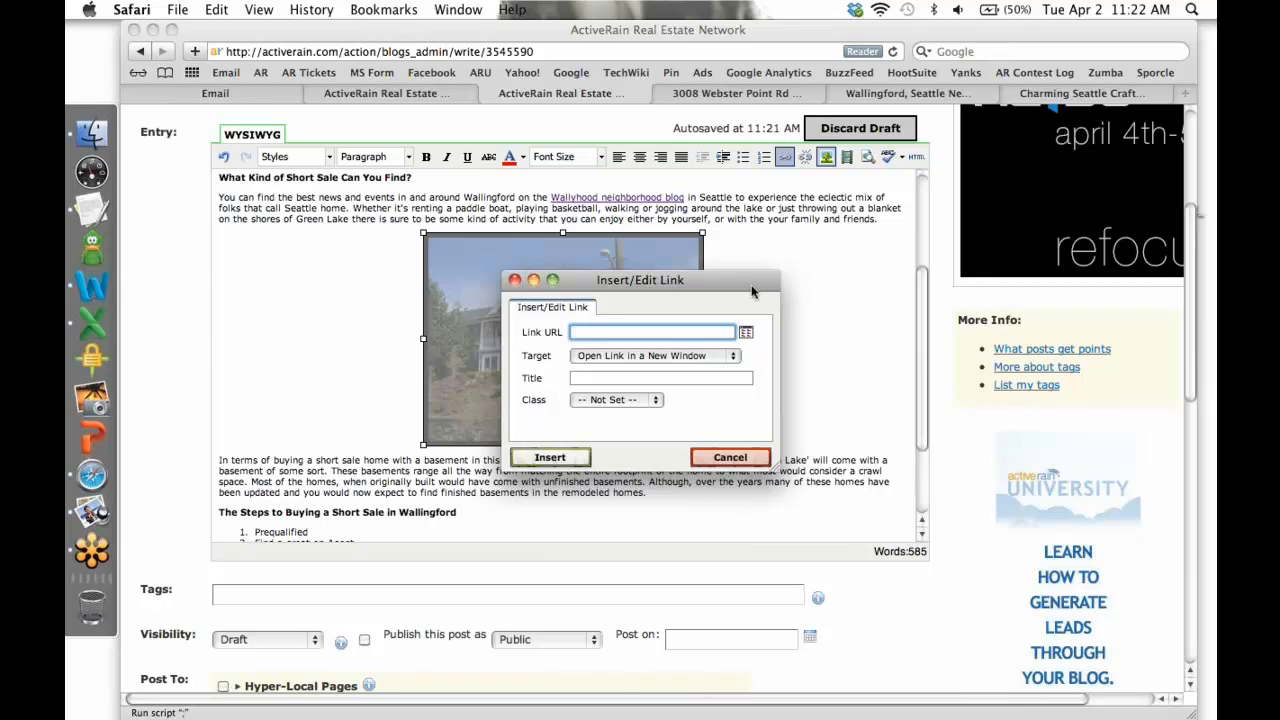
key("super+v")
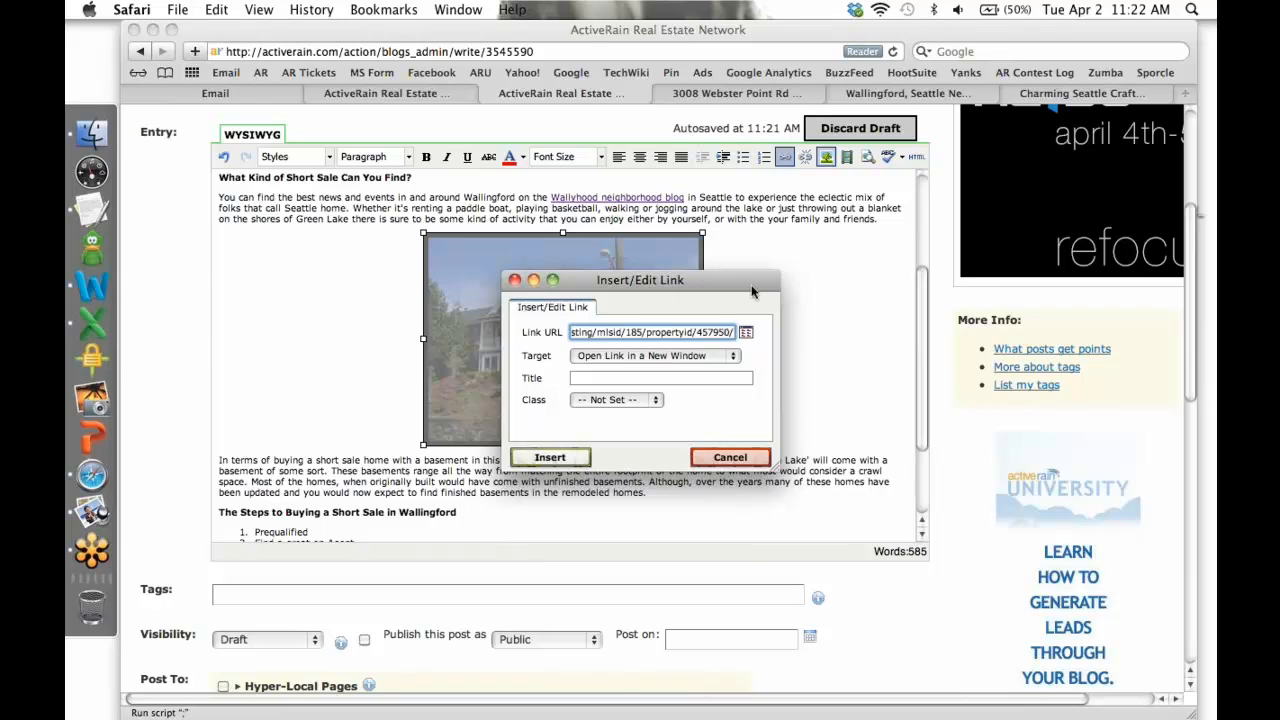
left_click(711, 358)
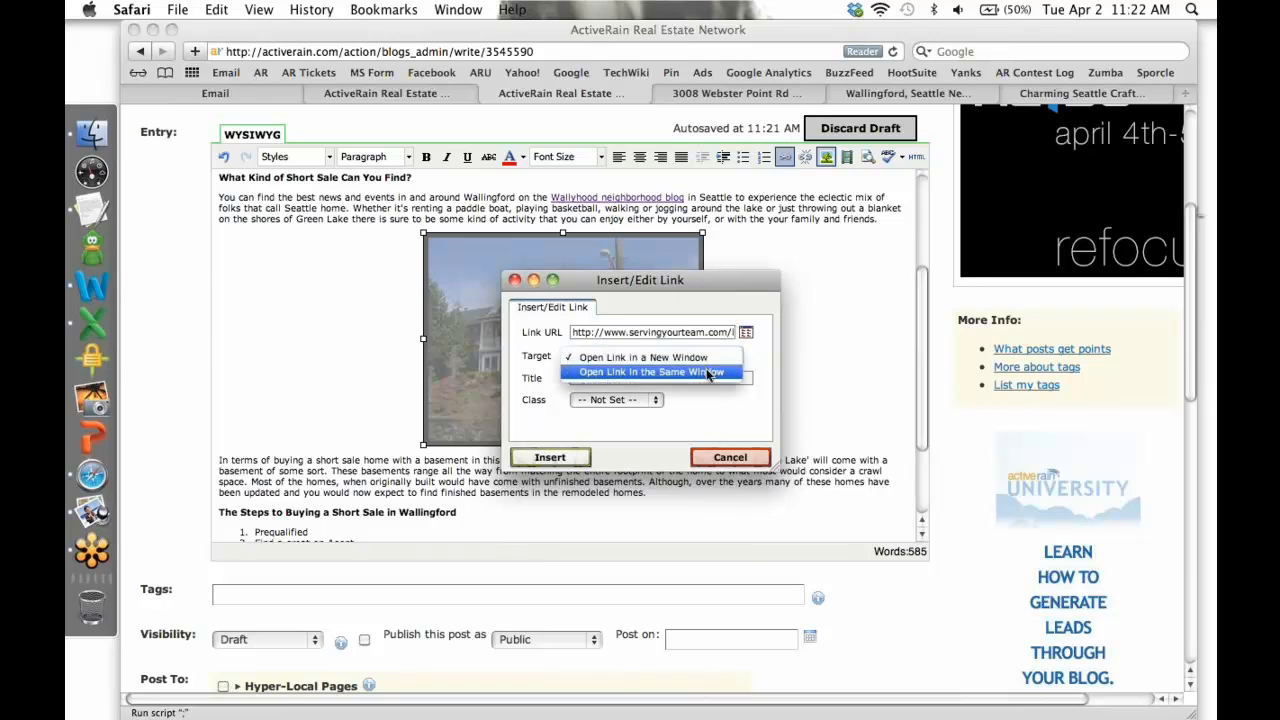
left_click(708, 373)
left_click(688, 378)
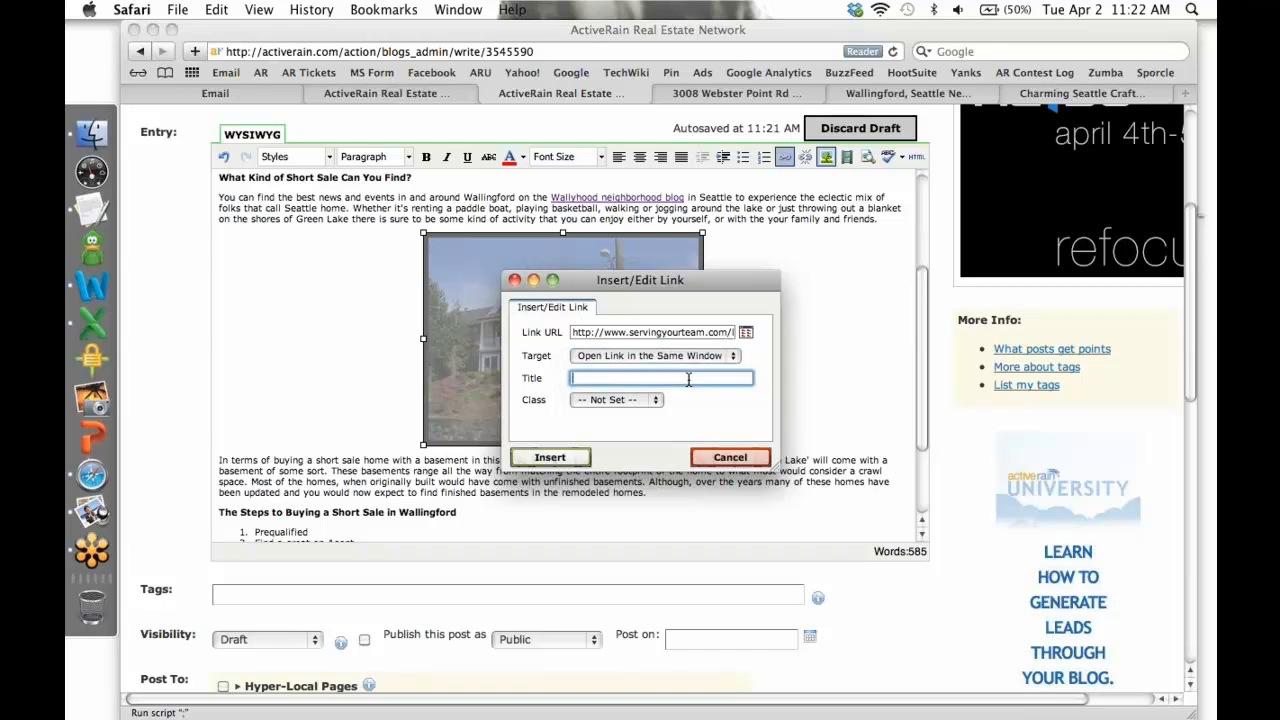
type("wallingford craftsman")
left_click(575, 466)
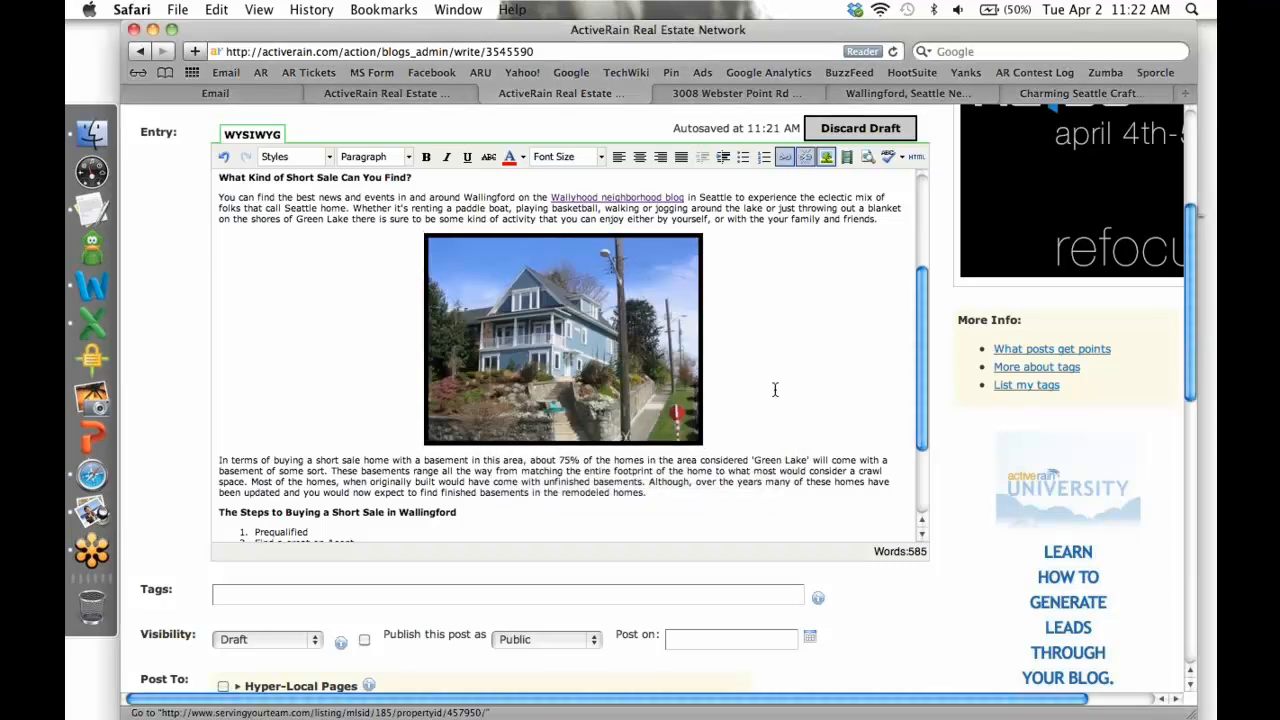
- Review the listing page that the house photo links to, and return to the ActiveRain draft
left_click(748, 94)
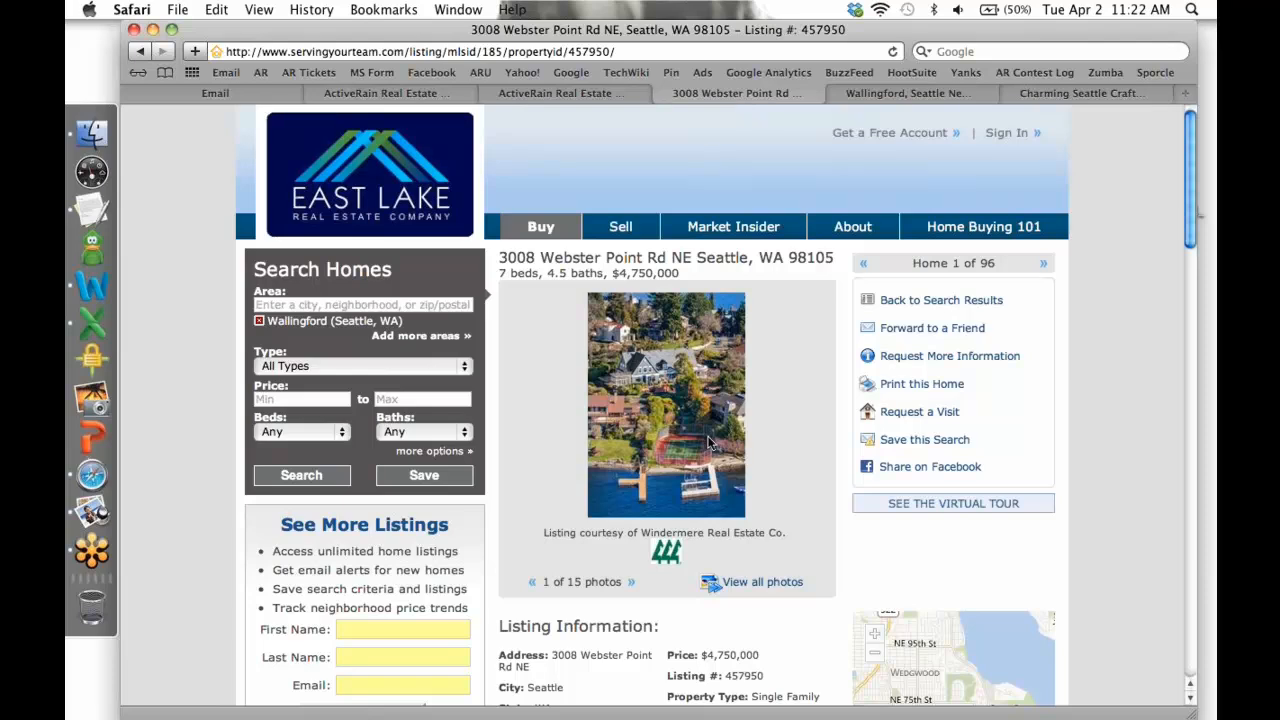
scroll(709, 443, "down", 5)
scroll(709, 443, "up", 5)
left_click(524, 93)
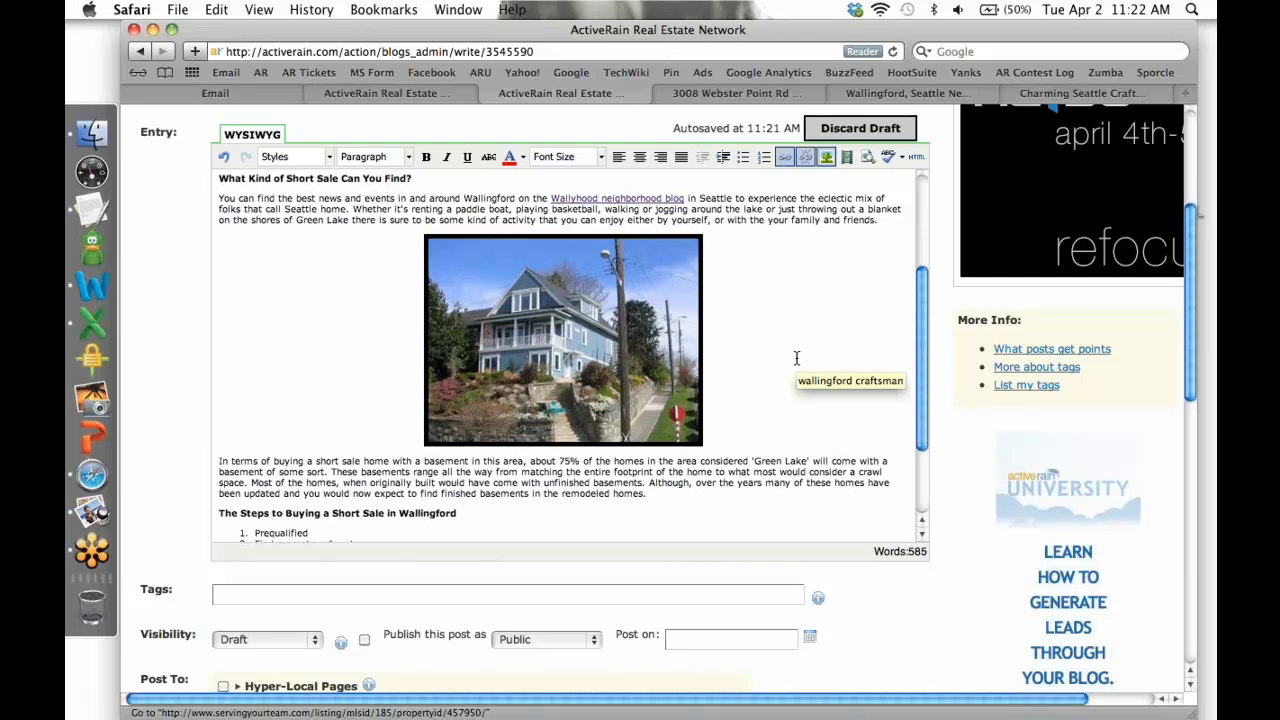
- Upload the image "wallyhouse 1" from the Desktop for insertion at the end of the post's opening heading line
scroll(796, 357, "up", 3)
scroll(796, 357, "up", 5)
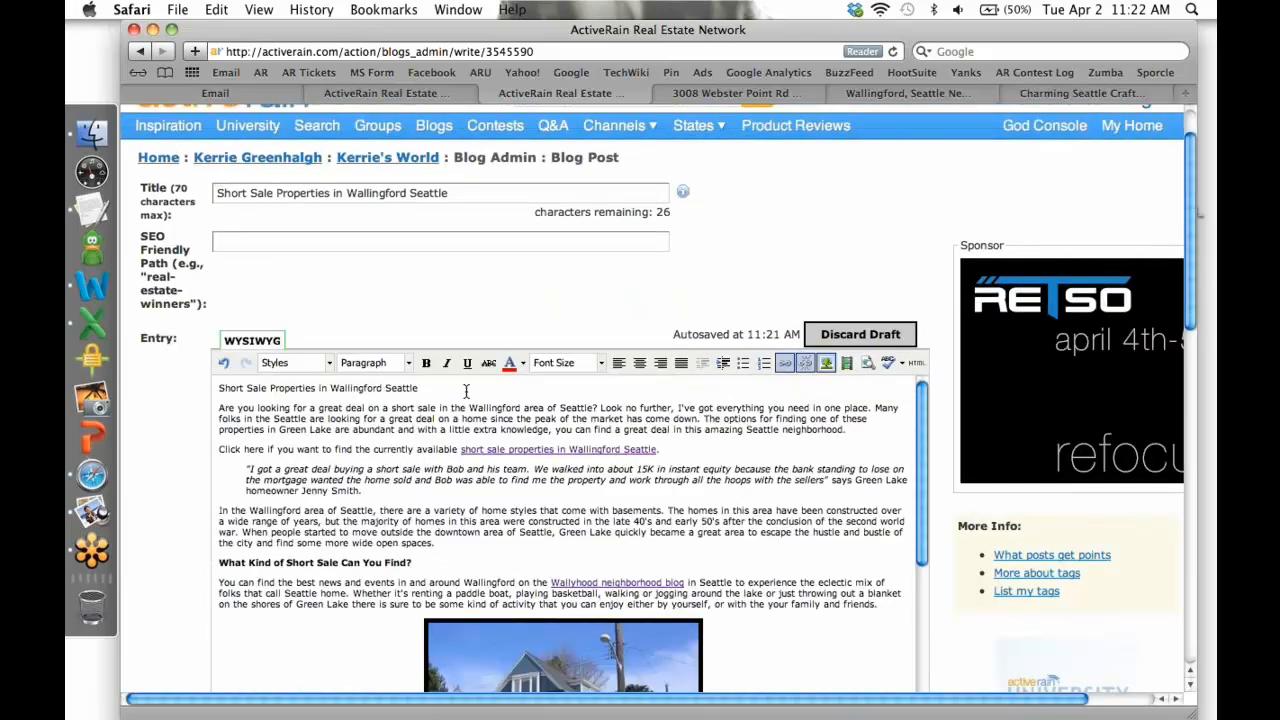
left_click(466, 390)
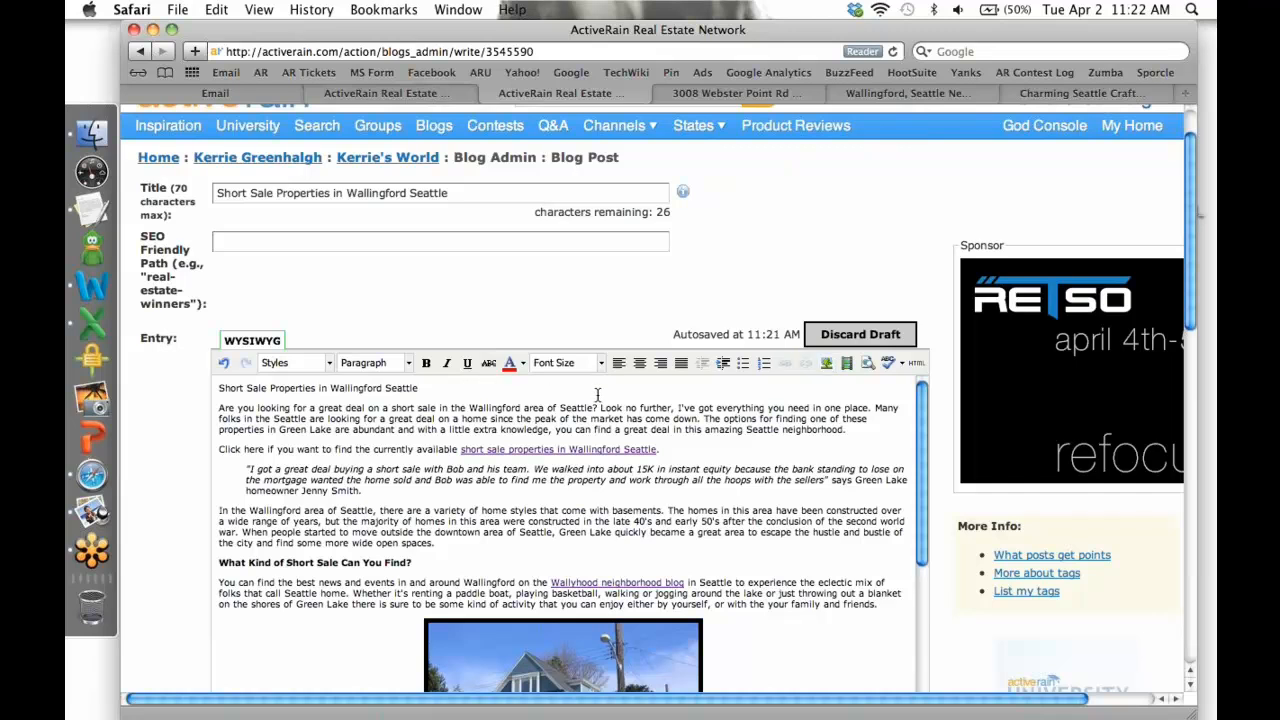
left_click(827, 363)
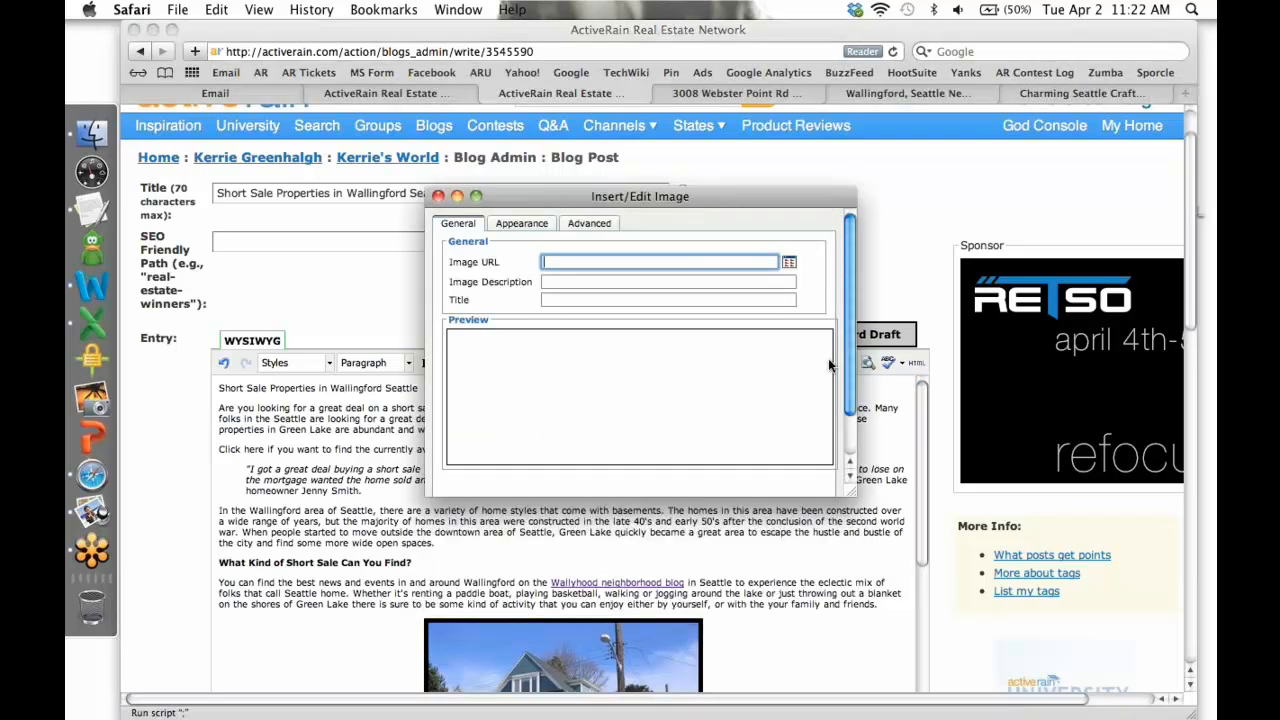
left_click(789, 262)
left_click(266, 157)
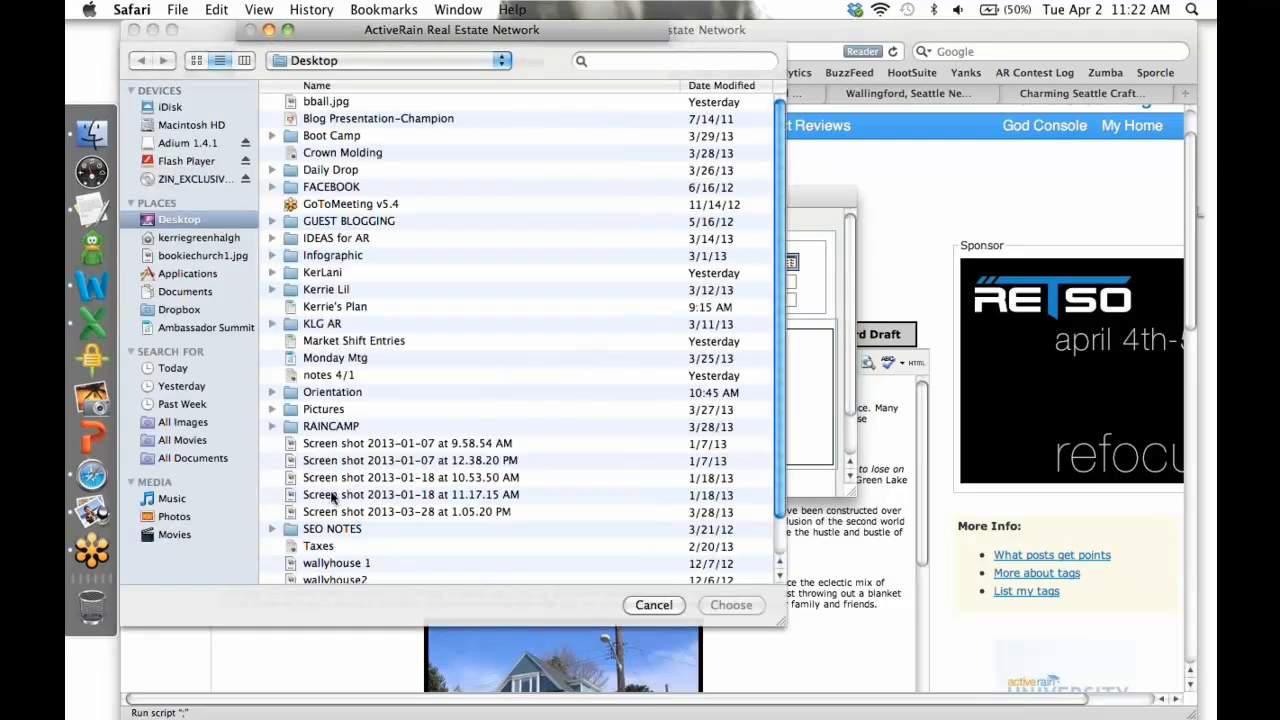
double_click(340, 564)
left_click(354, 190)
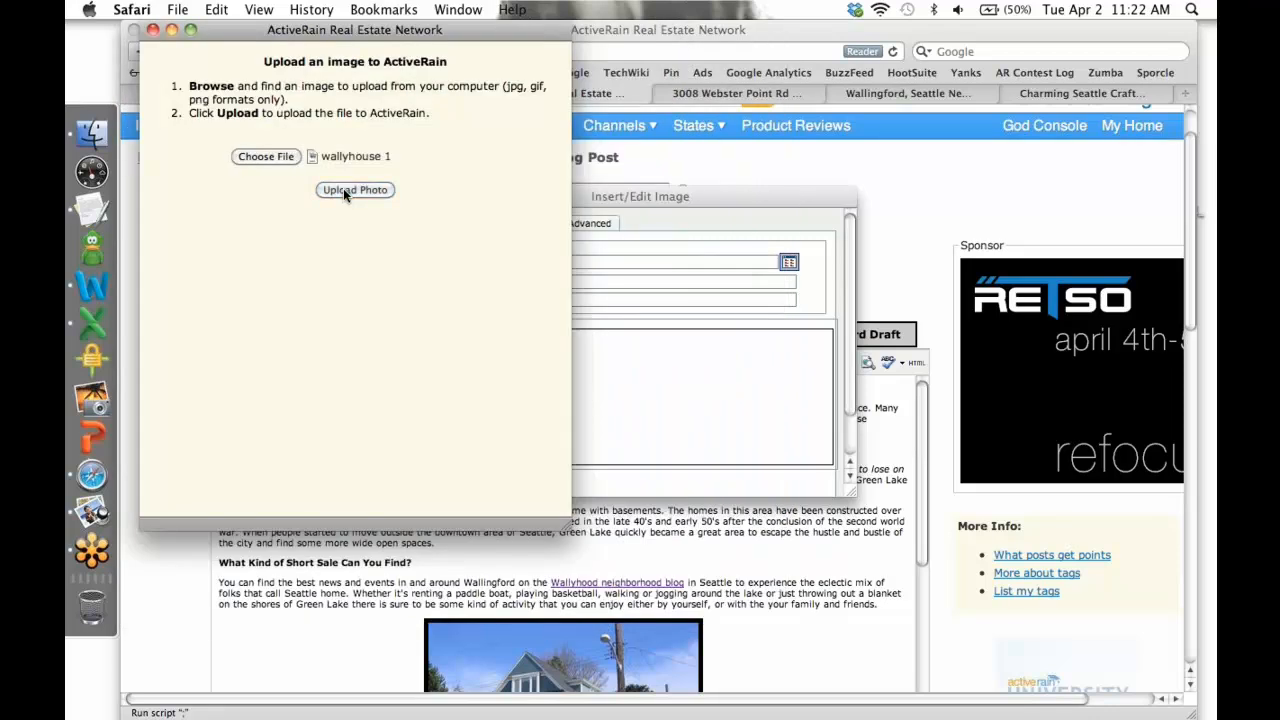
scroll(658, 343, "down", 5)
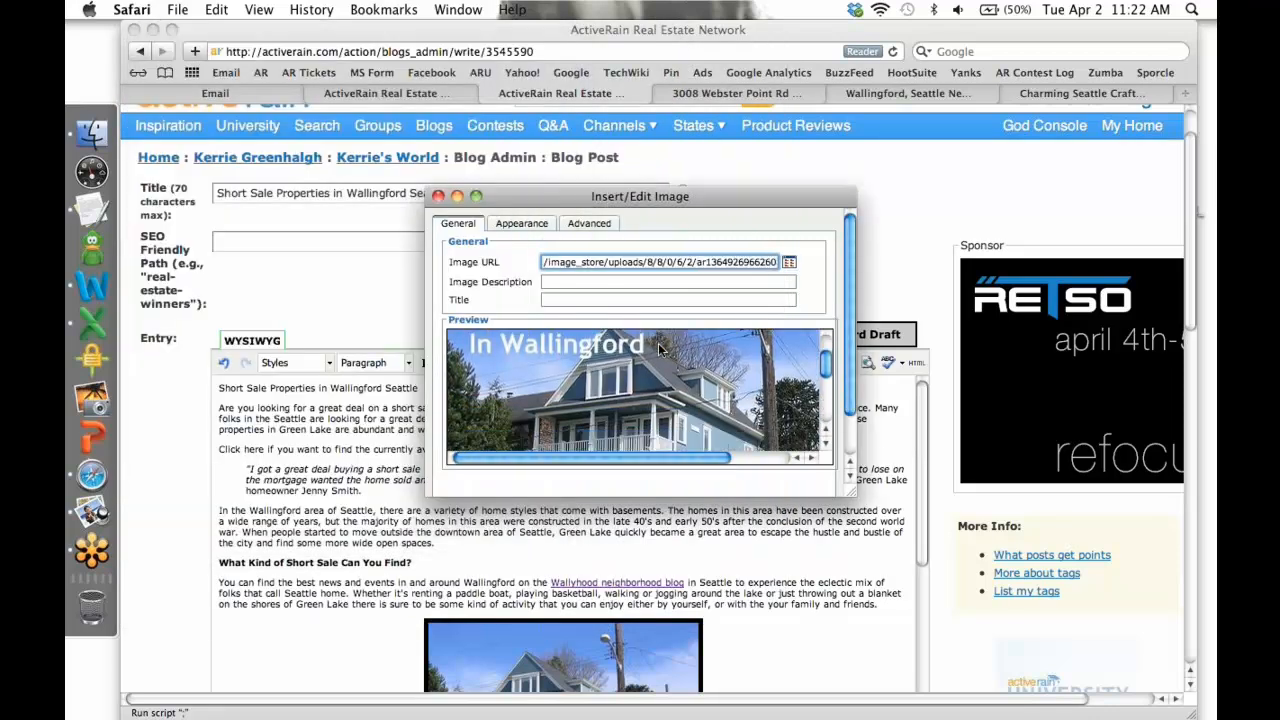
scroll(636, 343, "up", 5)
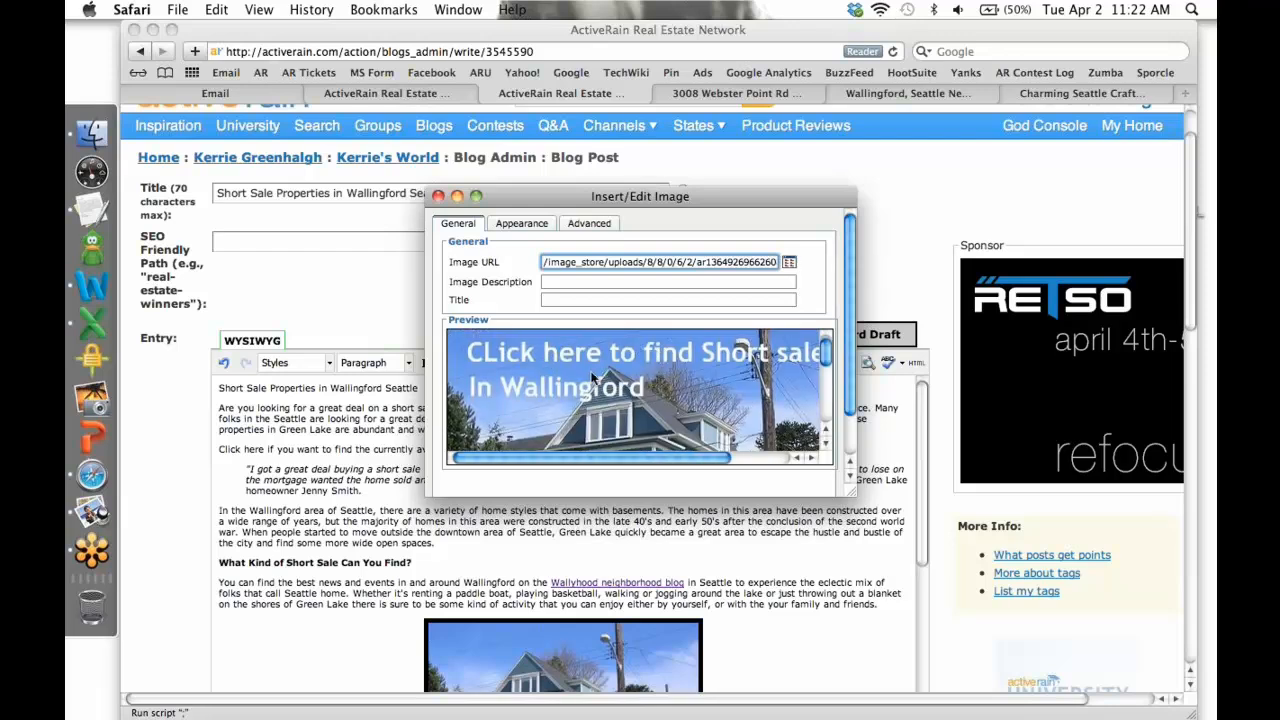
- Give the new image the description "short sale property in wallingford" and the title "wallingford craftsman"
left_click(576, 284)
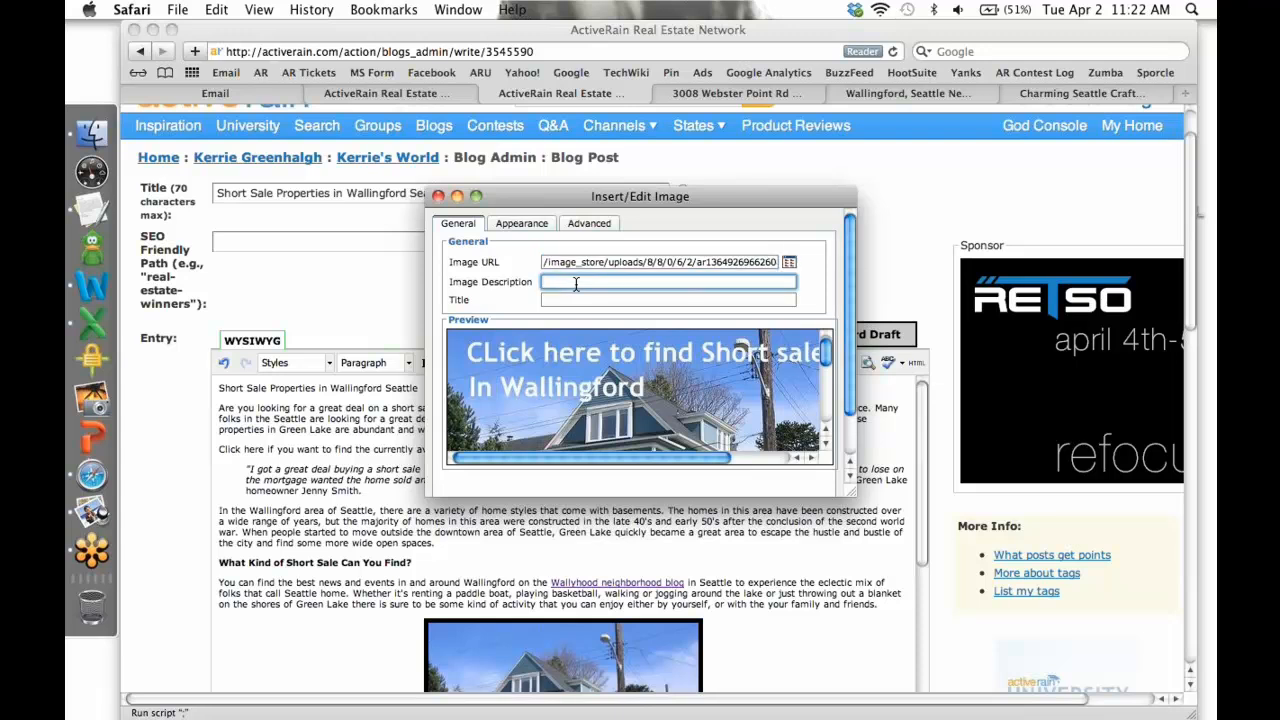
type("short sale property in wallingford")
key("Tab")
type("wallingf")
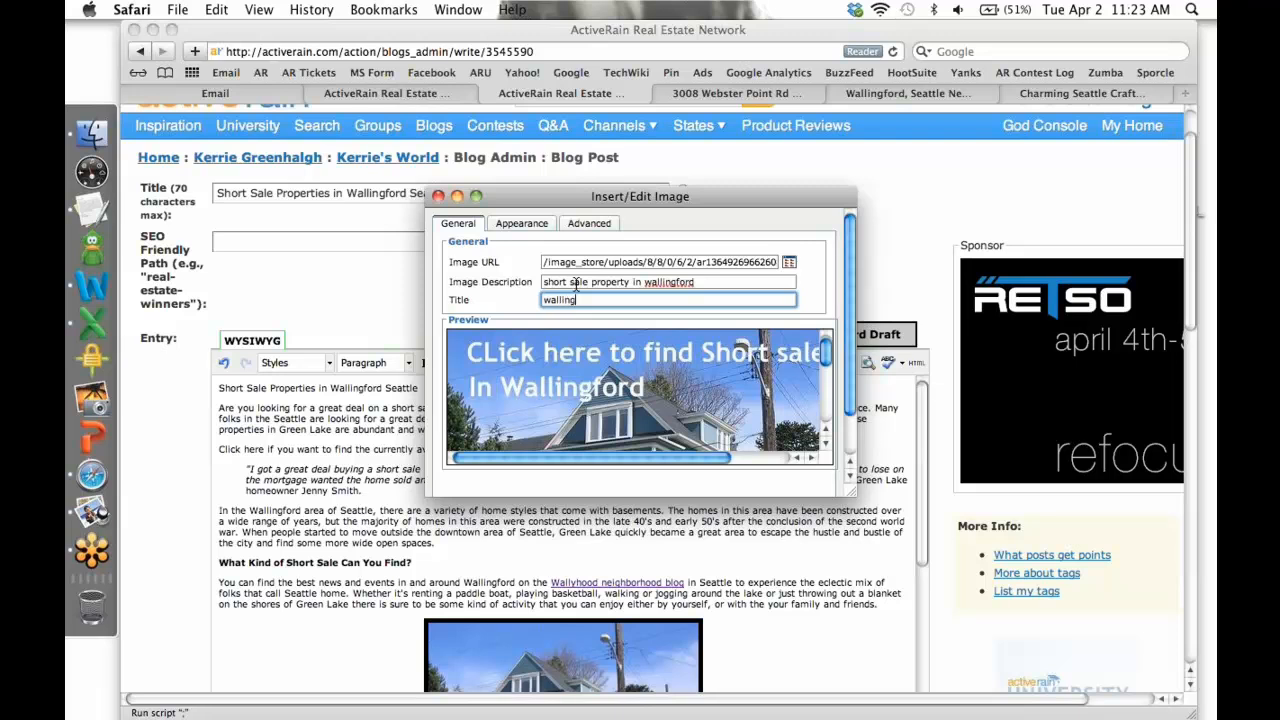
type("ord craftsman")
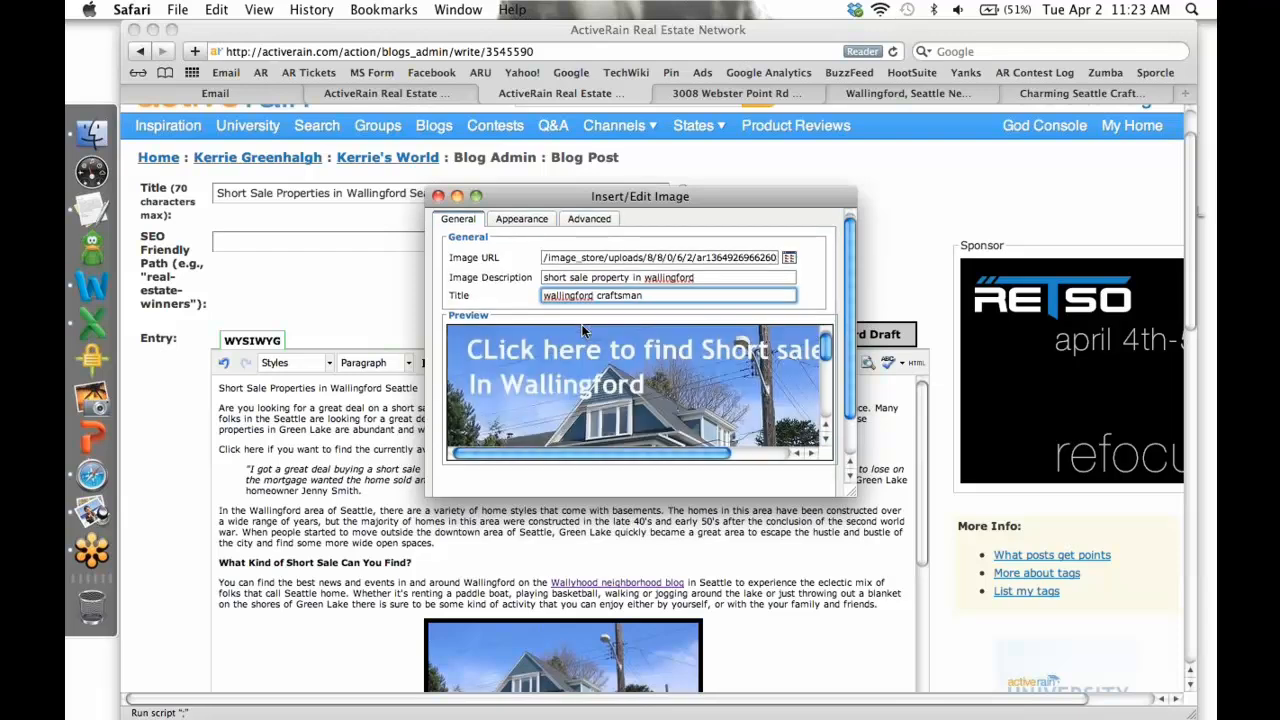
- Resize the new image to 250 x 188 px with its proportions constrained
left_click(522, 225)
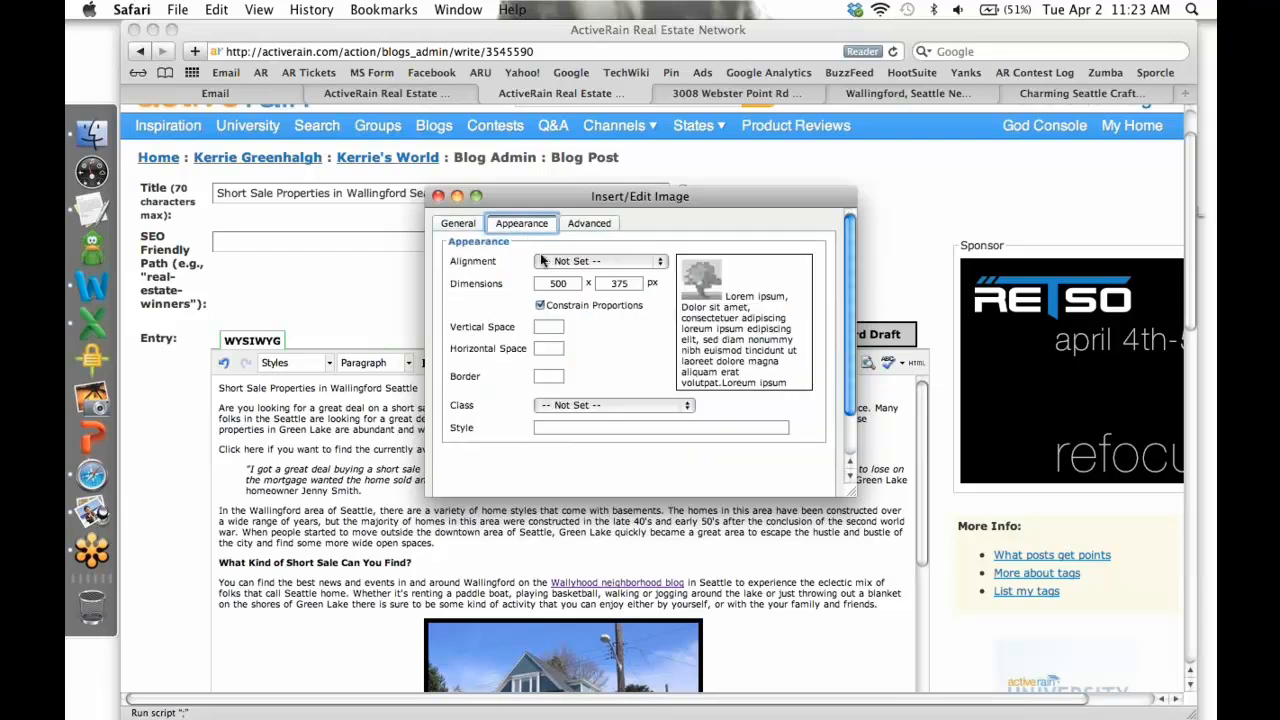
left_click(573, 284)
left_click_drag(573, 284, 525, 284)
type("2")
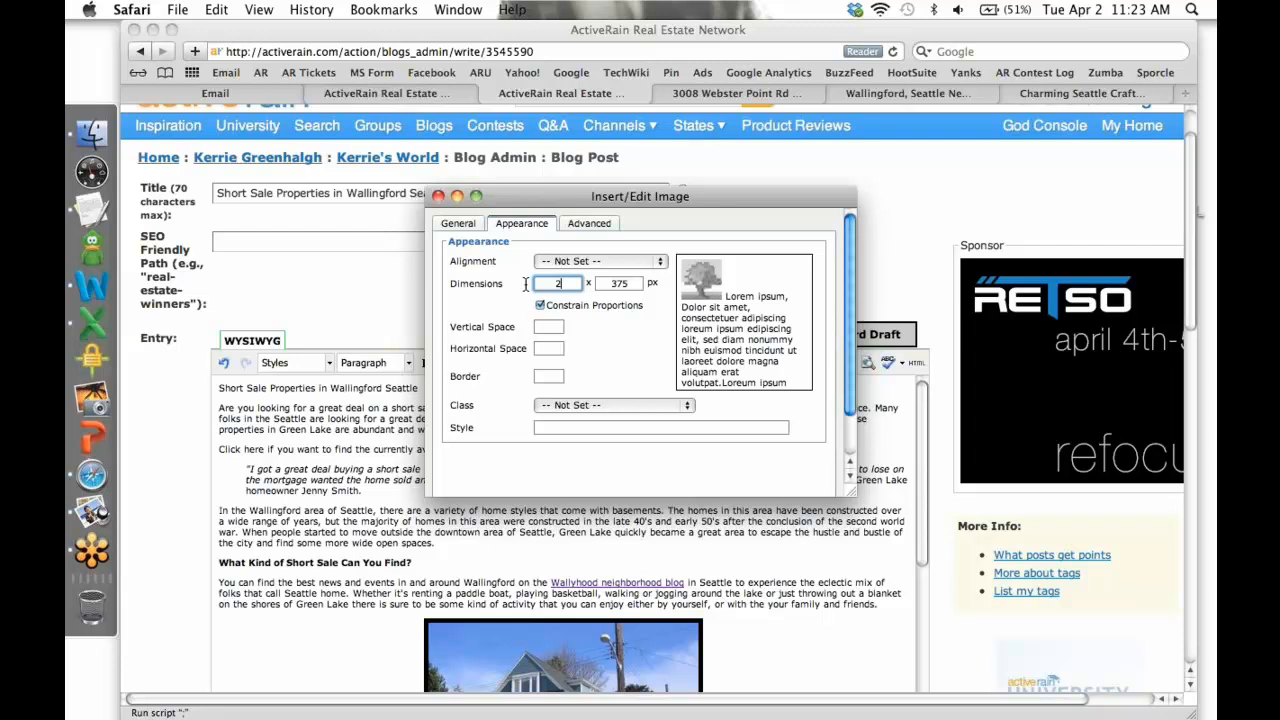
type("50")
left_click(620, 334)
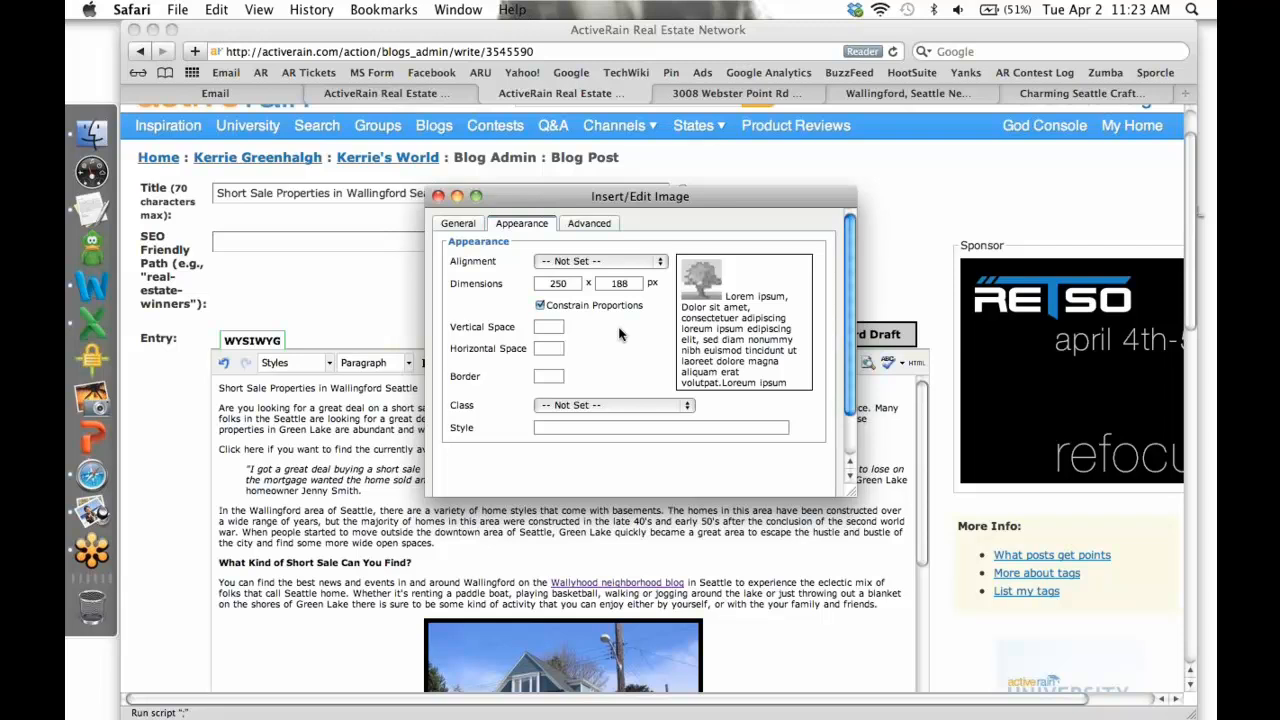
- Set the new image's alignment to Right and insert it into the post
left_click(659, 262)
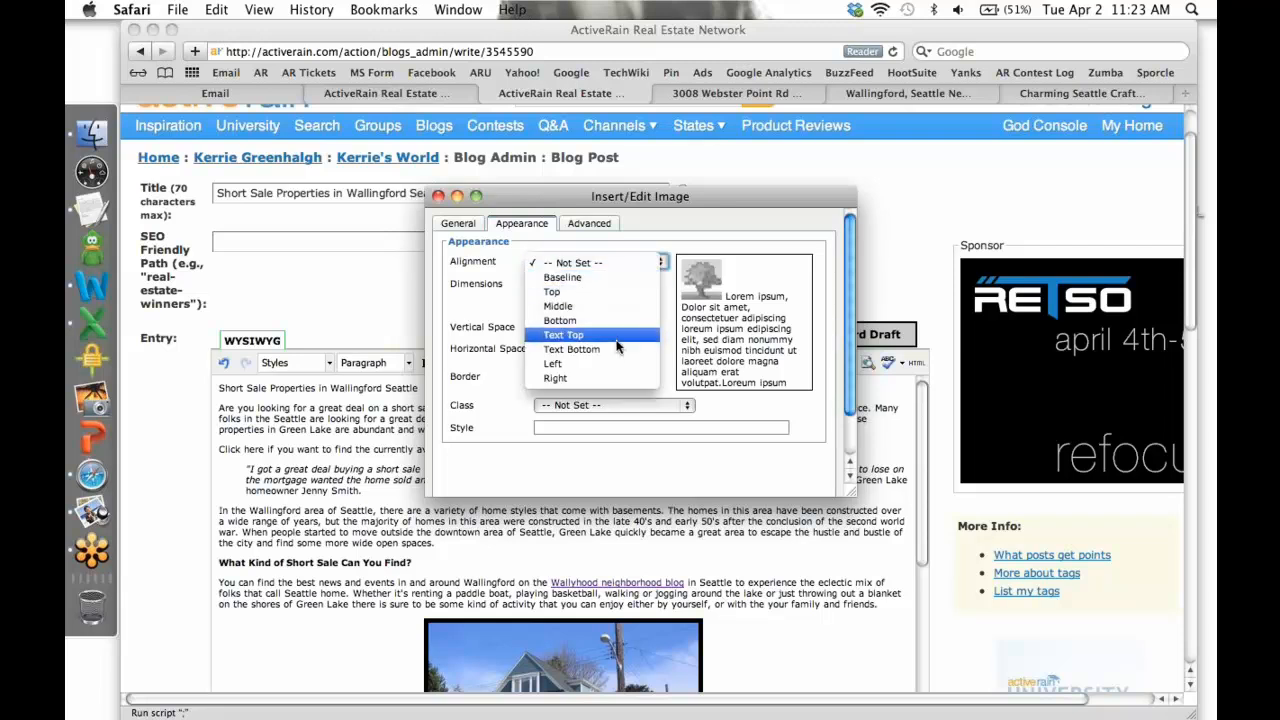
left_click(594, 378)
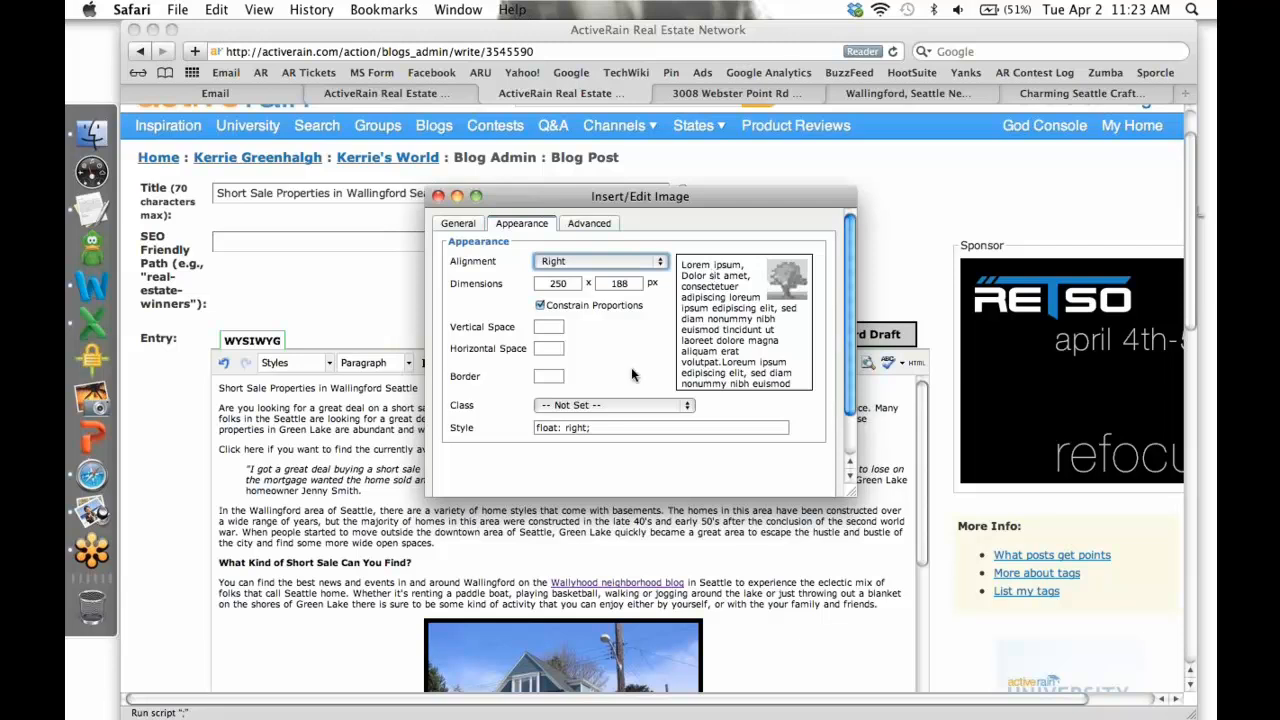
scroll(631, 374, "down", 3)
left_click(485, 483)
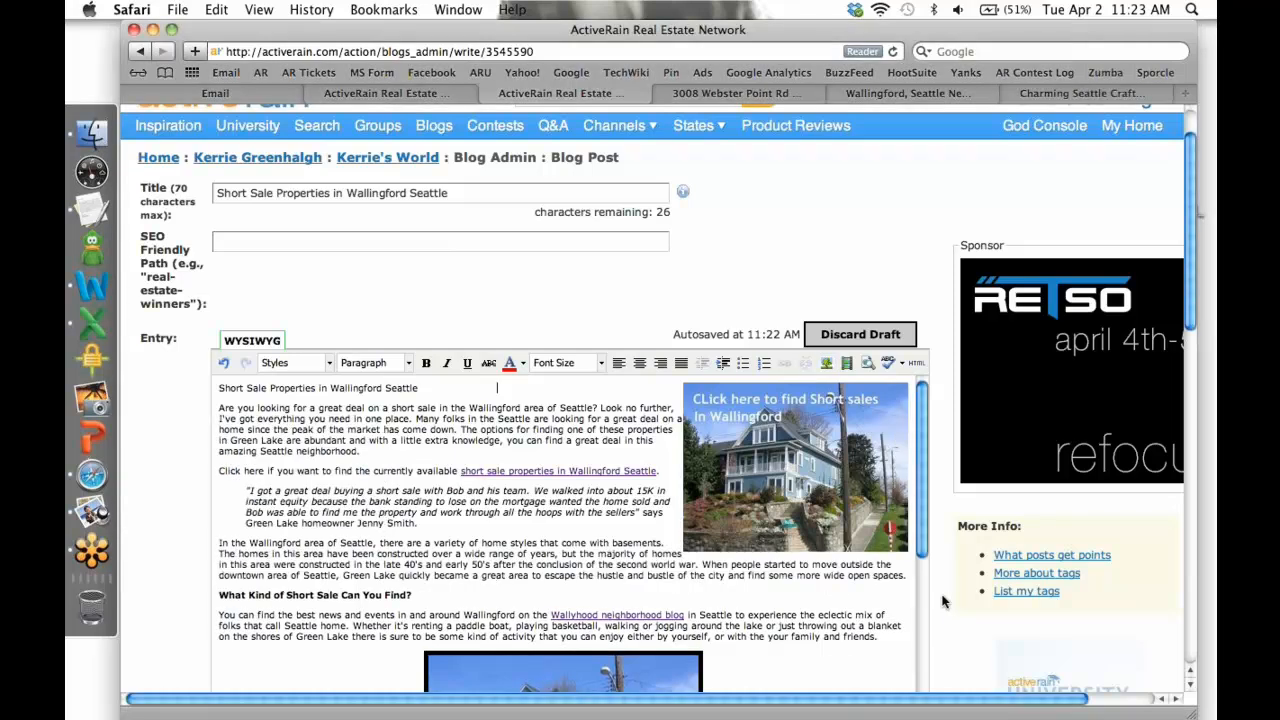
- Give the right-aligned house image 15 of vertical space and 15 of horizontal space, and apply the update
scroll(942, 601, "down", 1)
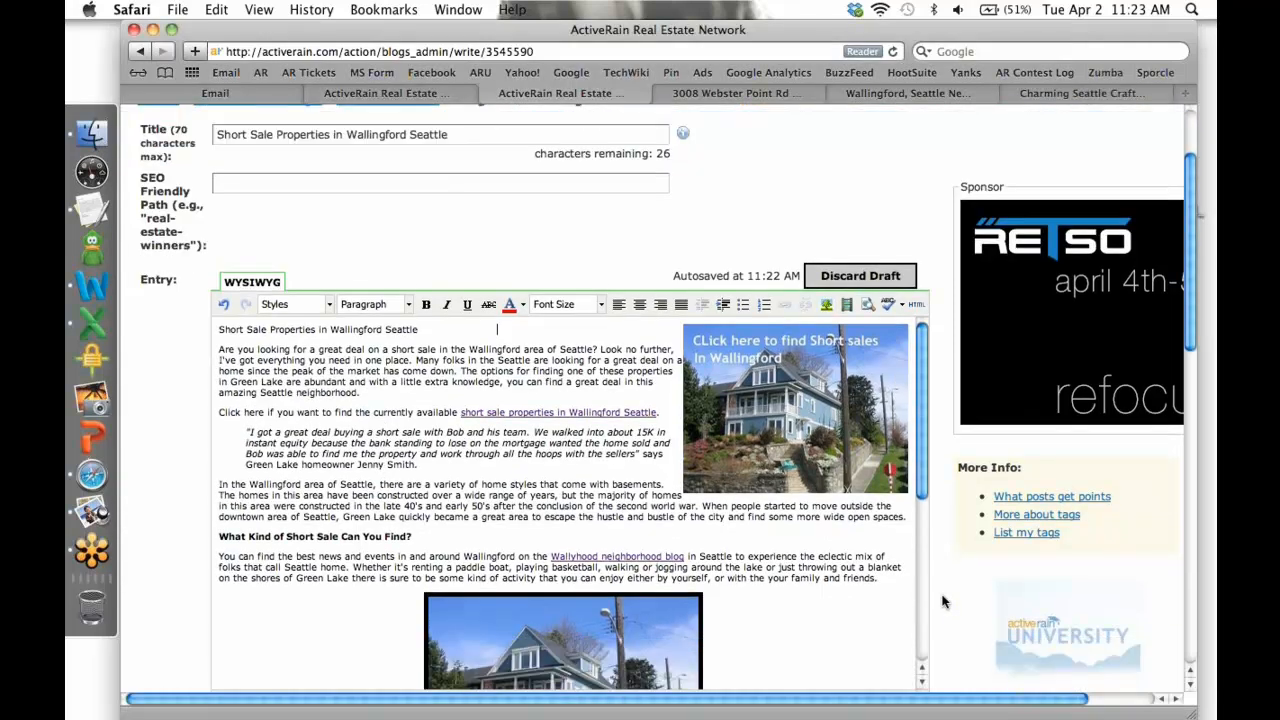
scroll(942, 601, "down", 3)
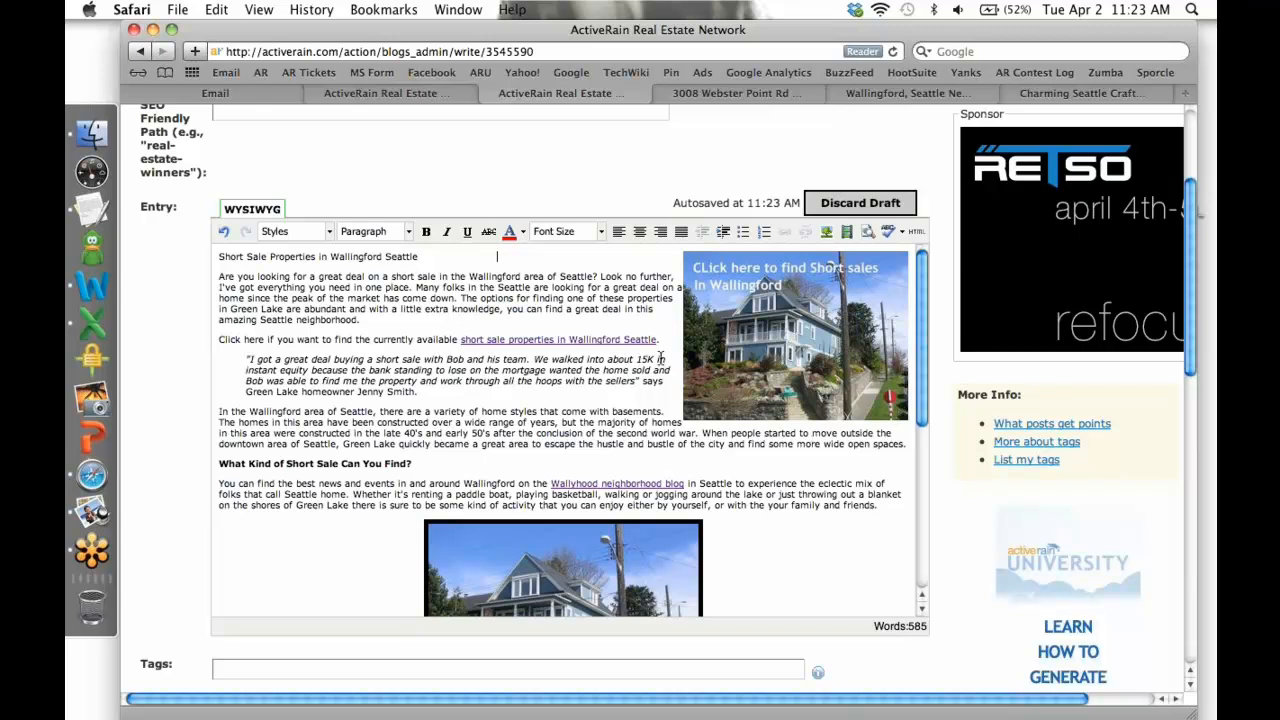
left_click(806, 332)
left_click(826, 232)
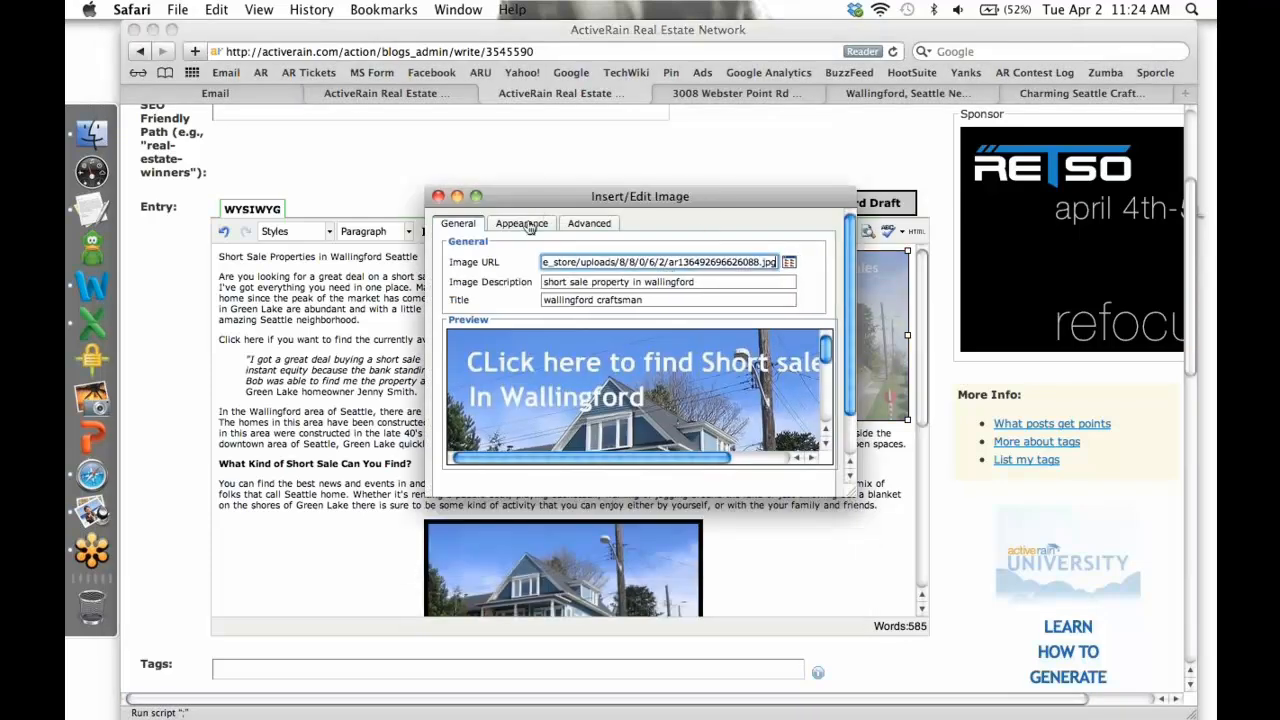
left_click(522, 223)
left_click(552, 327)
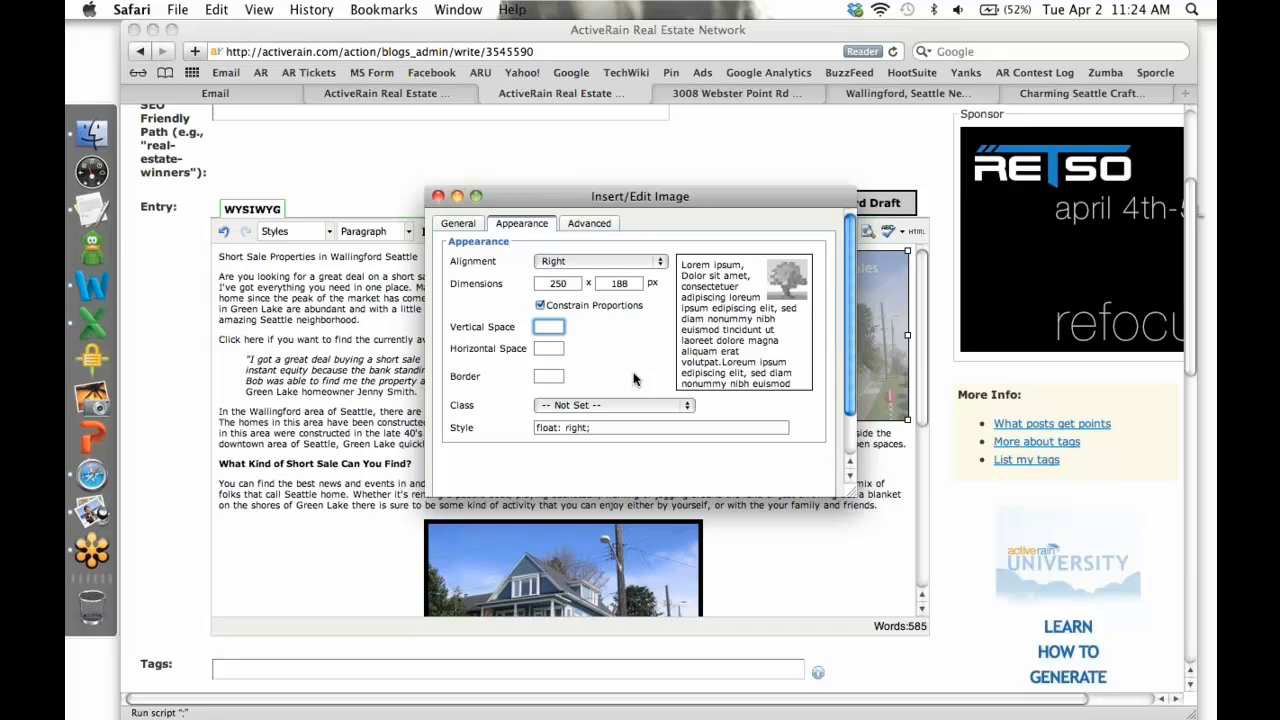
type("15")
left_click(550, 349)
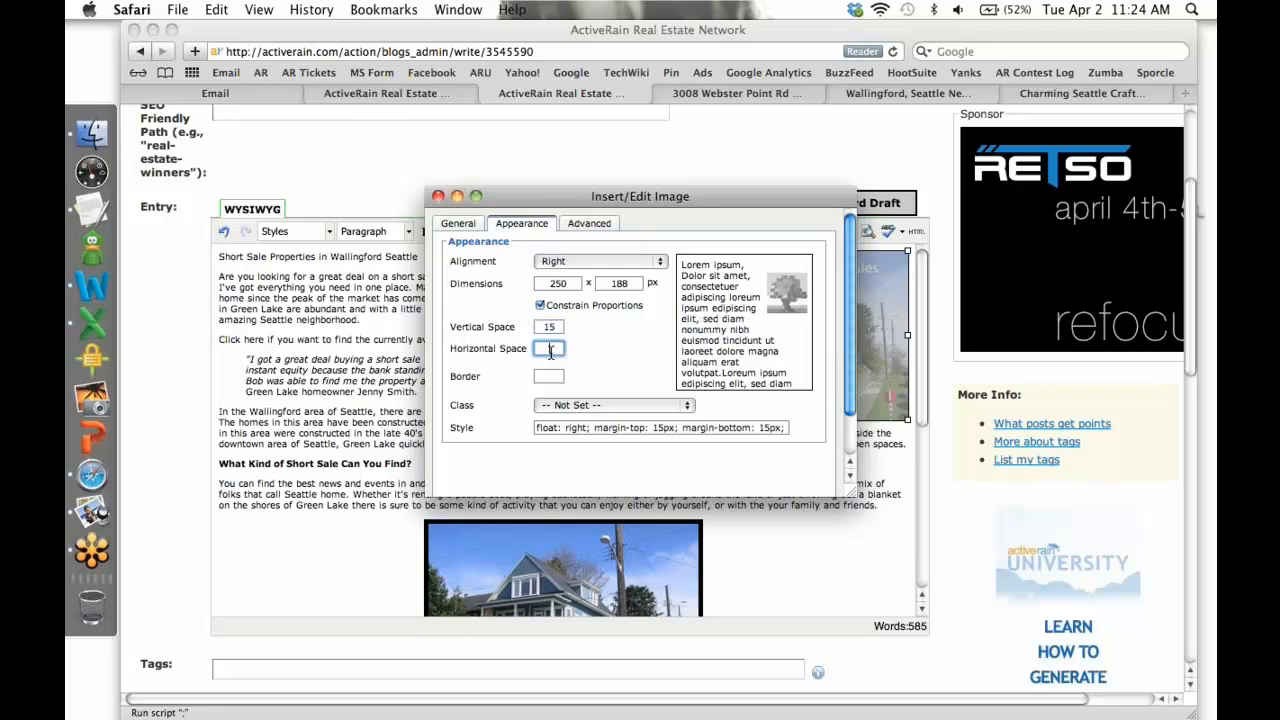
type("15")
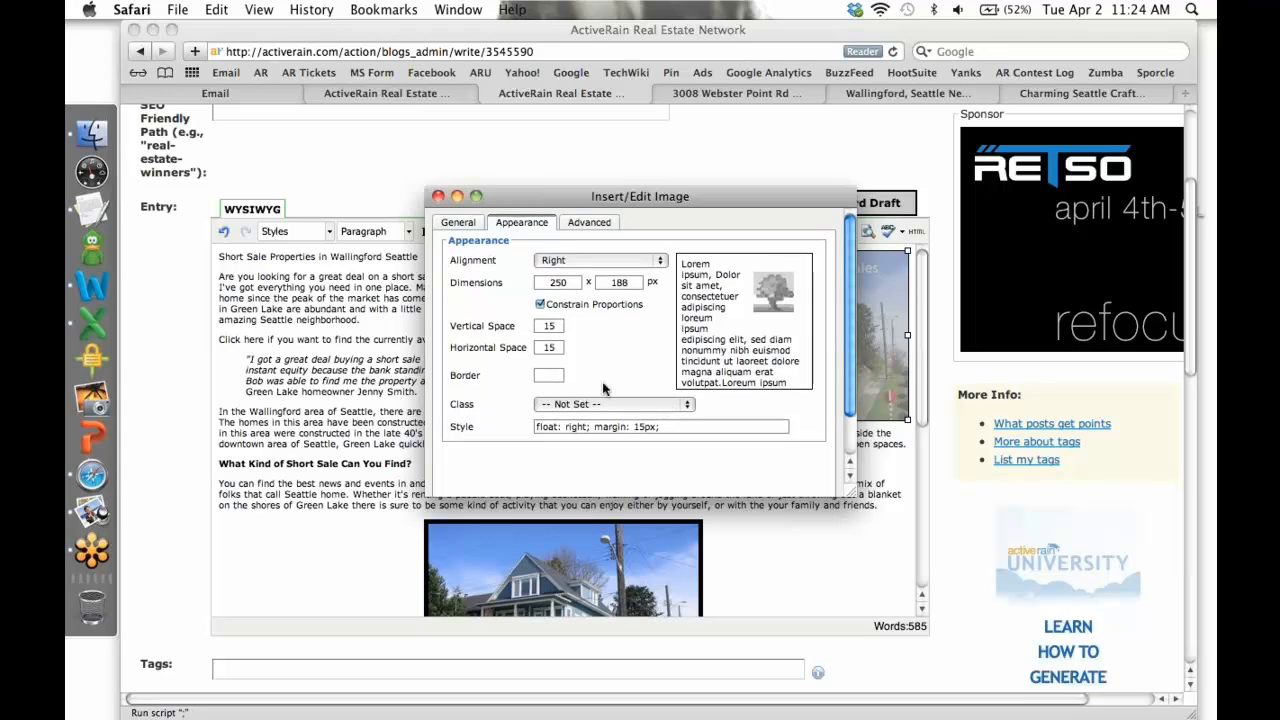
scroll(490, 468, "down", 3)
left_click(480, 484)
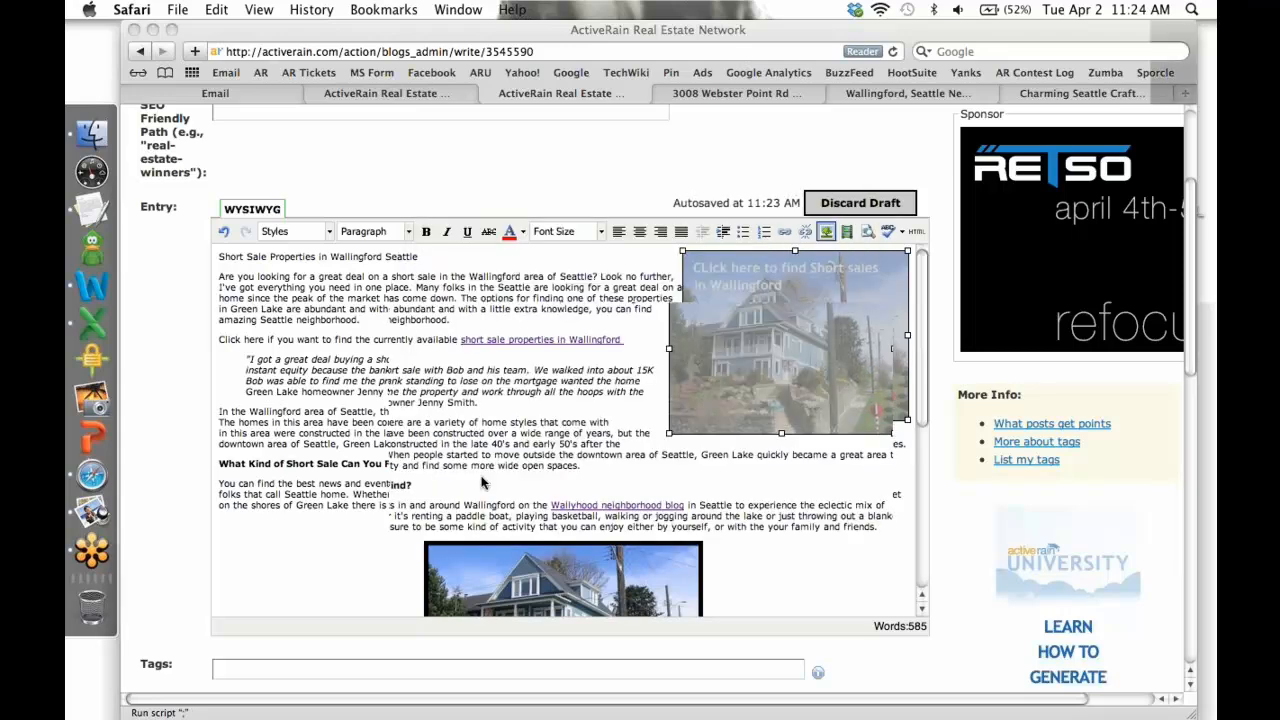
left_click(700, 488)
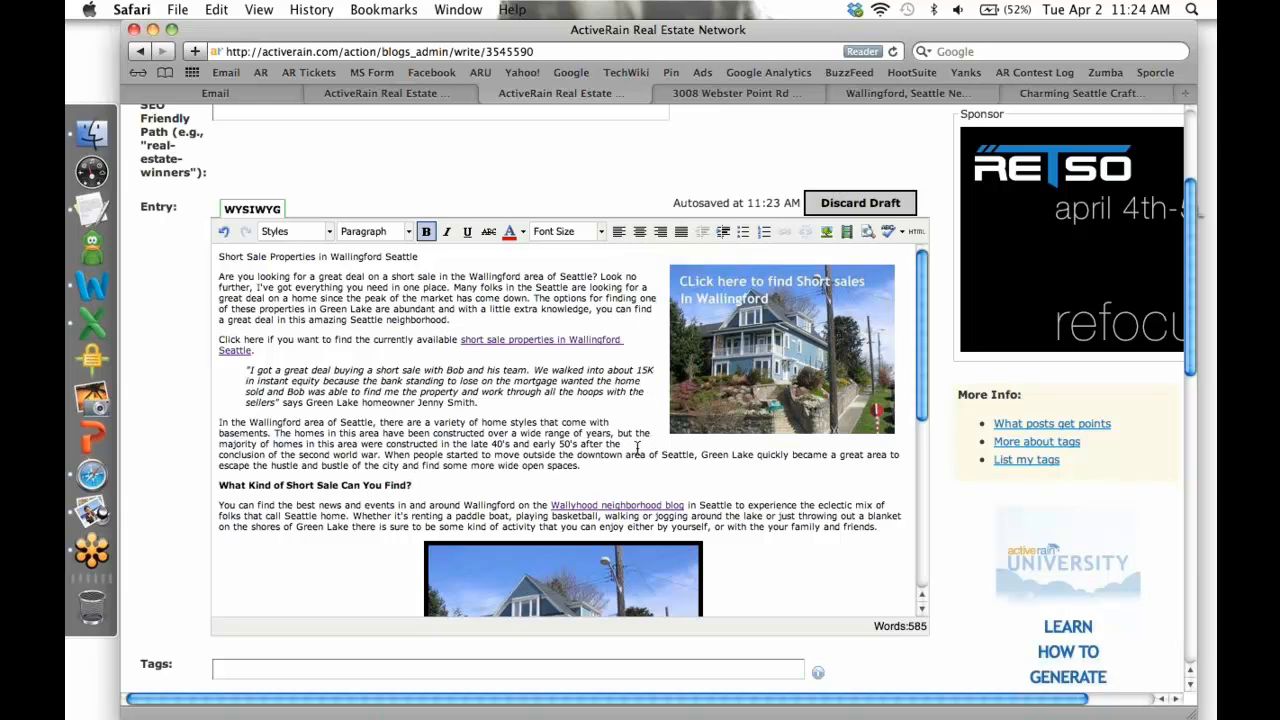
- Justify the text from the opening paragraph through the paragraph above "What Kind of Short Sale Can You Find?"
left_click_drag(592, 468, 222, 276)
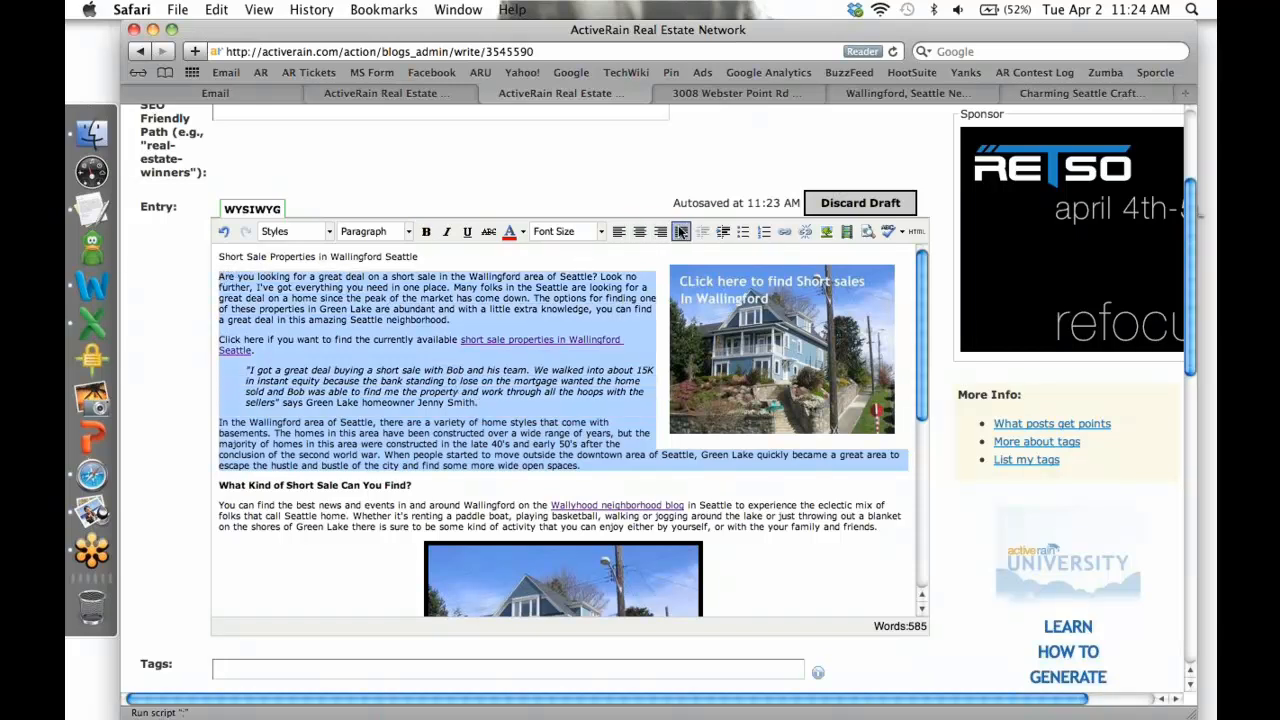
left_click(681, 231)
left_click(657, 250)
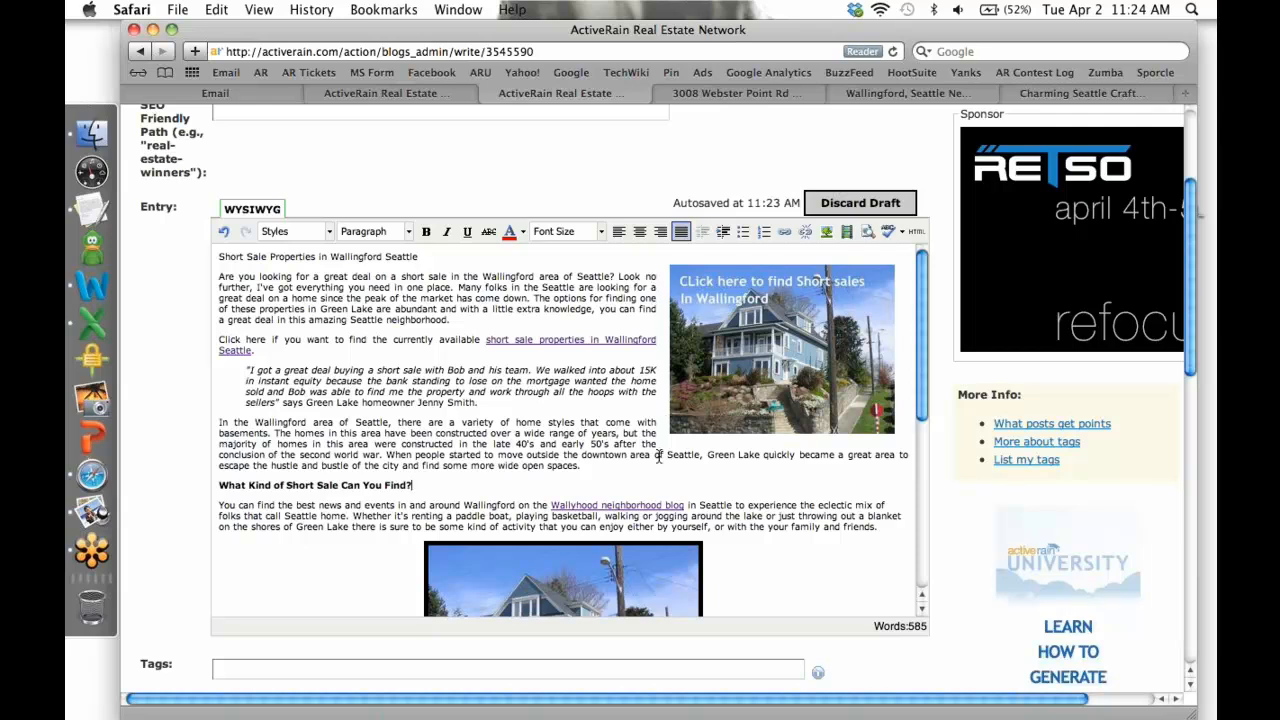
- Make the opening line "Short Sale Properties in Wallingford Seattle" bold
triple_click(416, 257)
left_click(426, 232)
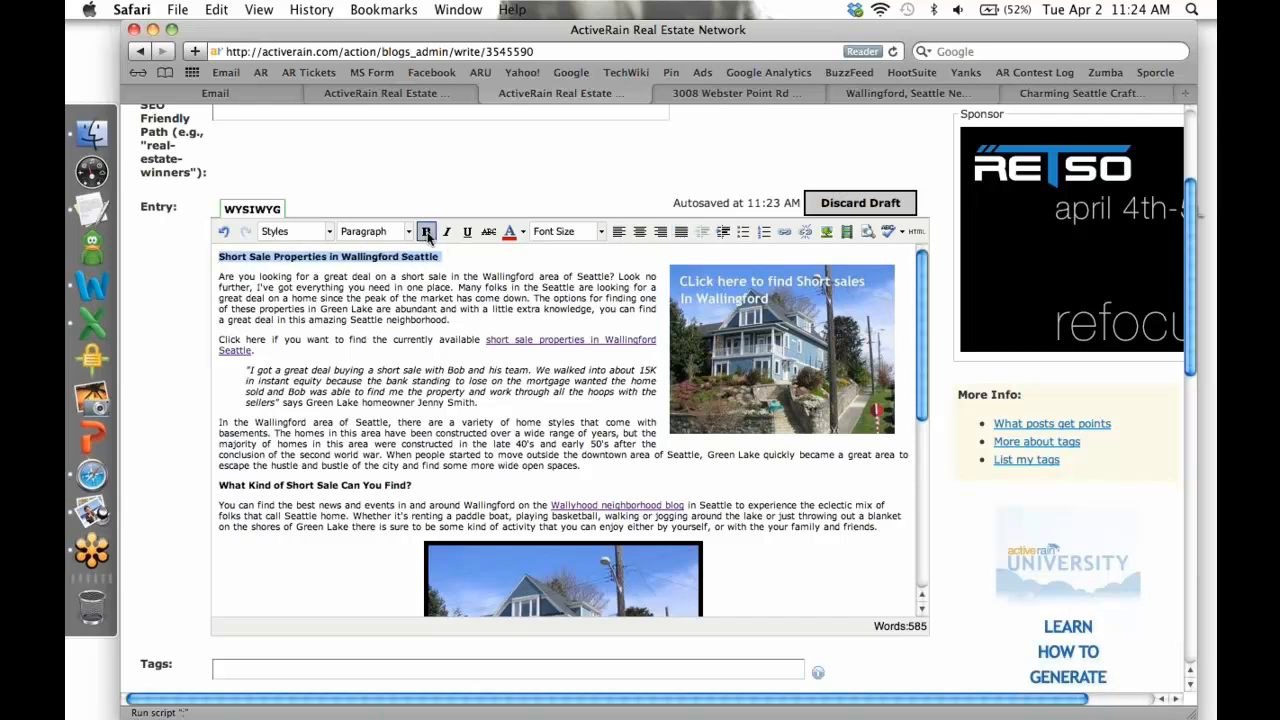
left_click(449, 380)
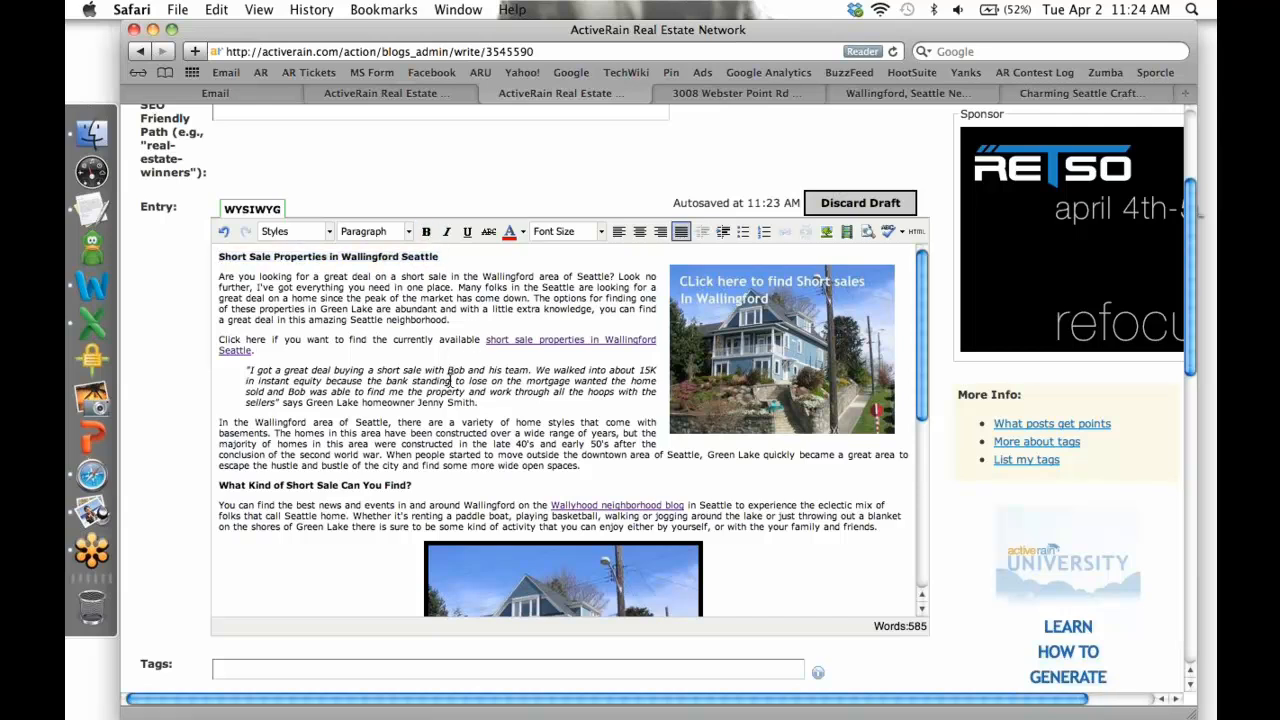
- Add an empty line below the closing heading "Amazing Craftsman for Sale in Wallingford"
scroll(449, 380, "down", 2)
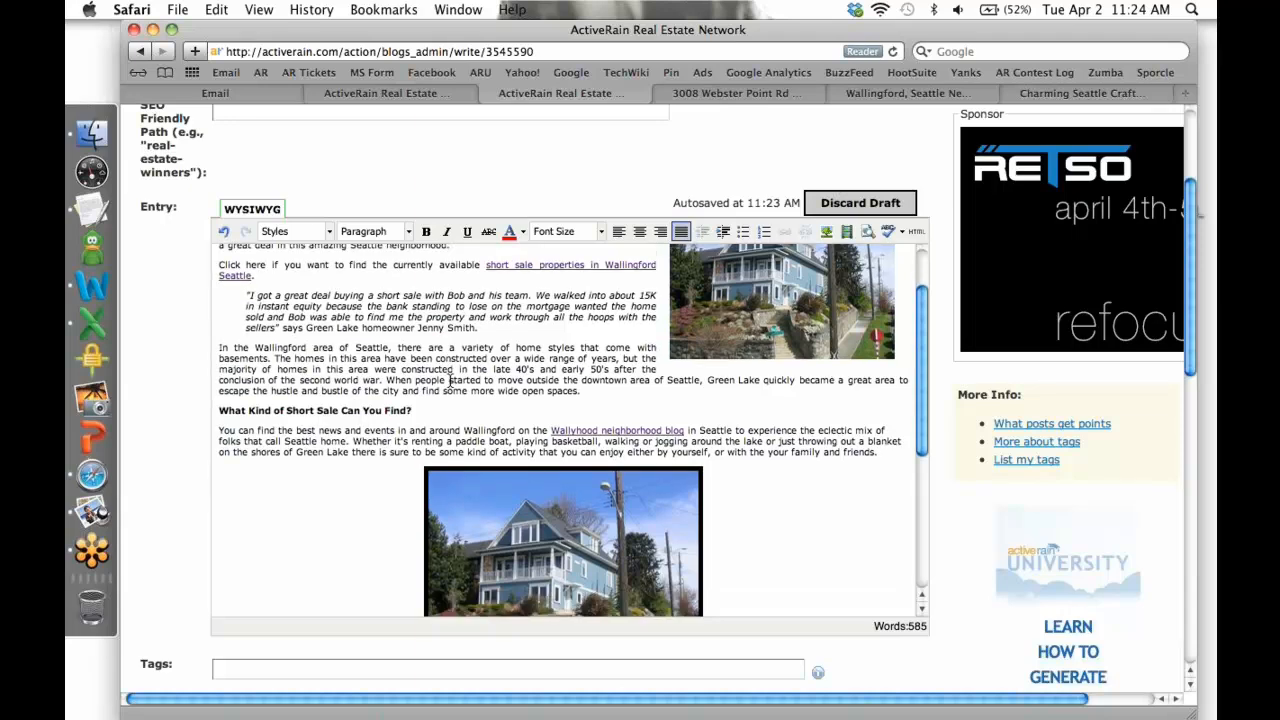
scroll(450, 380, "down", 9)
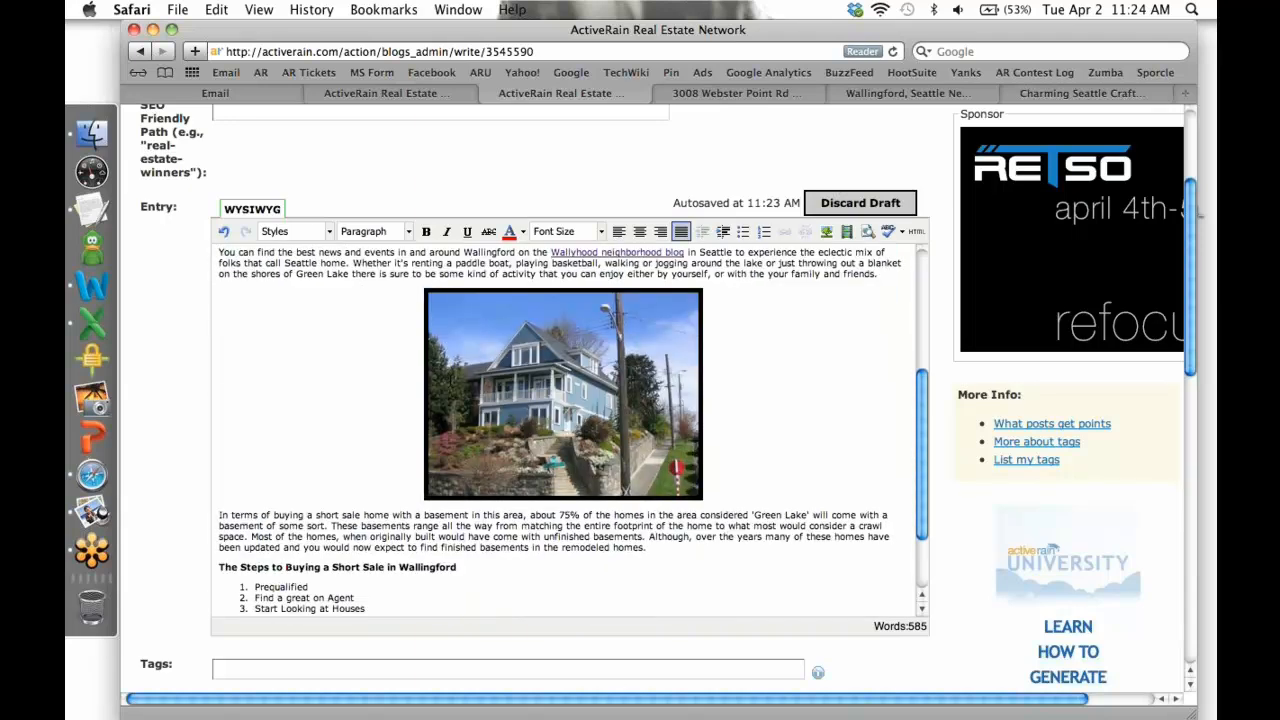
scroll(450, 380, "up", 6)
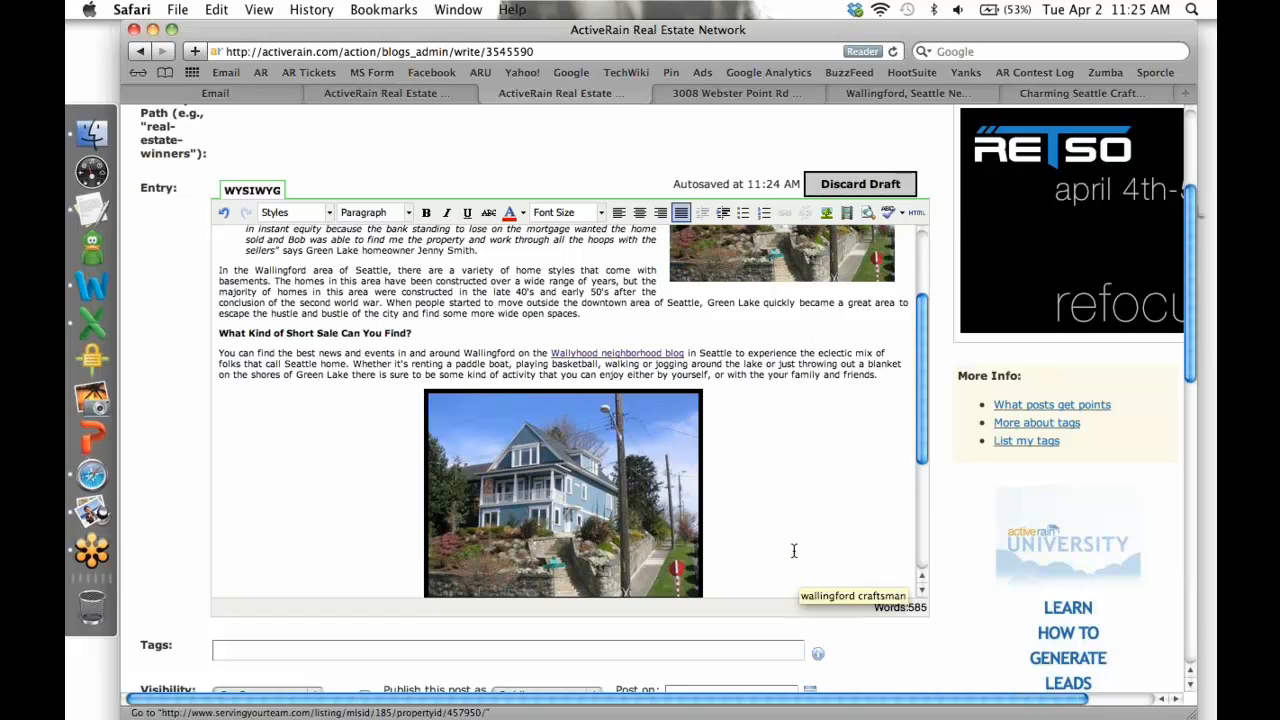
left_click(779, 506)
scroll(779, 506, "down", 8)
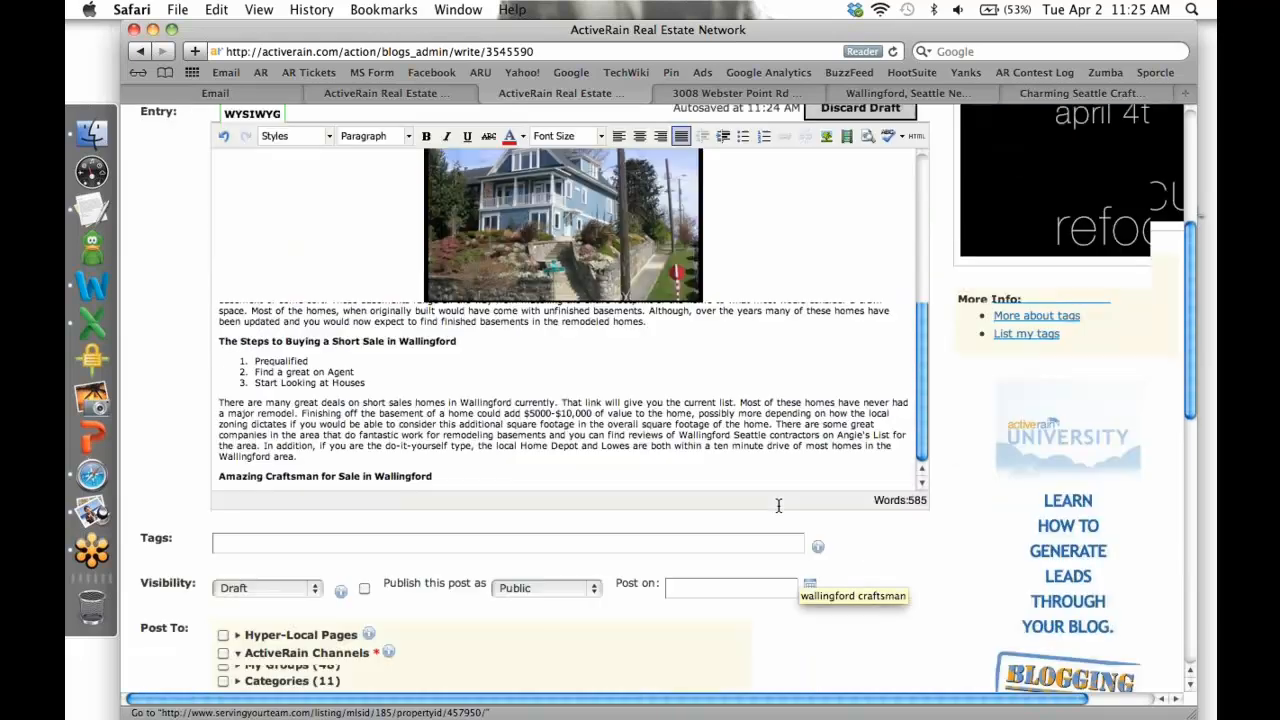
left_click(457, 462)
key("Return")
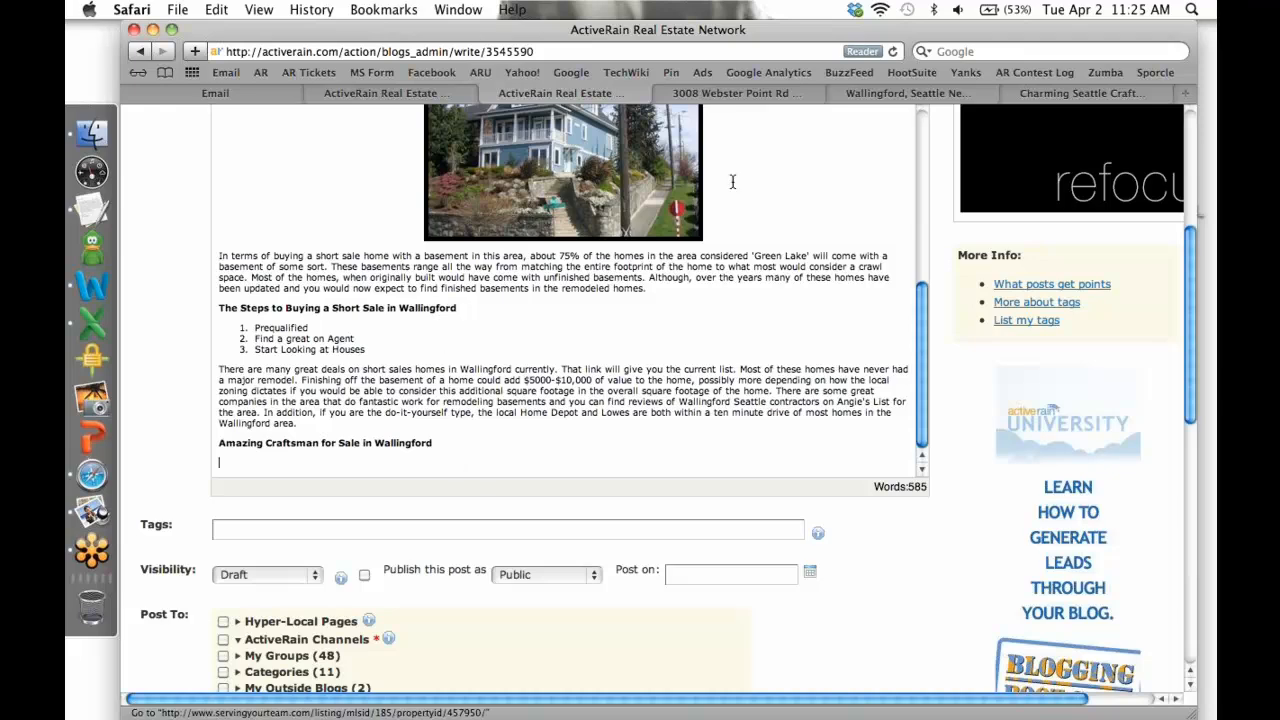
- Copy the web address of the Charming Seattle Craftsman Home Video Tour on YouTube and return to the ActiveRain draft
left_click(1055, 96)
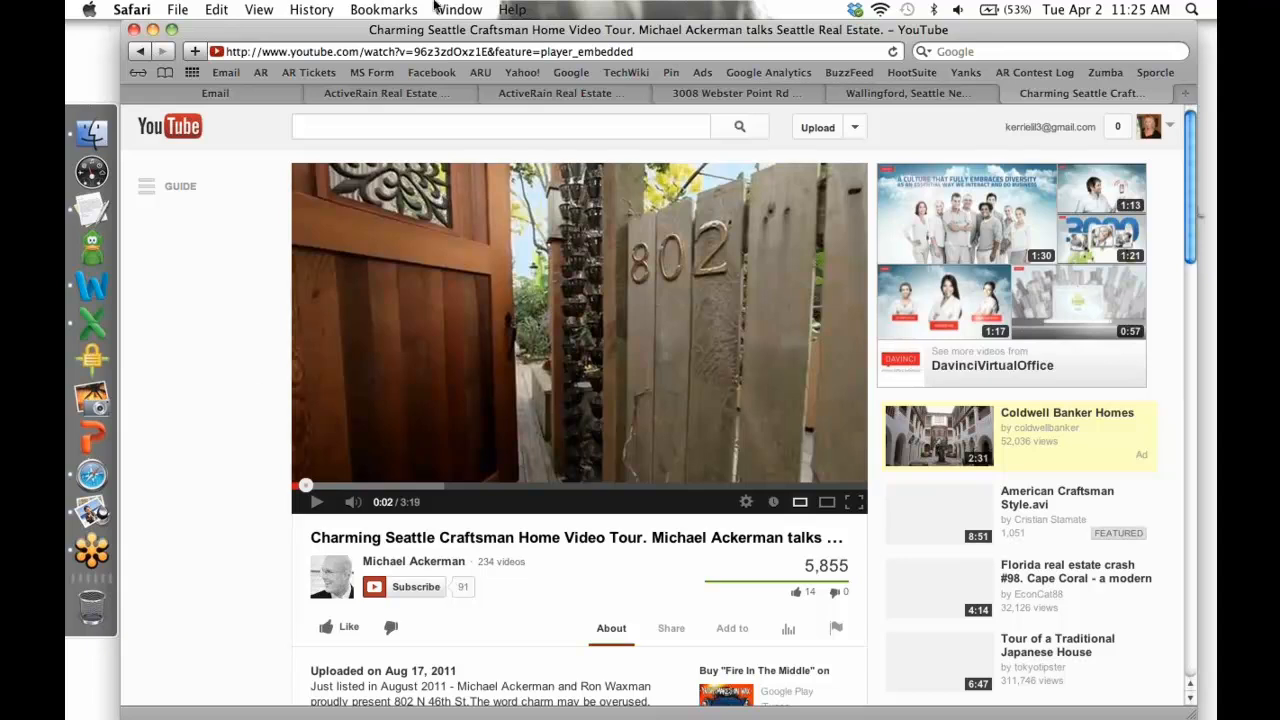
left_click(406, 52)
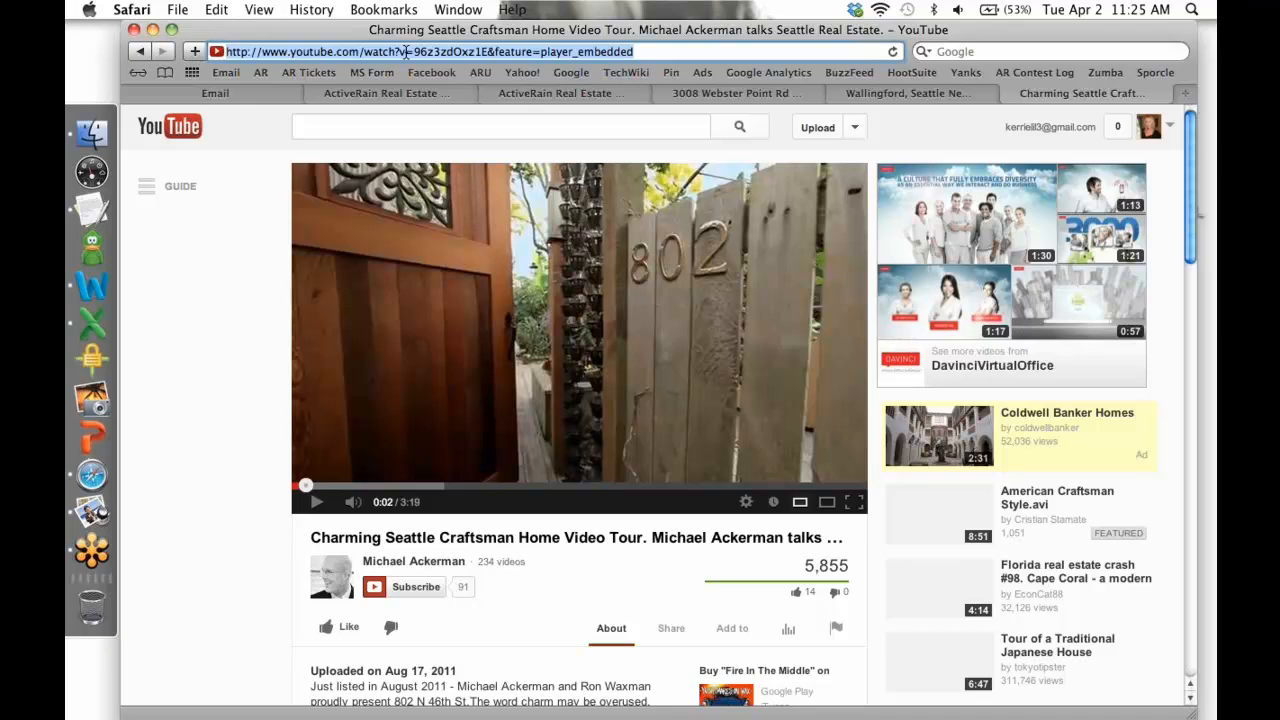
left_click(535, 95)
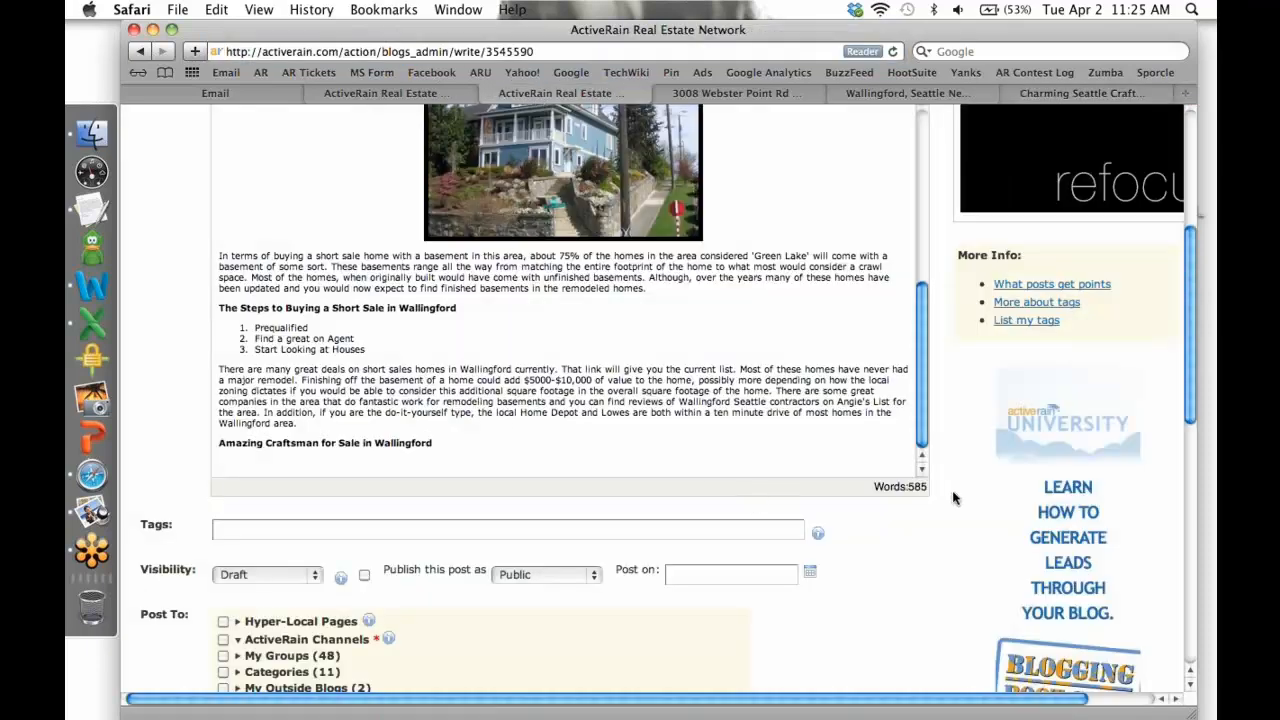
- Embed the YouTube video from the copied address below the "Amazing Craftsman for Sale in Wallingford" heading
scroll(958, 500, "up", 3)
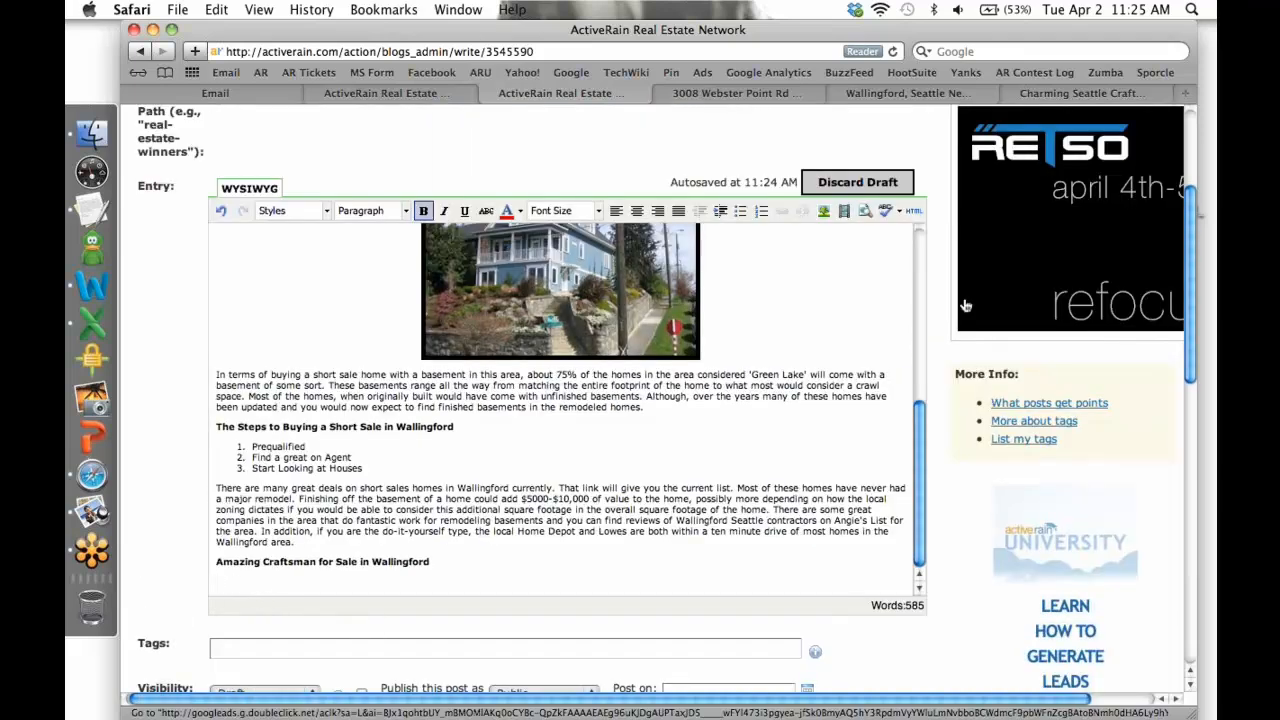
left_click(844, 212)
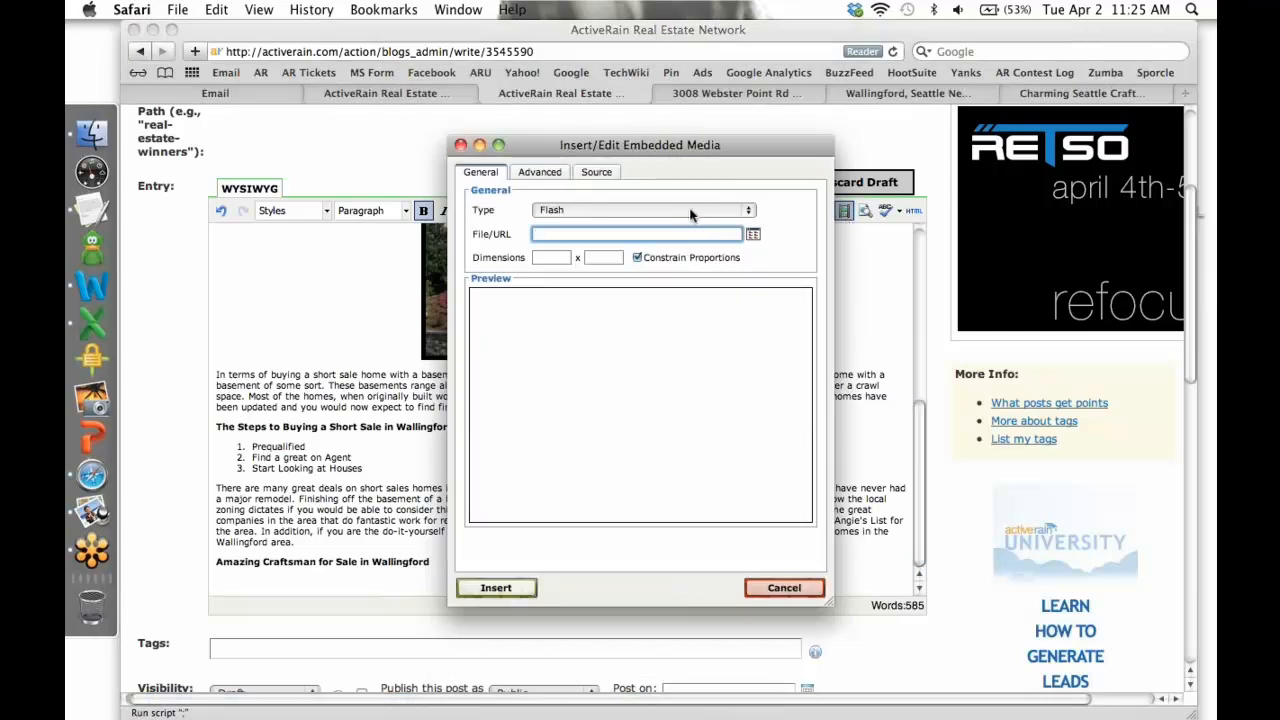
key("super+v")
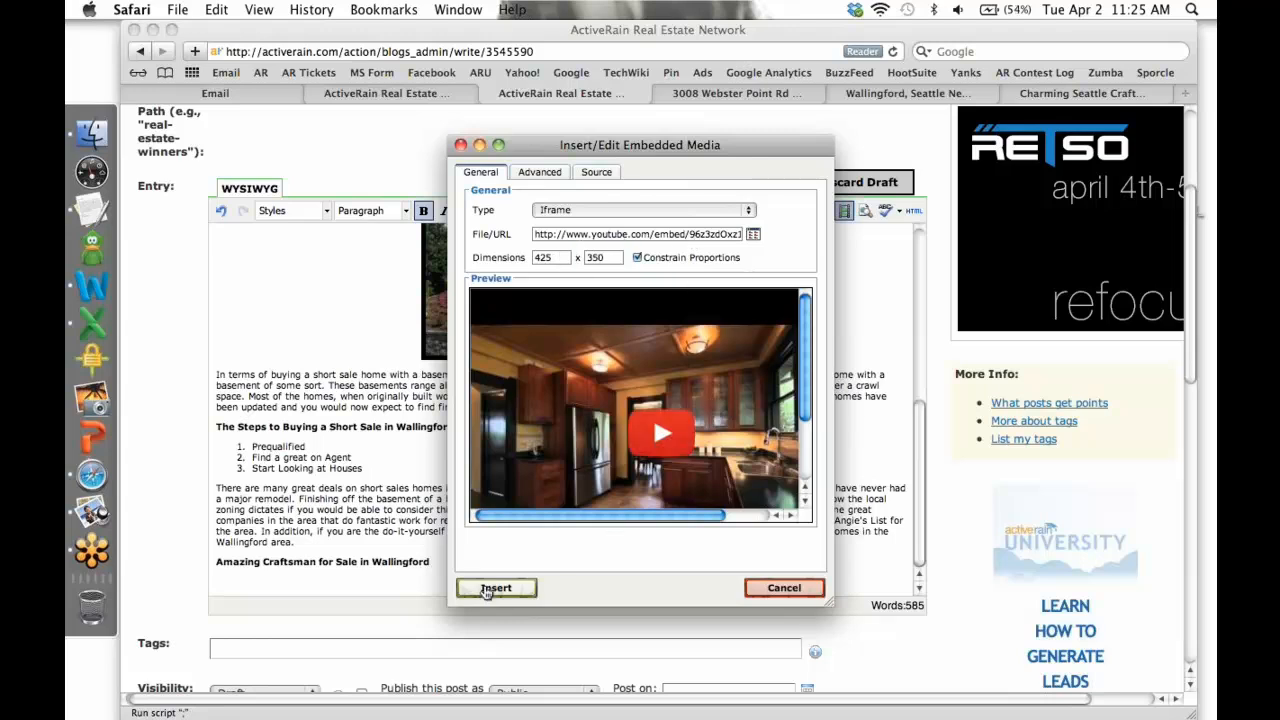
left_click(488, 590)
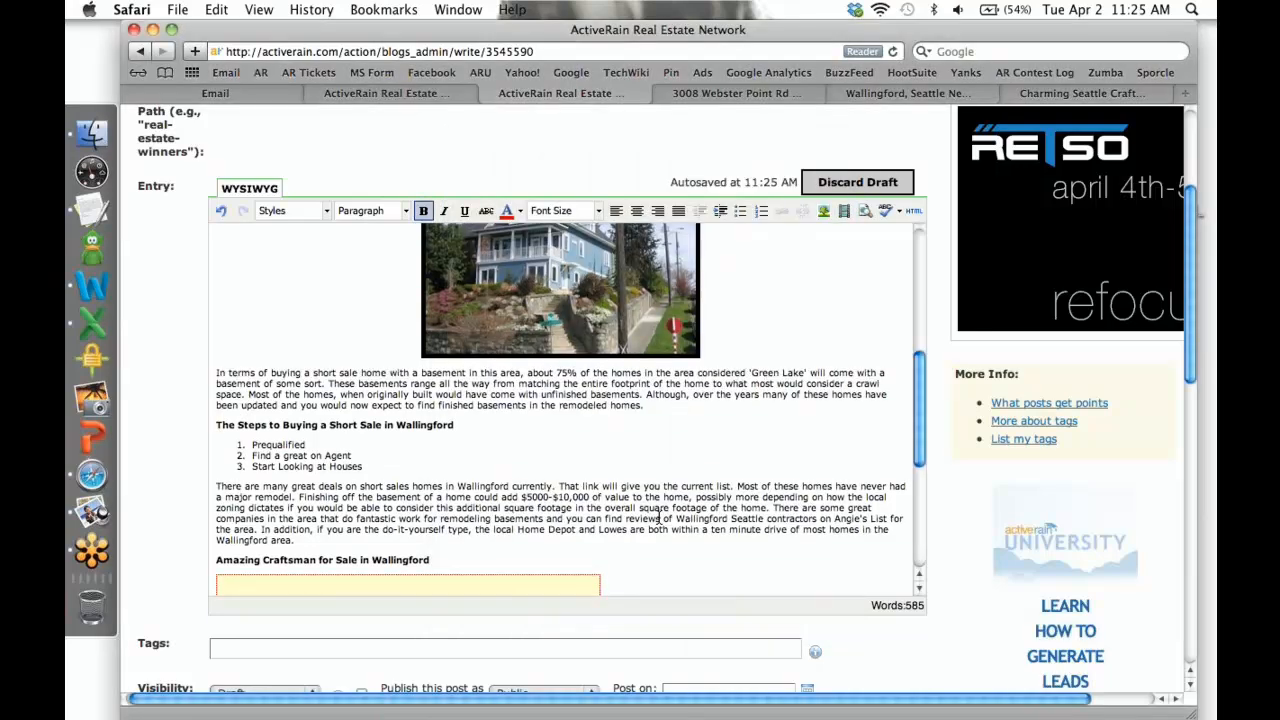
- Preview the post, checking the photos, text and embedded video, and return to the editor
scroll(658, 518, "down", 5)
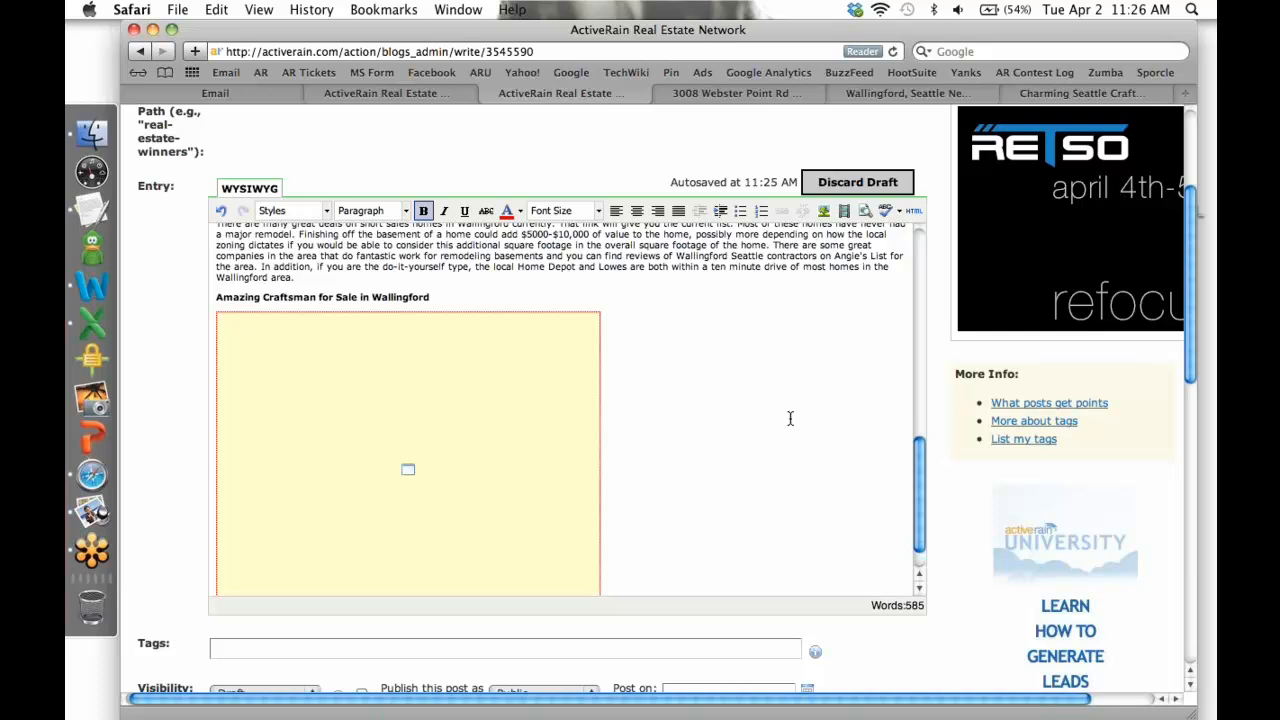
scroll(790, 419, "down", 1)
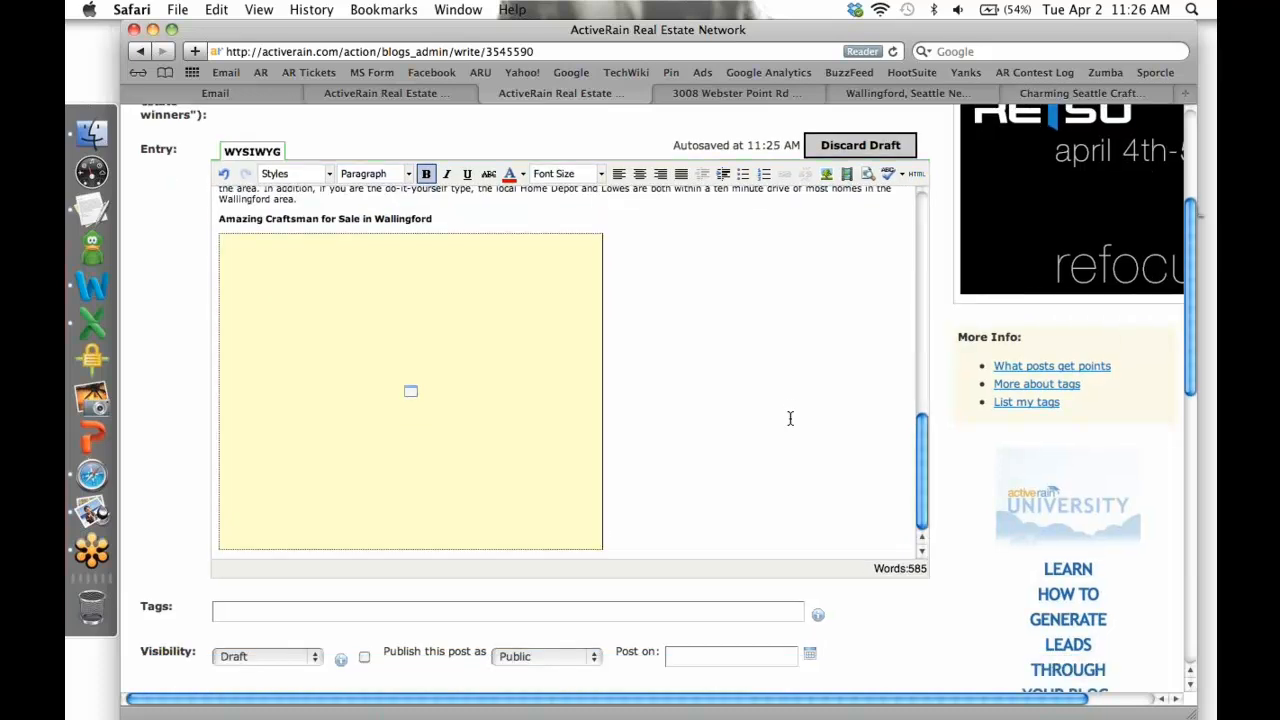
scroll(790, 419, "up", 2)
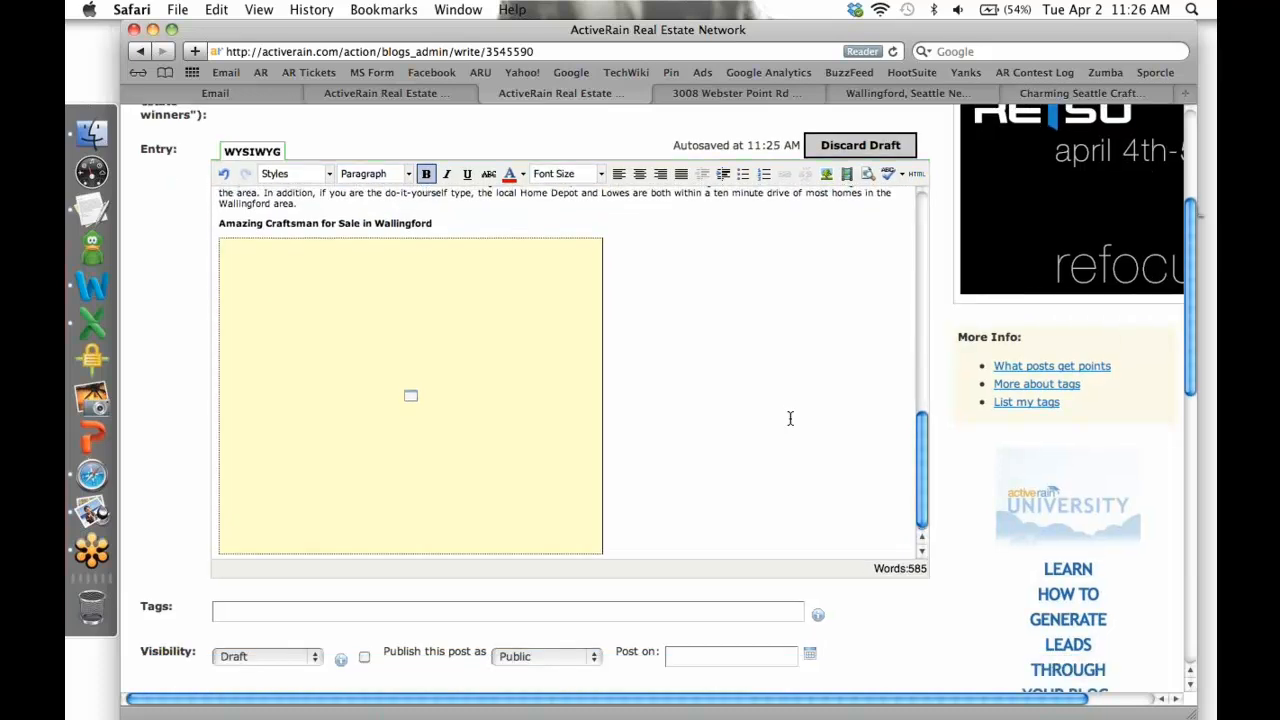
left_click(866, 173)
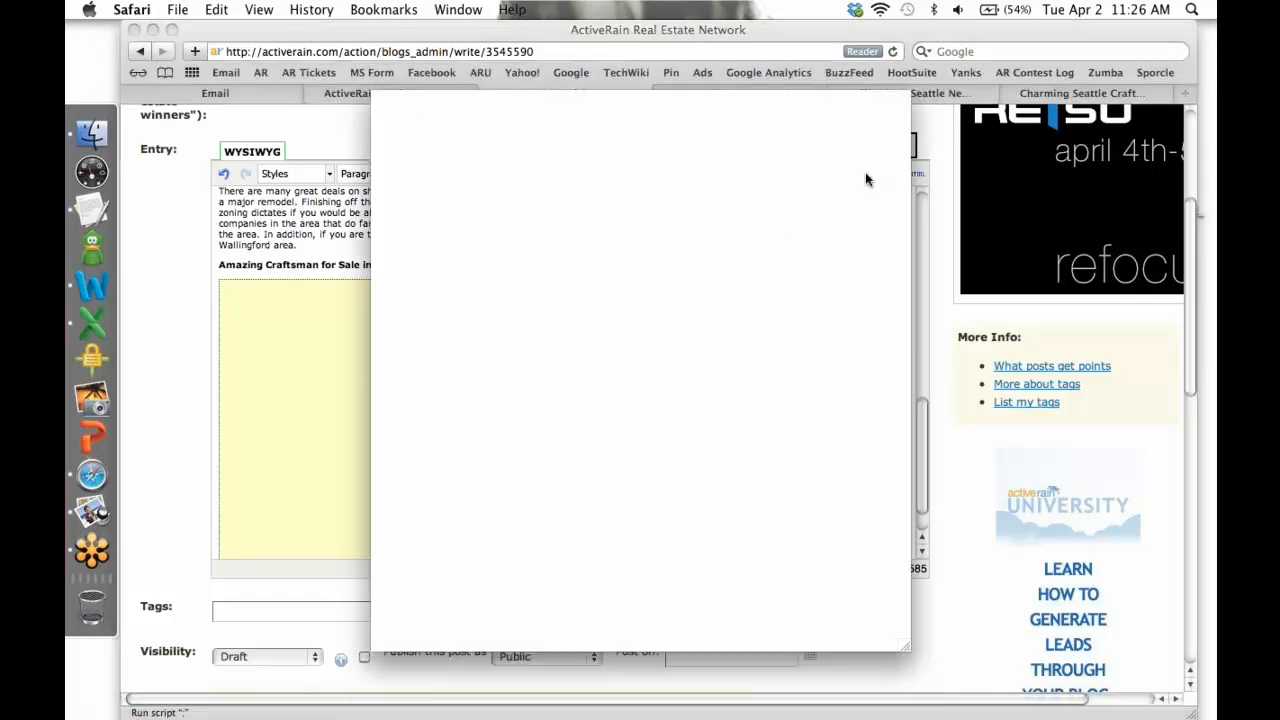
scroll(641, 349, "down", 15)
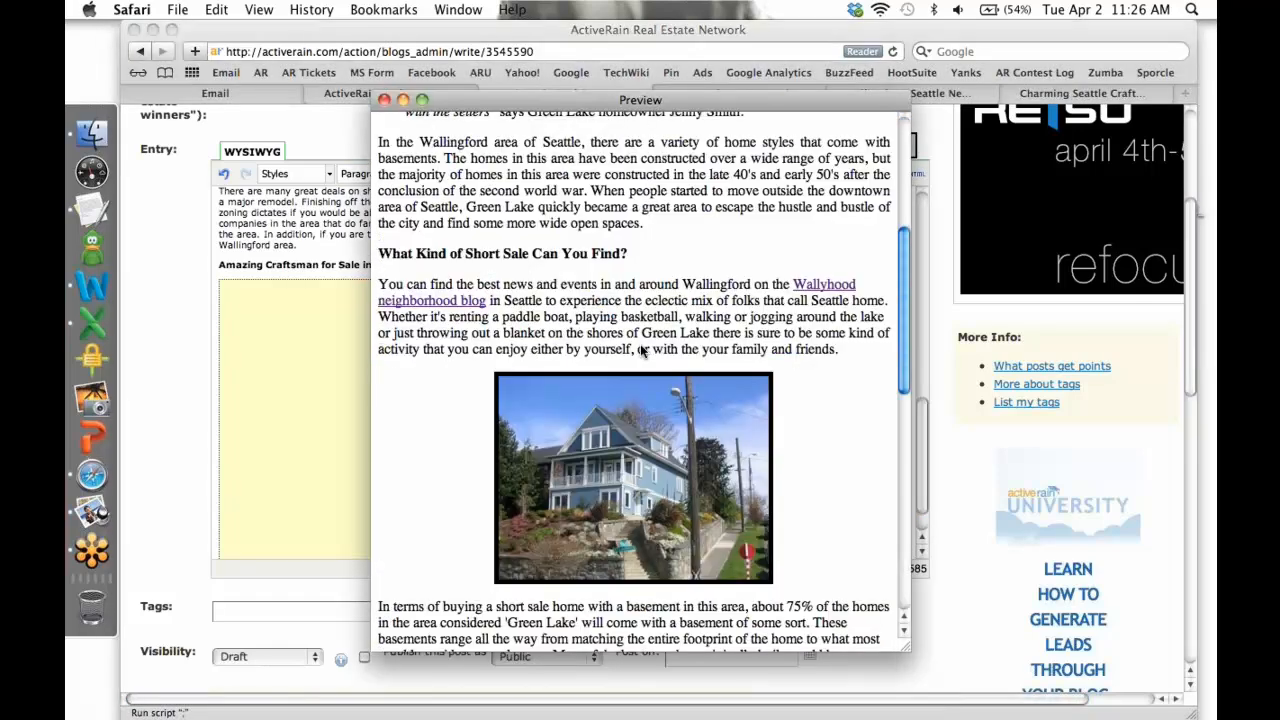
scroll(641, 349, "down", 2)
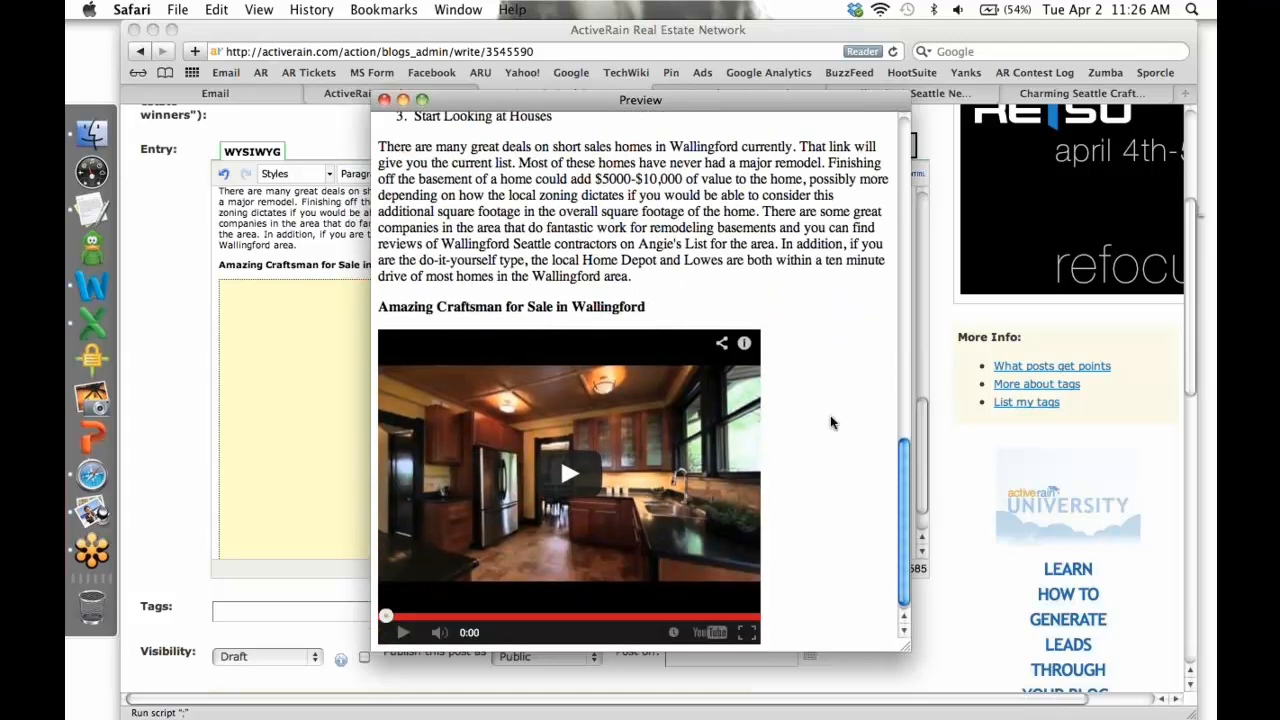
scroll(830, 415, "up", 12)
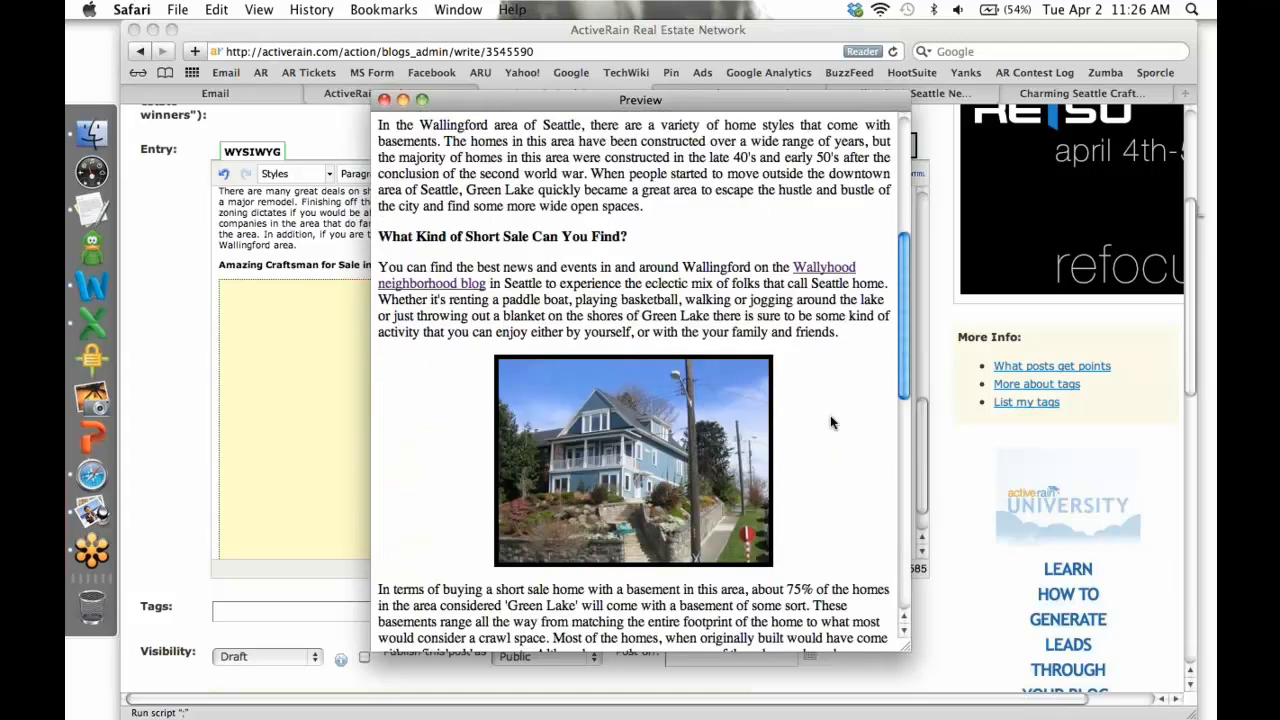
left_click(128, 341)
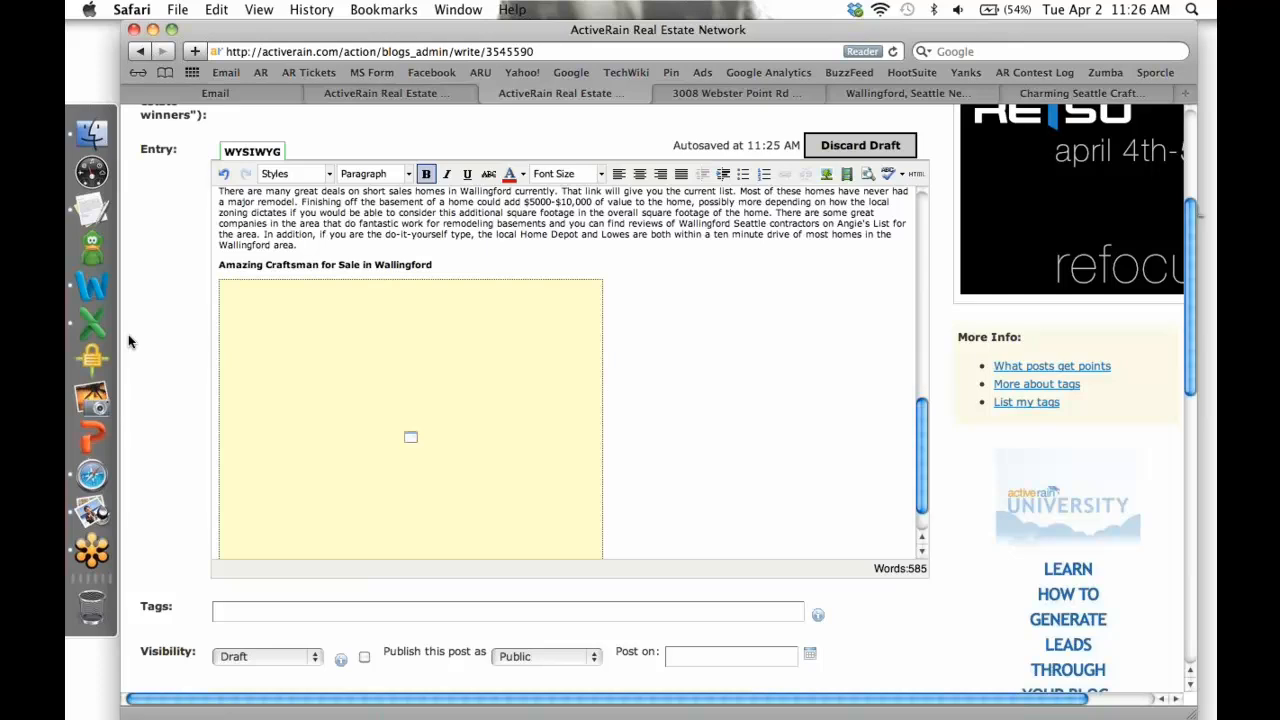
- Open the post's HTML source, look through the code down to the embedded video's iframe, and update the entry
scroll(128, 341, "down", 4)
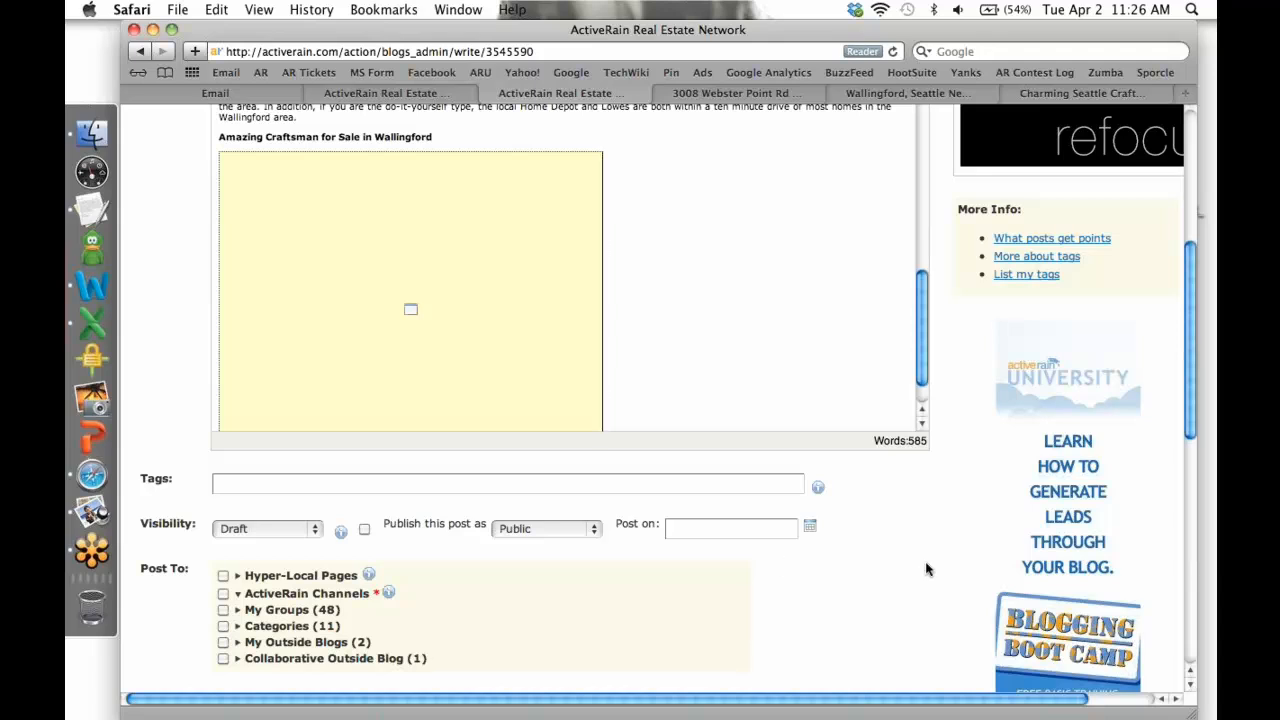
scroll(926, 569, "up", 1)
scroll(926, 569, "up", 5)
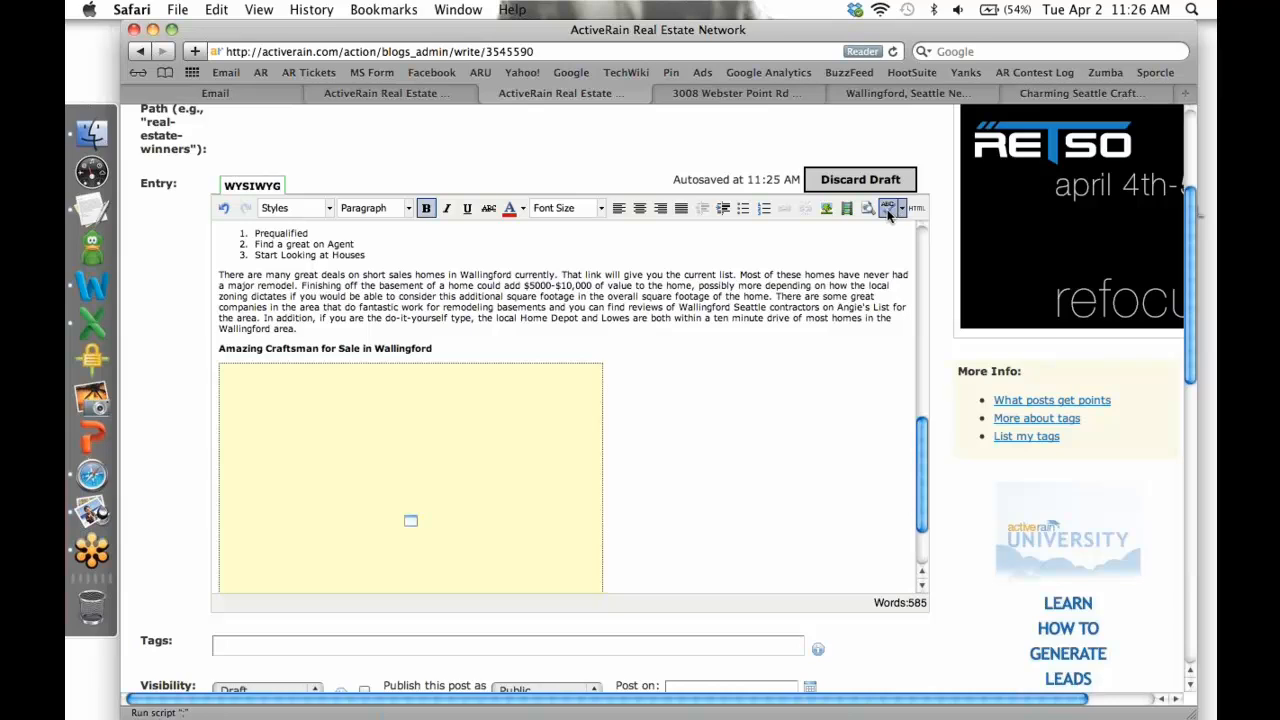
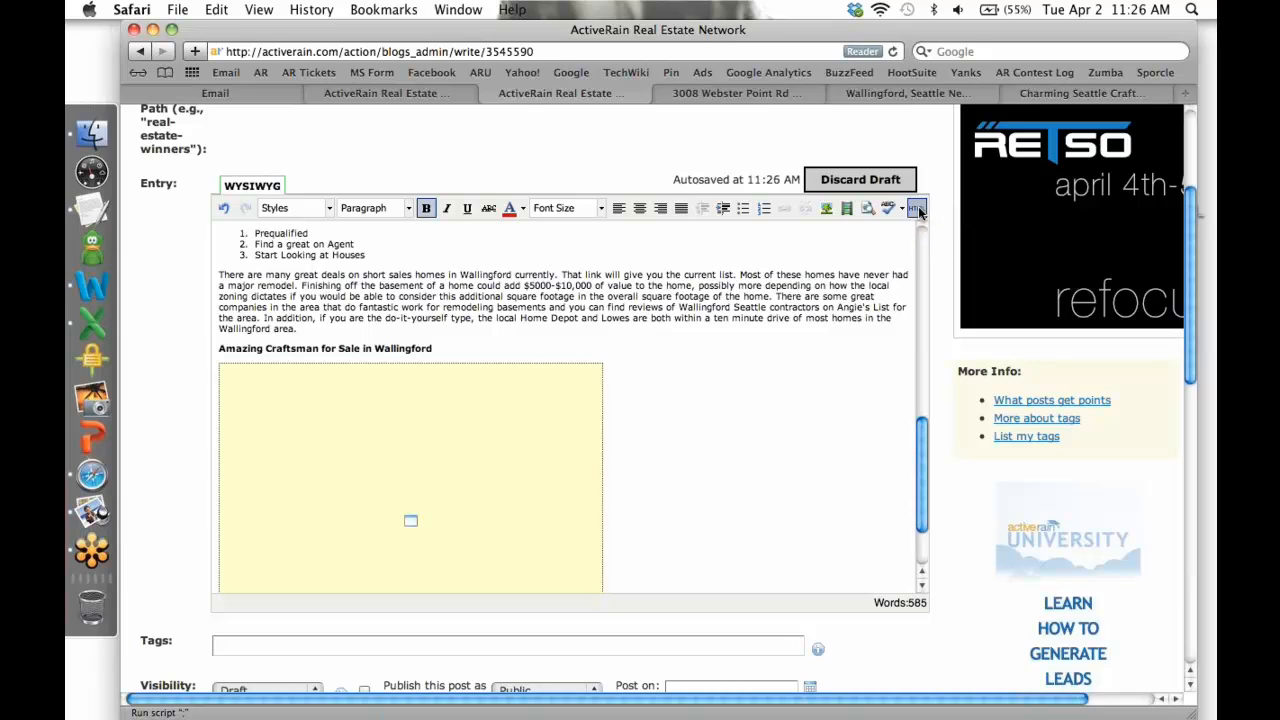
left_click(919, 211)
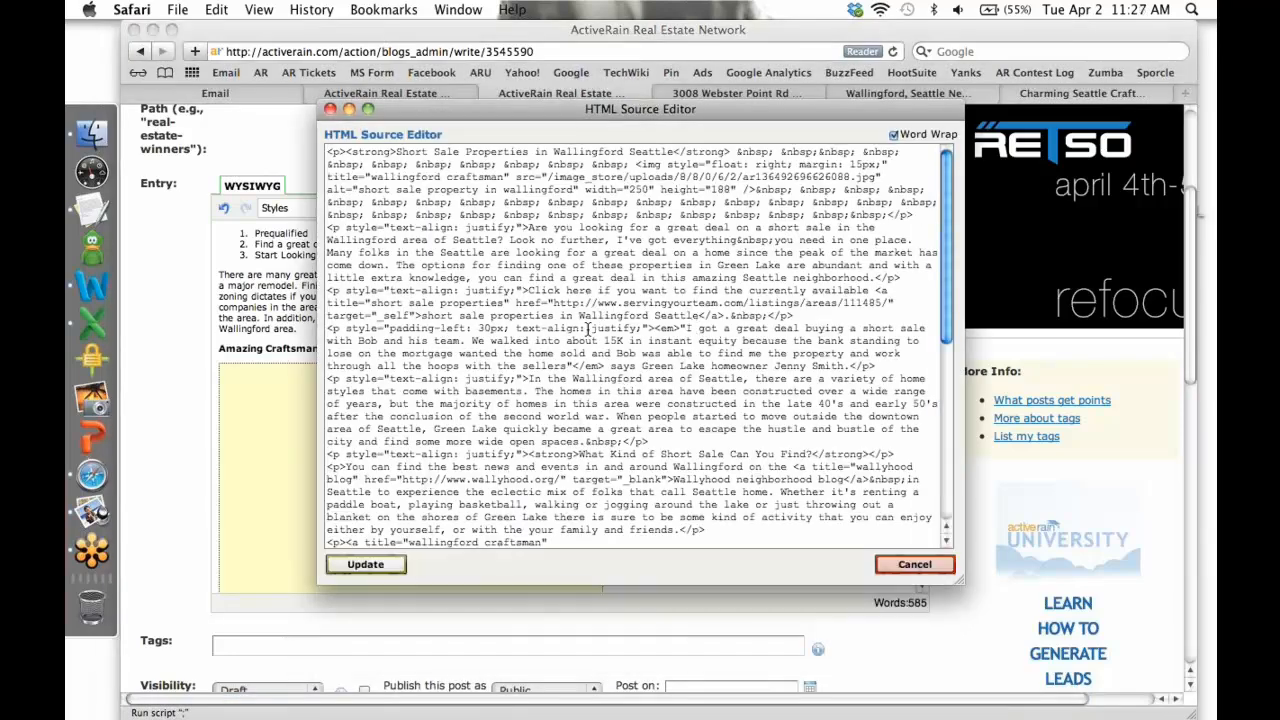
scroll(588, 330, "down", 1)
scroll(590, 330, "down", 10)
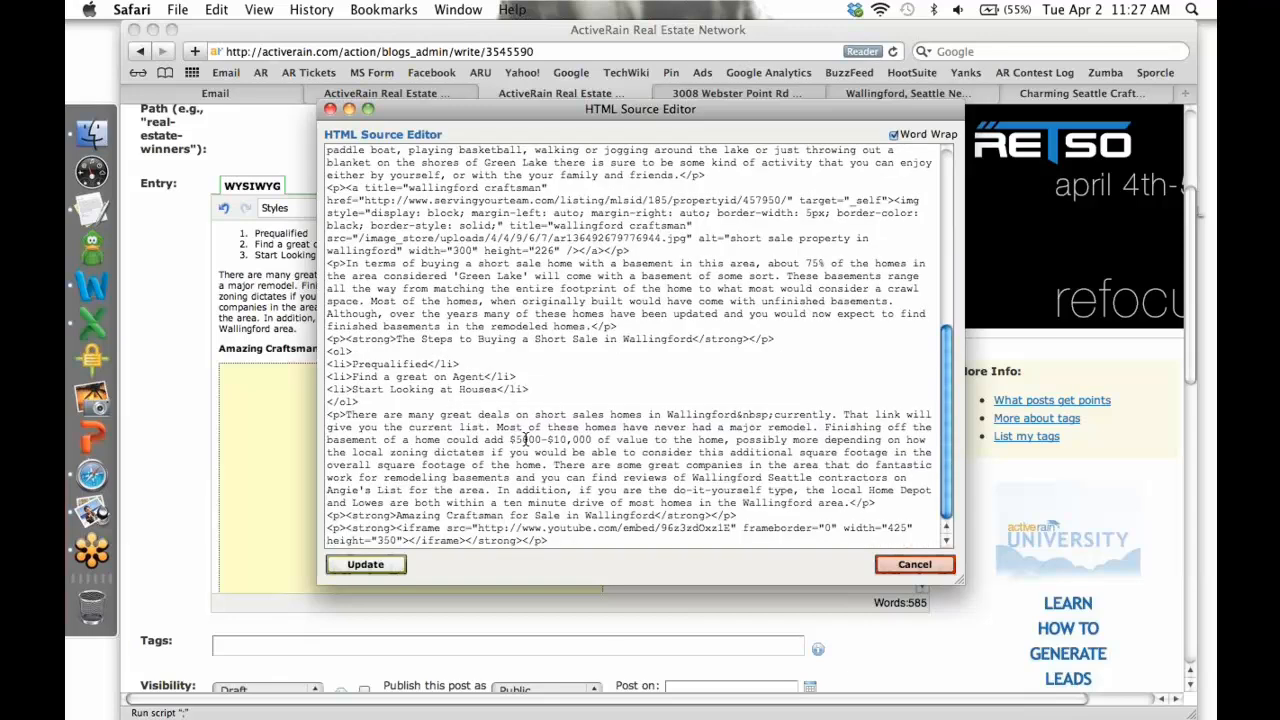
scroll(525, 440, "up", 10)
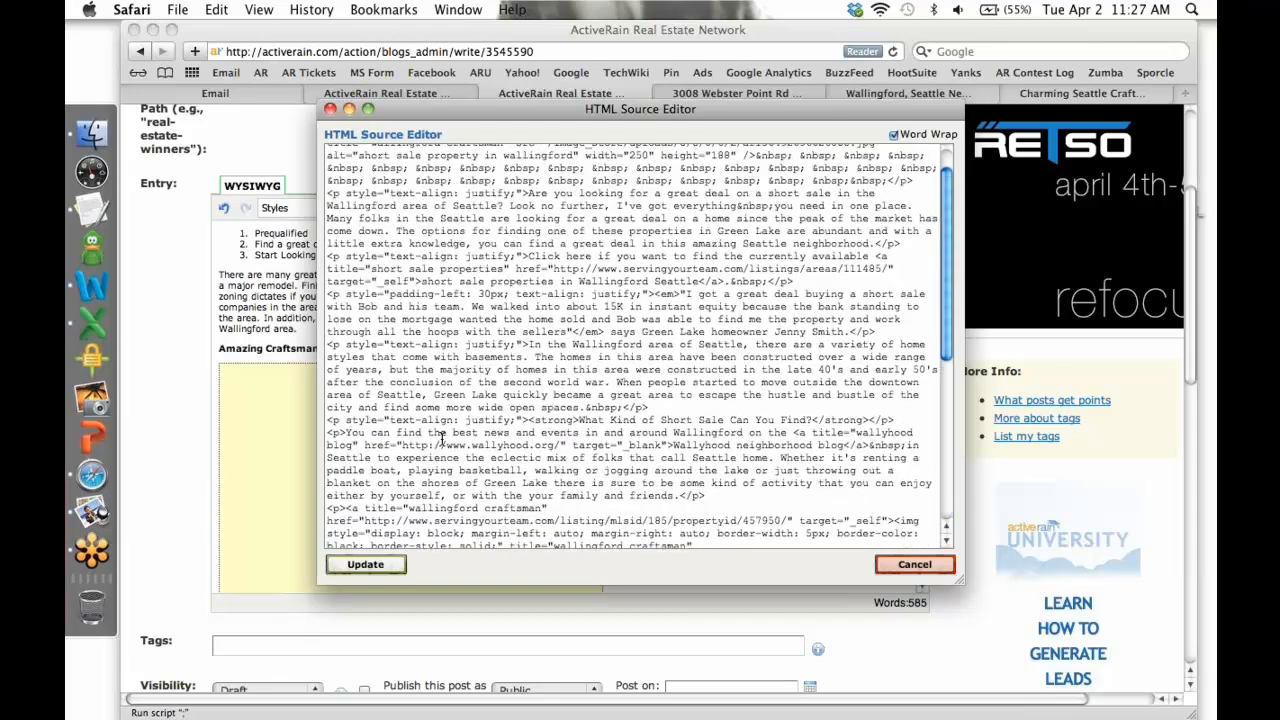
scroll(562, 388, "down", 10)
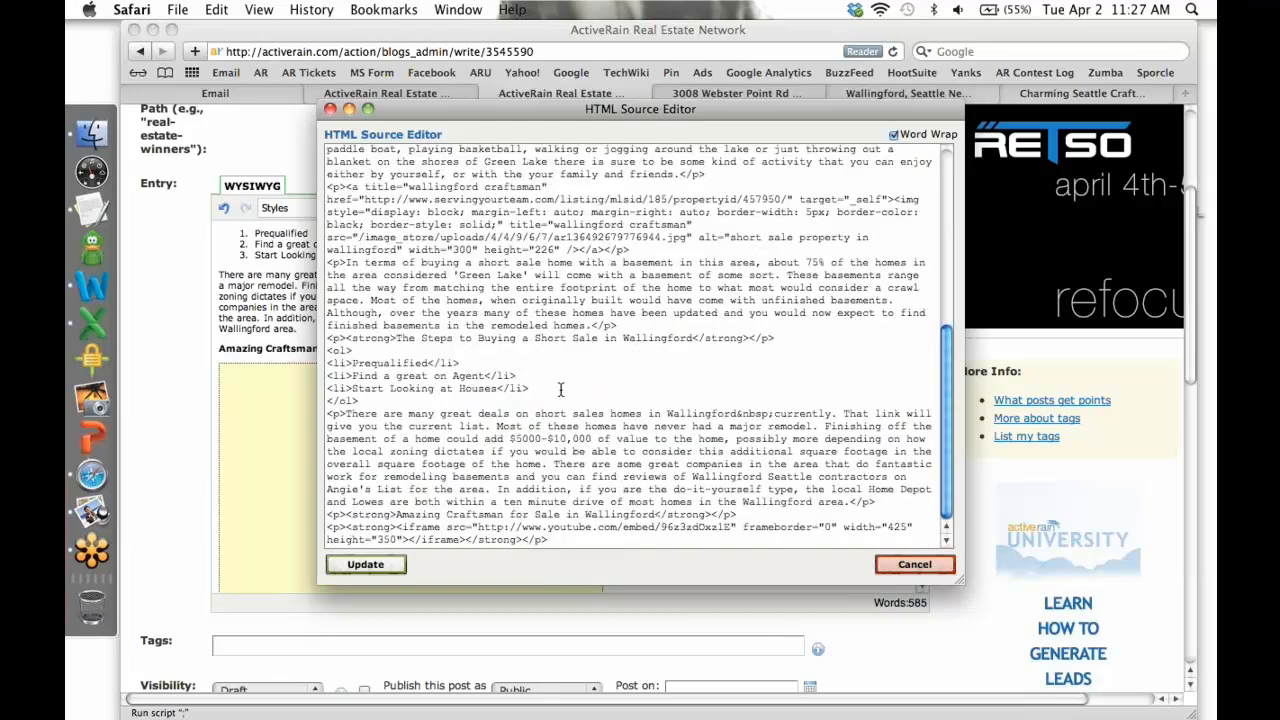
left_click(364, 565)
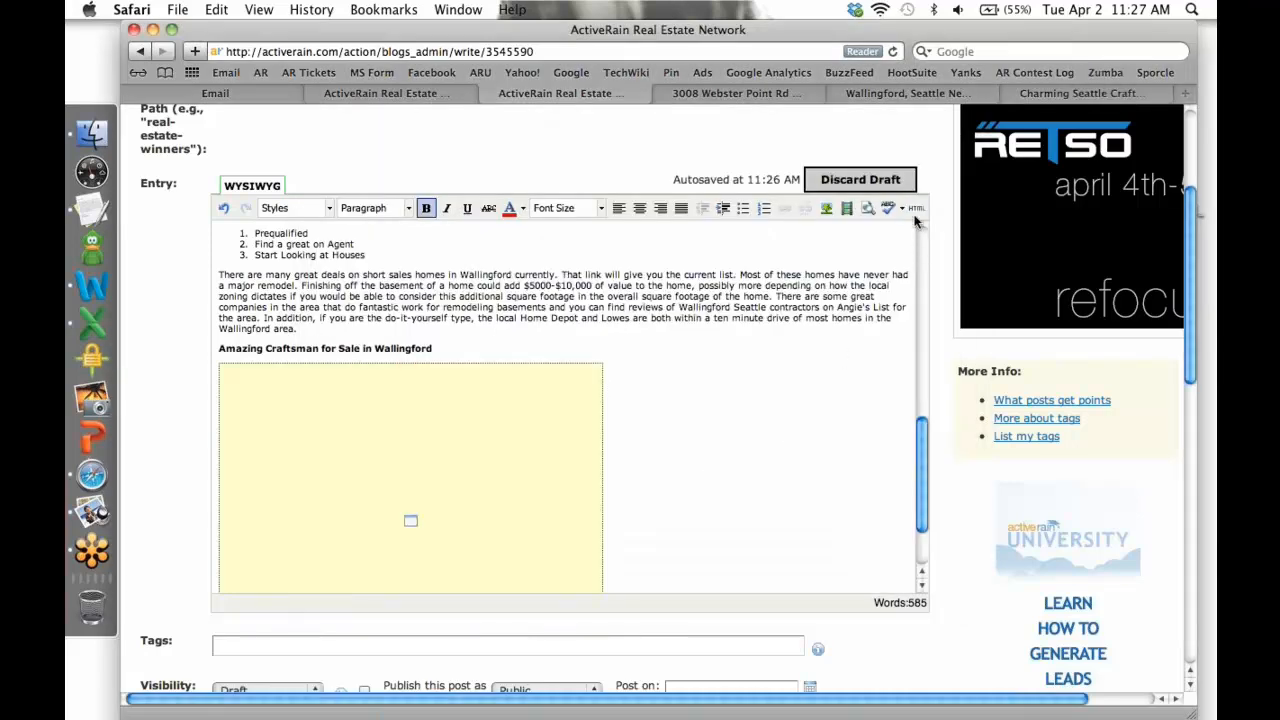
- Enter "wallingford seattle" as a tag for the post
scroll(782, 473, "down", 10)
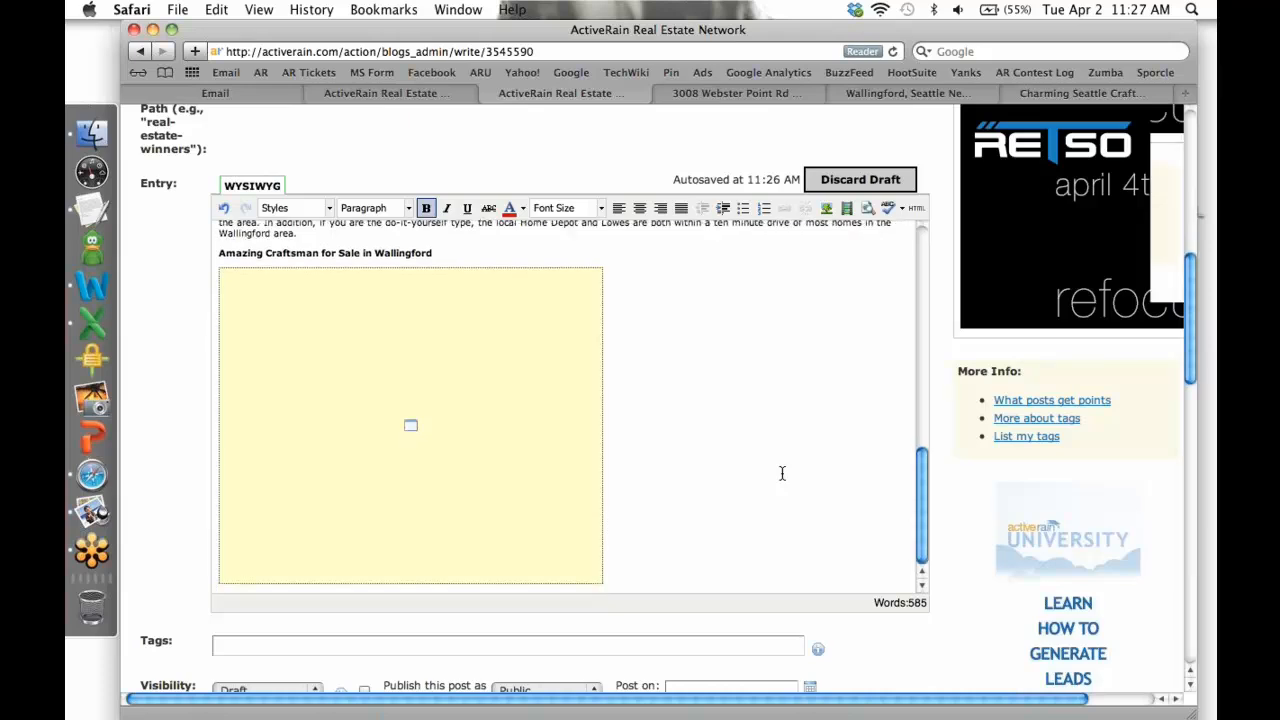
scroll(798, 647, "down", 1)
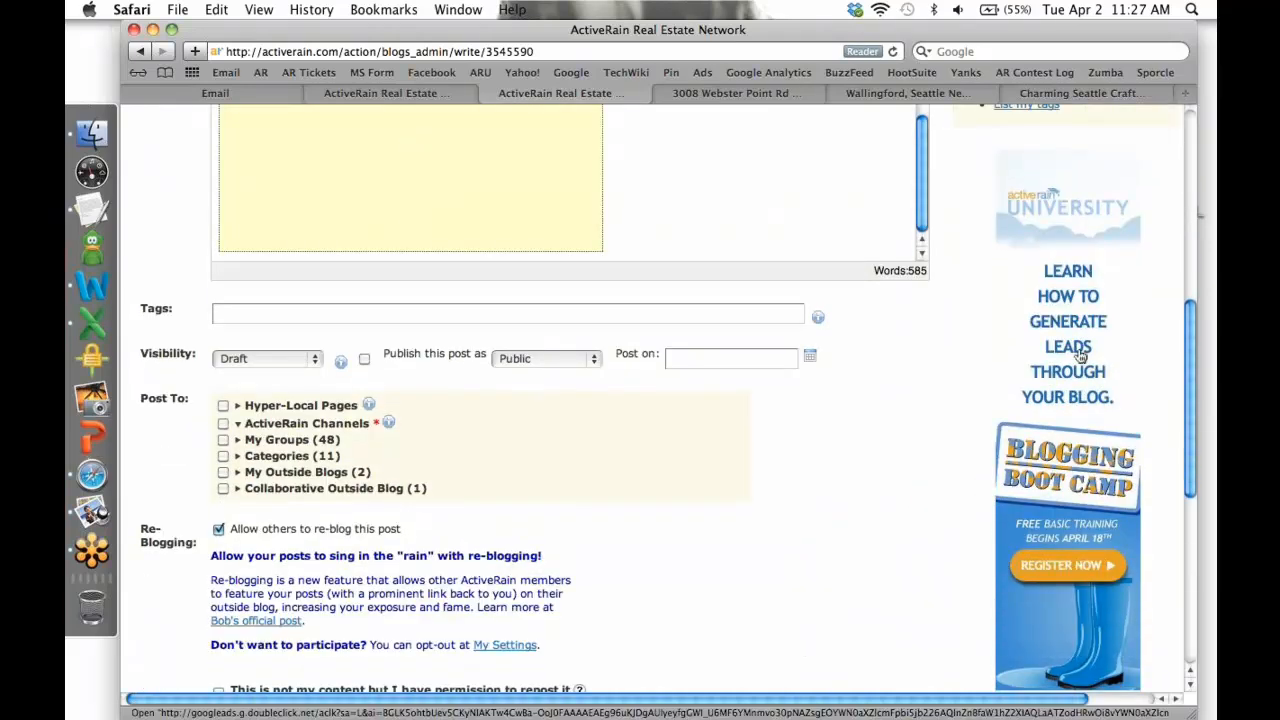
scroll(918, 388, "up", 3)
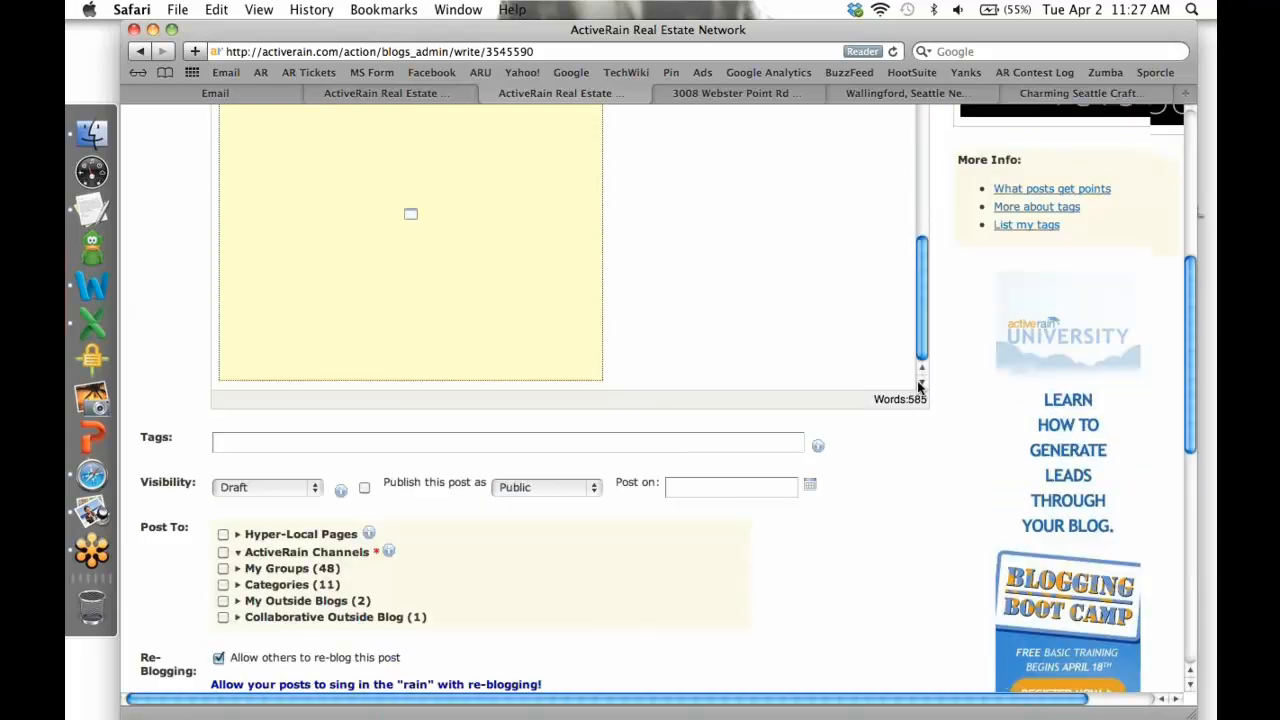
scroll(979, 409, "up", 6)
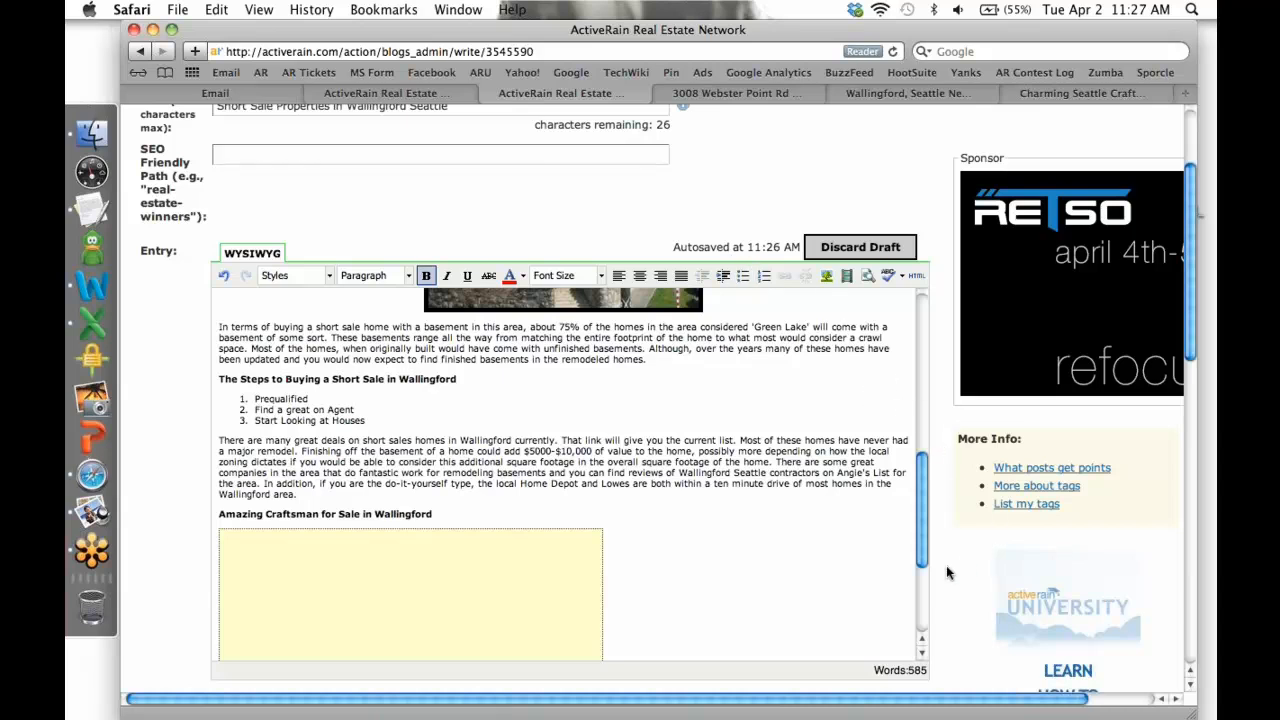
scroll(946, 572, "down", 9)
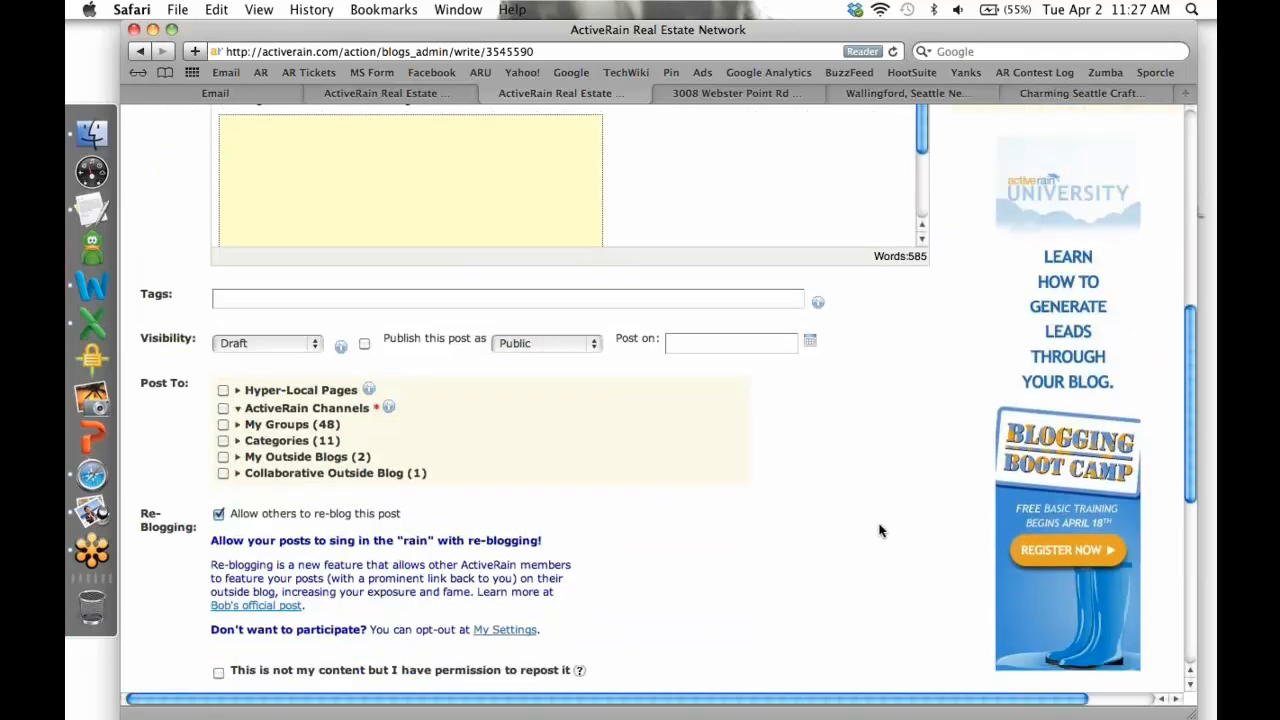
left_click(383, 290)
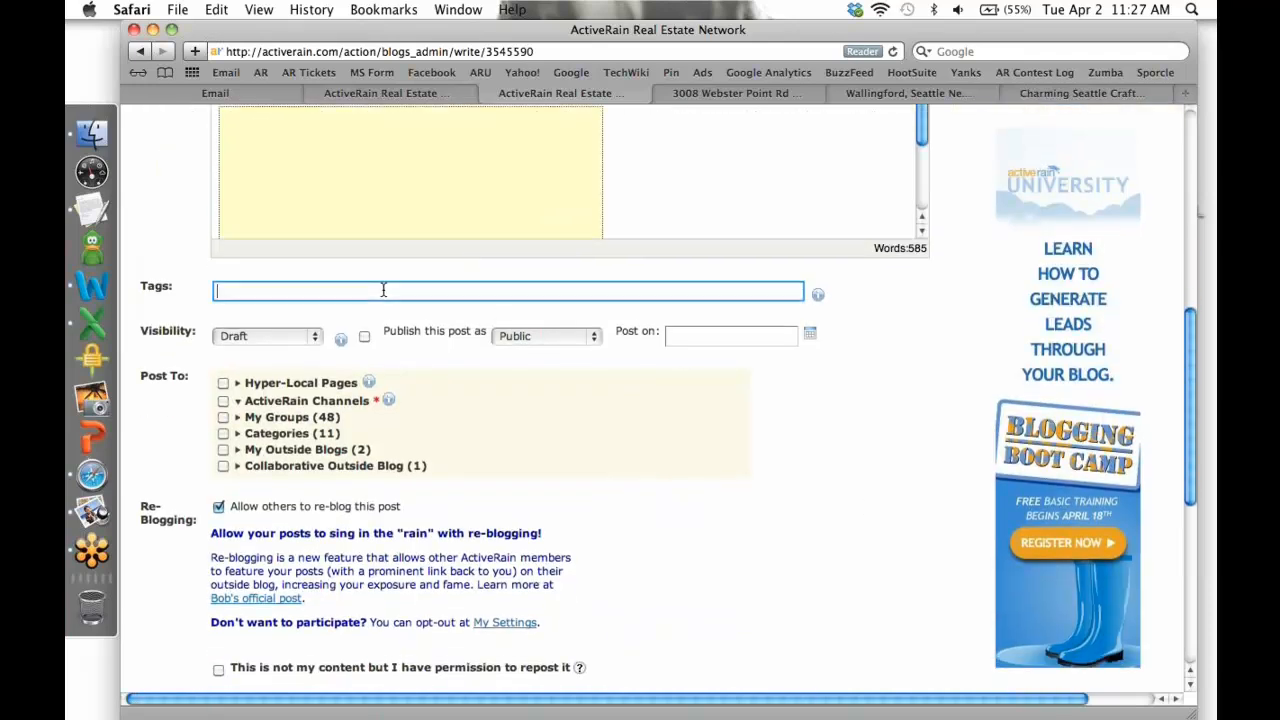
type("wallingford seattle")
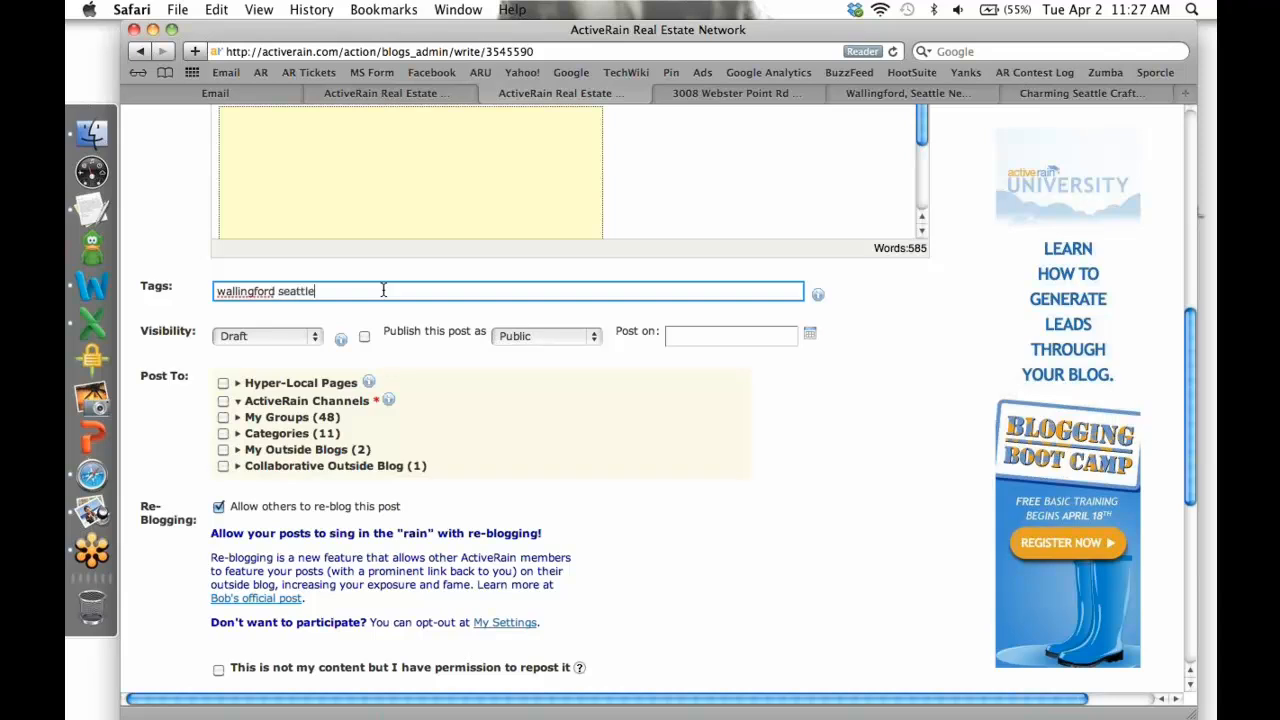
- Add the tags "short sales" and "seattle real estate" to the post
type(", short sales, seattle real estate")
- Schedule the post to be published as Public on April 6, 2013 at 2:55 PM
left_click(365, 338)
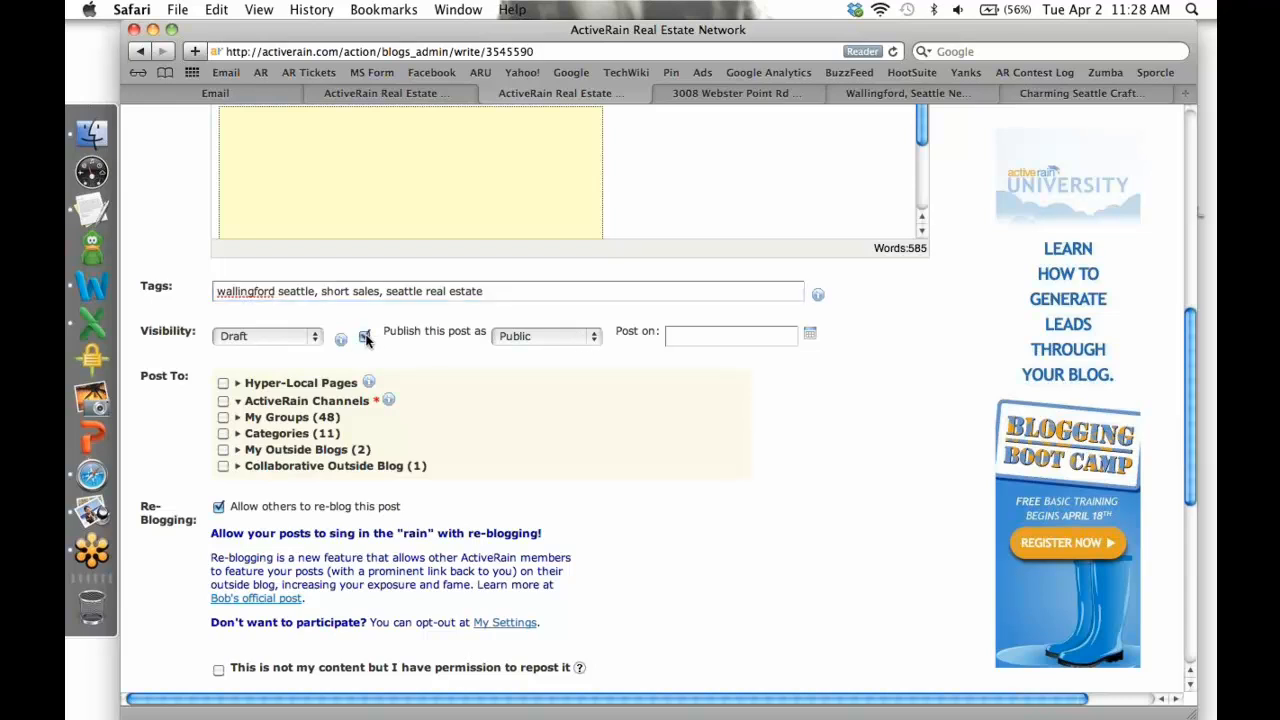
left_click(777, 336)
left_click(809, 335)
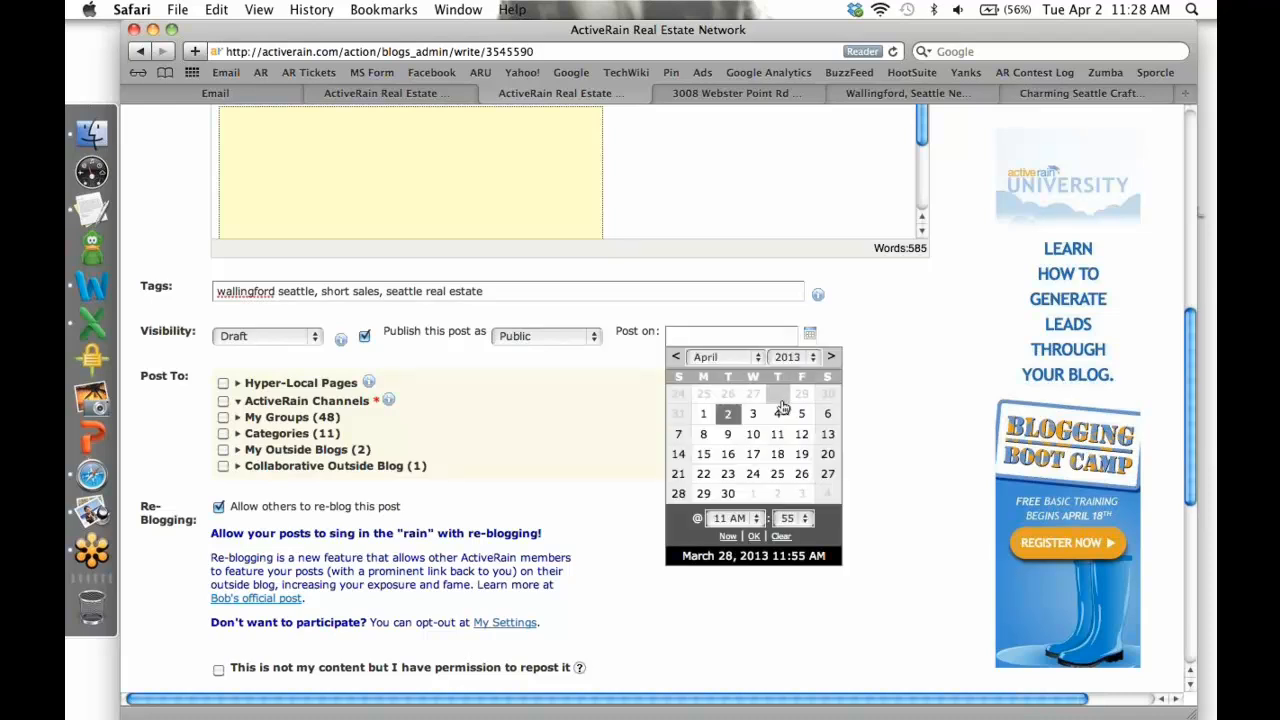
left_click(829, 416)
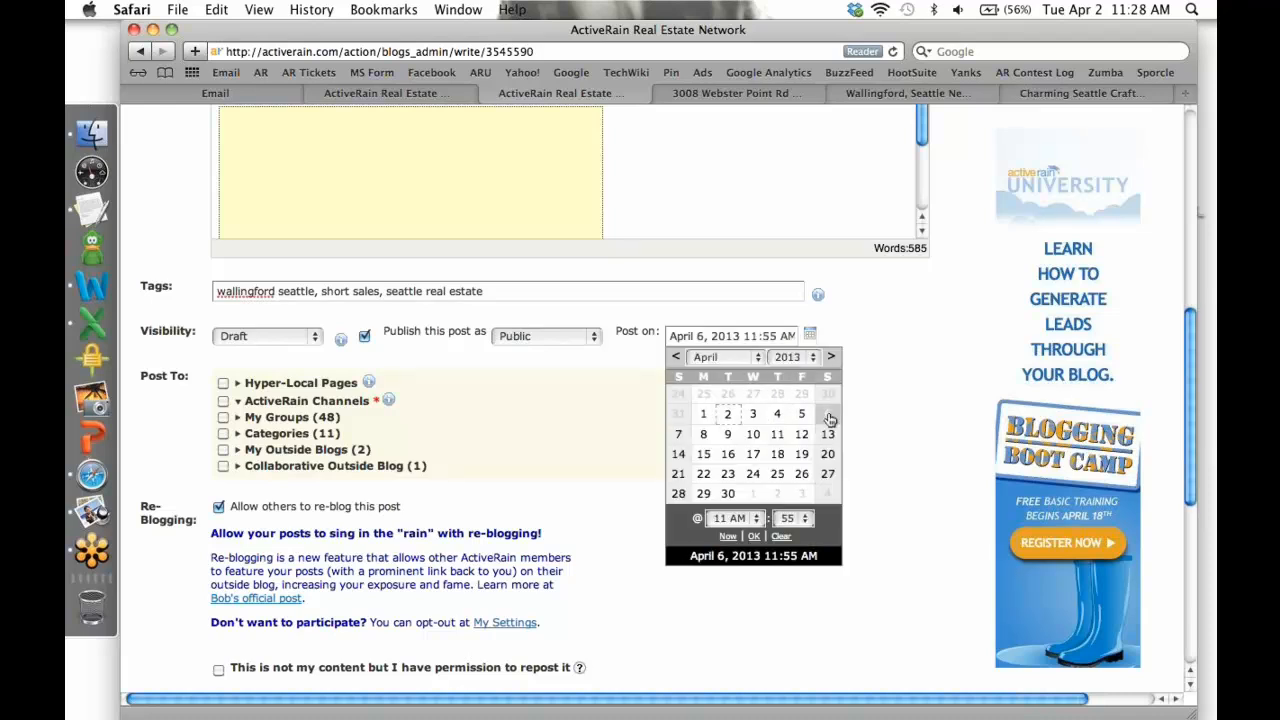
left_click(757, 522)
left_click(749, 566)
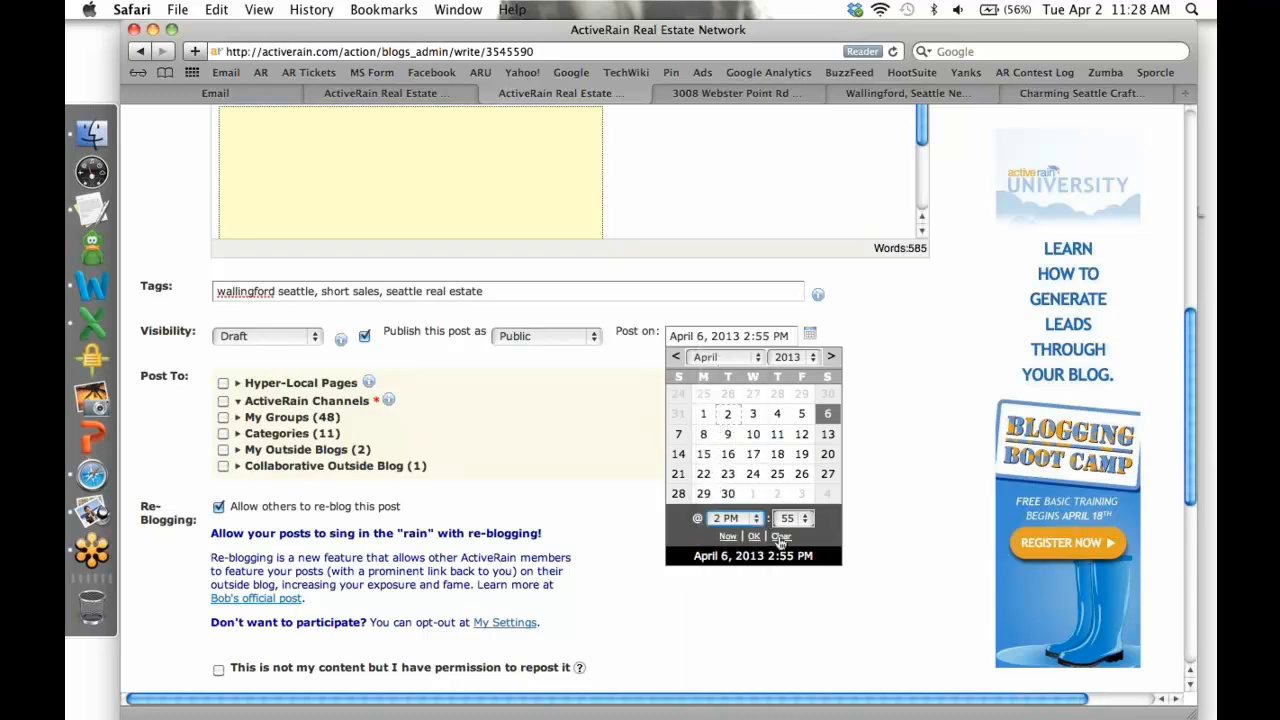
left_click(606, 443)
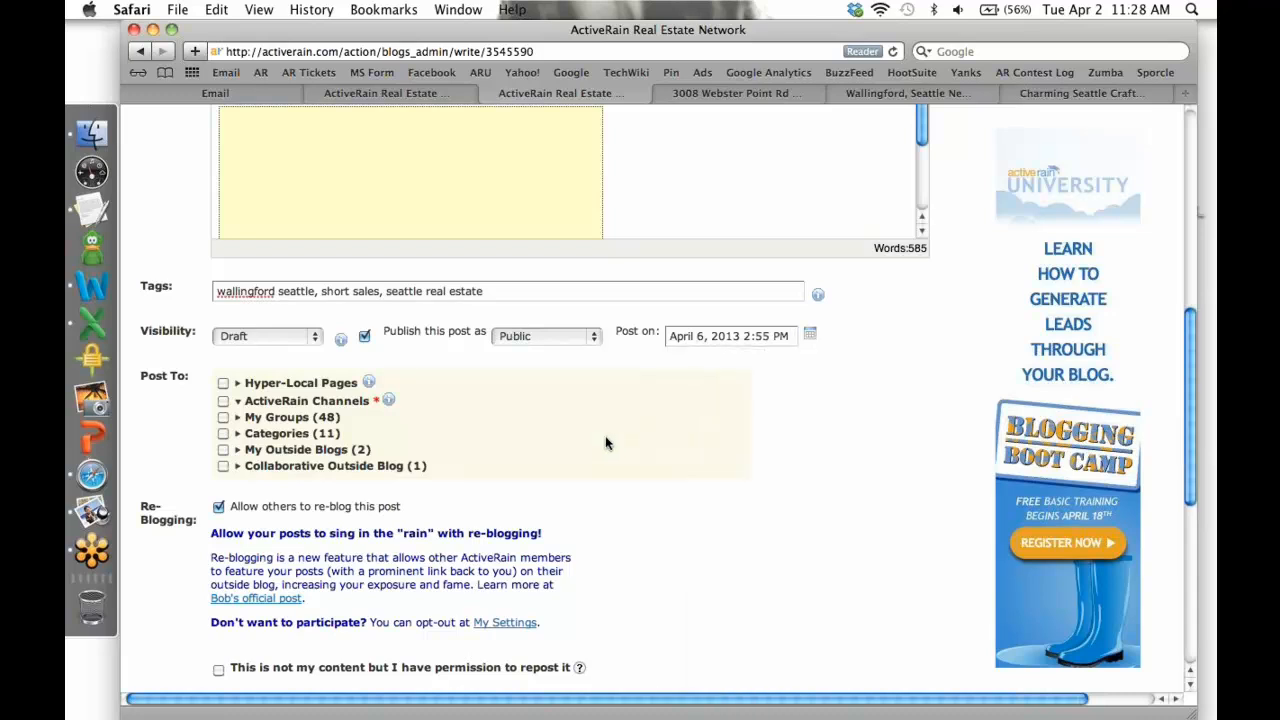
- Turn off scheduled publishing and clear the post's publishing date
left_click(364, 337)
left_click(688, 336)
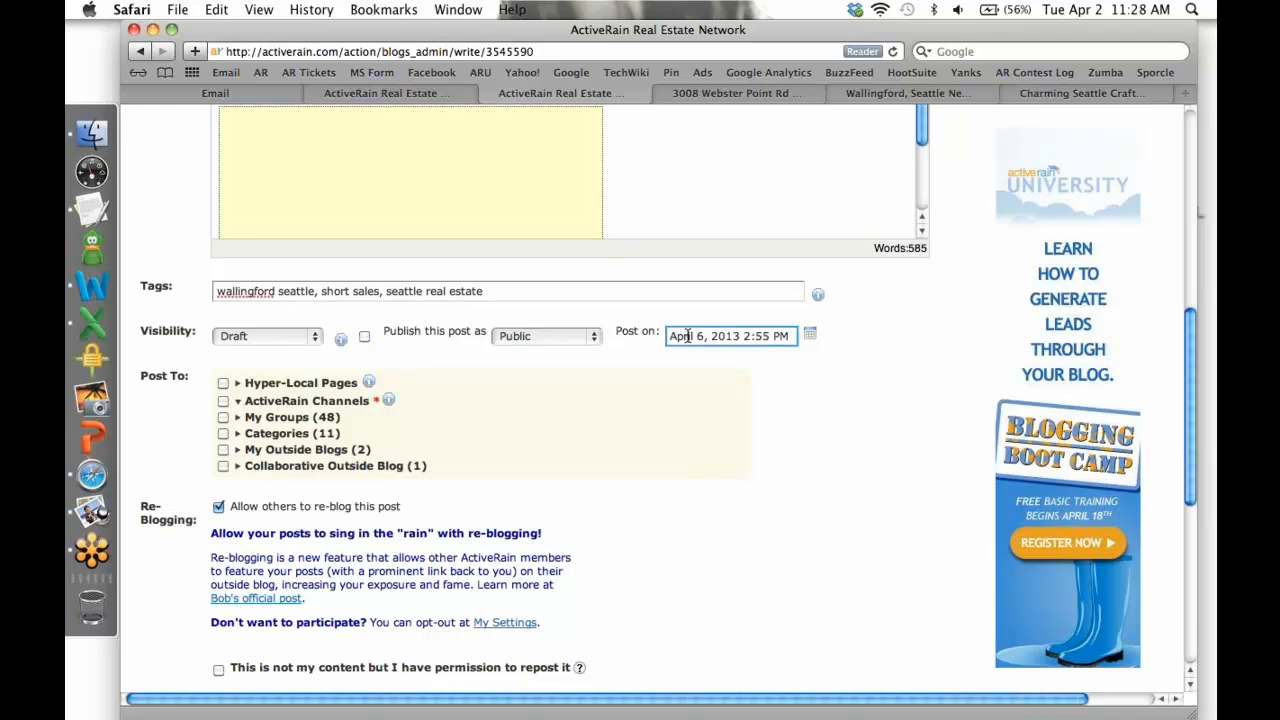
key("super+a")
key("BackSpace")
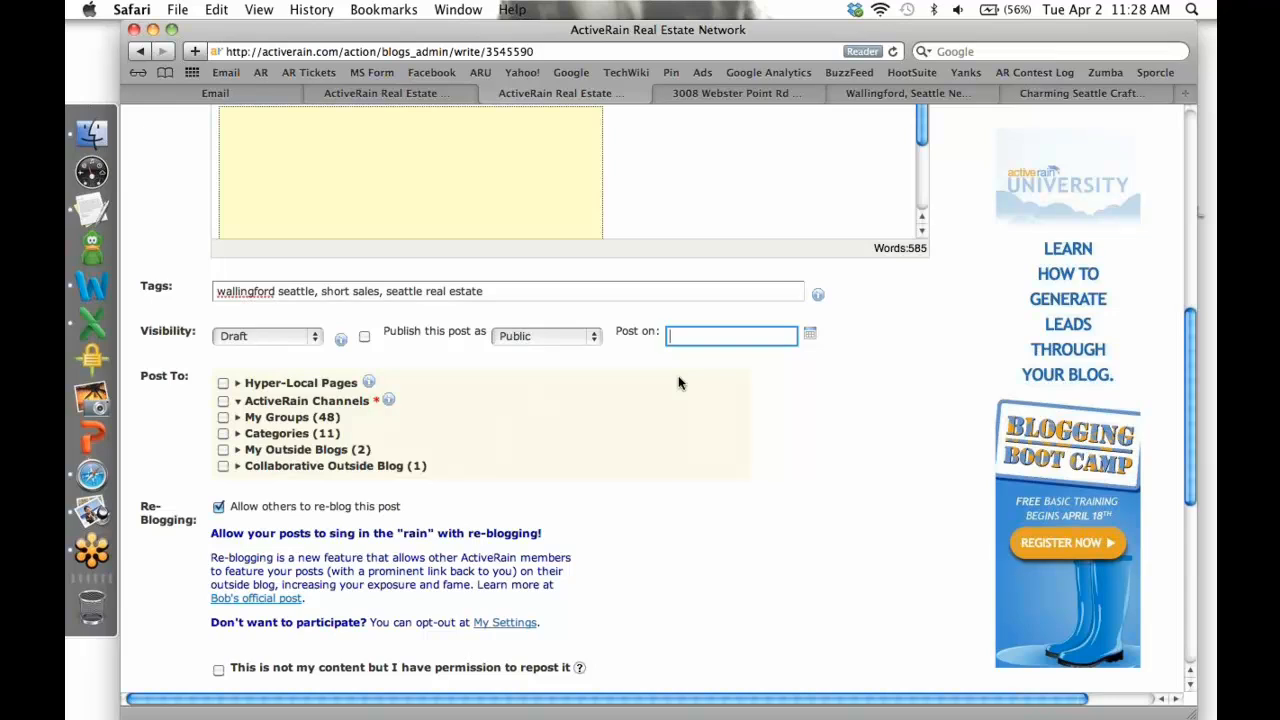
- Enable posting to Hyper-Local Pages, with Washington as the state and King County as the county
left_click(222, 387)
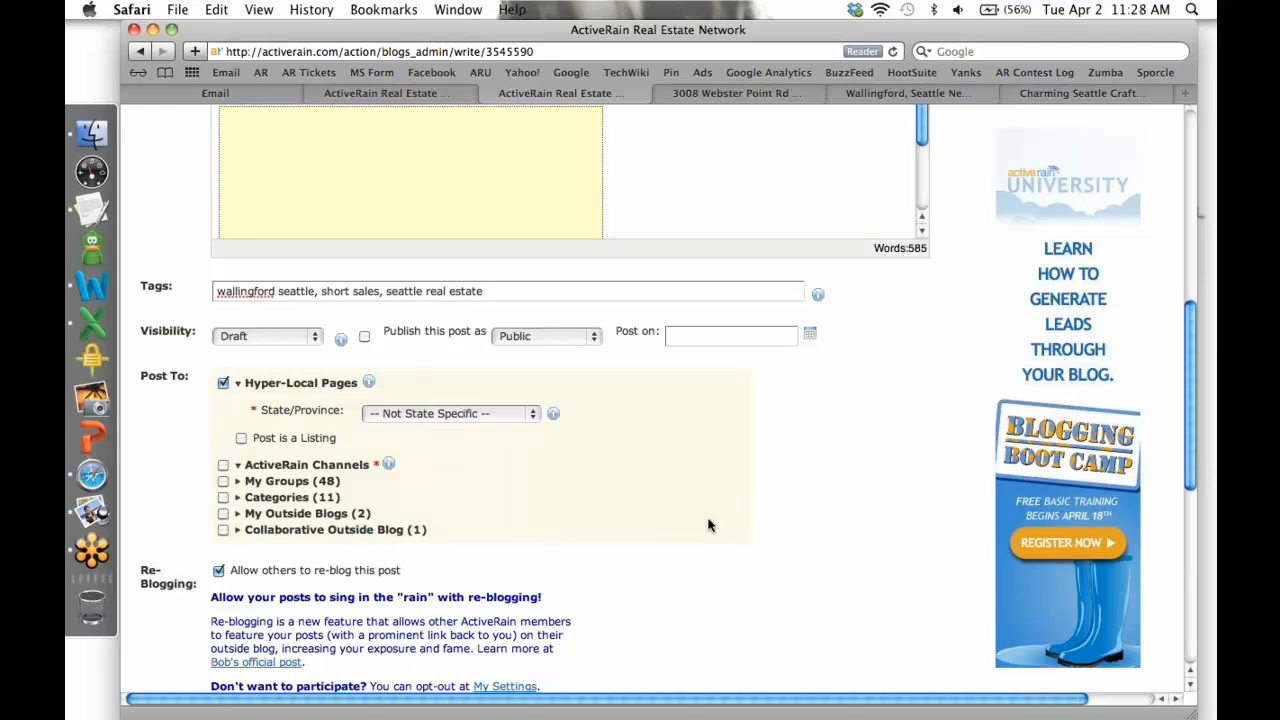
scroll(708, 525, "down", 3)
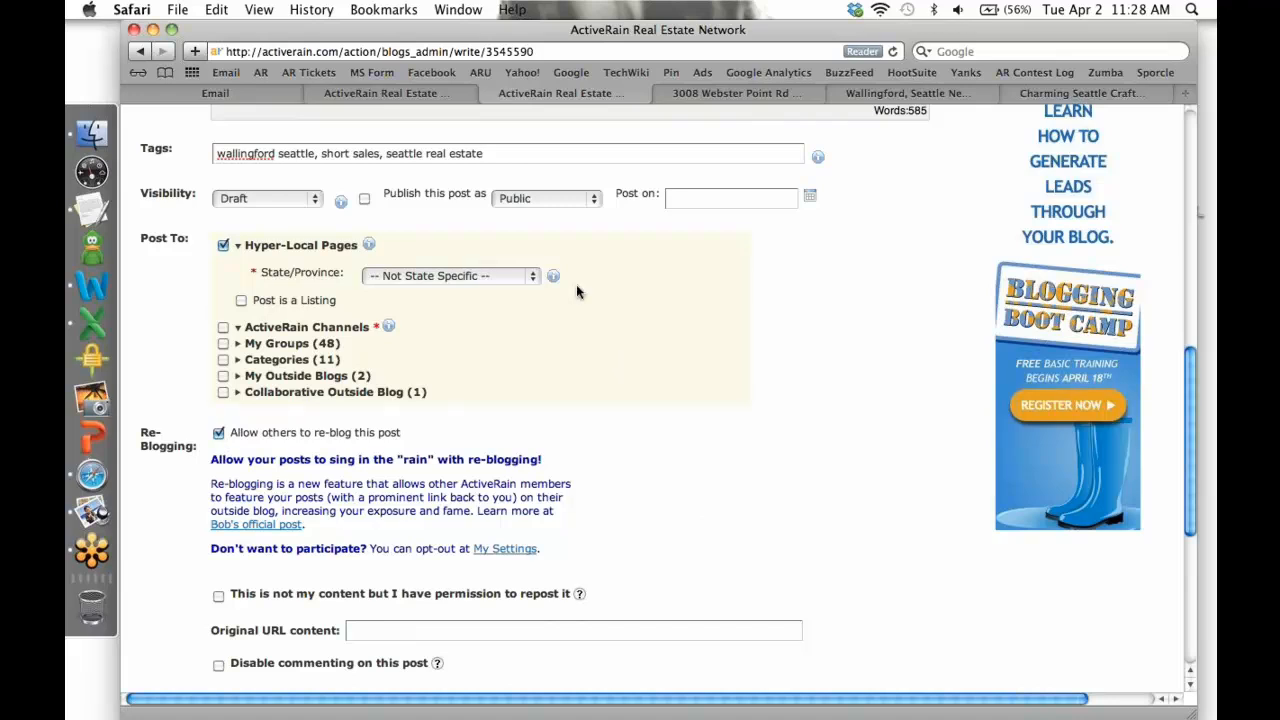
left_click(538, 278)
scroll(540, 276, "down", 15)
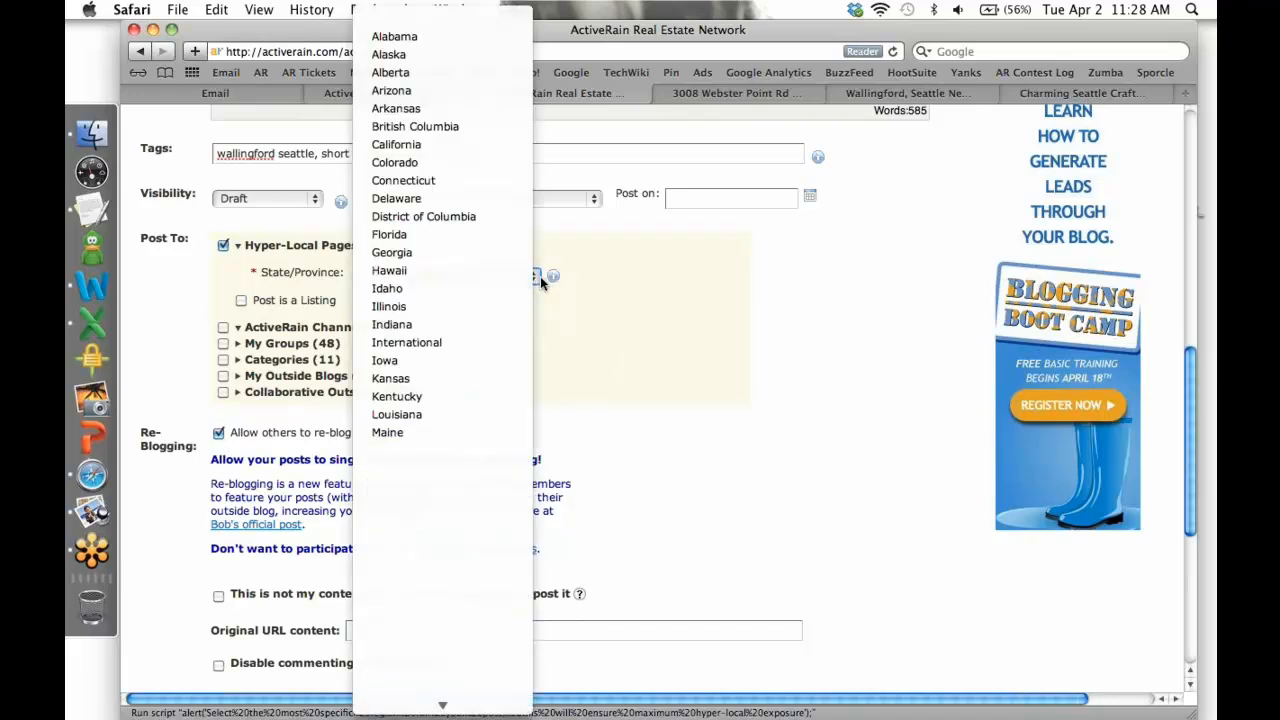
left_click(422, 690)
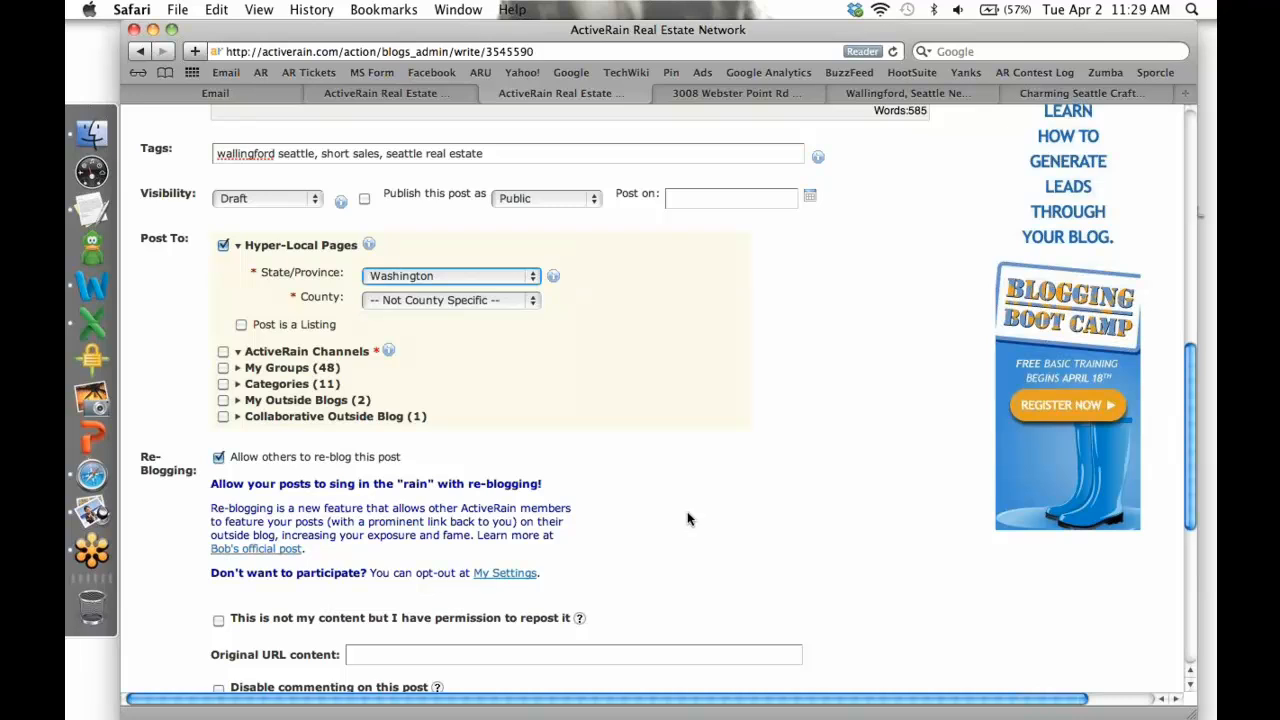
left_click(538, 304)
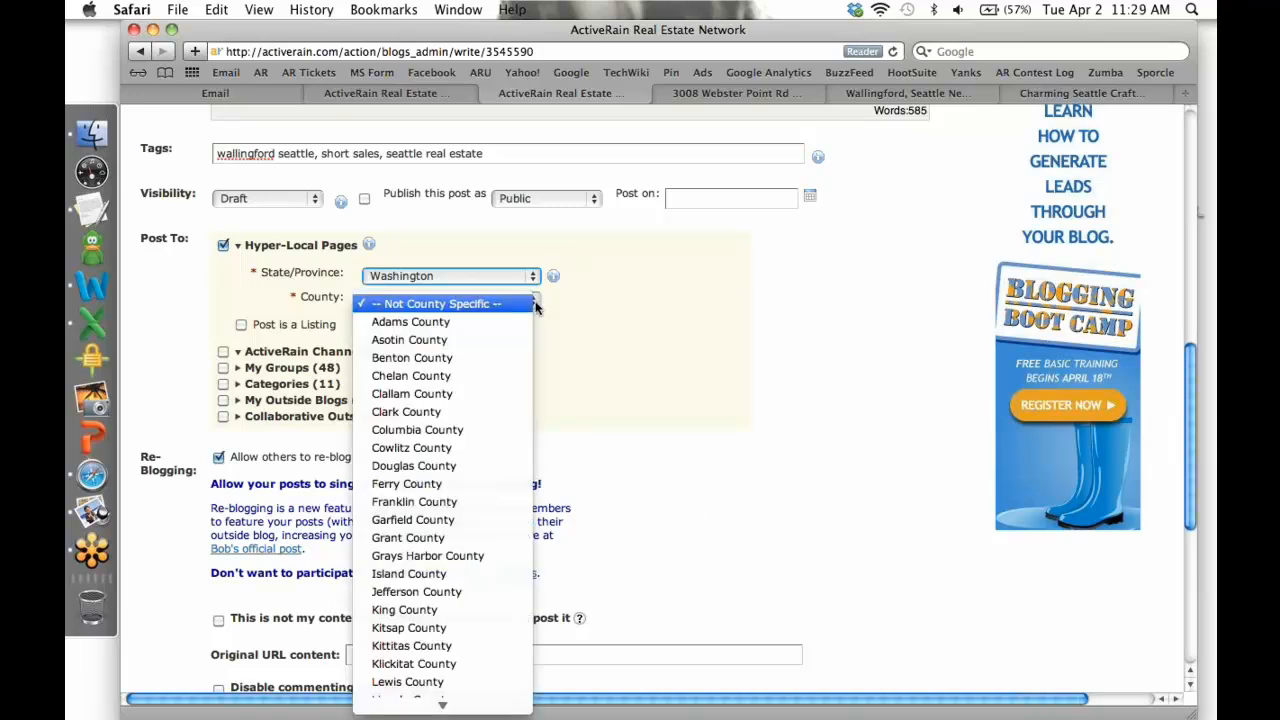
left_click(432, 611)
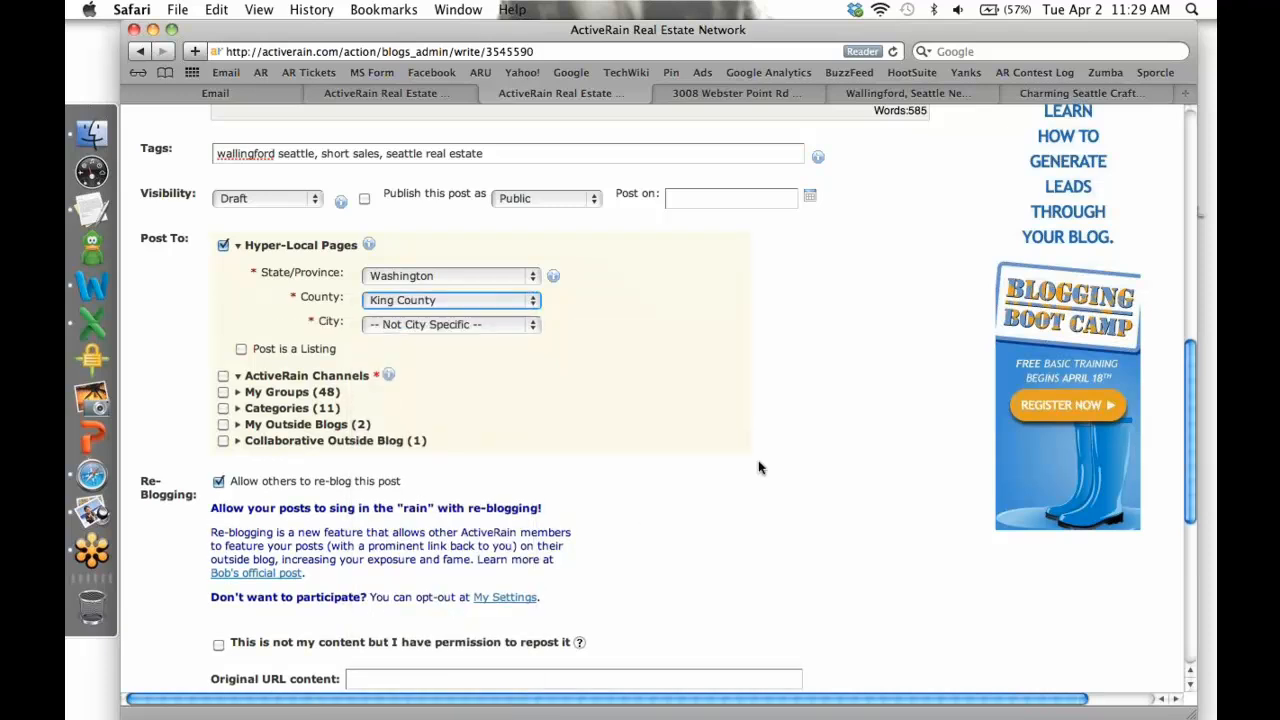
- Set the hyper-local city to Seattle and the neighborhood to Wallingford
left_click(533, 324)
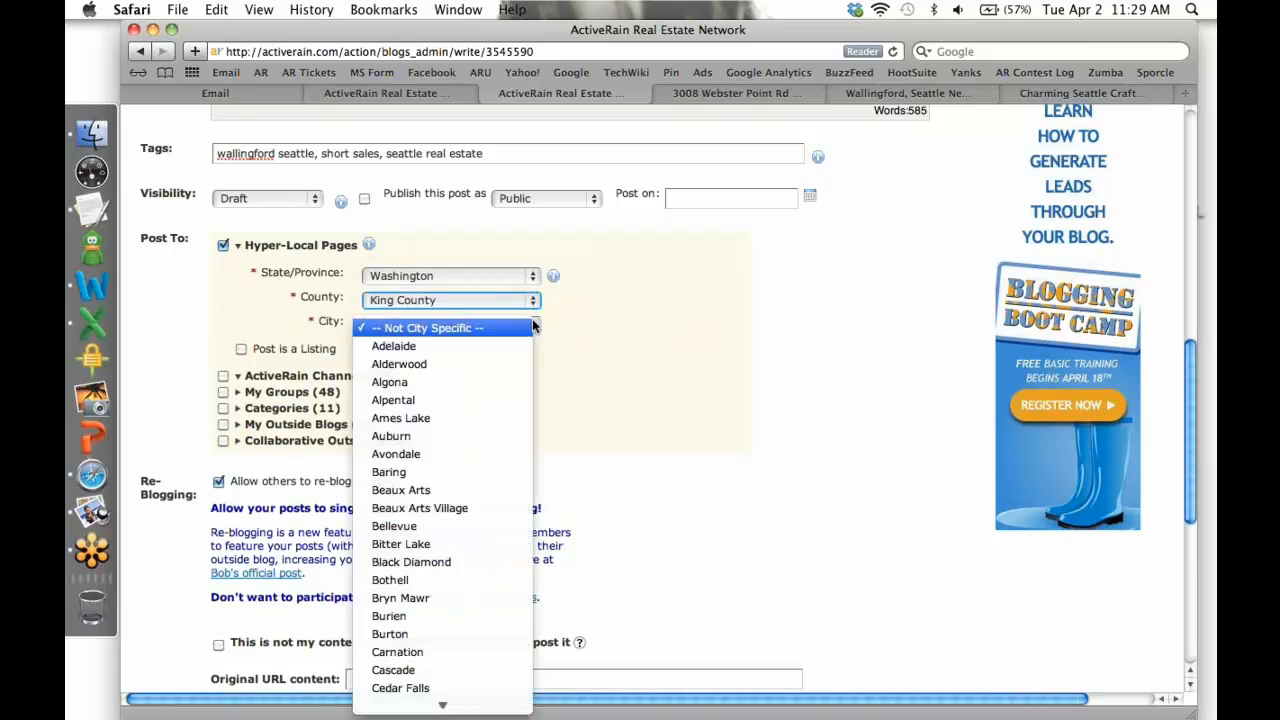
key("s")
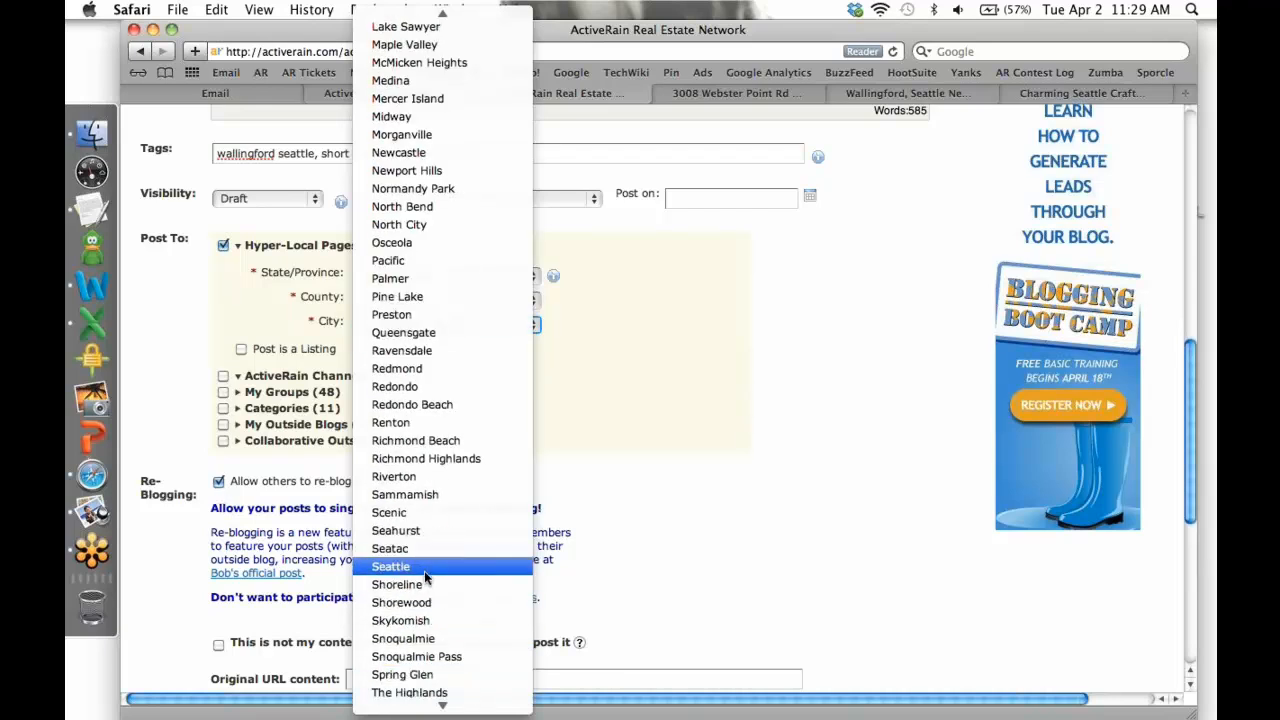
left_click(425, 568)
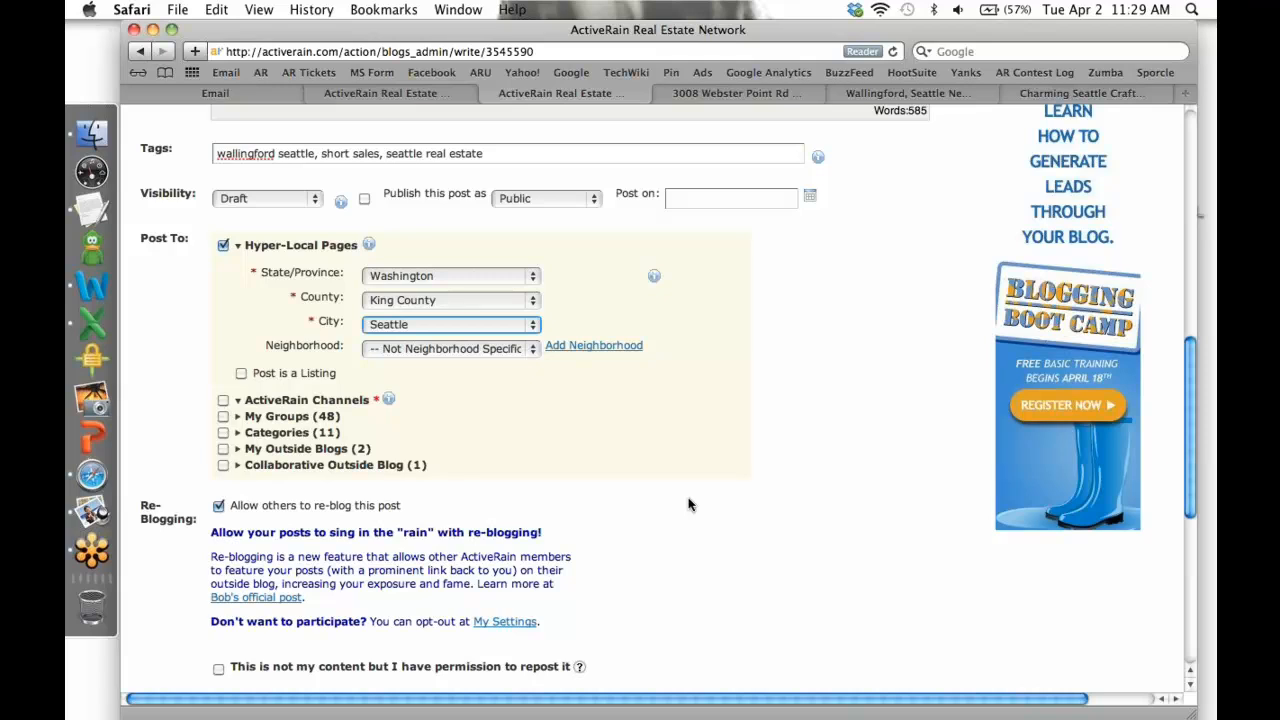
left_click(535, 350)
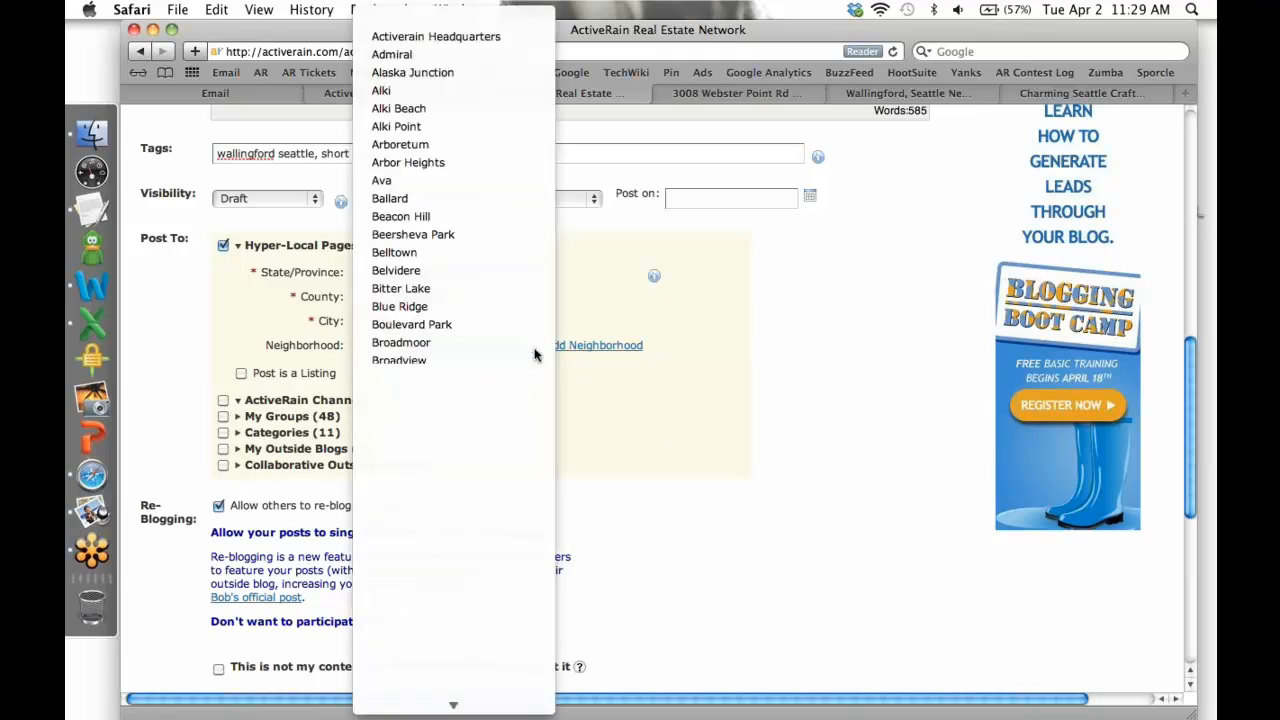
key("w")
left_click(440, 689)
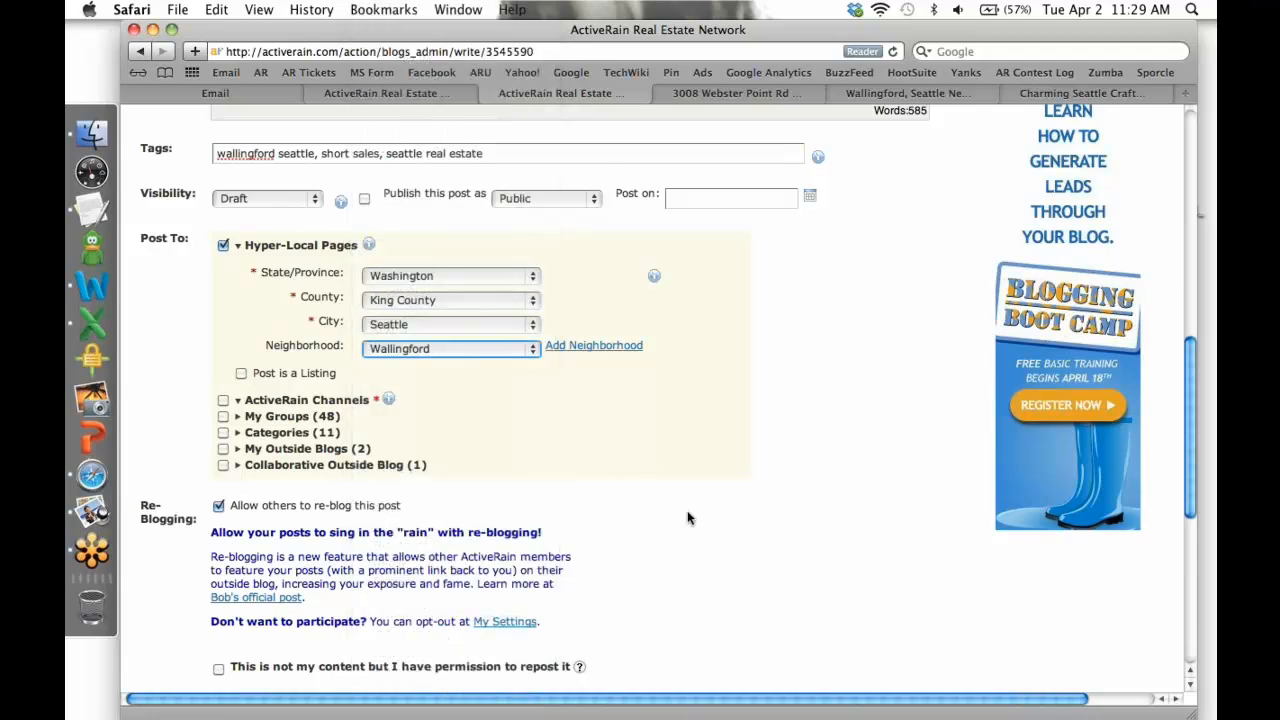
- Check the available Seattle neighborhoods and the form for adding a new community, and return to the post
left_click(537, 350)
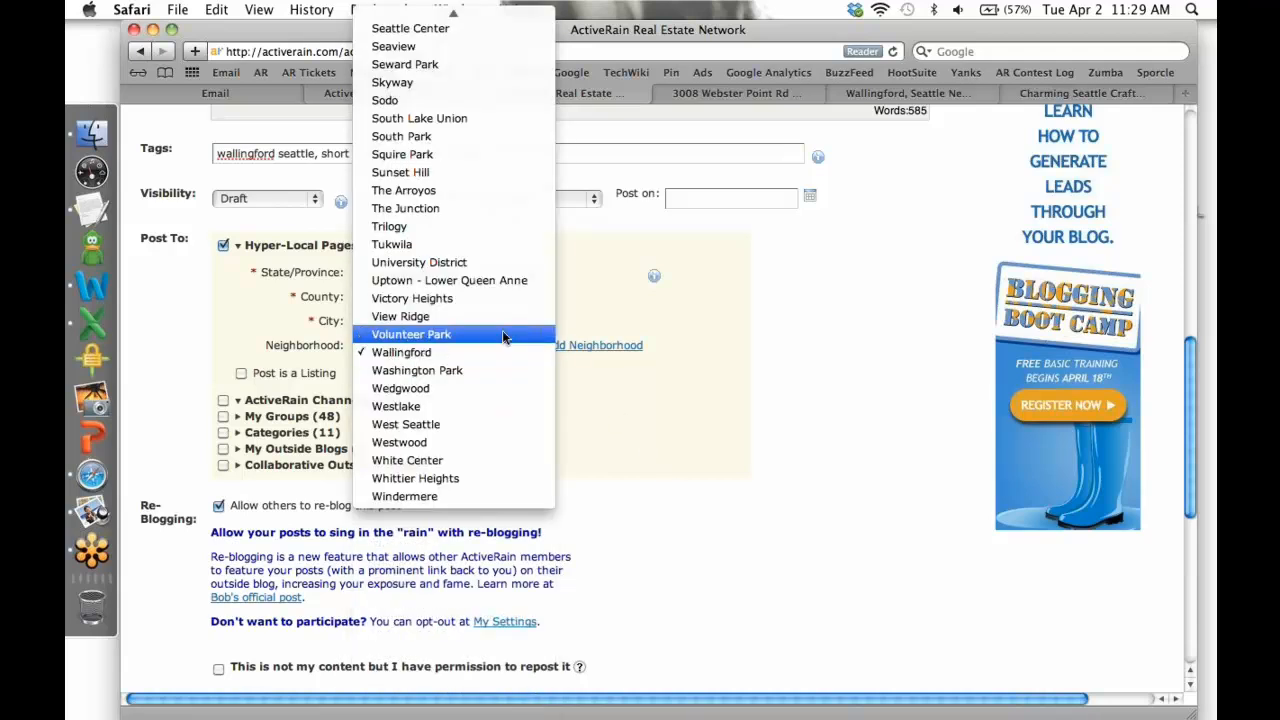
left_click(635, 429)
left_click(600, 345)
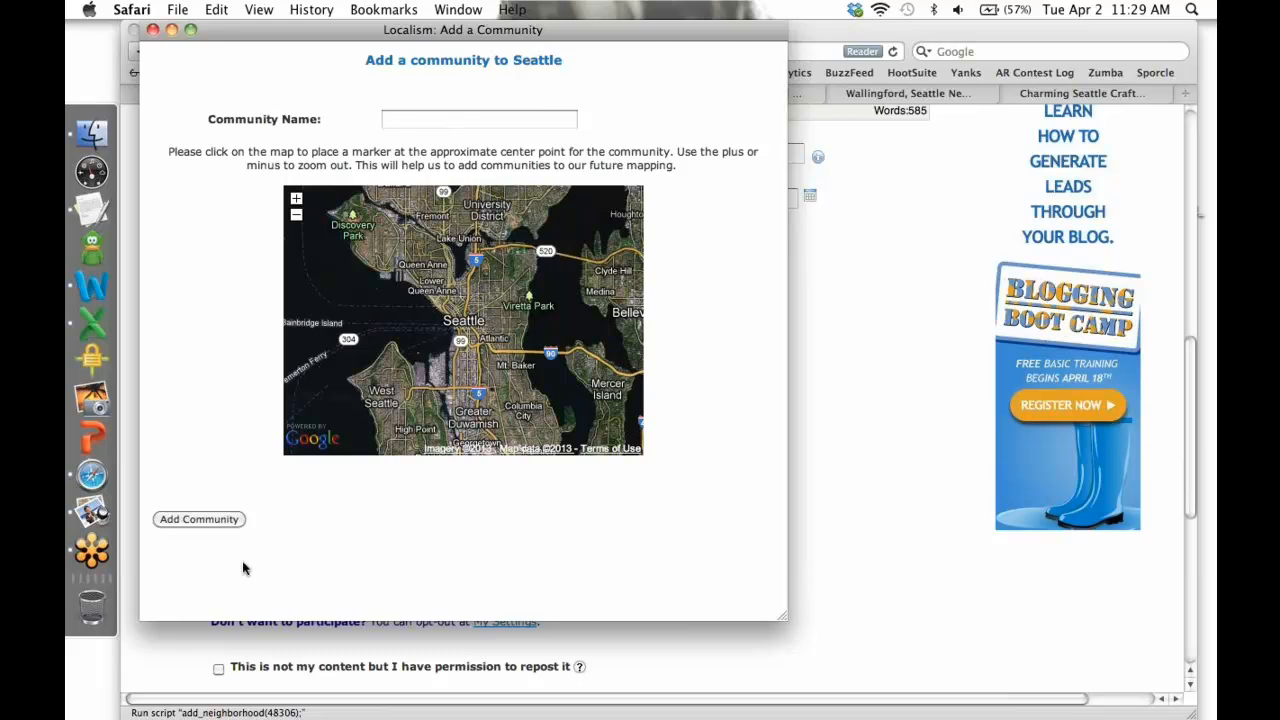
left_click(153, 30)
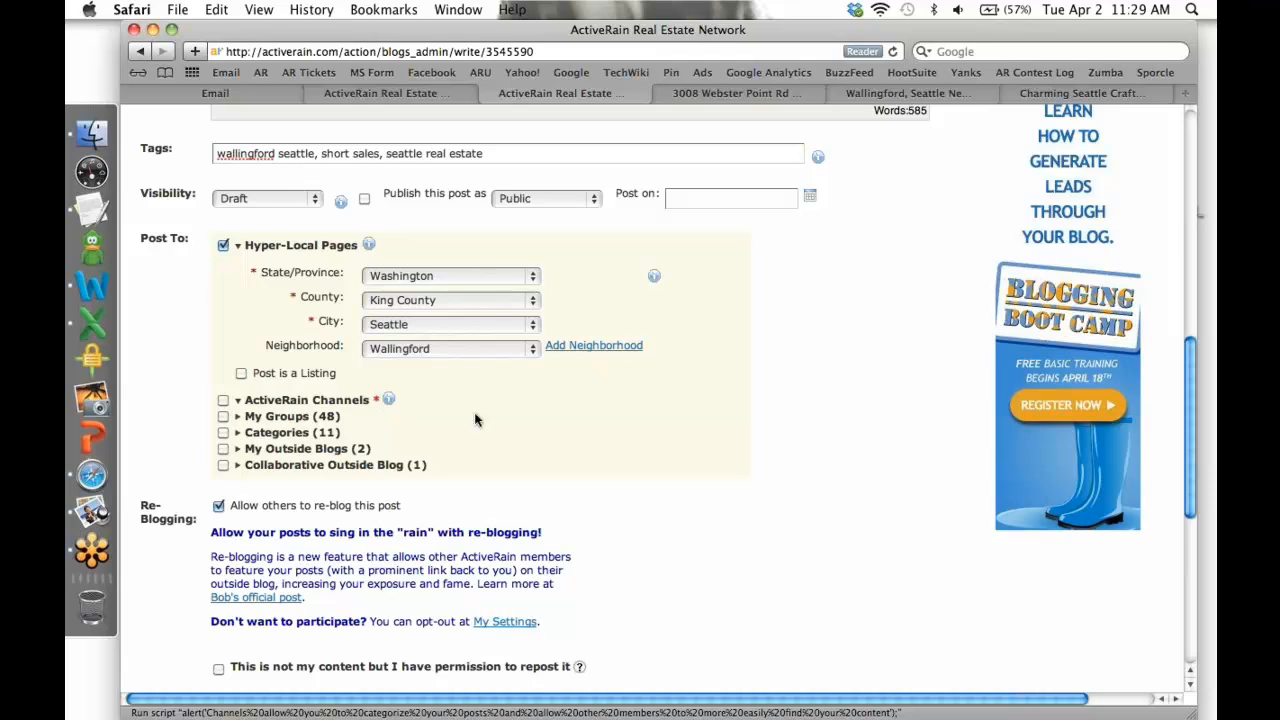
- Enable ActiveRain Channels for the post with the channel Home Buying and the topic Foreclosures and Short Sales
scroll(360, 400, "down", 2)
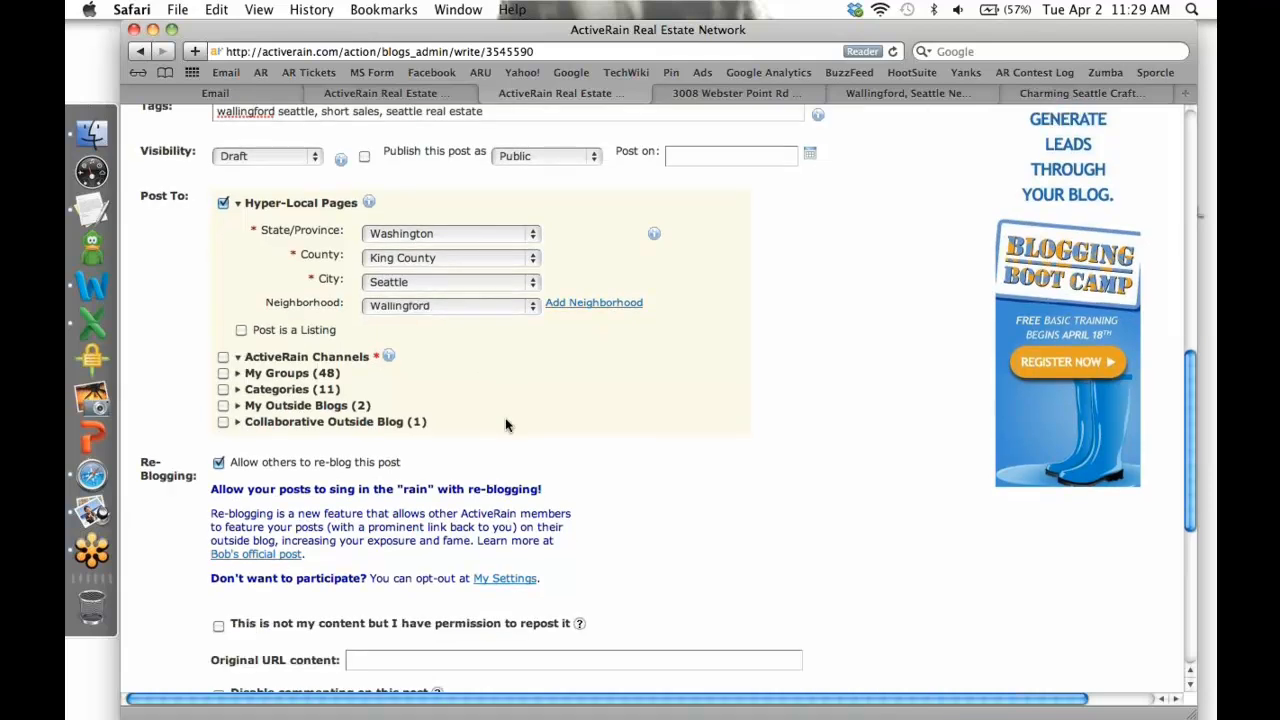
left_click(223, 357)
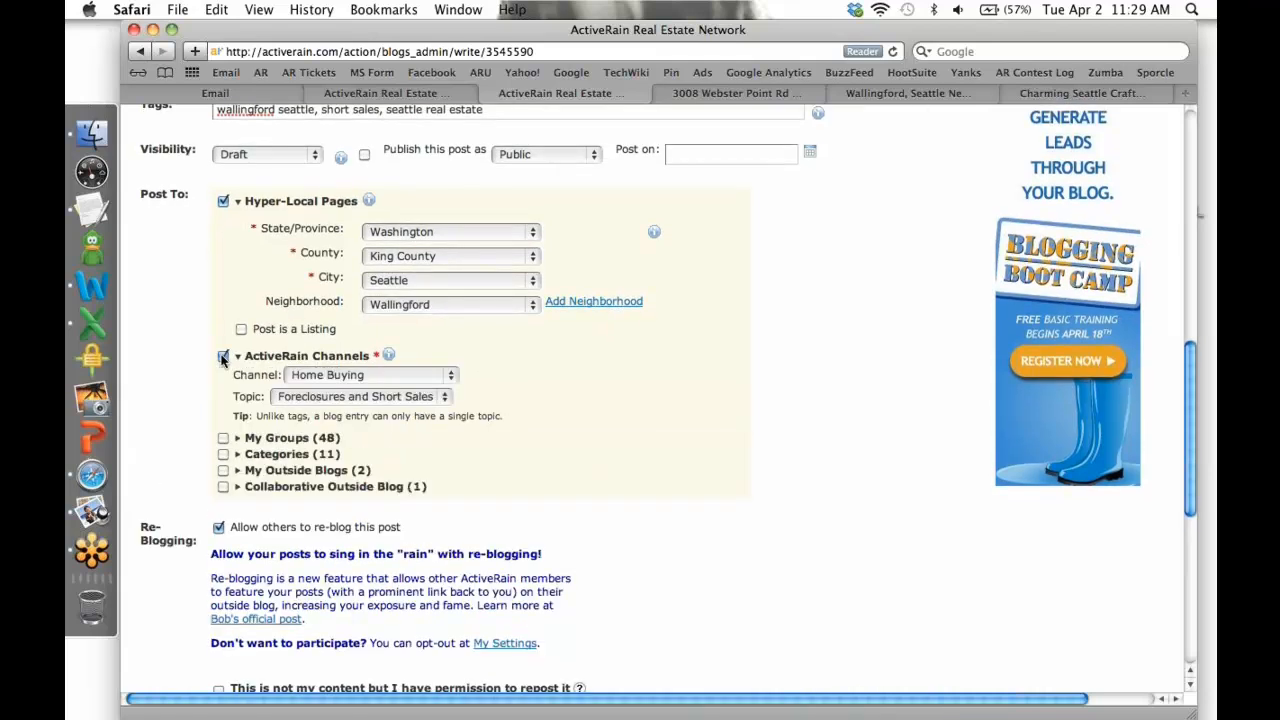
left_click(443, 380)
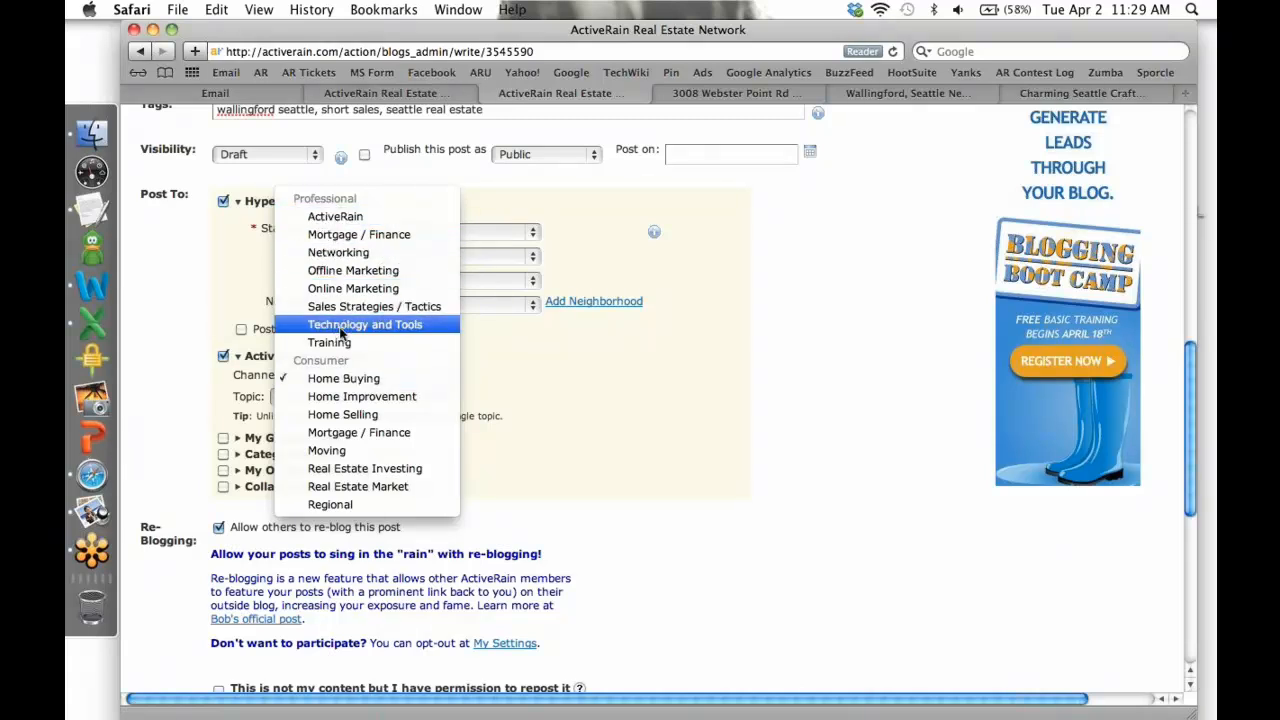
left_click(350, 384)
left_click(425, 400)
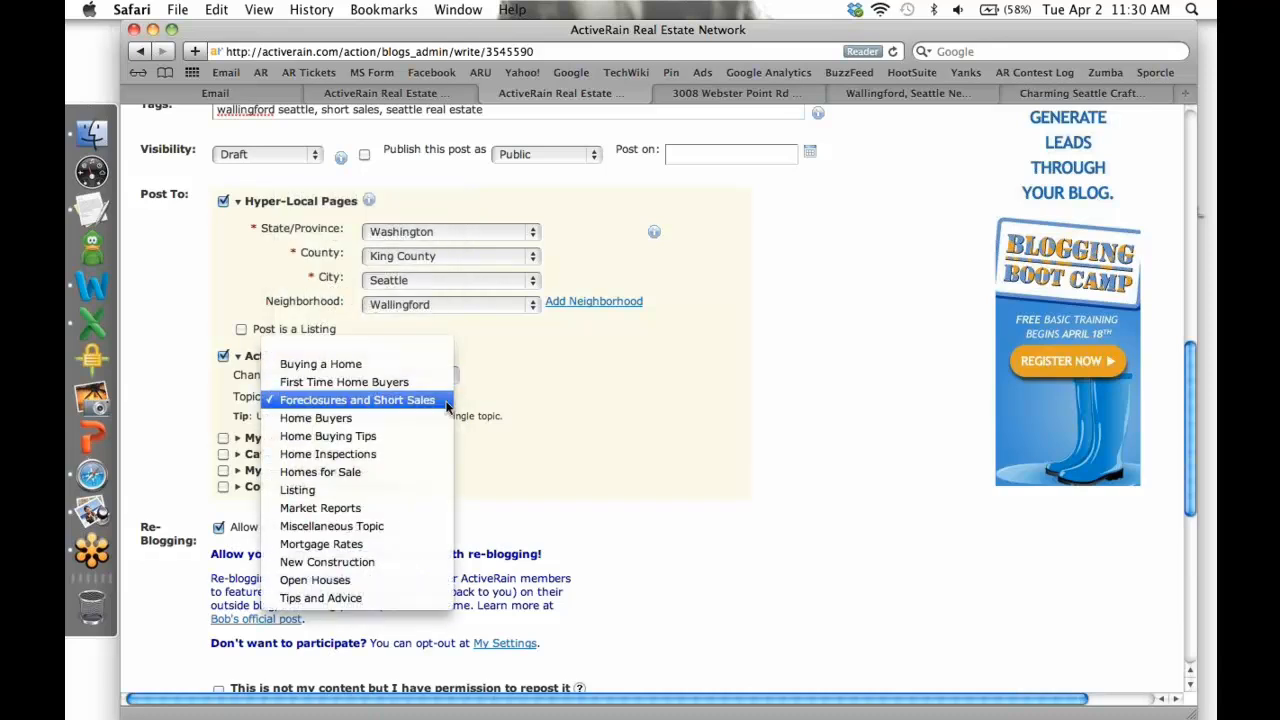
left_click(571, 428)
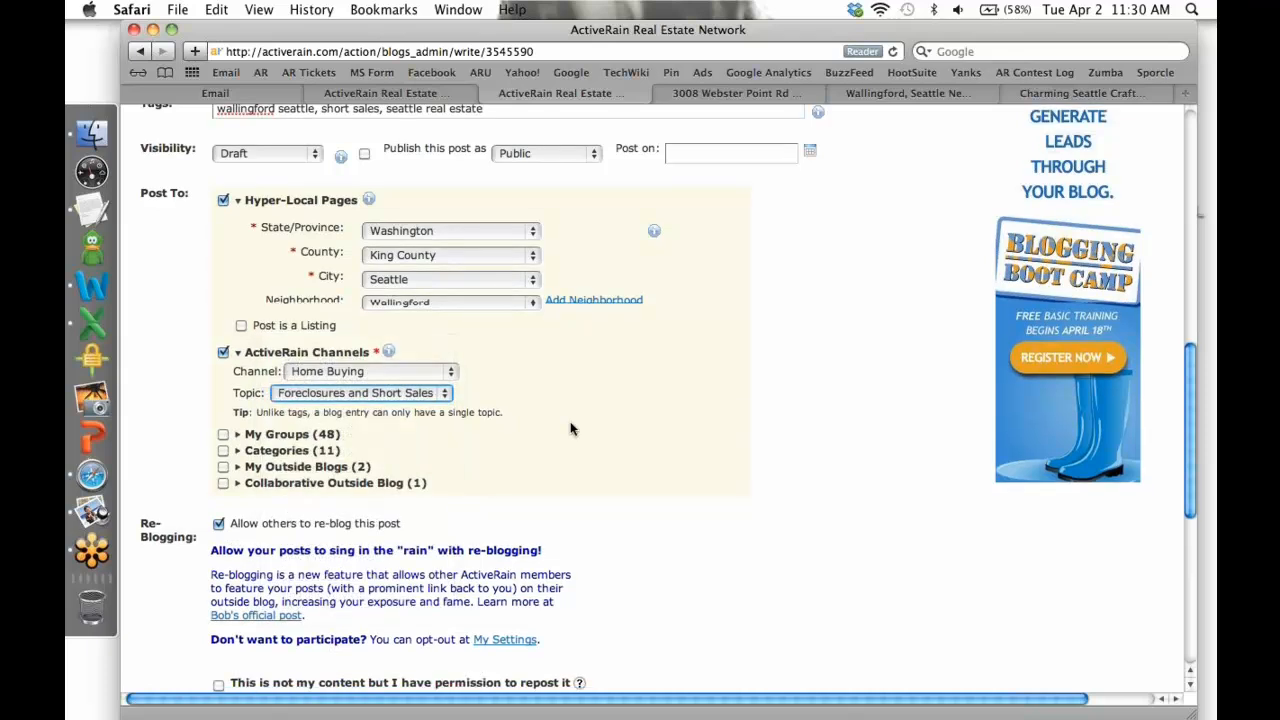
- Enable posting to My Groups and select the five groups from Active Rain Animal Photography through Active Rain Newbies
scroll(571, 428, "down", 3)
left_click(223, 332)
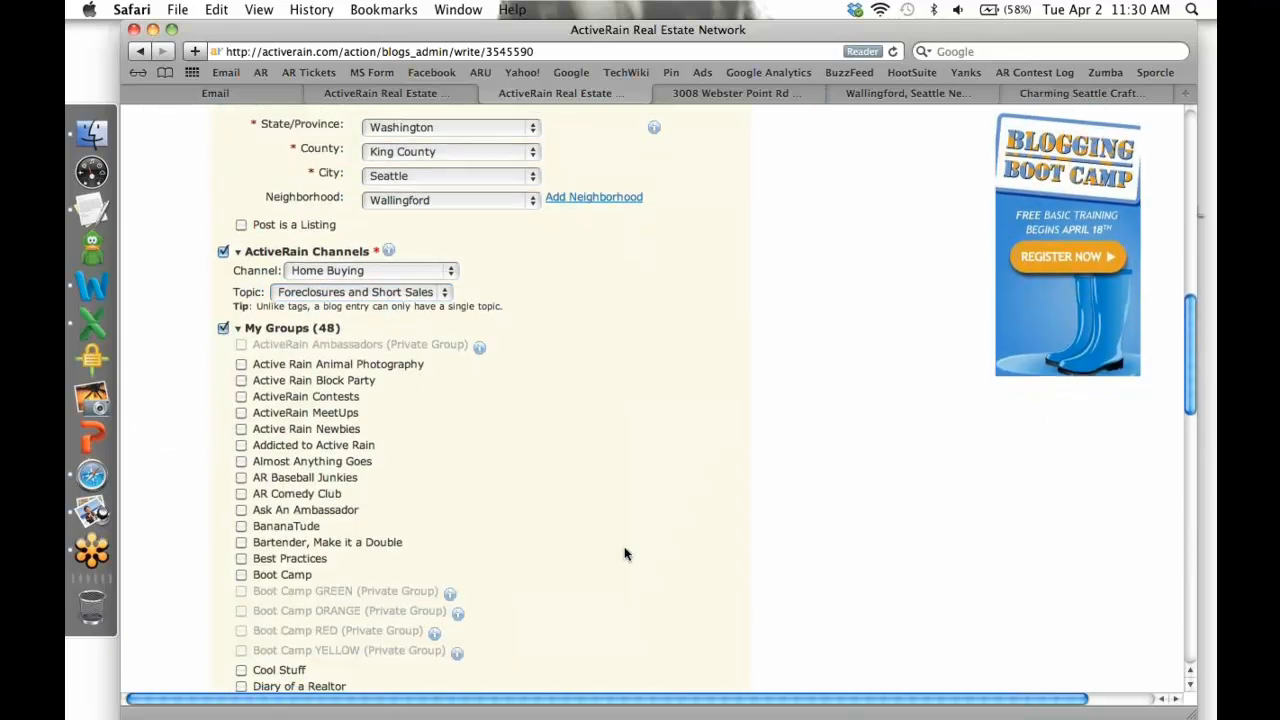
scroll(624, 554, "down", 3)
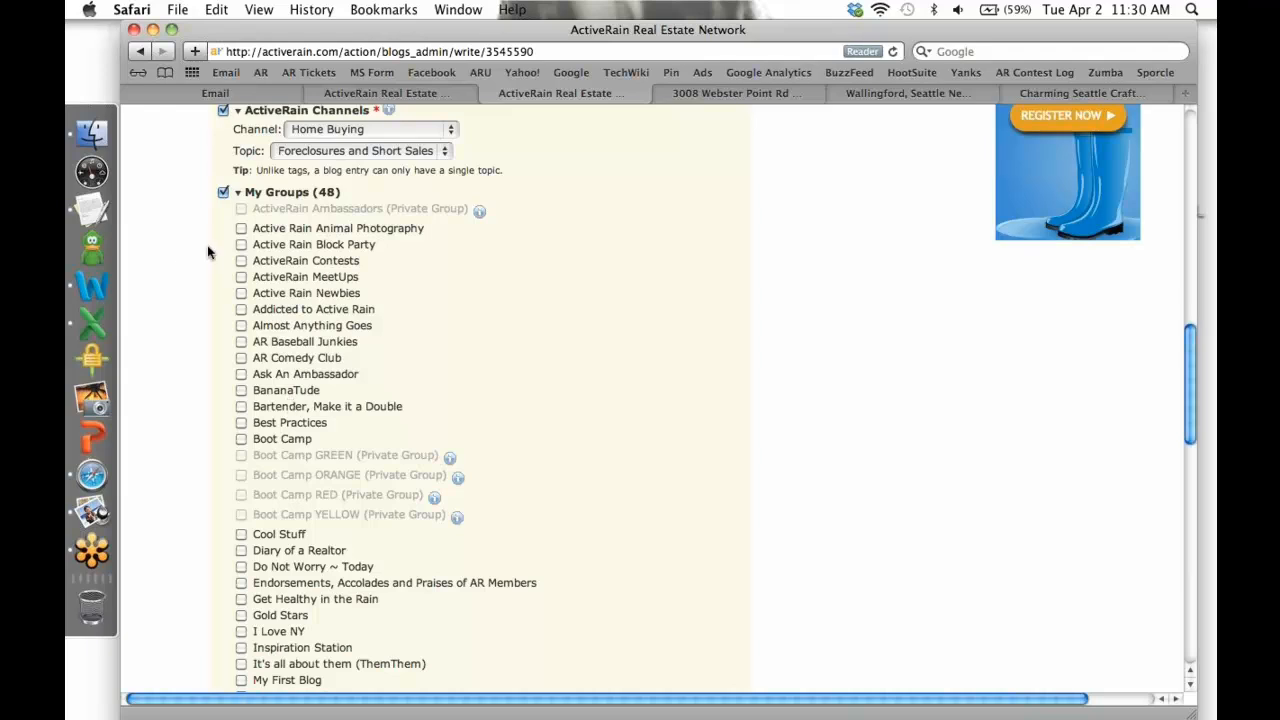
left_click(241, 228)
left_click(241, 244)
left_click(241, 260)
left_click(241, 276)
left_click(241, 292)
scroll(535, 418, "down", 10)
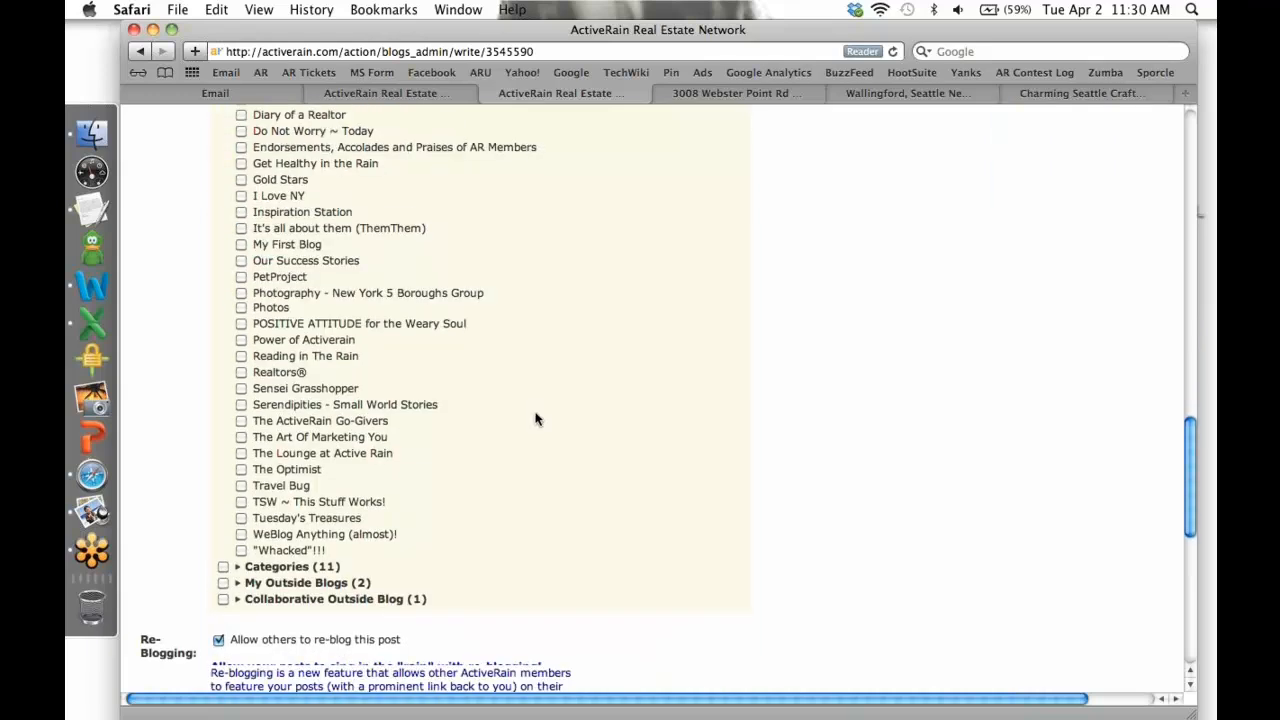
- Enable Categories for the post and choose "For Consumers - Advertising a listing(s)"
left_click(223, 292)
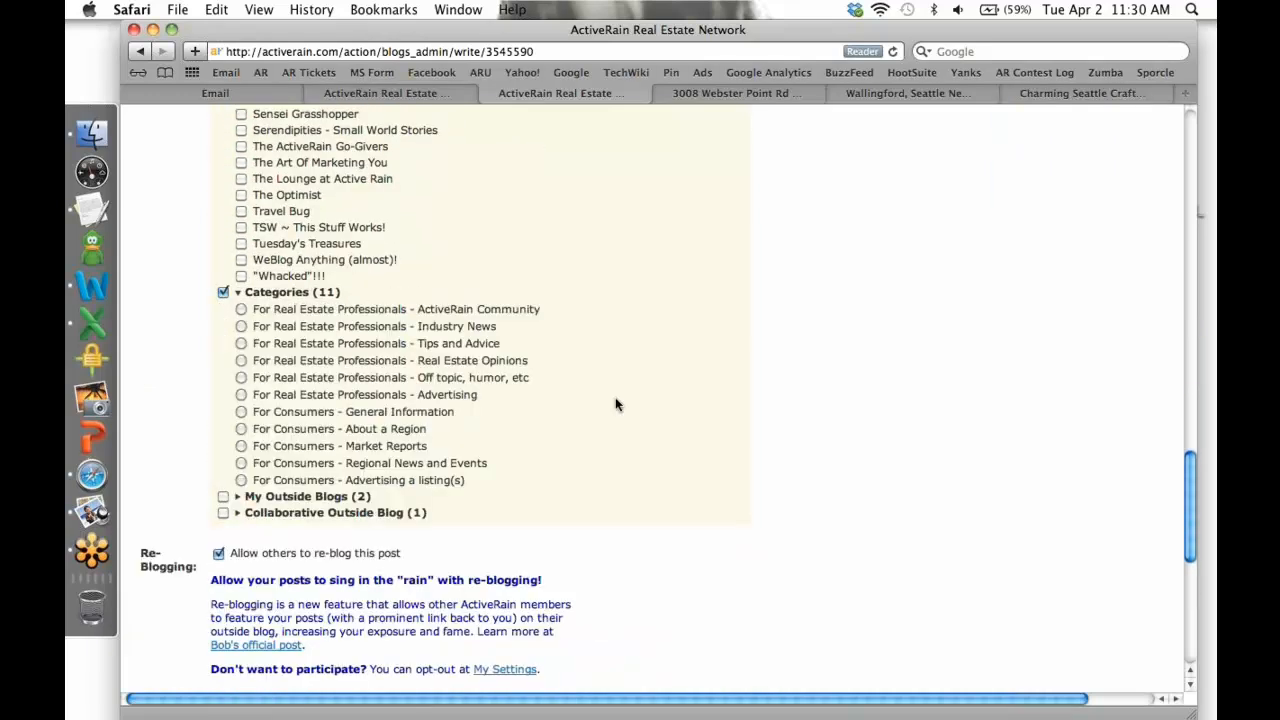
left_click(241, 480)
scroll(518, 506, "down", 1)
- Enable posting to My Outside Blogs with Outside Blog Channels on, and select the first listed outside blog
scroll(518, 506, "down", 3)
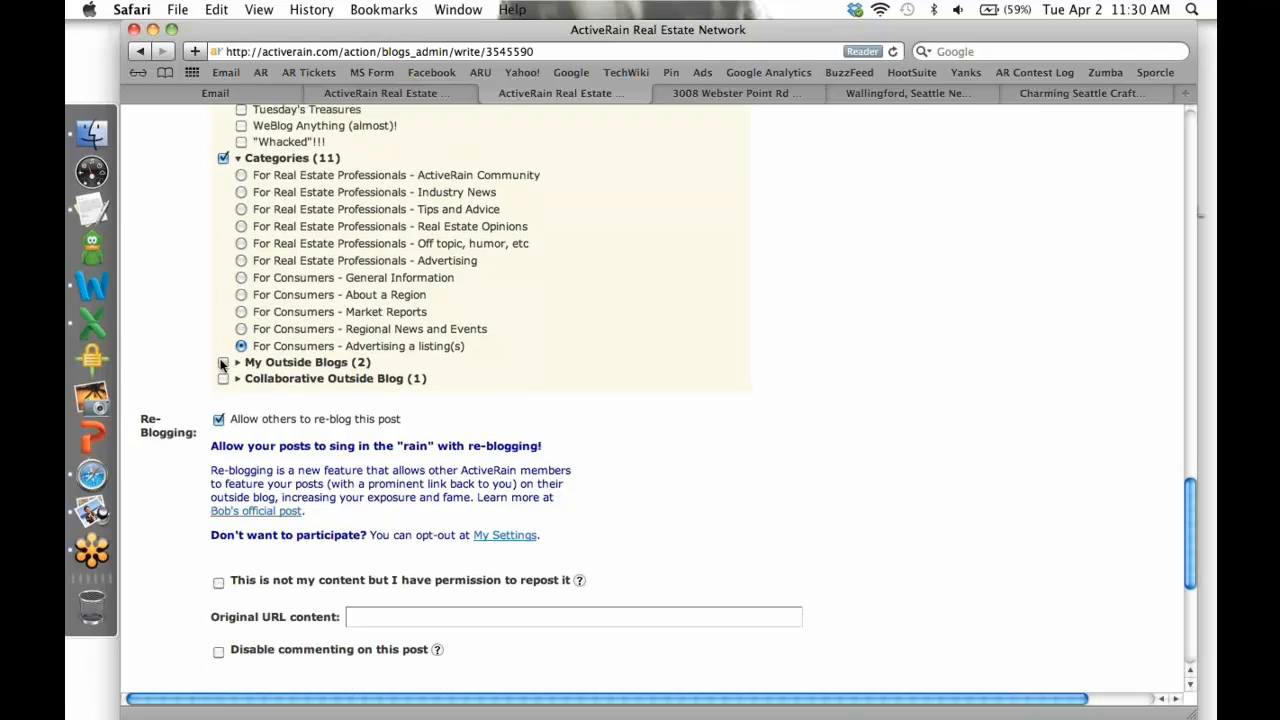
left_click(222, 363)
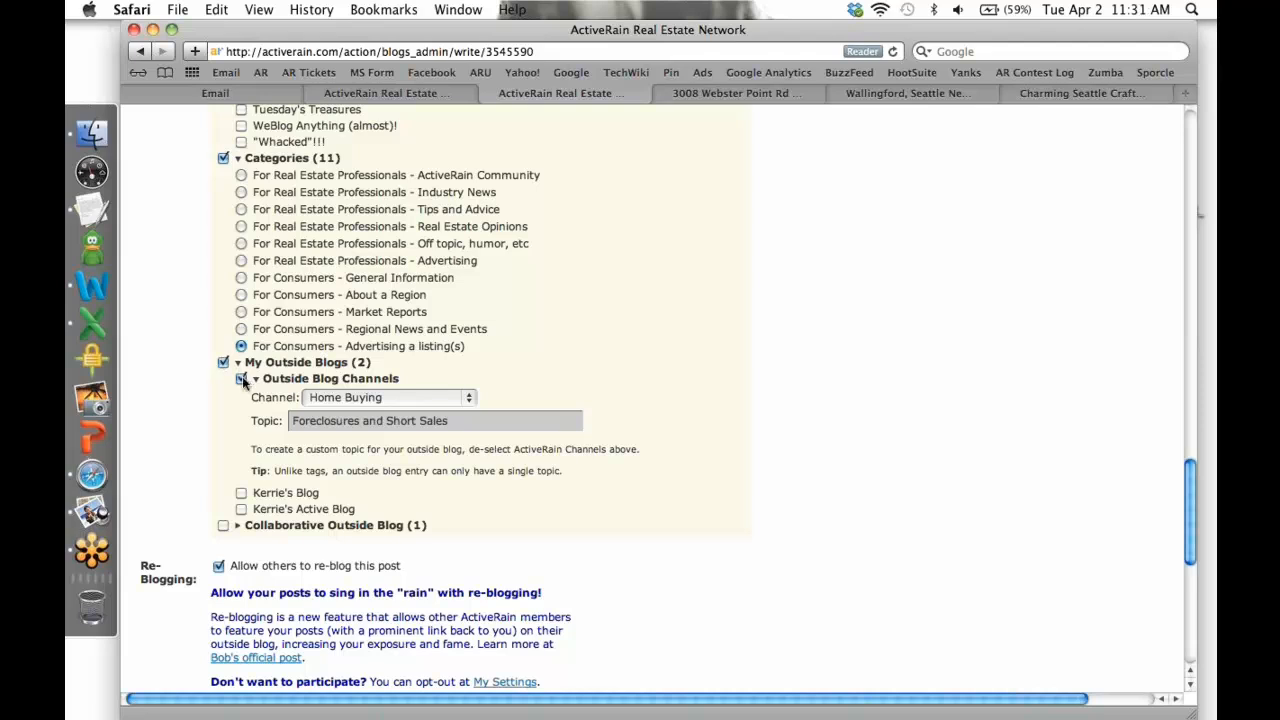
left_click(241, 493)
scroll(670, 584, "down", 1)
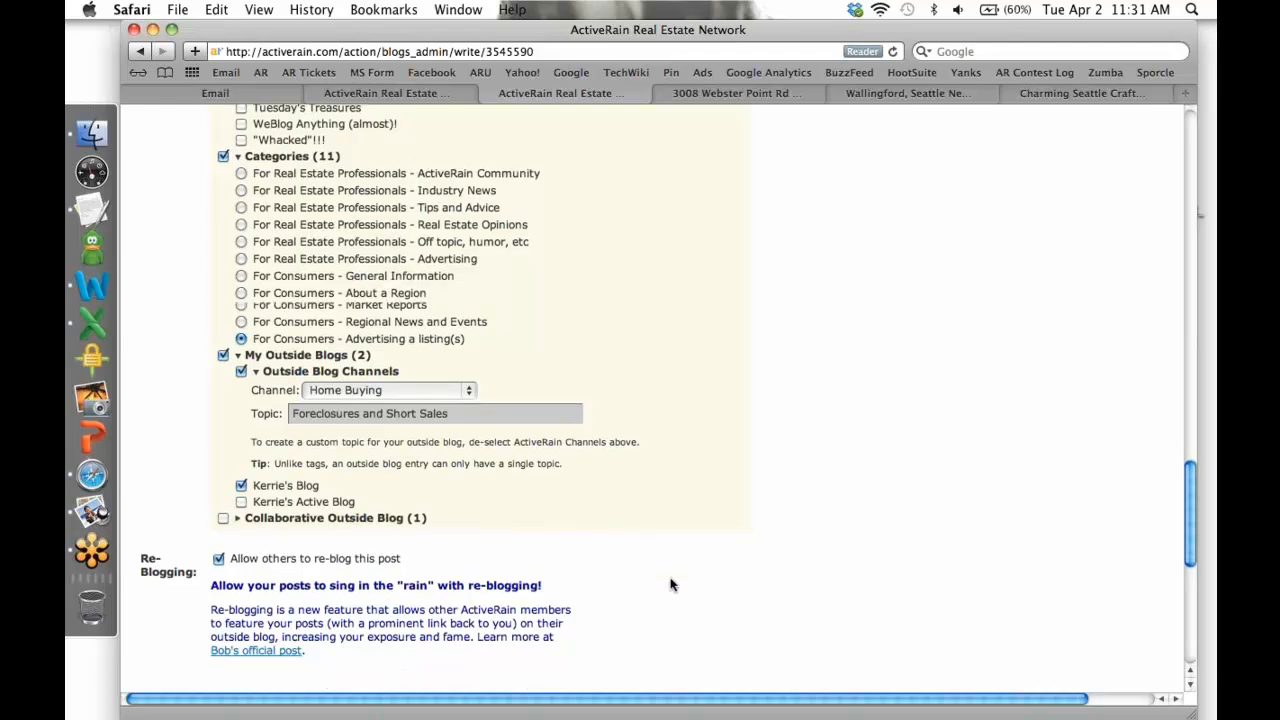
scroll(670, 584, "down", 10)
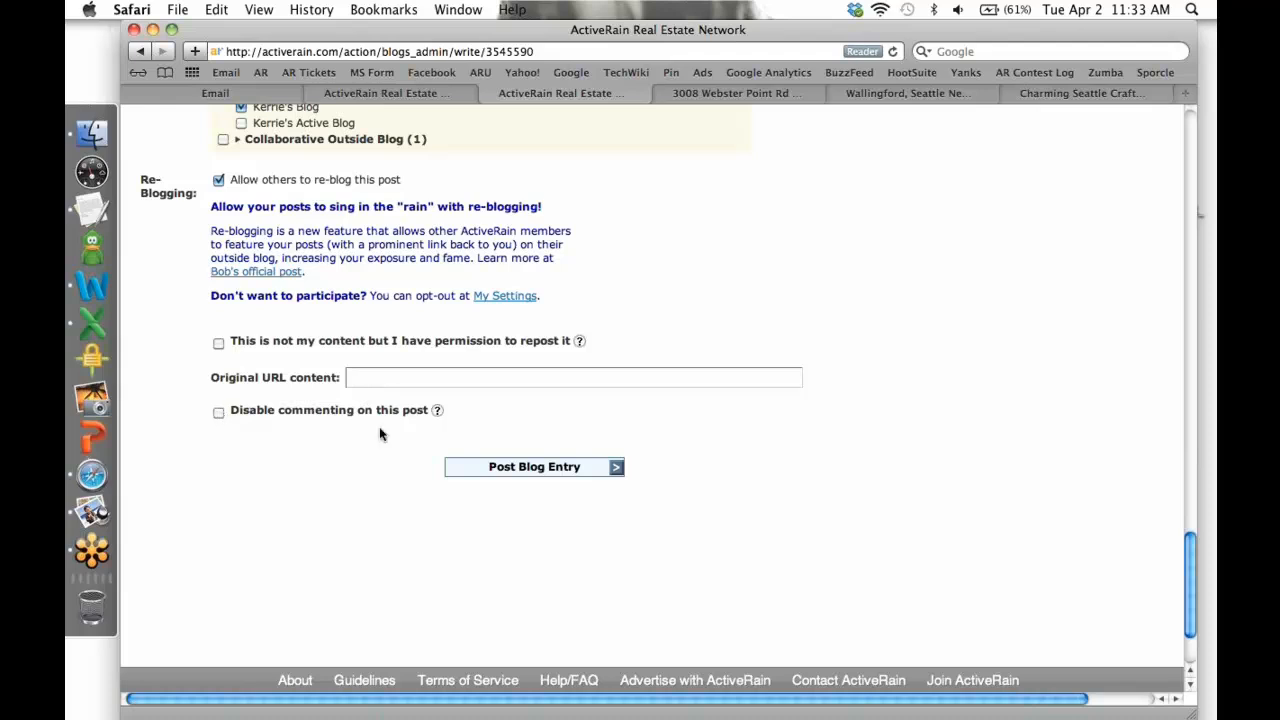
scroll(528, 480, "up", 15)
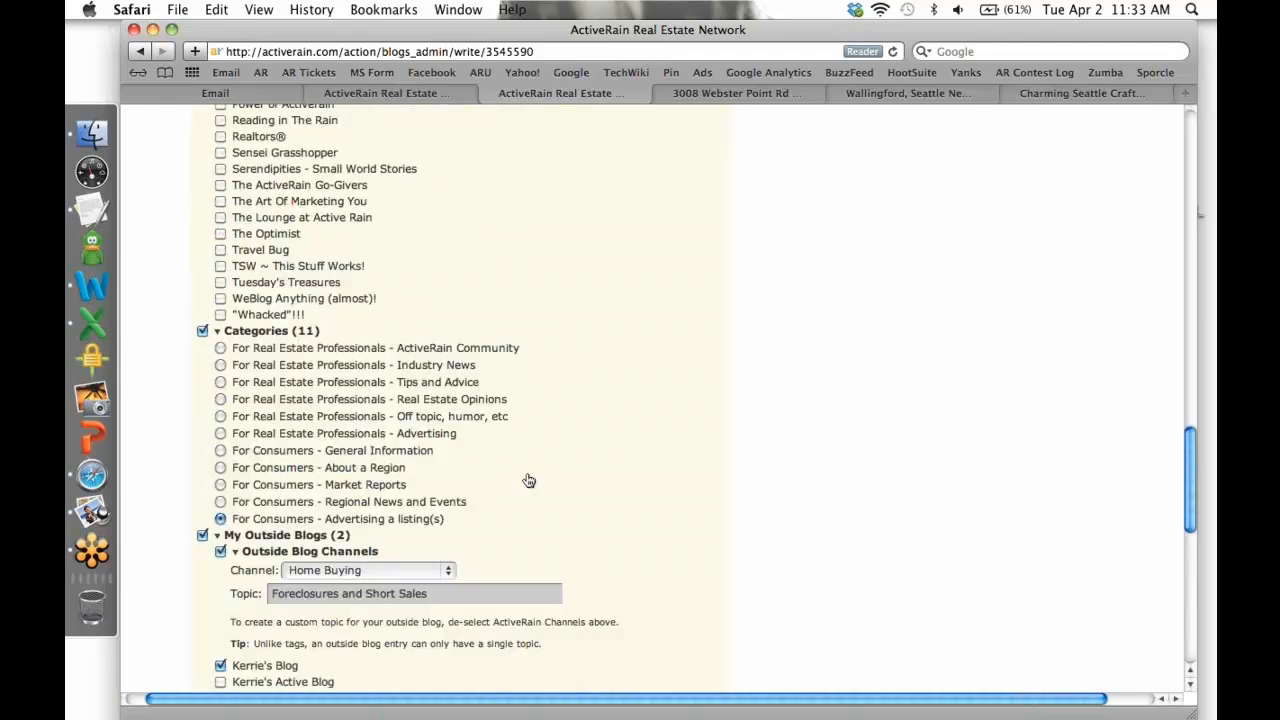
- Post the blog entry with its draft visibility, confirming that it contains no copyrighted material used without permission
scroll(490, 352, "up", 10)
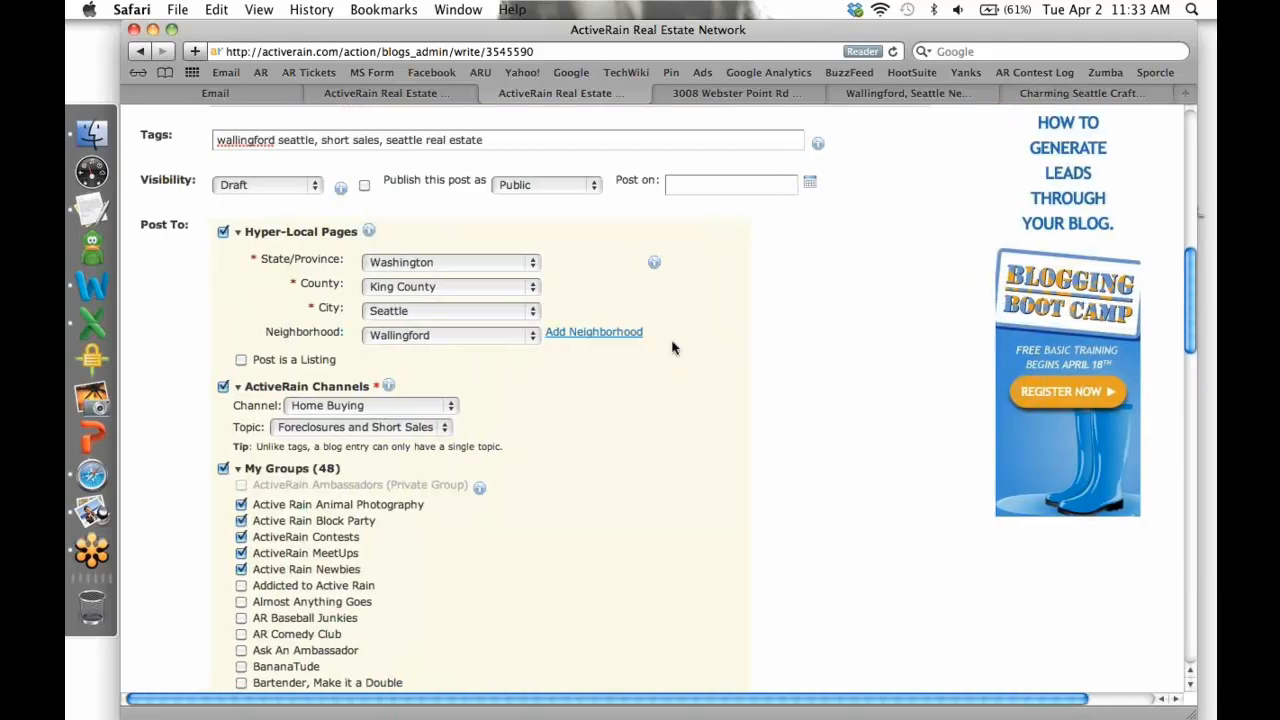
scroll(674, 349, "down", 20)
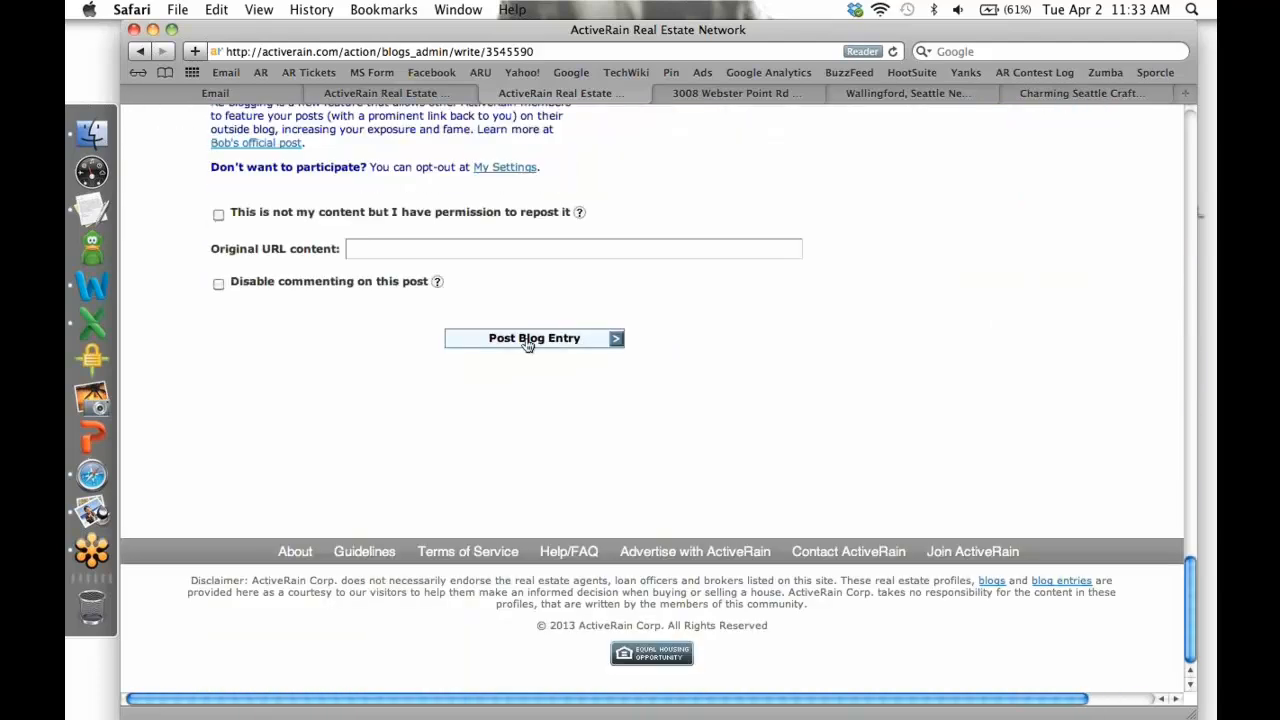
left_click(528, 340)
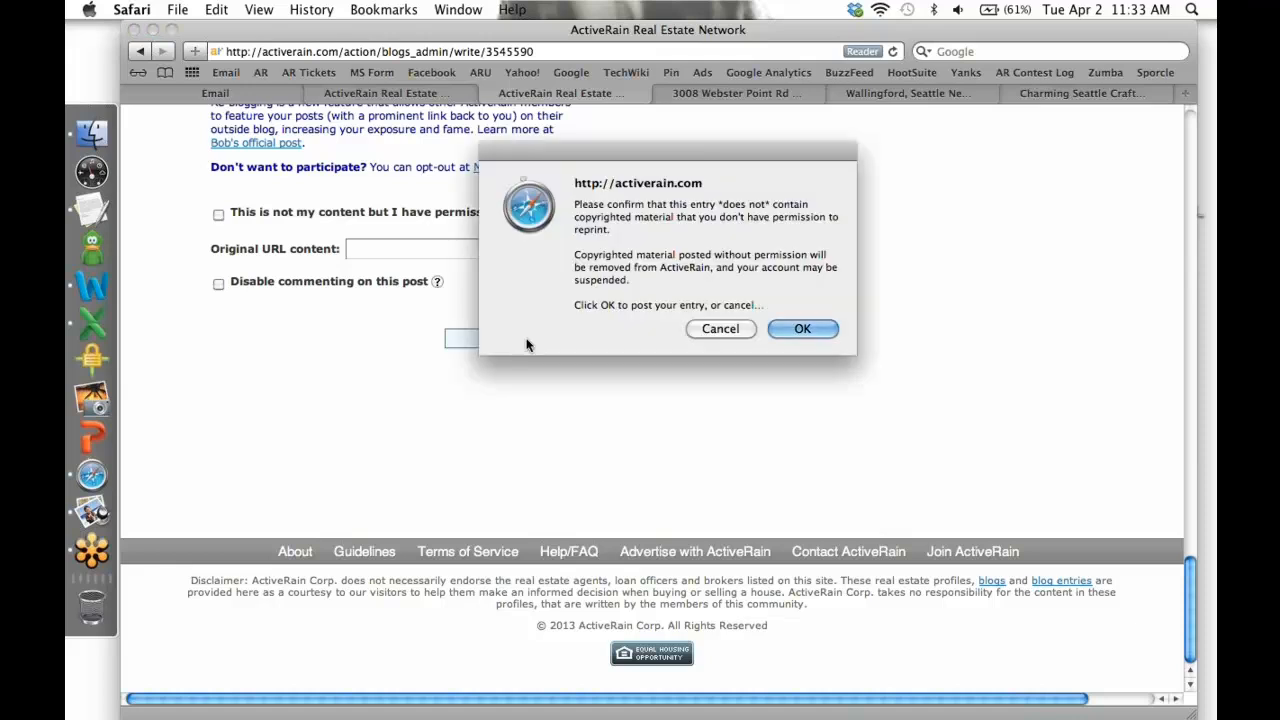
left_click(801, 326)
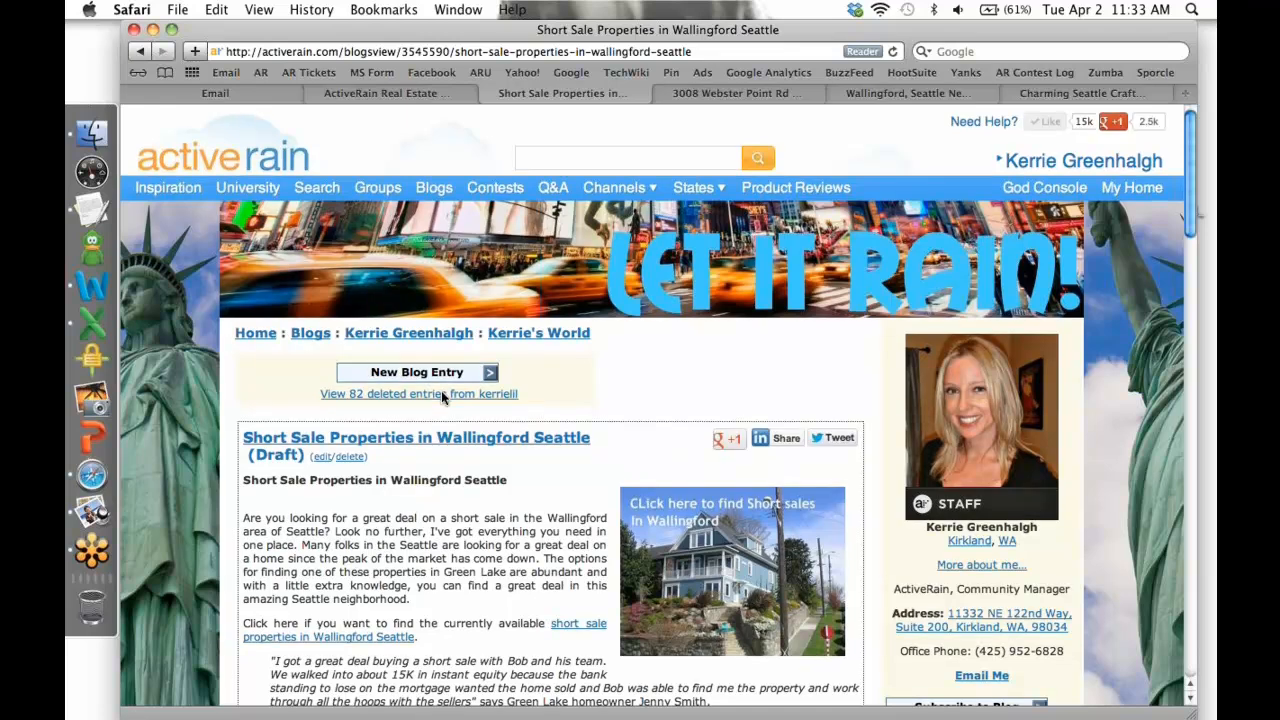
- Review the posted draft from its title to its footer, examining the images, video, tags, channel and included groups
scroll(298, 308, "down", 3)
scroll(350, 386, "down", 1)
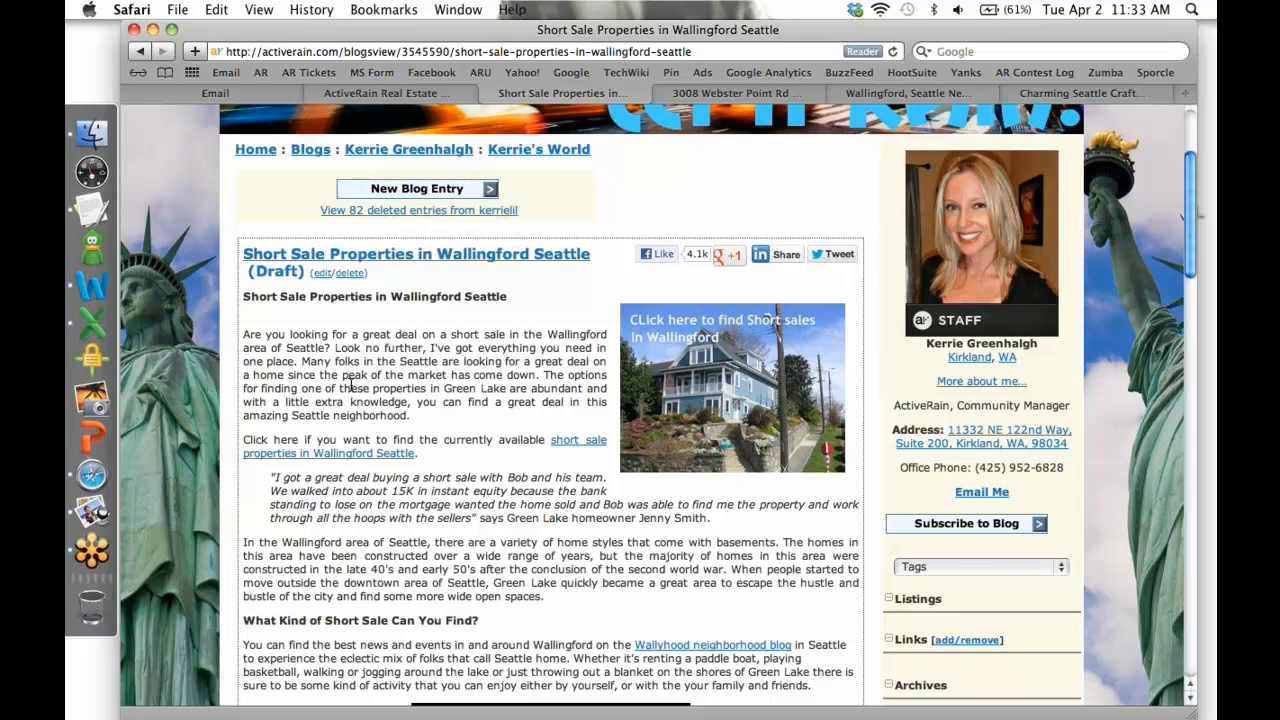
scroll(350, 386, "down", 4)
scroll(350, 385, "down", 15)
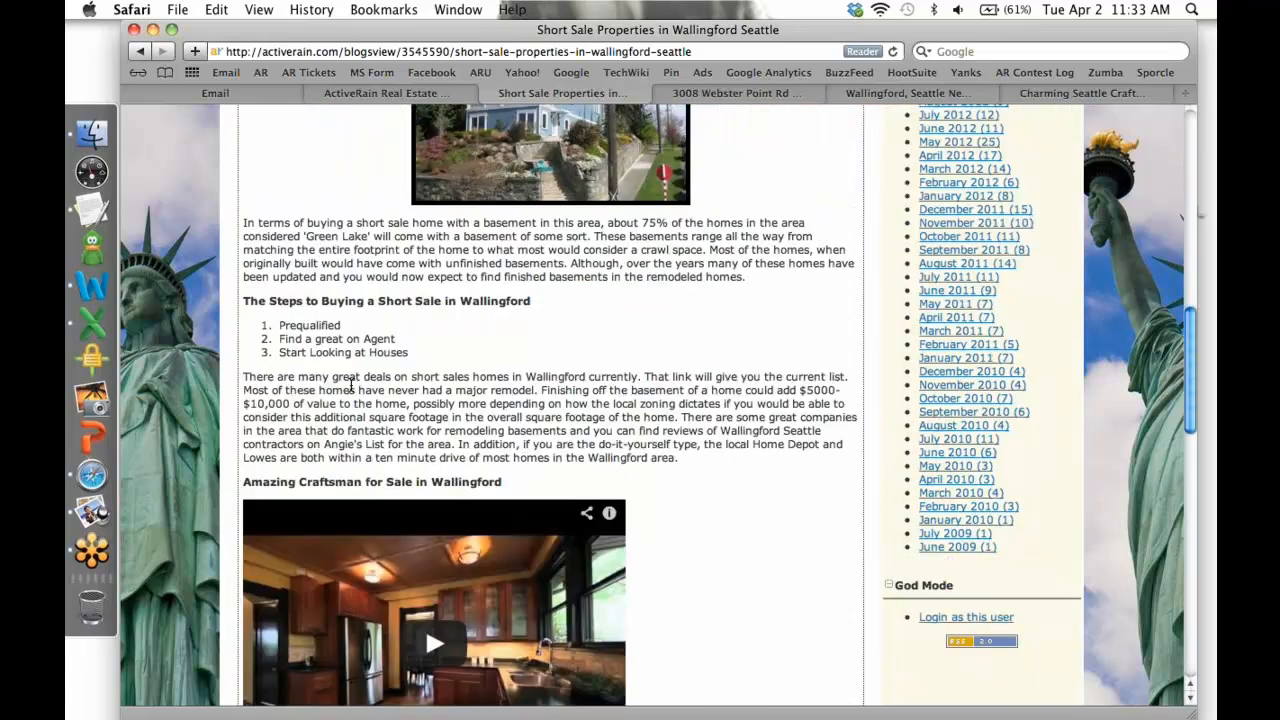
scroll(351, 385, "down", 3)
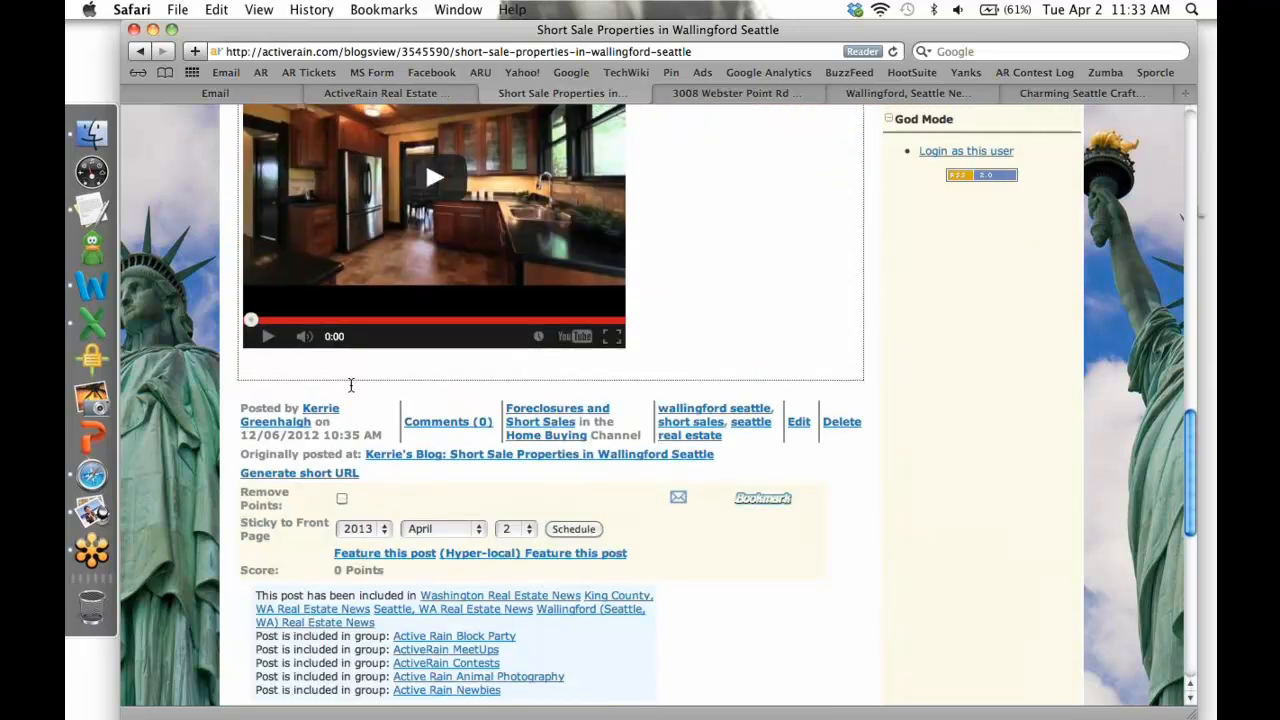
scroll(351, 385, "up", 13)
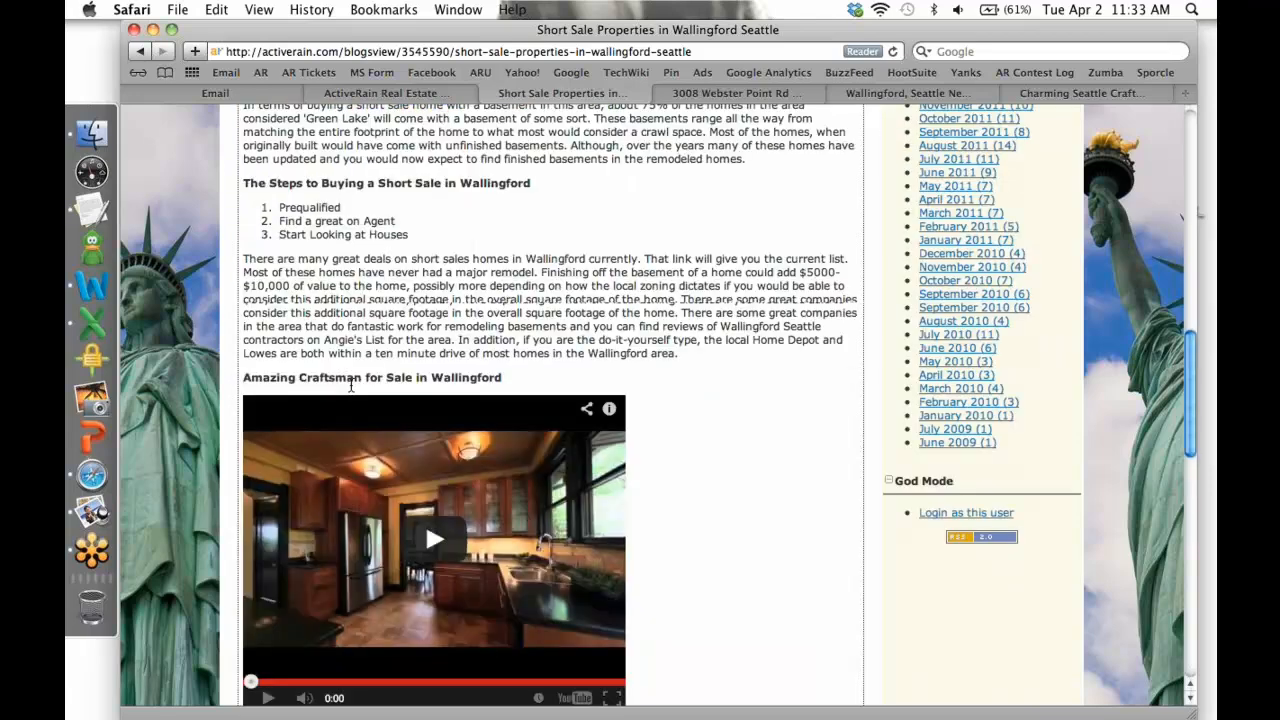
scroll(351, 385, "up", 9)
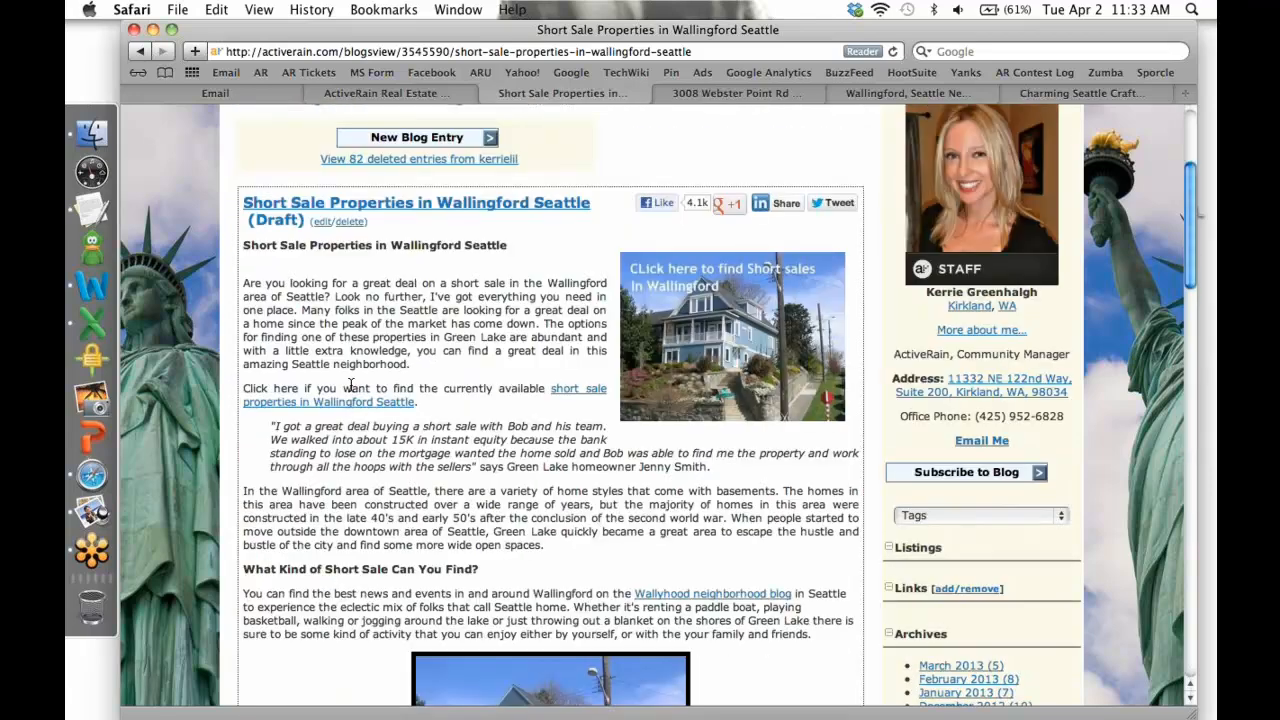
scroll(351, 386, "up", 2)
- Try changing the draft's visibility to Public in the post editor, and return to the draft page without saving
left_click(325, 299)
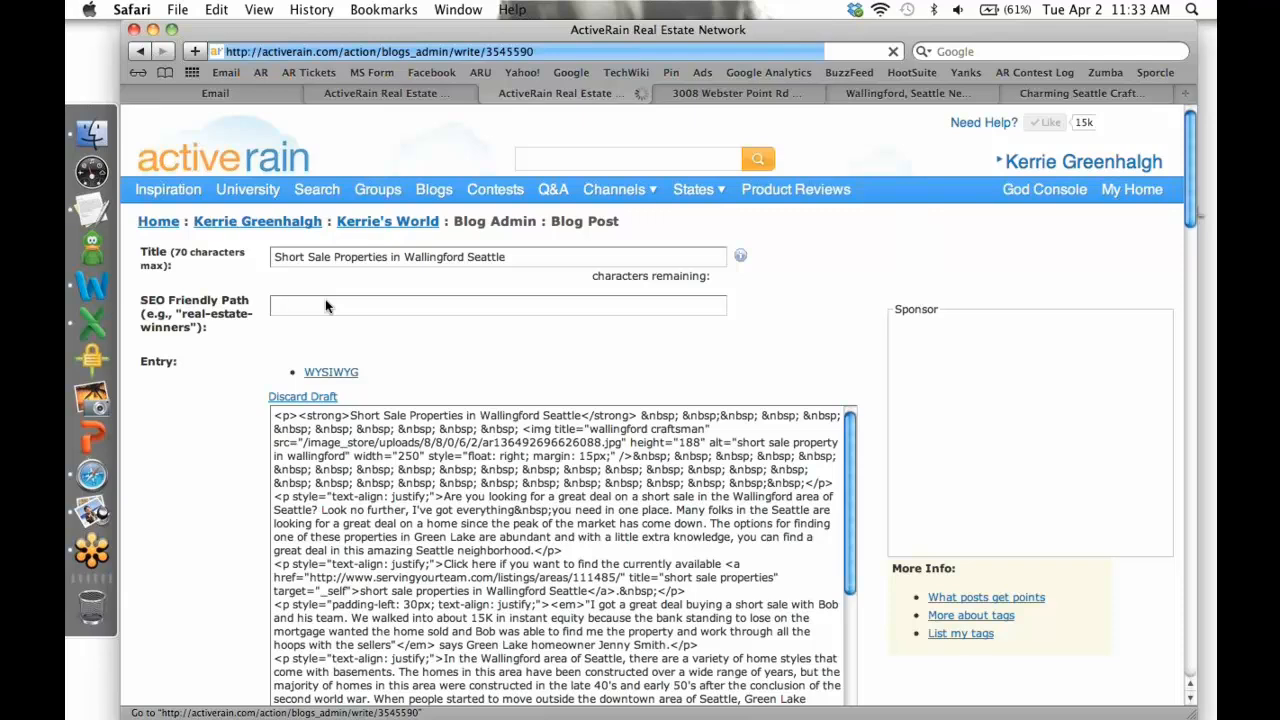
scroll(185, 459, "down", 15)
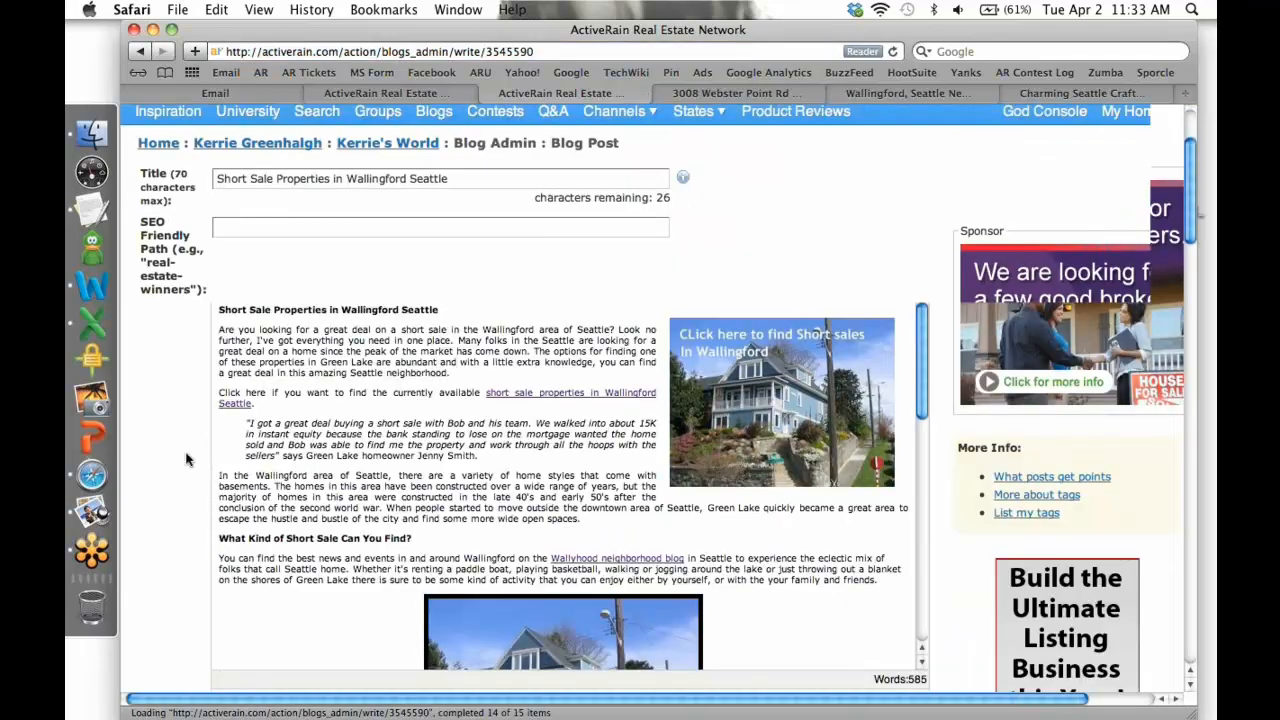
left_click(285, 263)
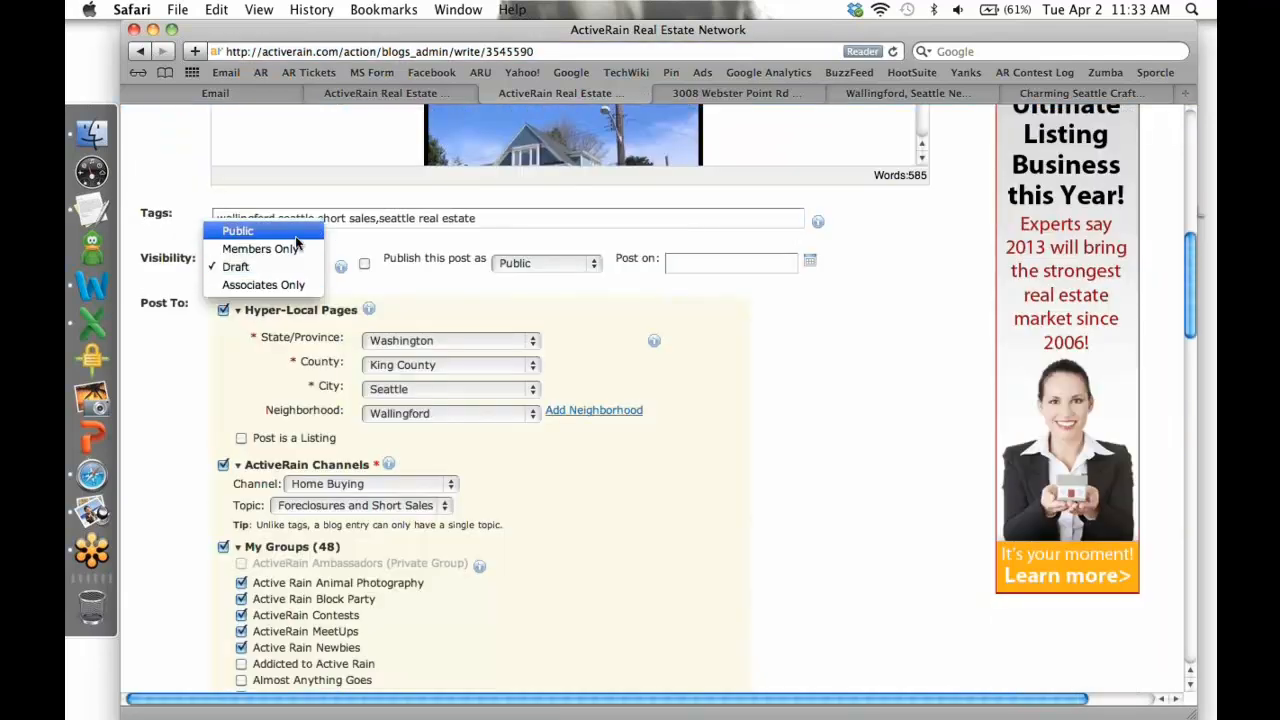
left_click(296, 236)
scroll(698, 485, "down", 15)
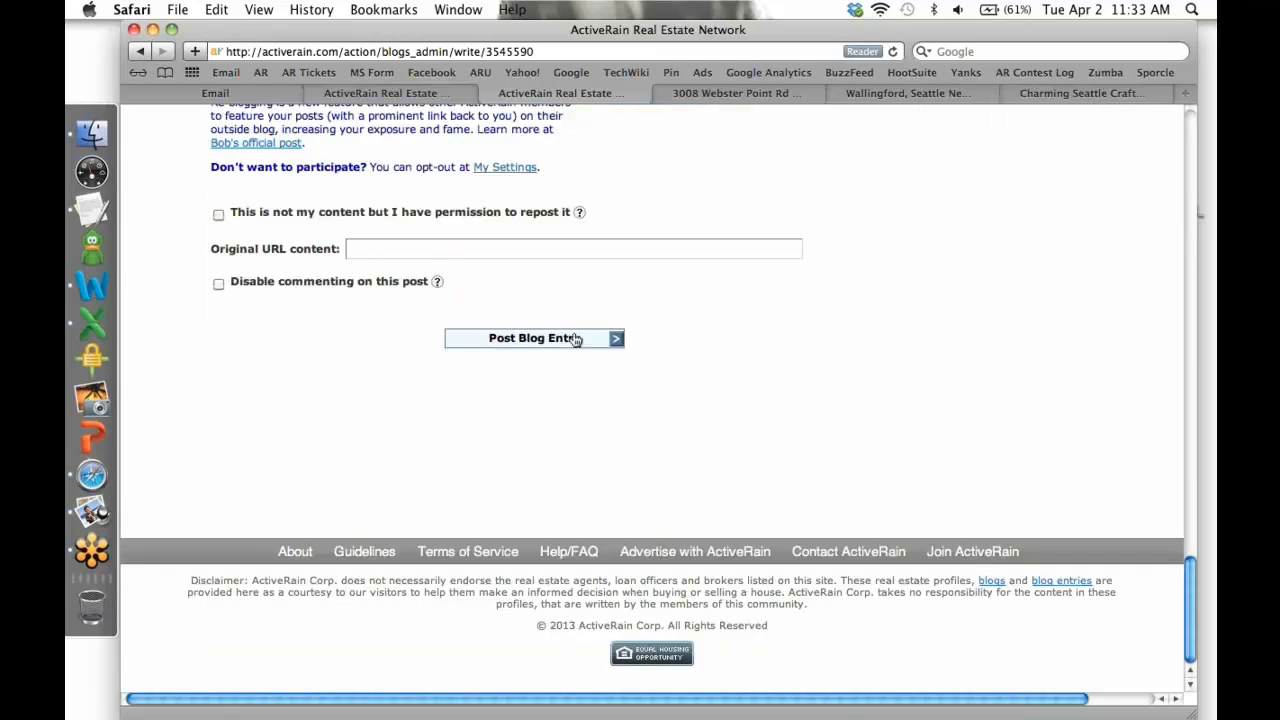
scroll(727, 449, "up", 15)
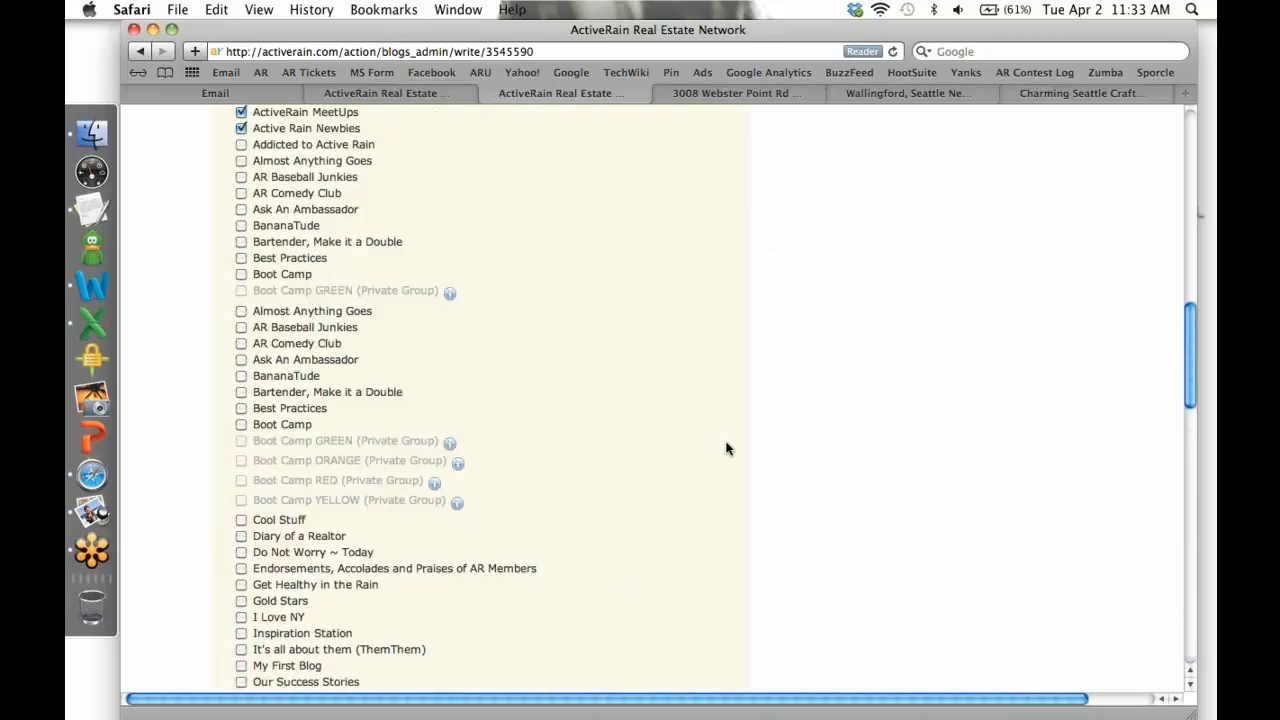
scroll(727, 449, "up", 5)
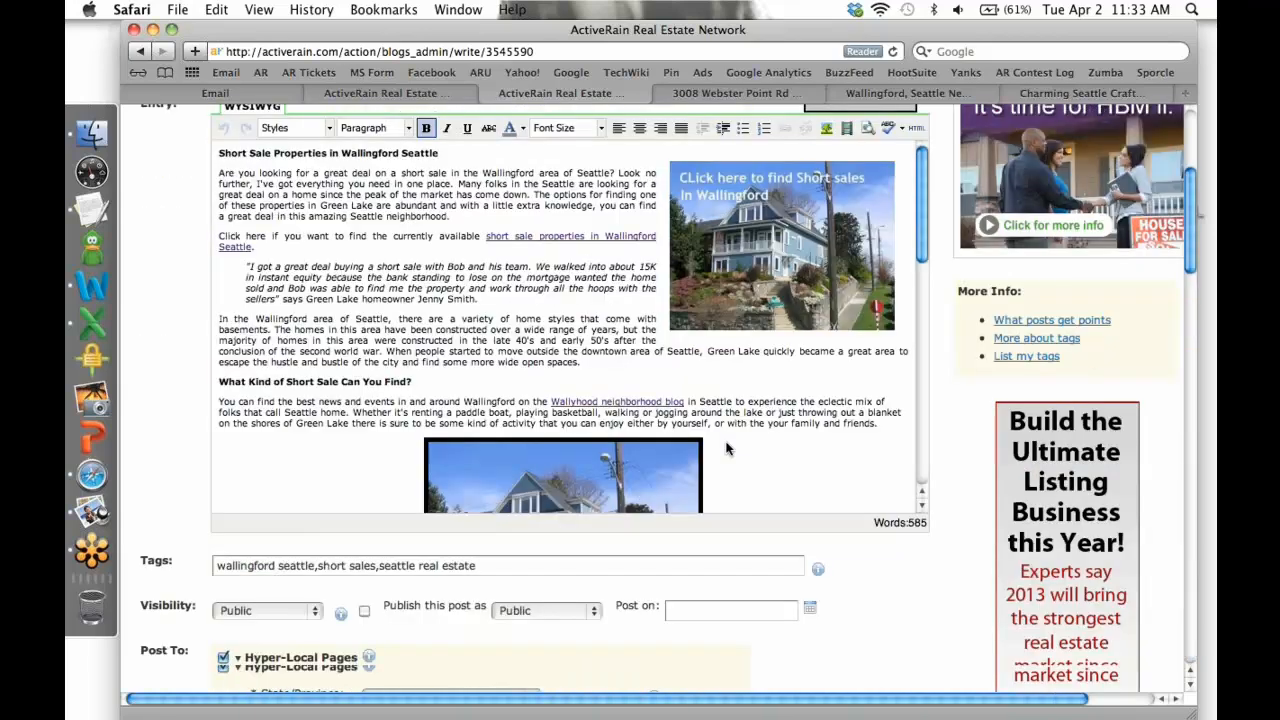
left_click(140, 51)
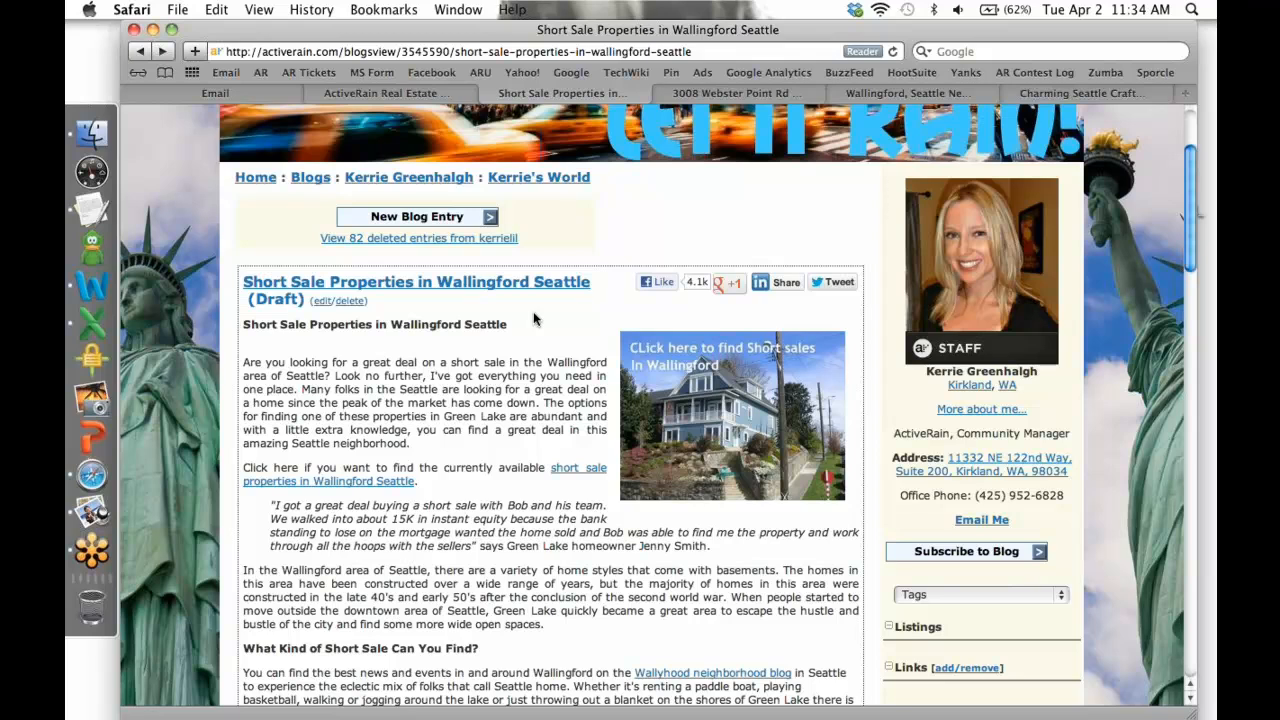
- Open the blog traffic statistics from the account's My Home page
scroll(533, 318, "down", 5)
scroll(533, 318, "down", 2)
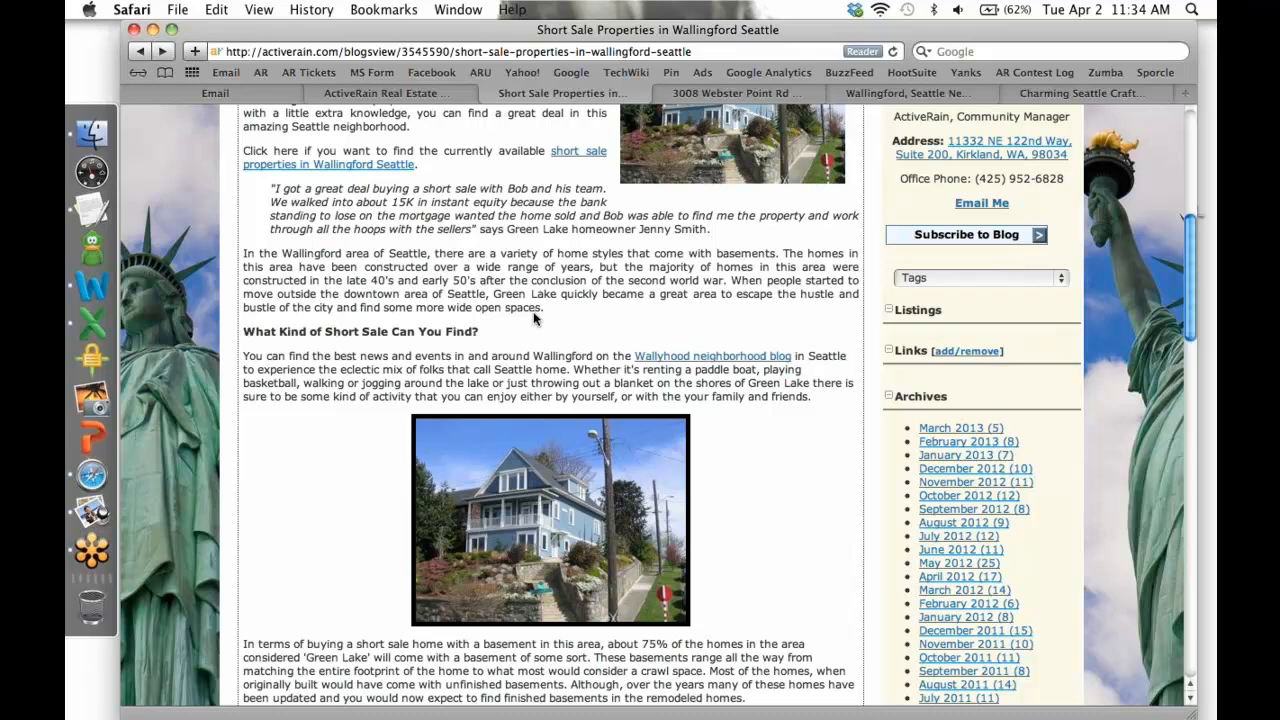
scroll(533, 318, "up", 1)
scroll(533, 318, "up", 4)
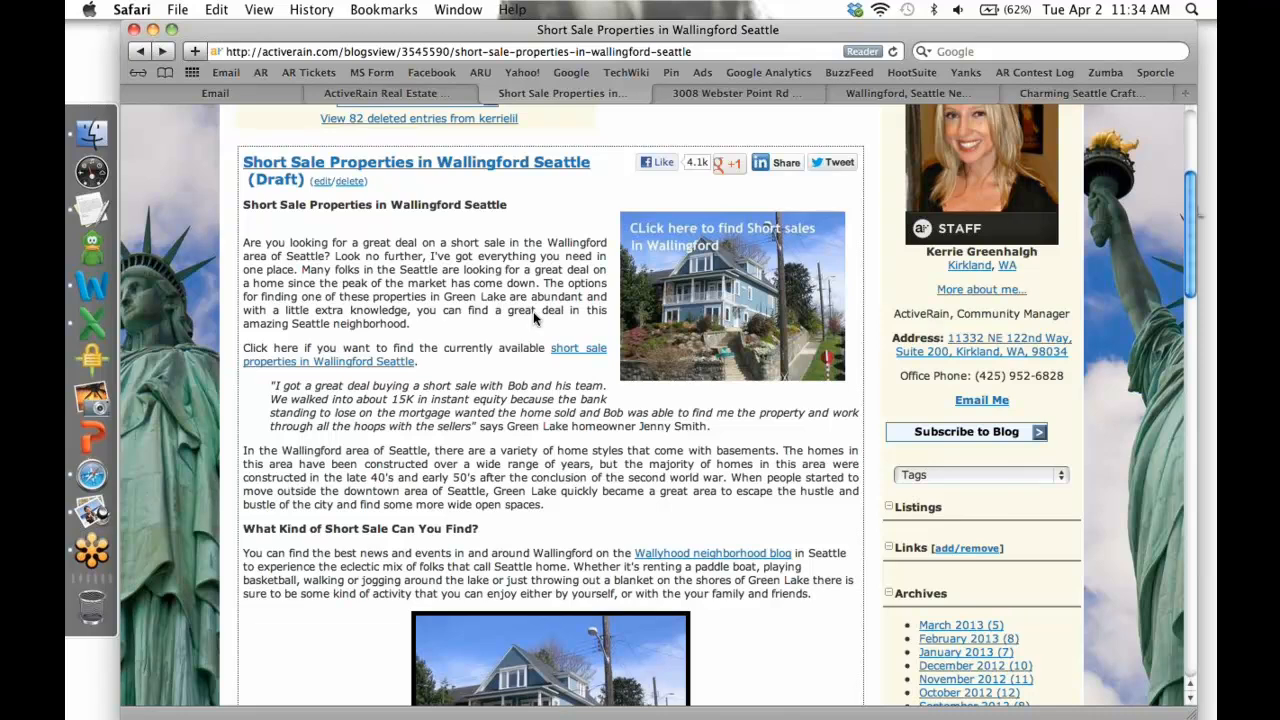
scroll(533, 311, "up", 5)
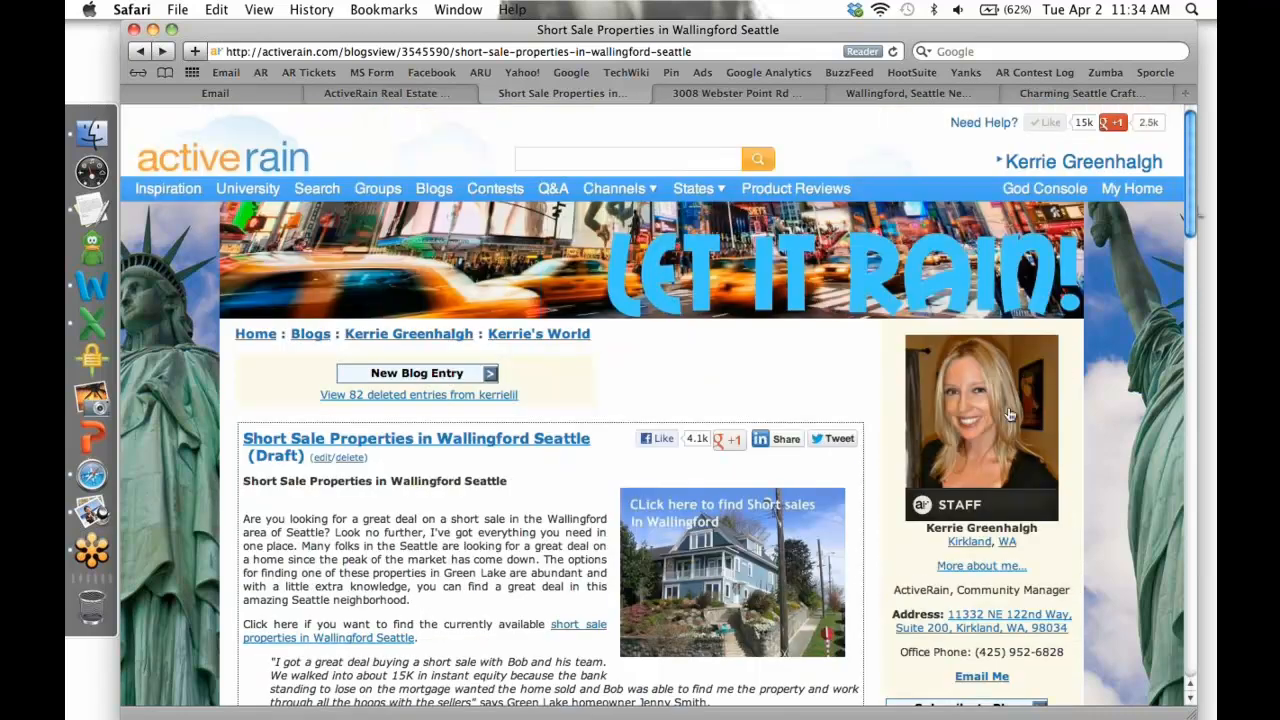
left_click(1132, 190)
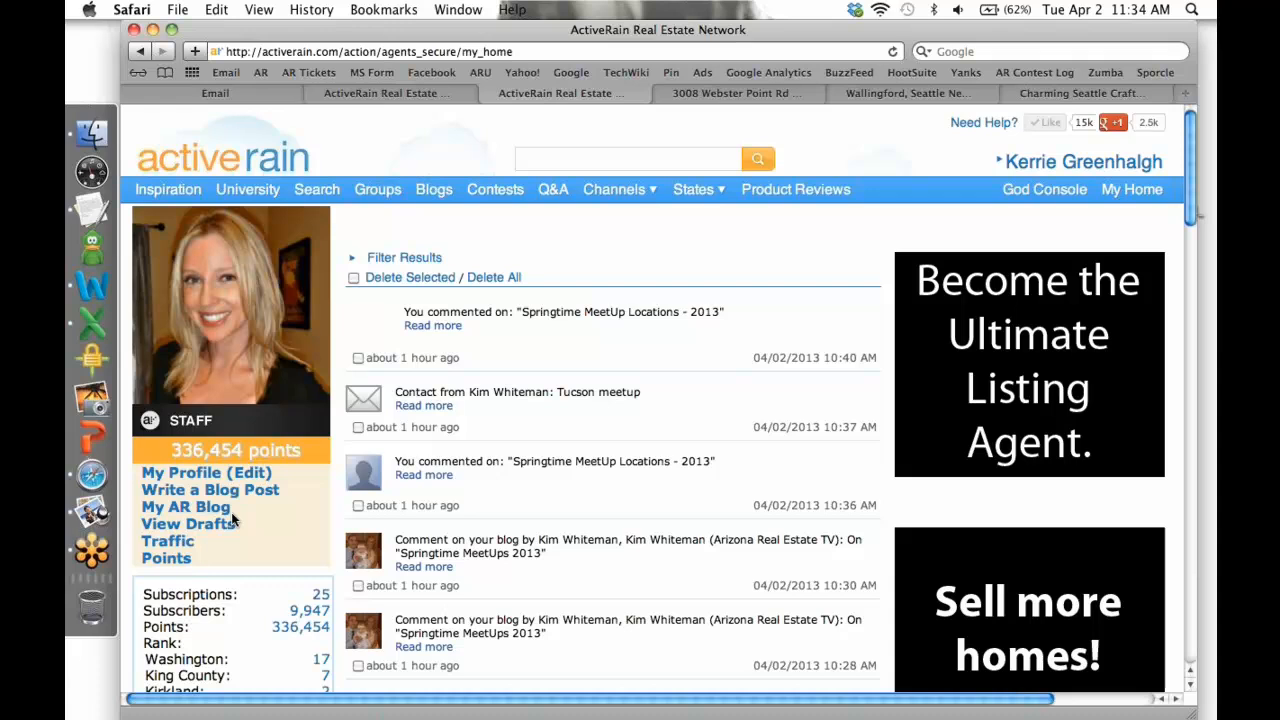
left_click(162, 540)
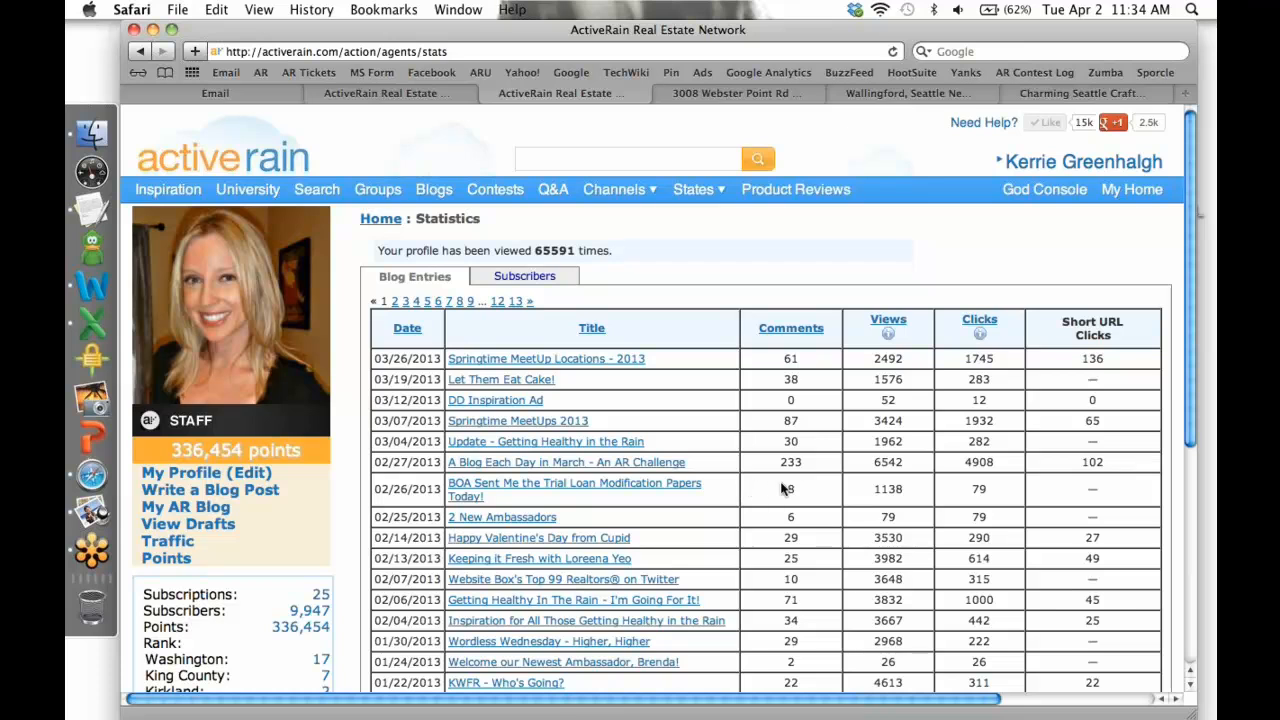
- Examine the comments, views and clicks of the 02/26/2013 loan modification post, and highlight the profile view total
left_click_drag(785, 488, 818, 490)
left_click(974, 488)
double_click(974, 488)
left_click_drag(868, 489, 913, 490)
double_click(974, 489)
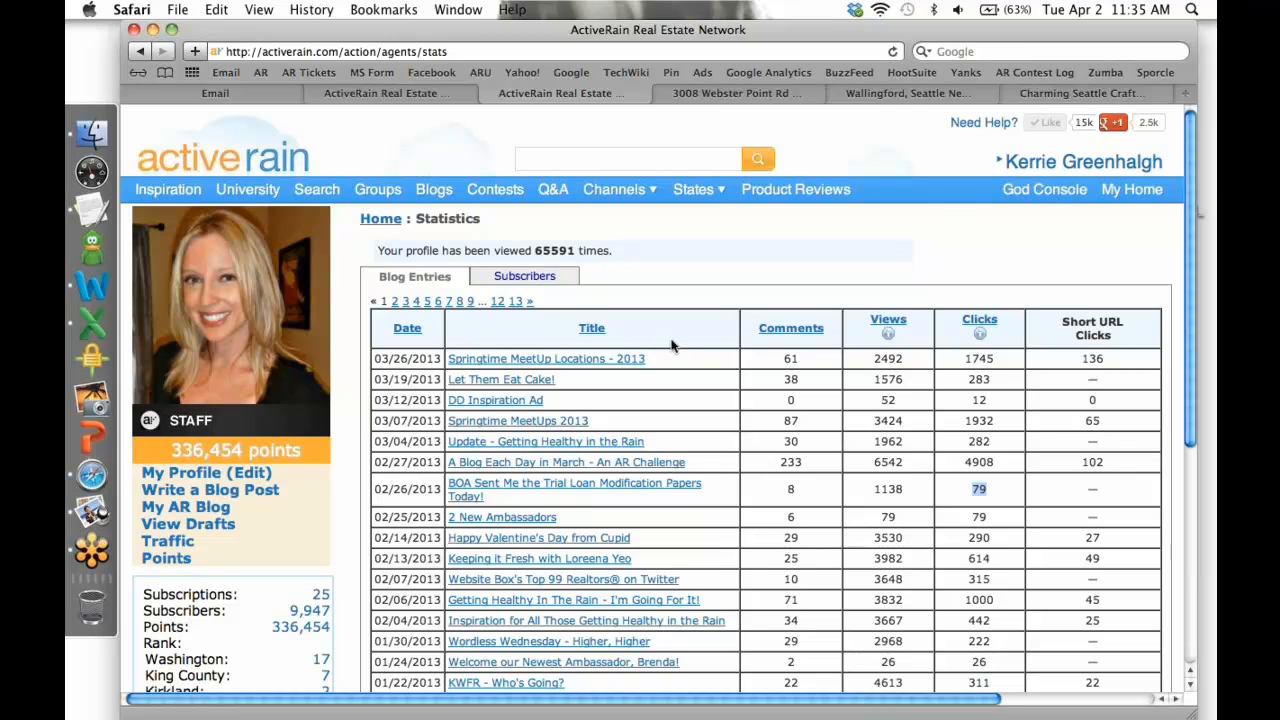
left_click_drag(538, 251, 632, 265)
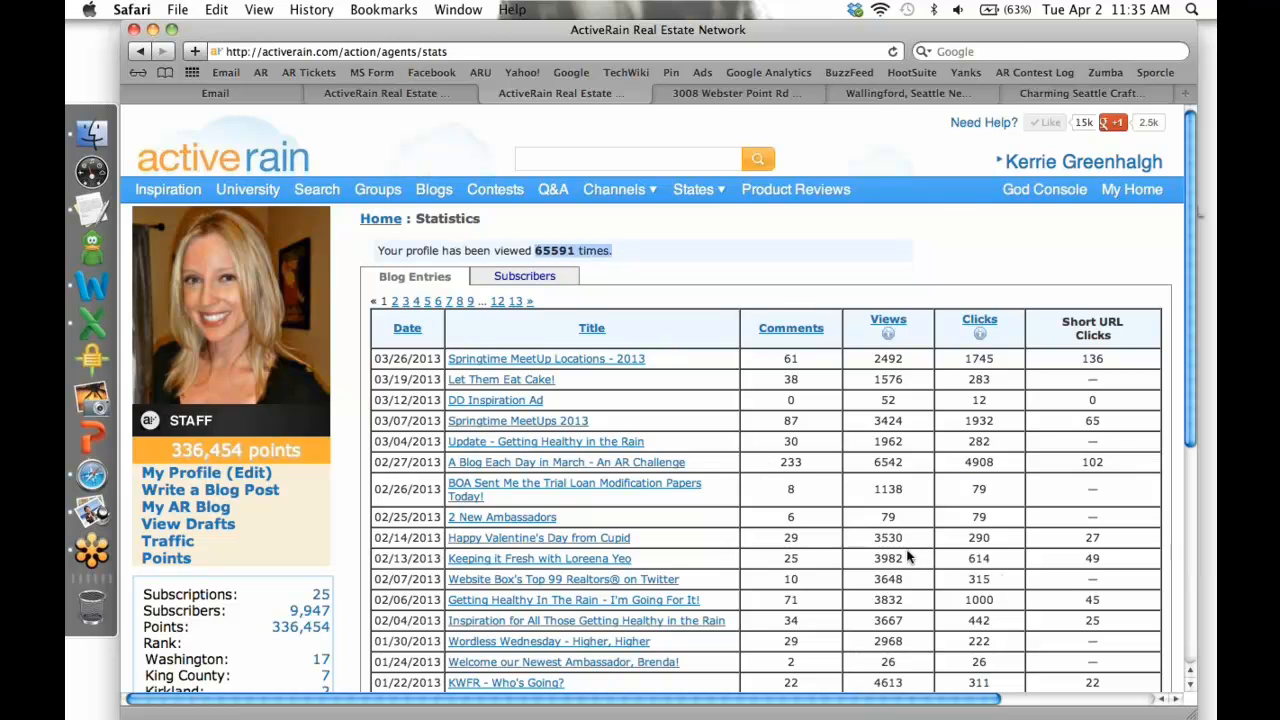
scroll(909, 556, "down", 2)
scroll(909, 556, "up", 2)
- View the ActiveRain University class calendar, and open ActiveRain's feedback page to highlight the support phone number
left_click(268, 189)
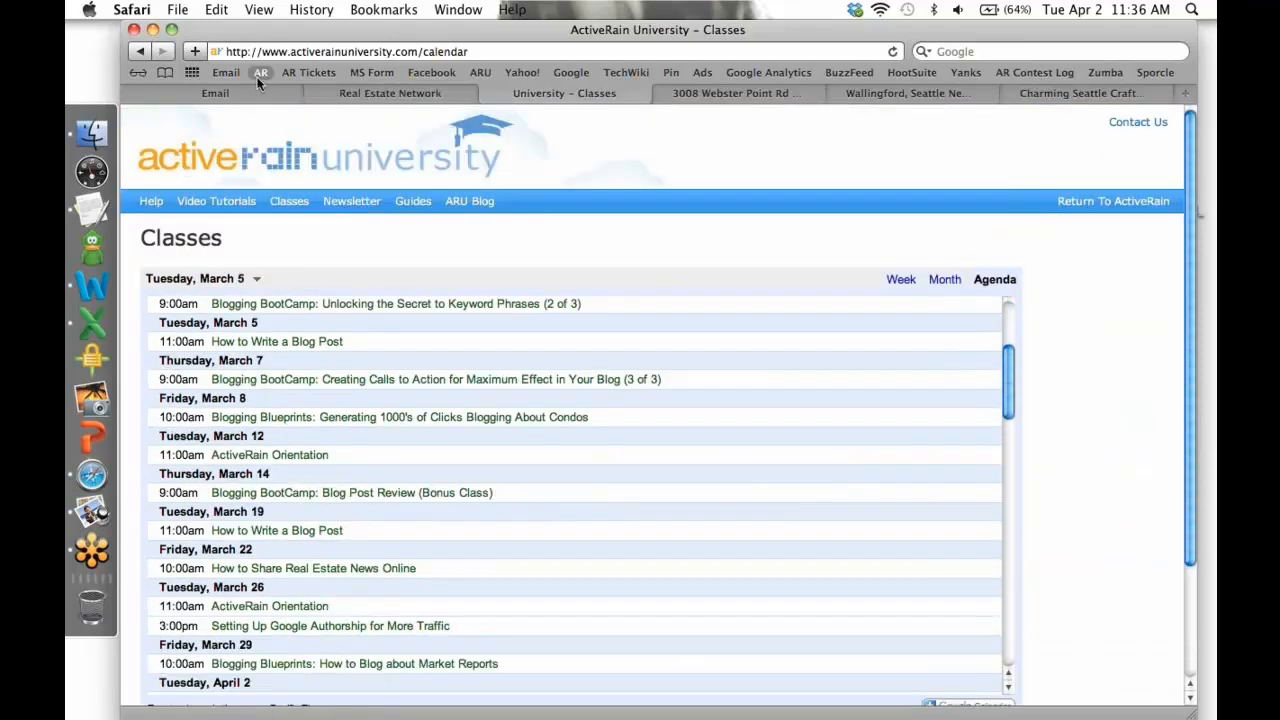
left_click(259, 75)
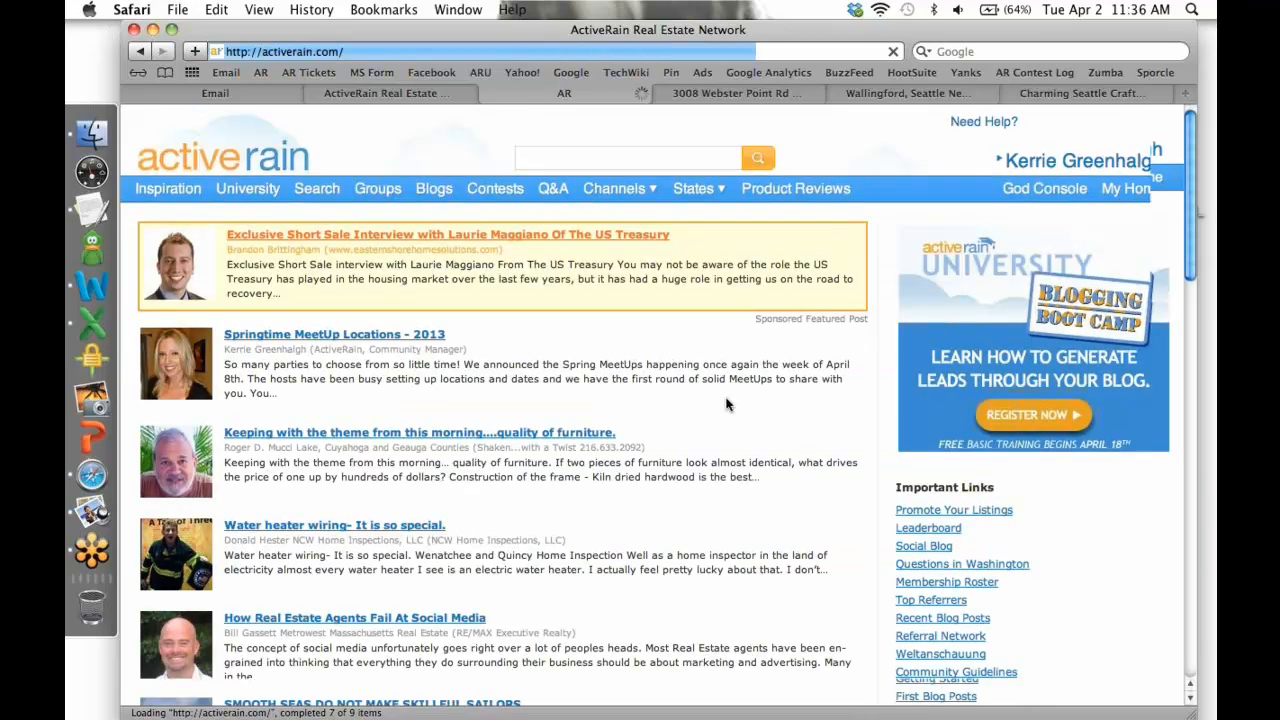
scroll(727, 404, "down", 20)
left_click(842, 557)
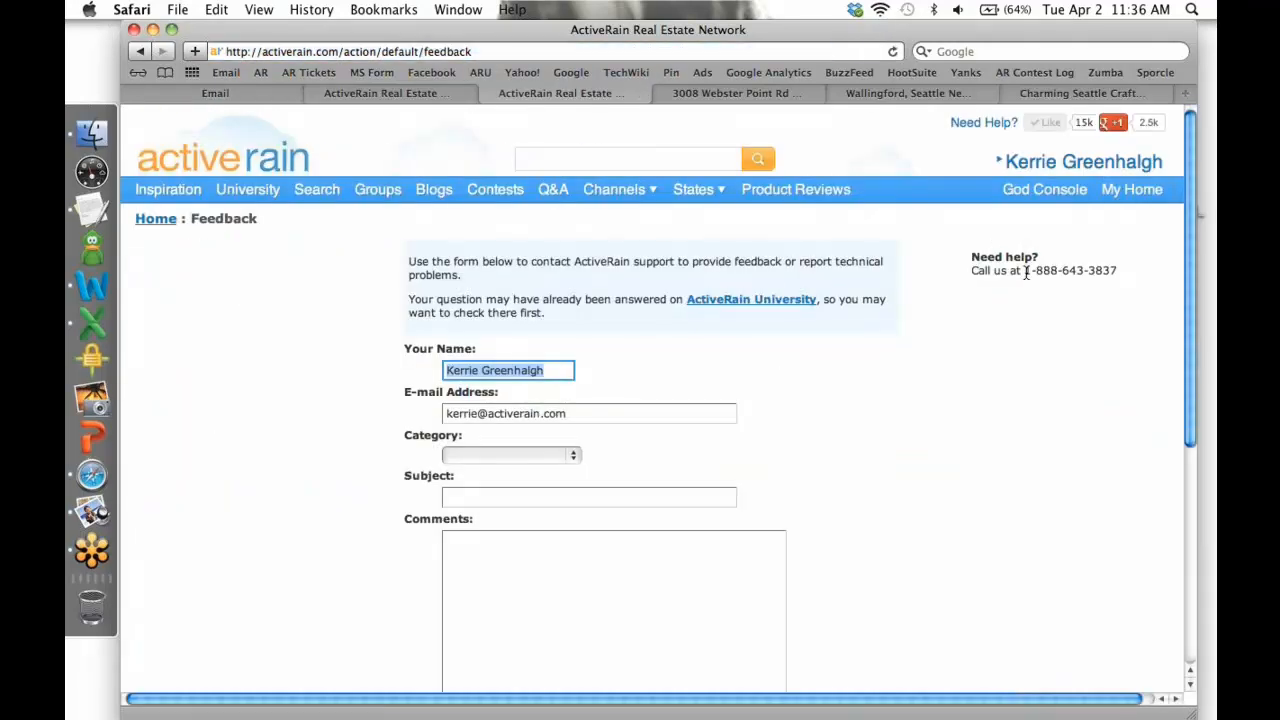
left_click_drag(1025, 272, 1118, 279)
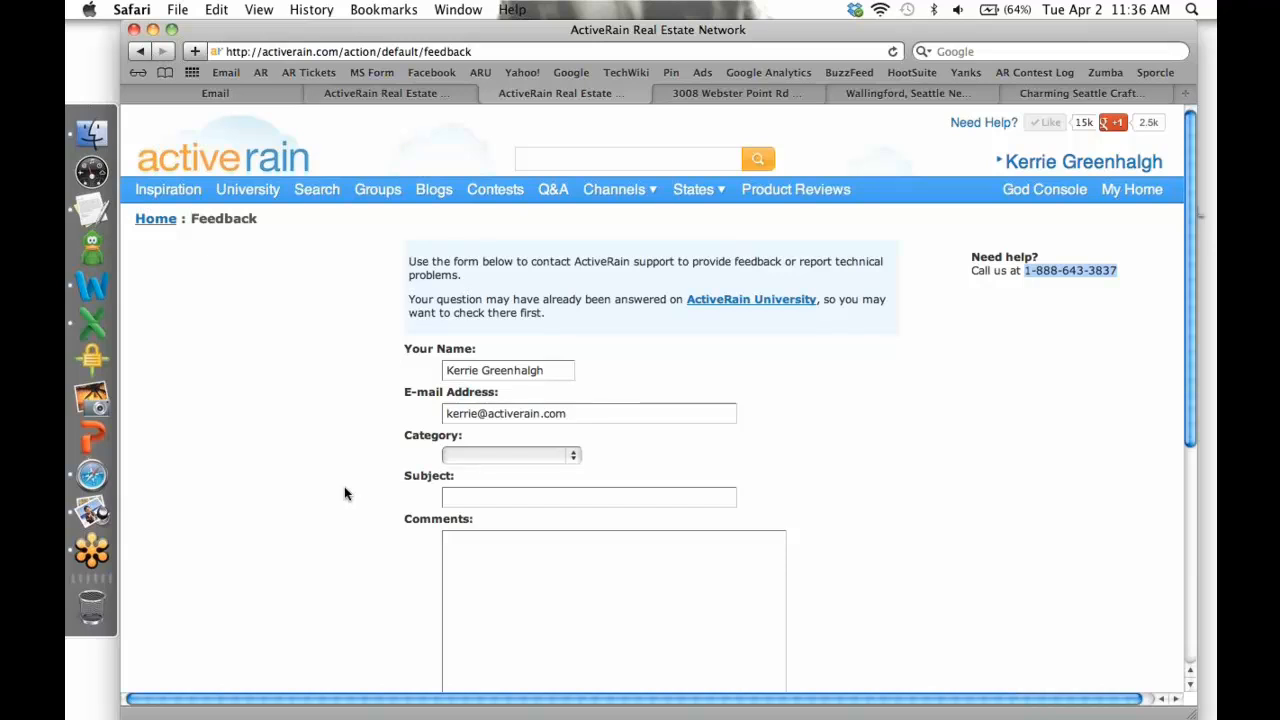
left_click(1199, 53)
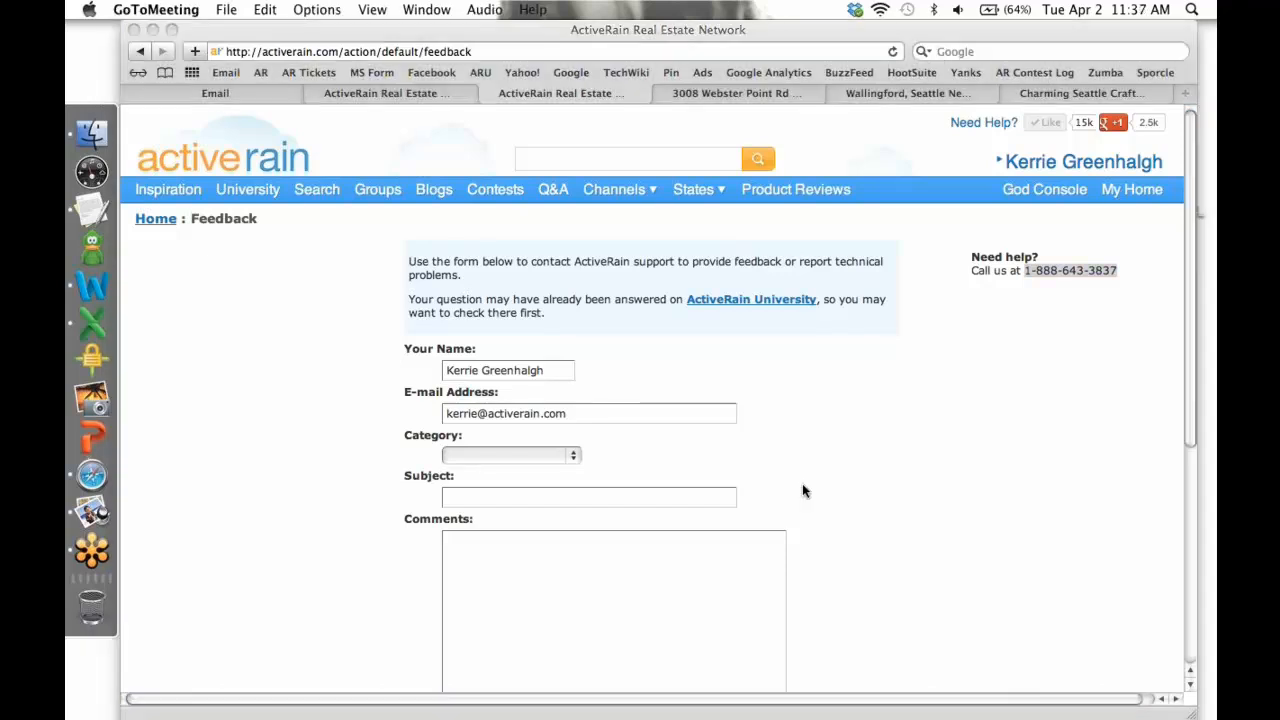